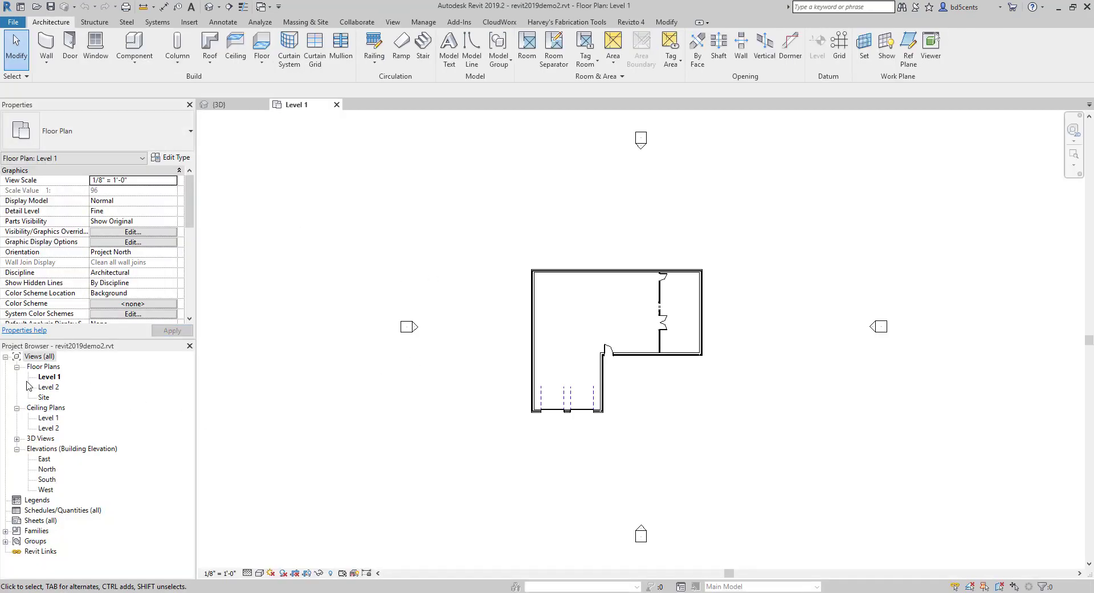
Start the Window tool in the Level 1 floor plan and review the window types already loaded in the project
{"action": "left_click", "coordinate": [56, 376]}
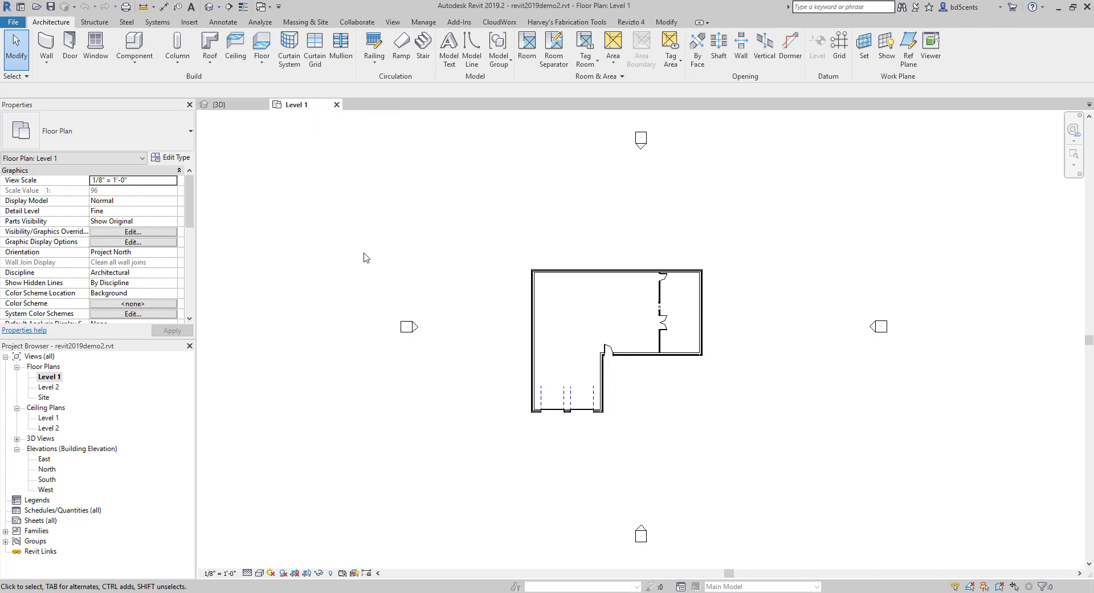
{"action": "left_click", "coordinate": [95, 45]}
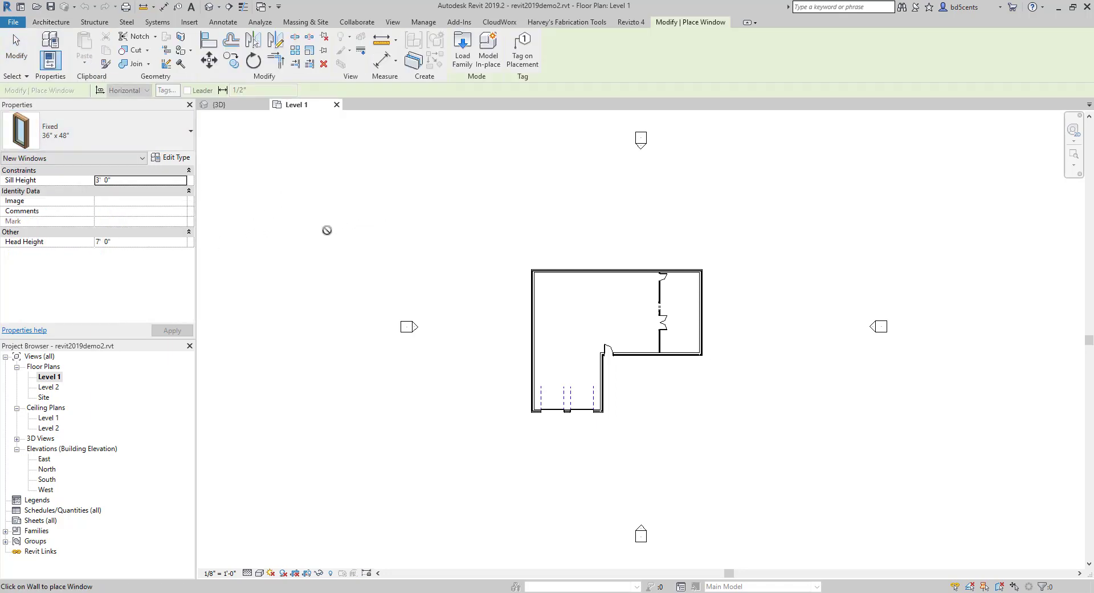
{"action": "left_click", "coordinate": [164, 138]}
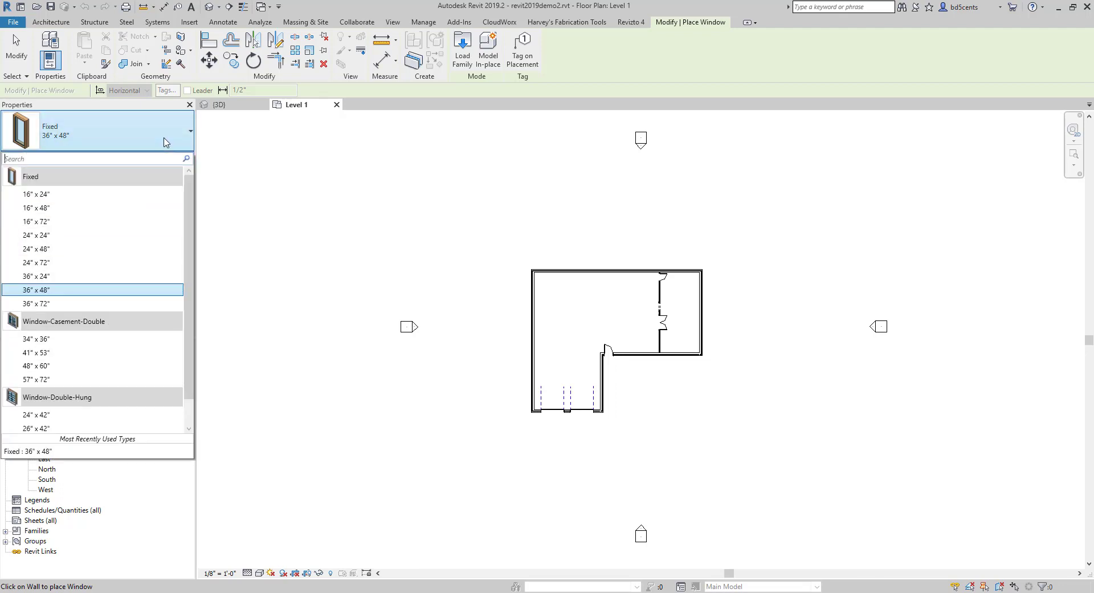
{"action": "scroll", "coordinate": [105, 263], "scroll_direction": "down", "scroll_amount": 1}
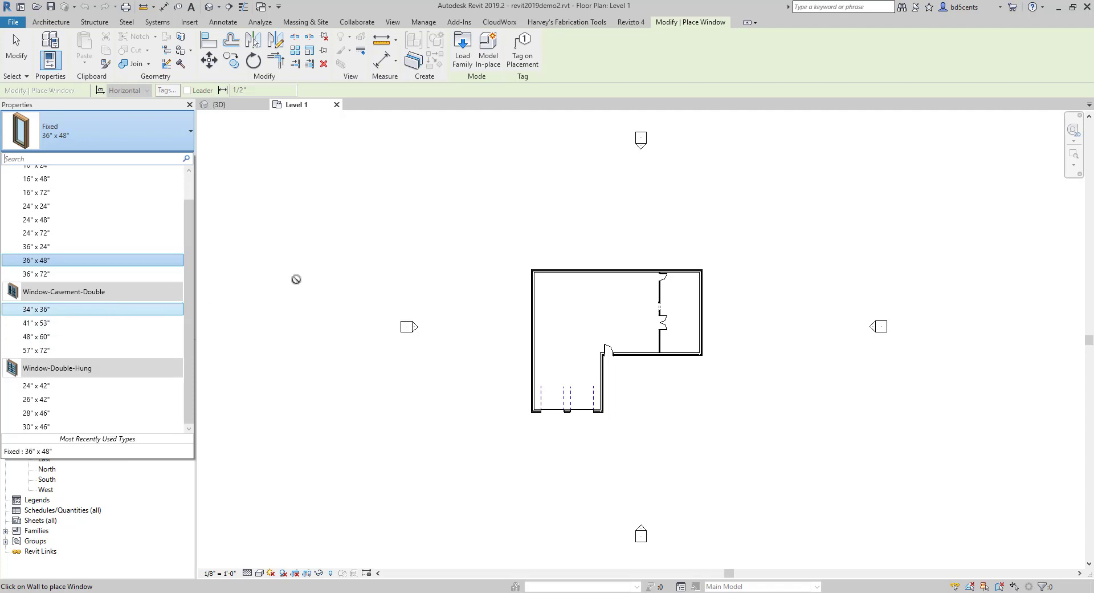
Start loading a family and browse to the Windows folder of the US Imperial library
{"action": "left_click", "coordinate": [471, 51]}
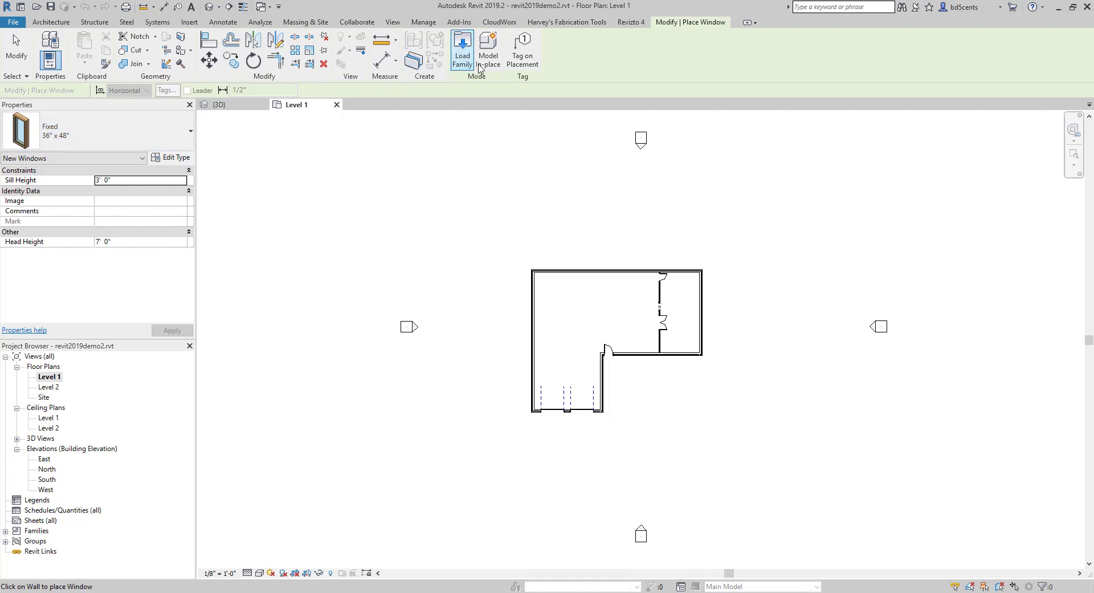
{"action": "left_click", "coordinate": [469, 63]}
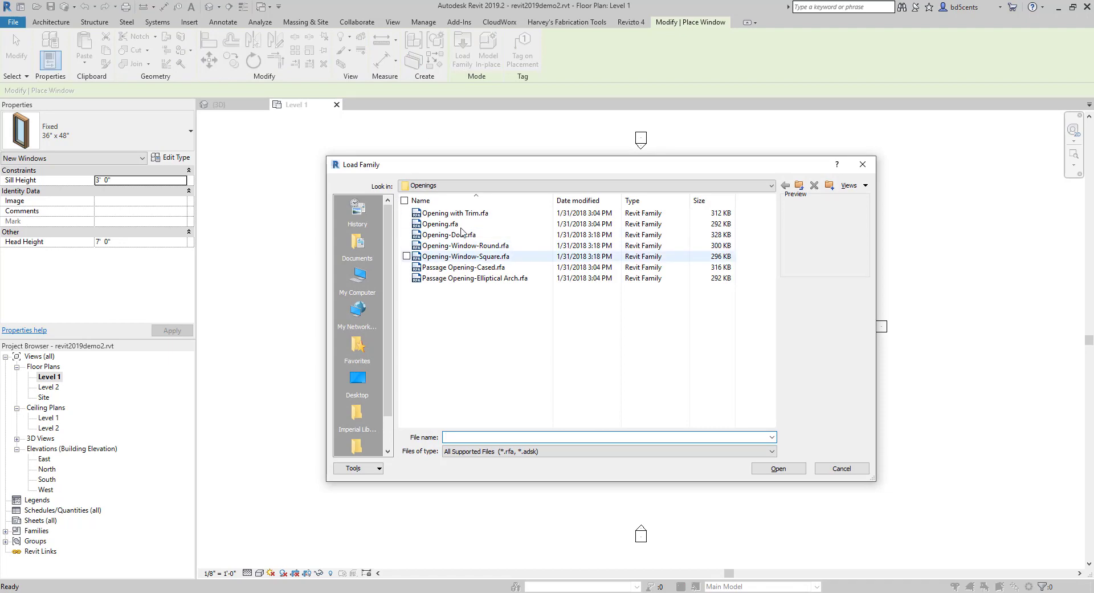
{"action": "left_click", "coordinate": [798, 185]}
{"action": "scroll", "coordinate": [471, 361], "scroll_direction": "down", "scroll_amount": 7}
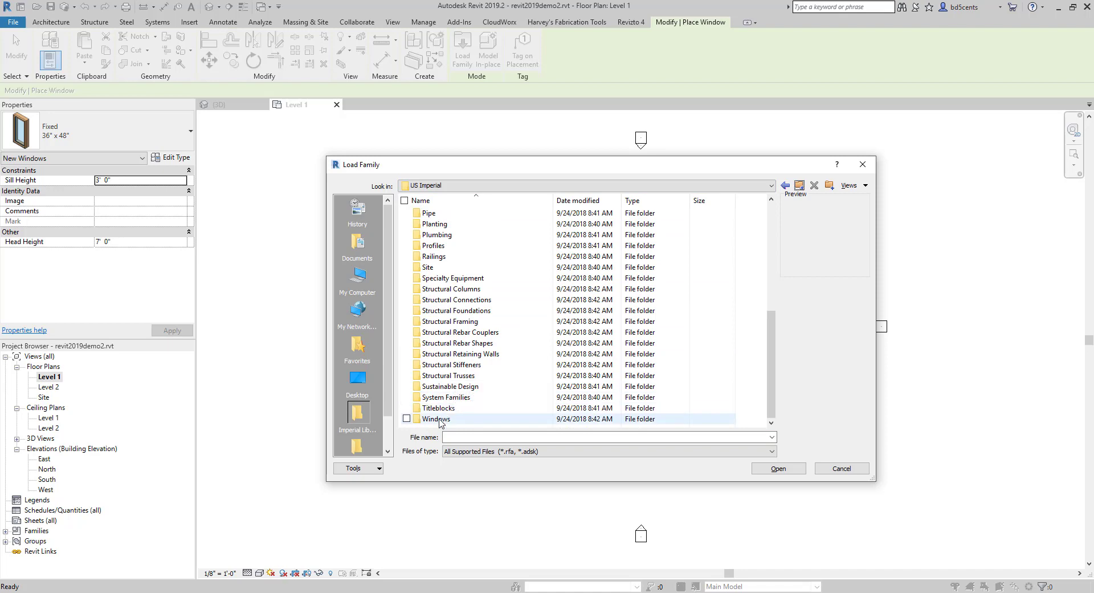
{"action": "double_click", "coordinate": [437, 419]}
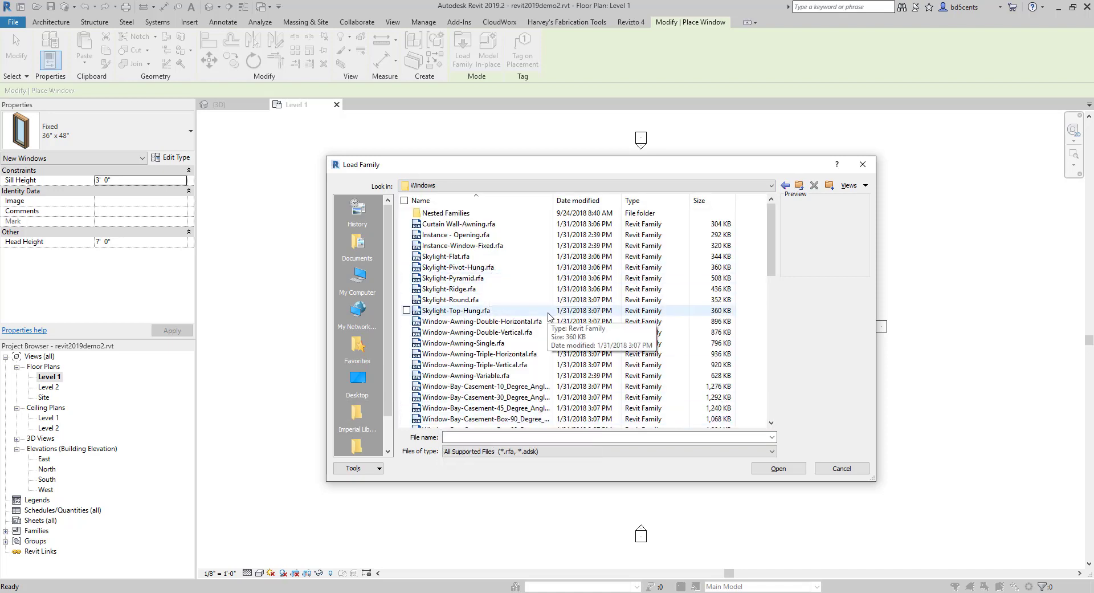
Look through the window families and open Window-Fixed-Arch-Top.rfa for loading
{"action": "scroll", "coordinate": [519, 279], "scroll_direction": "down", "scroll_amount": 6}
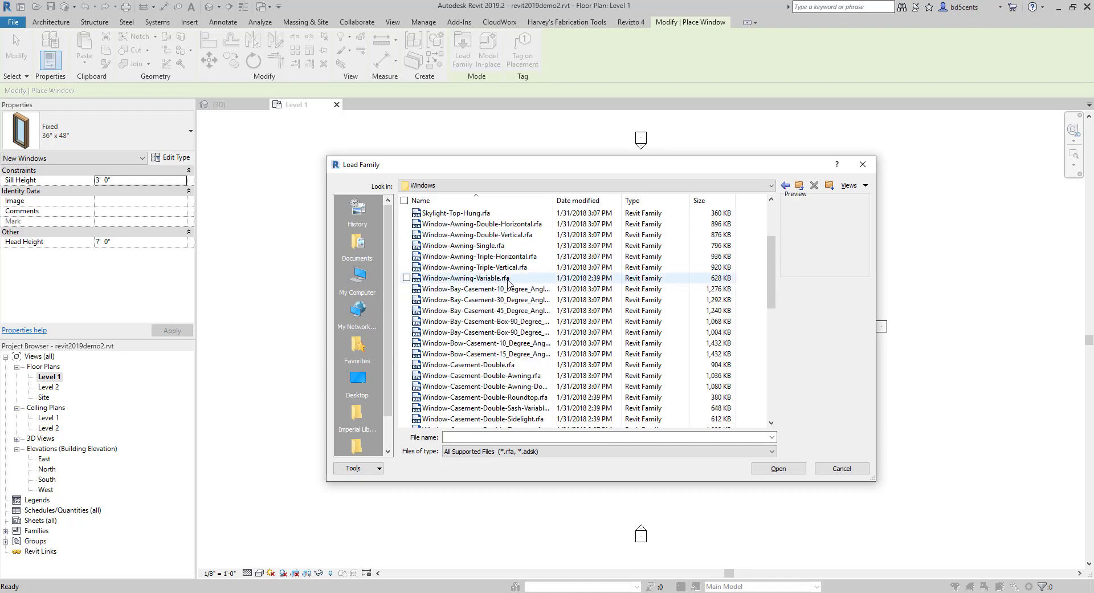
{"action": "scroll", "coordinate": [509, 282], "scroll_direction": "down", "scroll_amount": 5}
{"action": "scroll", "coordinate": [463, 279], "scroll_direction": "up", "scroll_amount": 11}
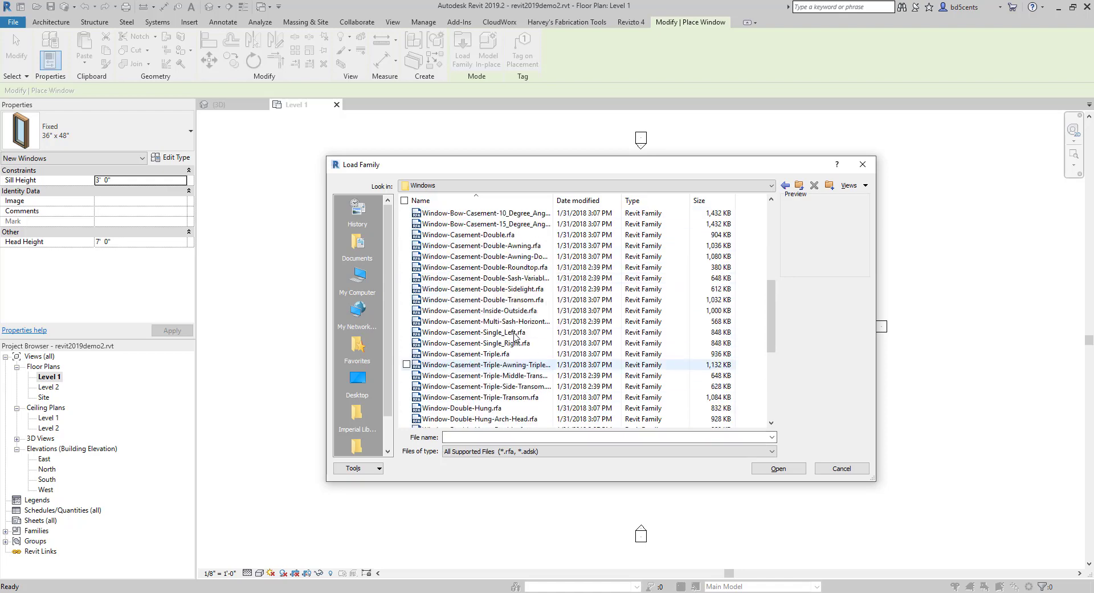
{"action": "scroll", "coordinate": [515, 342], "scroll_direction": "down", "scroll_amount": 4}
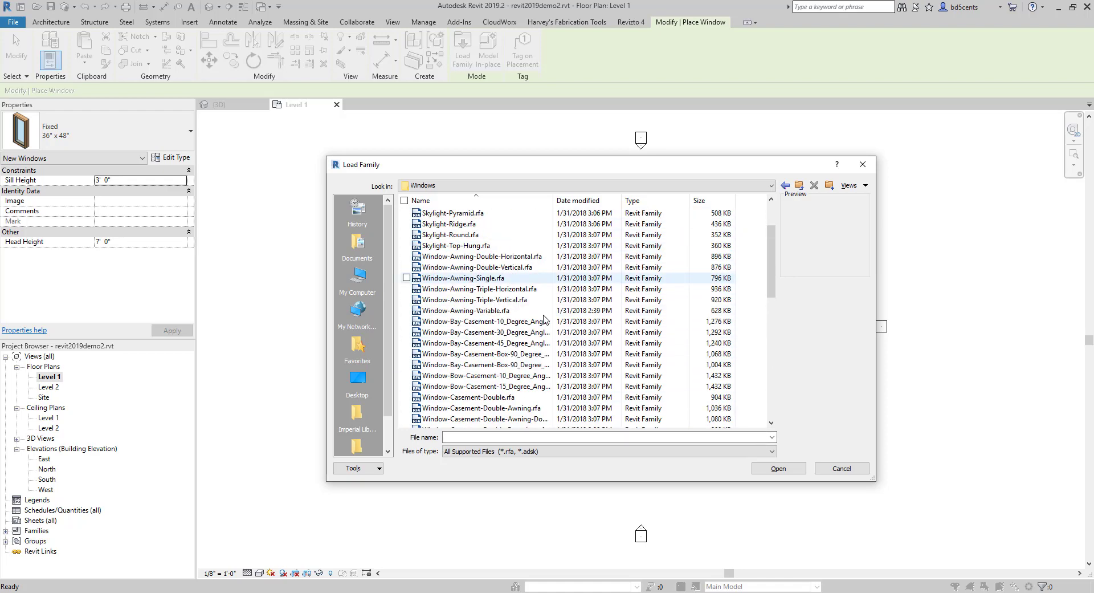
{"action": "scroll", "coordinate": [520, 369], "scroll_direction": "up", "scroll_amount": 3}
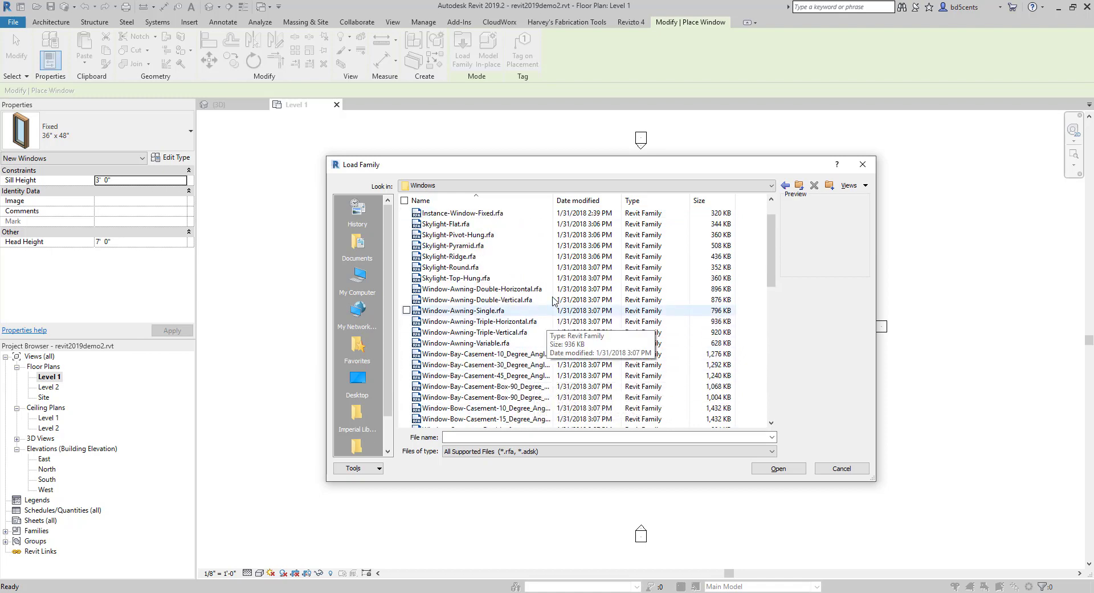
{"action": "scroll", "coordinate": [590, 346], "scroll_direction": "down", "scroll_amount": 11}
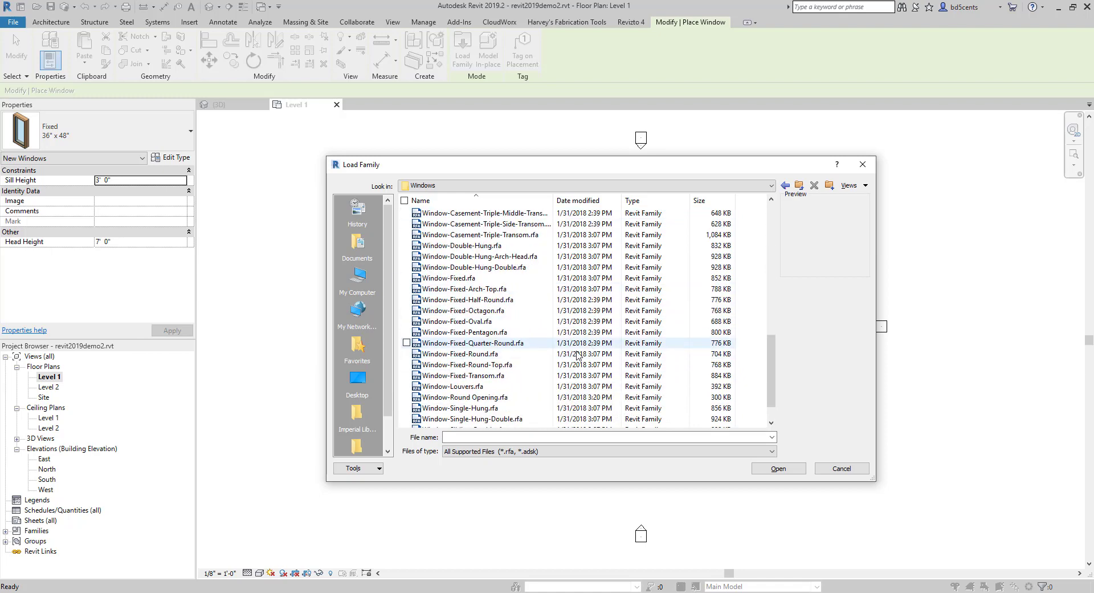
{"action": "left_click", "coordinate": [451, 291]}
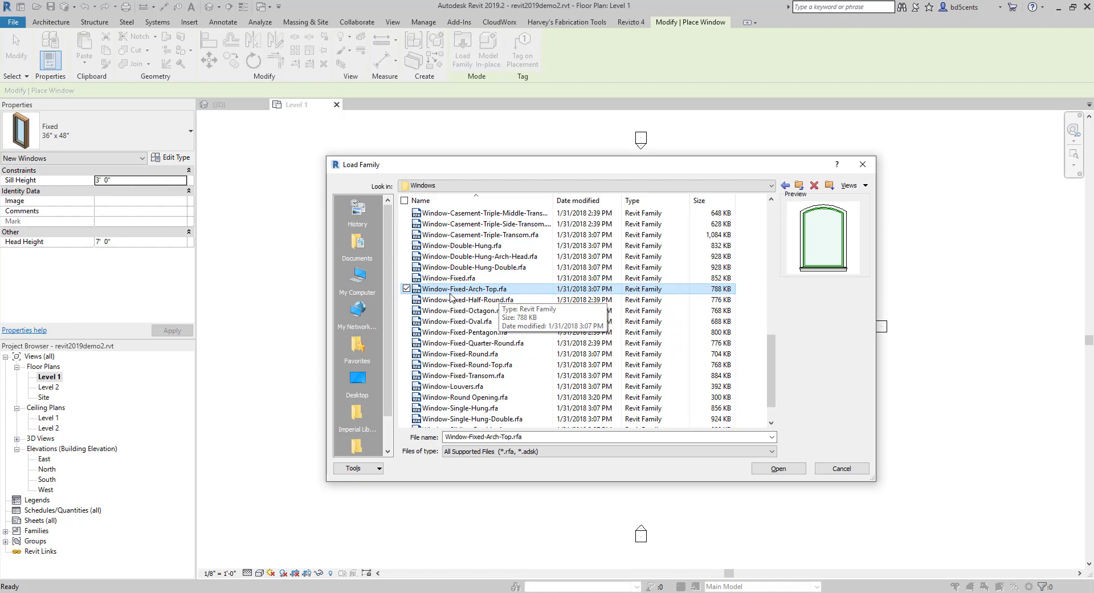
{"action": "left_click", "coordinate": [779, 468]}
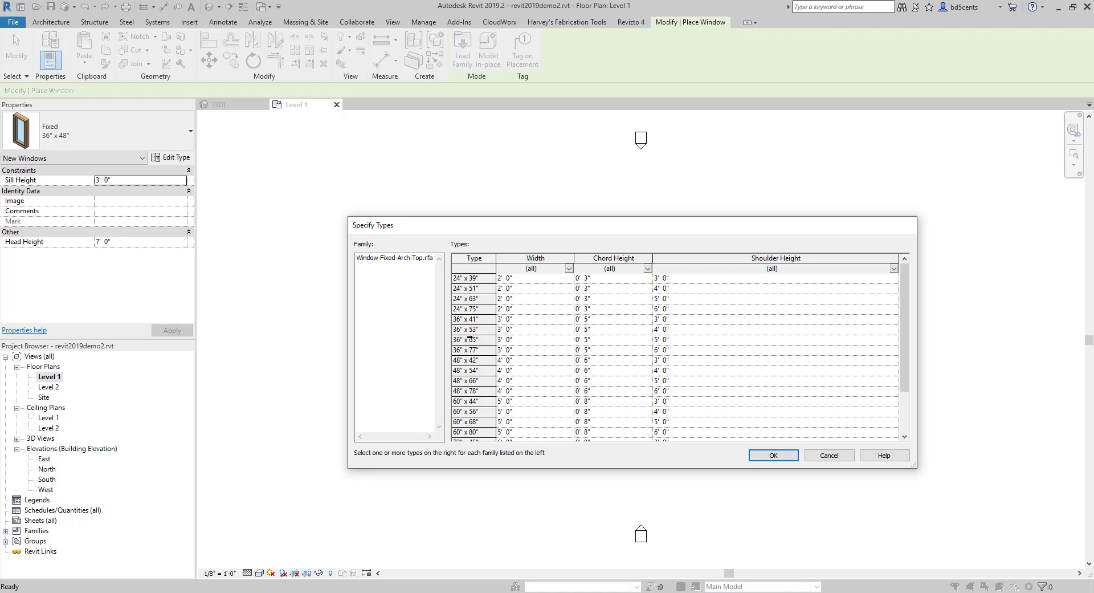
Load the 48" x 54" and 60" x 80" types of the Window-Fixed-Arch-Top family into the project
{"action": "left_click", "coordinate": [483, 280]}
{"action": "scroll", "coordinate": [490, 313], "scroll_direction": "down", "scroll_amount": 1}
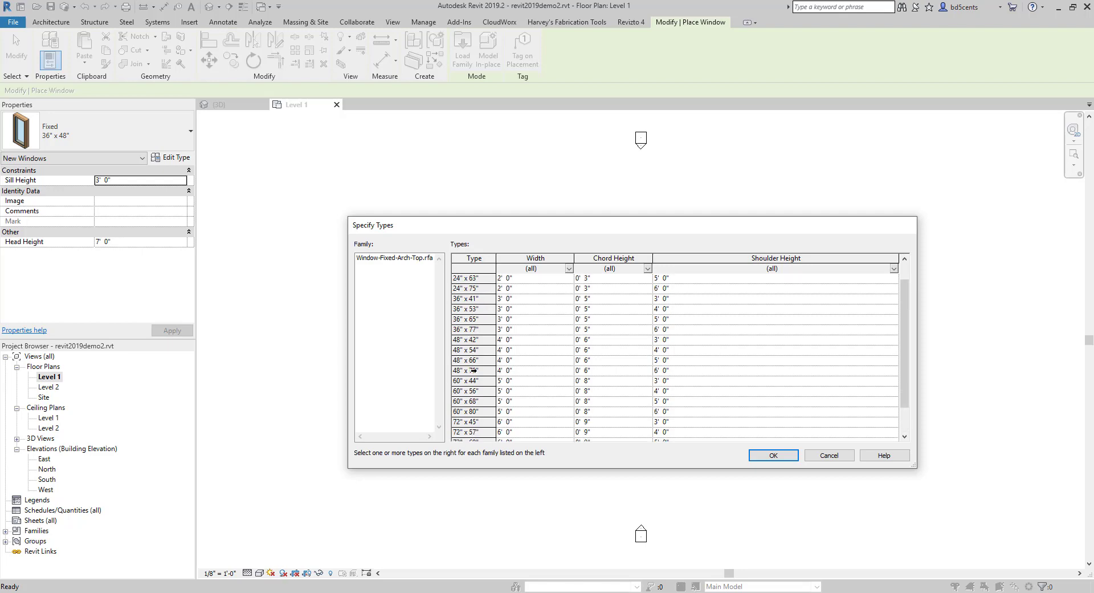
{"action": "scroll", "coordinate": [478, 365], "scroll_direction": "up", "scroll_amount": 1}
{"action": "left_click", "coordinate": [475, 370]}
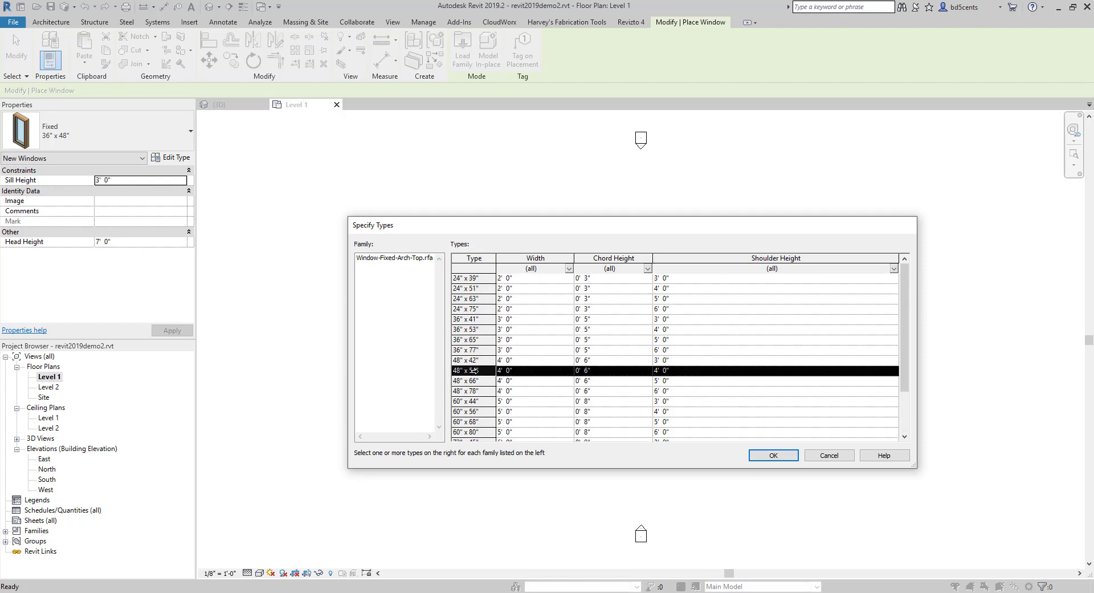
{"action": "scroll", "coordinate": [479, 400], "scroll_direction": "down", "scroll_amount": 3}
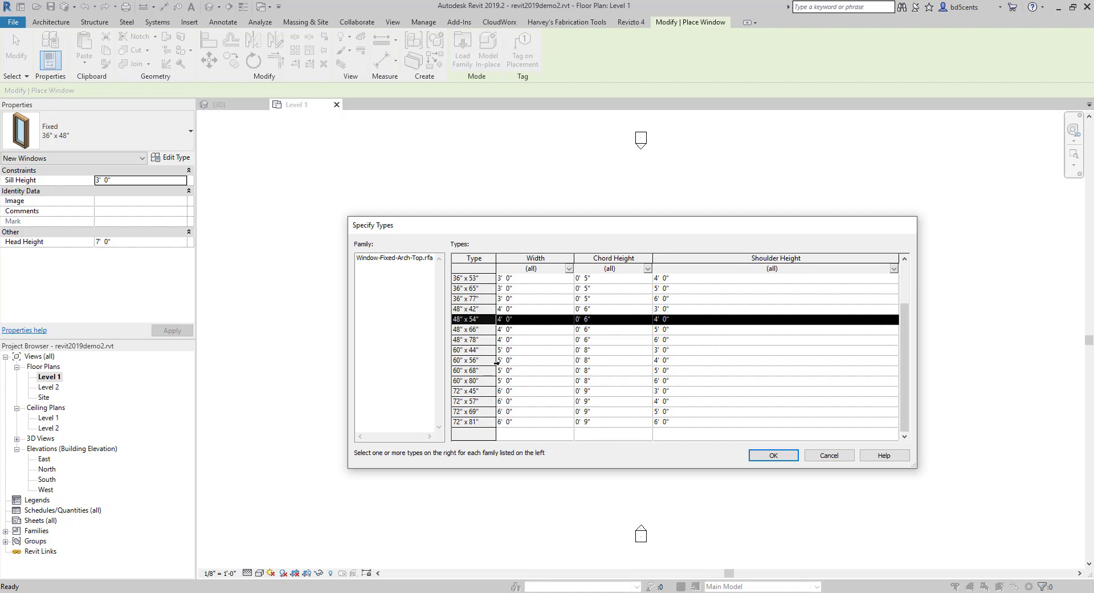
{"action": "left_click", "coordinate": [480, 380], "text": "ctrl"}
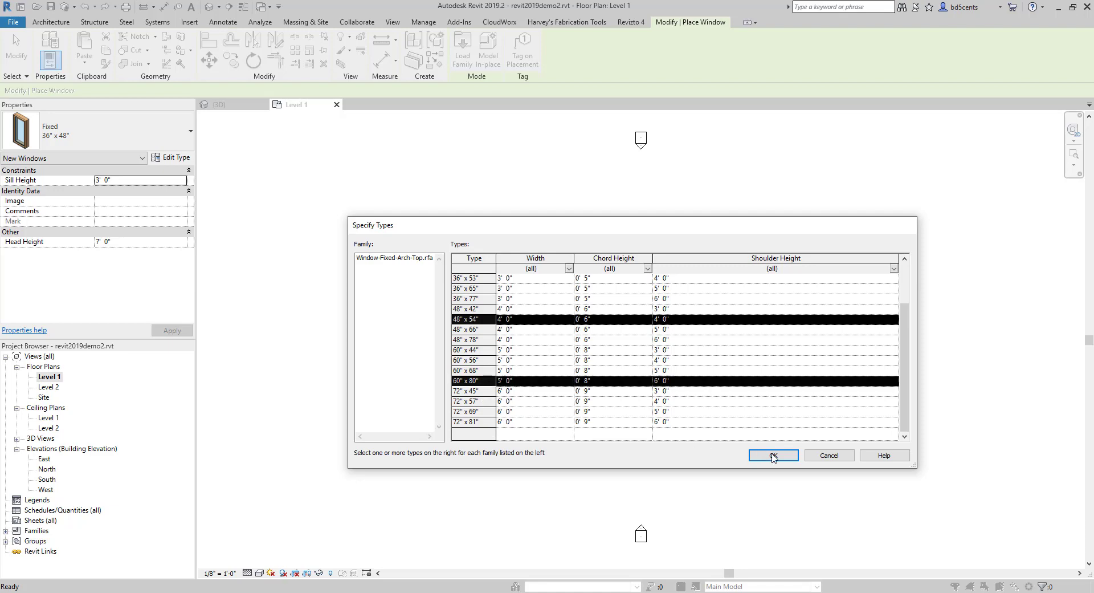
{"action": "scroll", "coordinate": [535, 331], "scroll_direction": "up", "scroll_amount": 3}
{"action": "scroll", "coordinate": [530, 406], "scroll_direction": "down", "scroll_amount": 3}
{"action": "scroll", "coordinate": [632, 377], "scroll_direction": "up", "scroll_amount": 3}
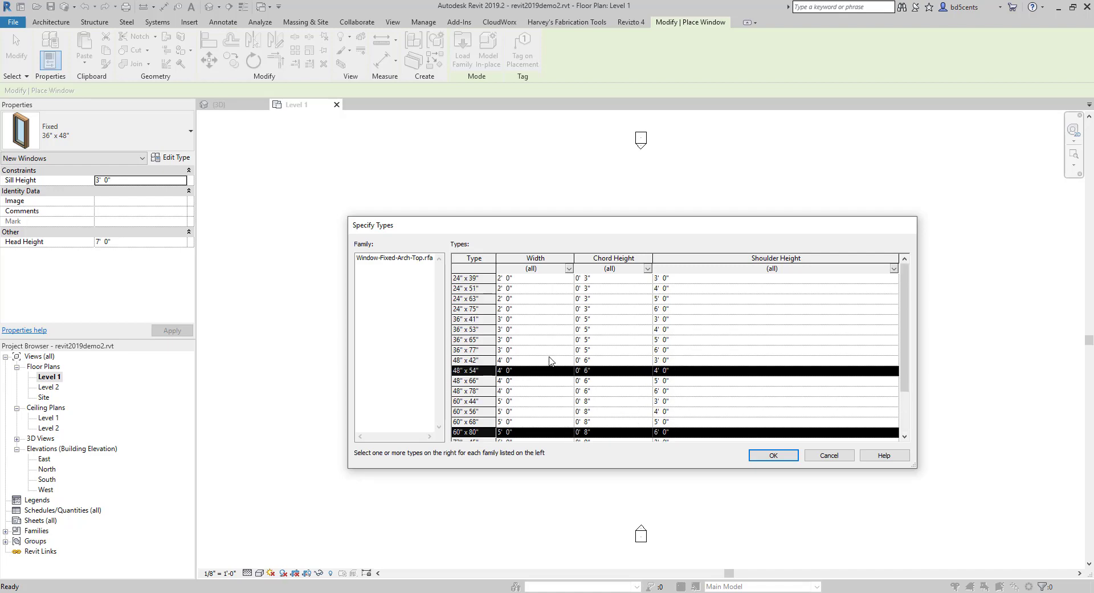
{"action": "left_click", "coordinate": [380, 259]}
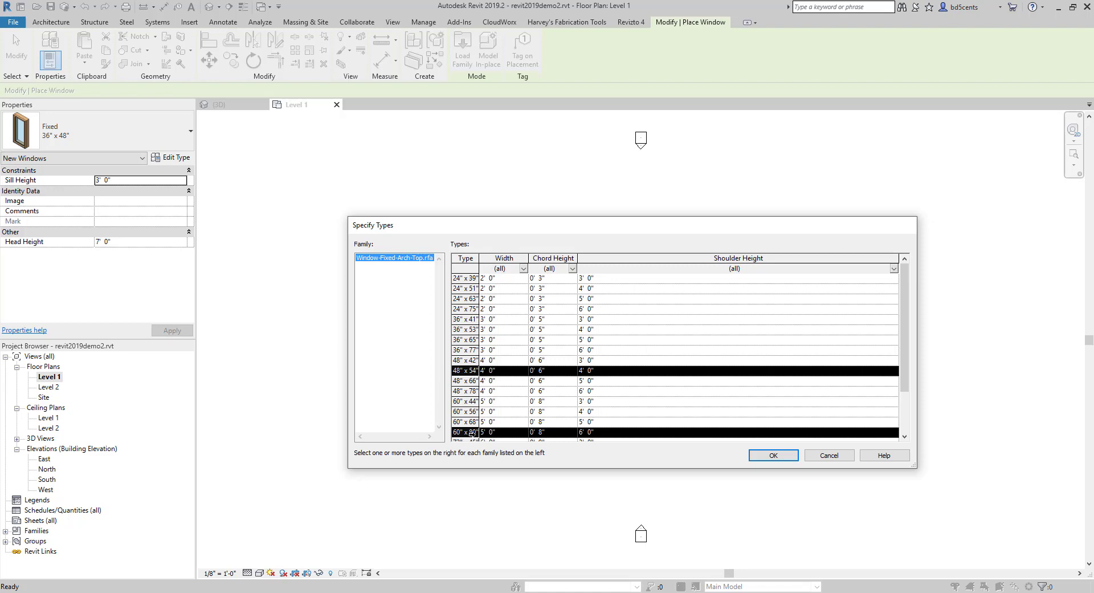
{"action": "left_click", "coordinate": [770, 455]}
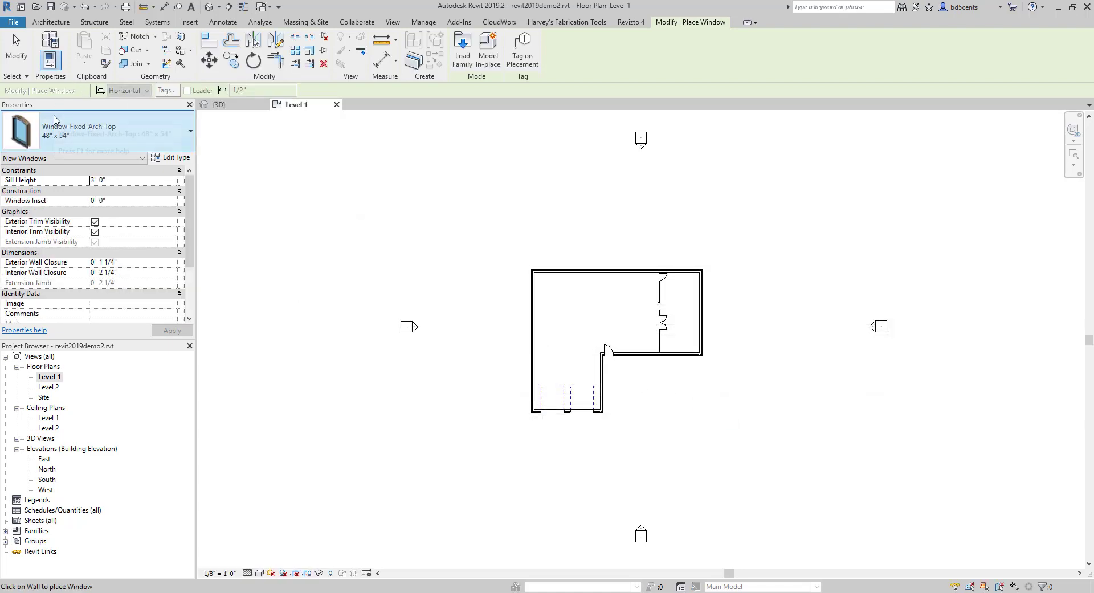
Load the Window-Casement-Triple family into the project with its 72" x 25" type
{"action": "left_click", "coordinate": [461, 63]}
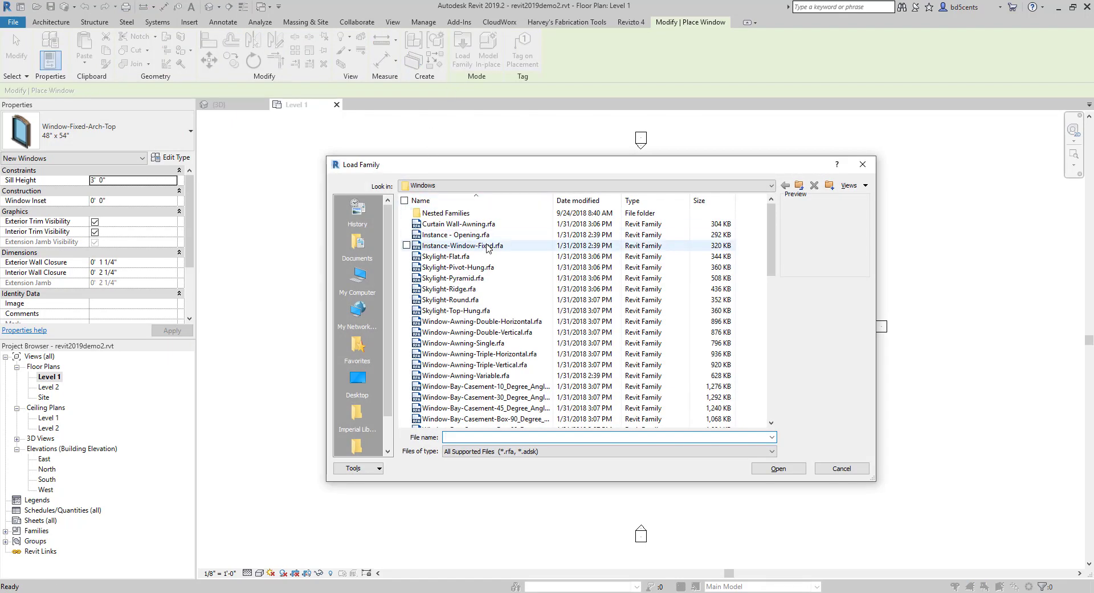
{"action": "scroll", "coordinate": [583, 367], "scroll_direction": "down", "scroll_amount": 10}
{"action": "scroll", "coordinate": [583, 368], "scroll_direction": "down", "scroll_amount": 1}
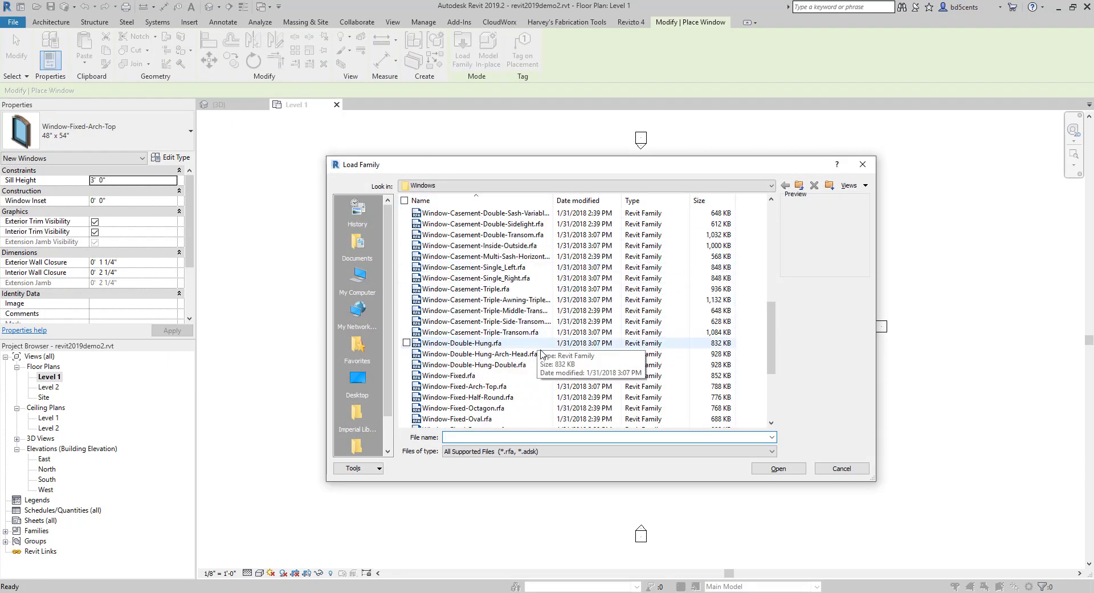
{"action": "left_click", "coordinate": [519, 289]}
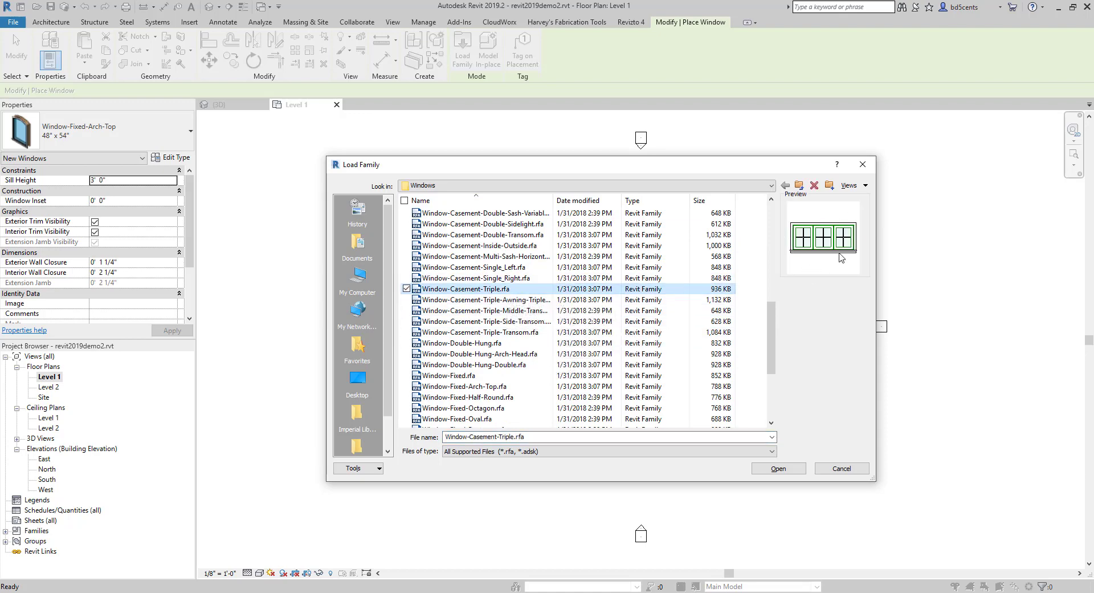
{"action": "left_click", "coordinate": [780, 471]}
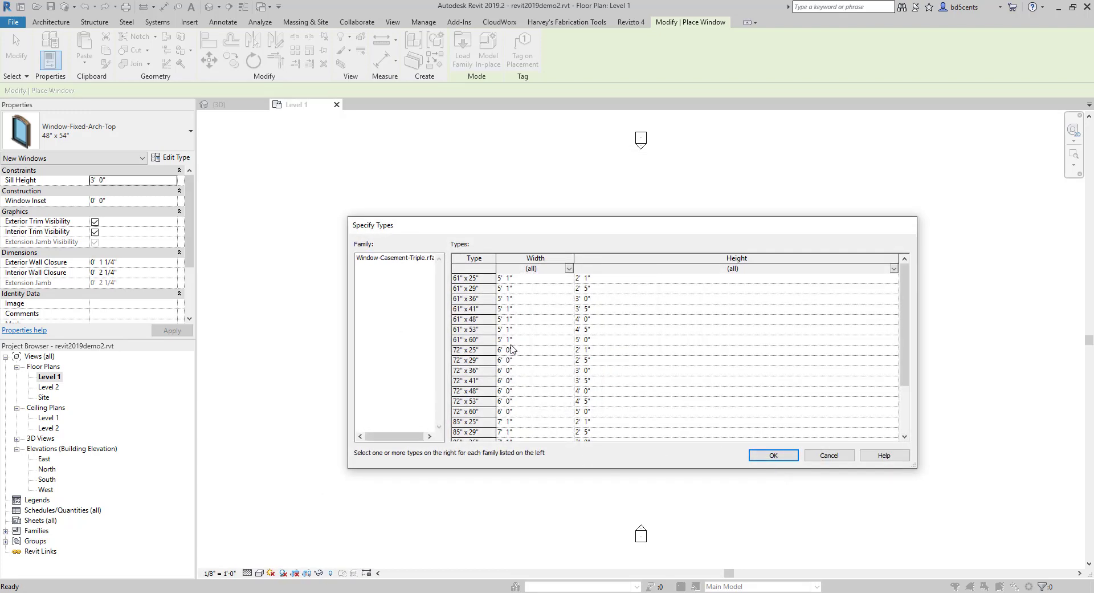
{"action": "scroll", "coordinate": [502, 363], "scroll_direction": "down", "scroll_amount": 2}
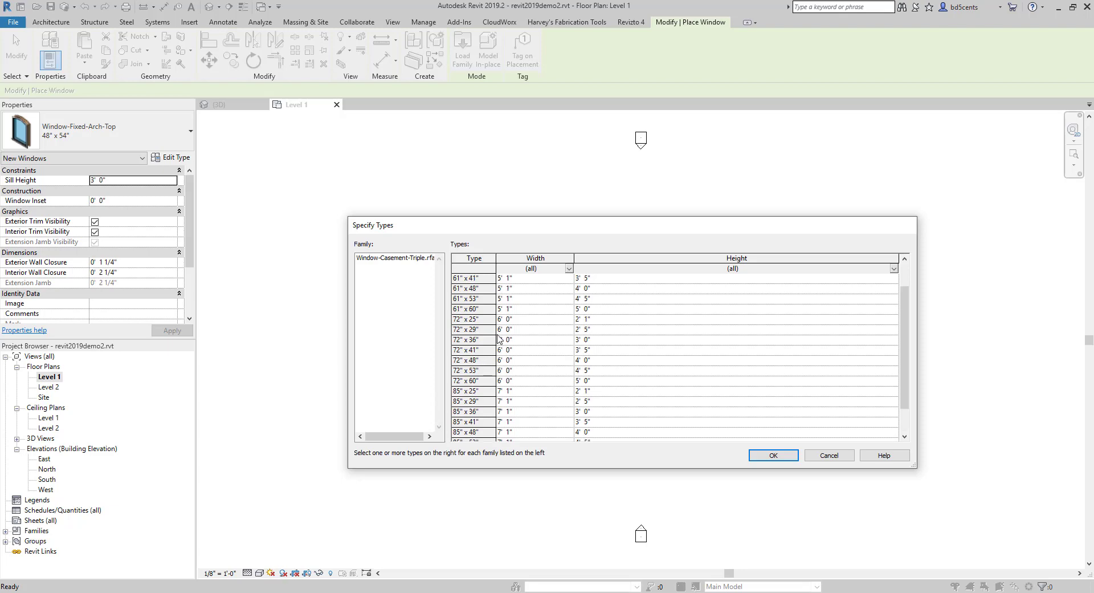
{"action": "left_click", "coordinate": [488, 318]}
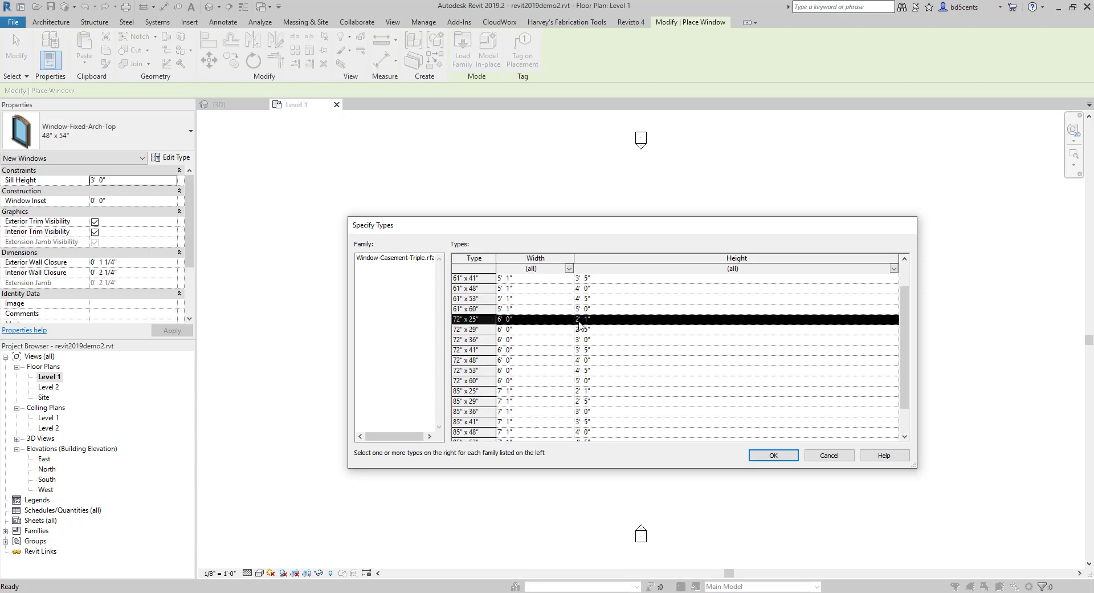
{"action": "left_click", "coordinate": [773, 459]}
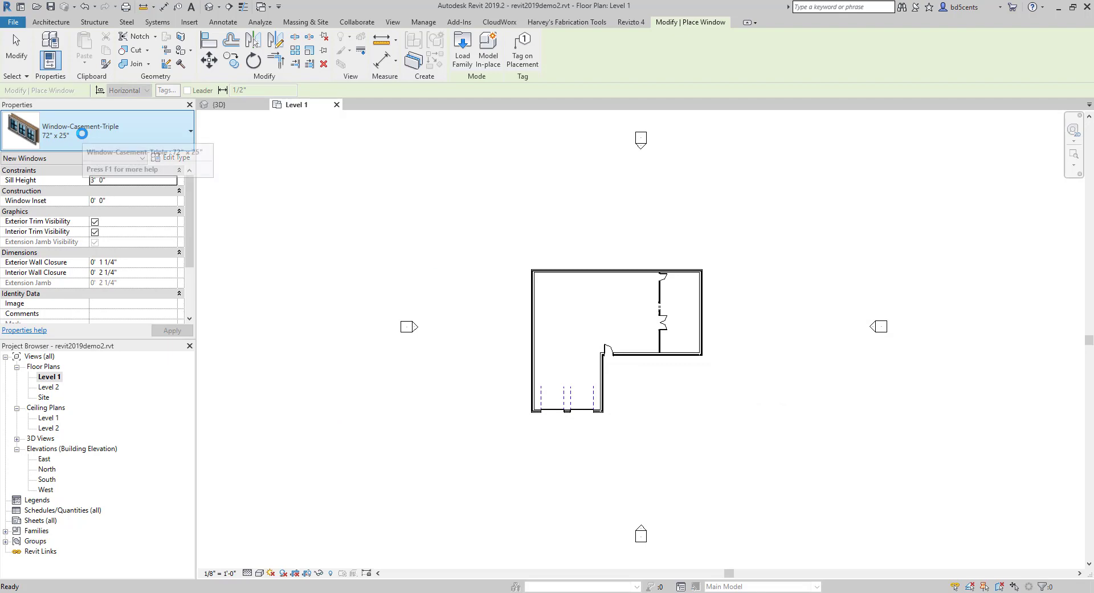
Load the Window-Sliding-Double family into the project with its 60" x 42" and 36" x 36" types
{"action": "left_click", "coordinate": [461, 52]}
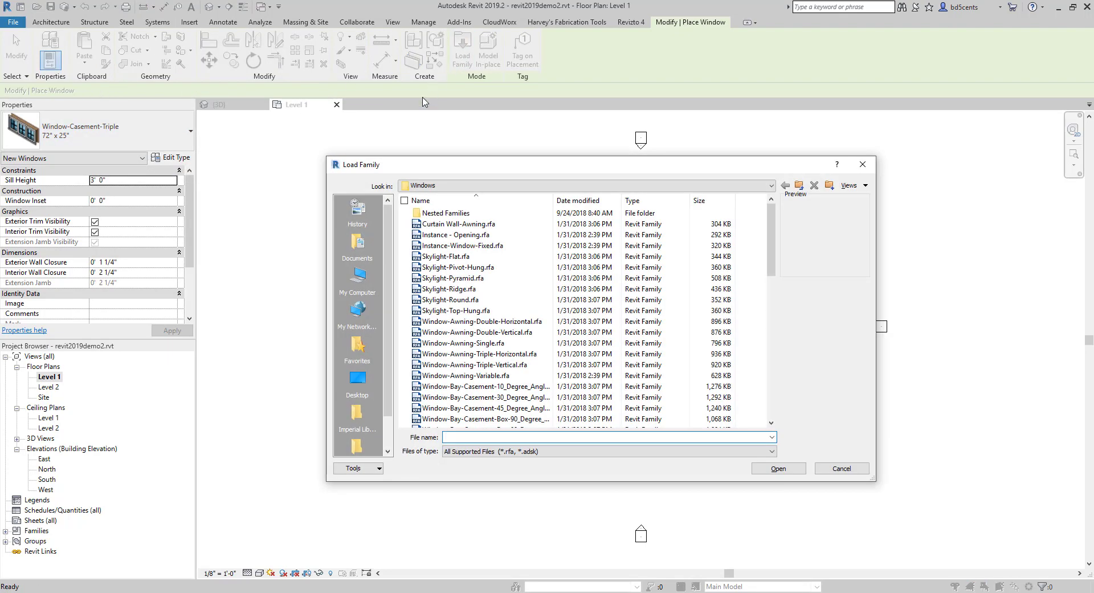
{"action": "scroll", "coordinate": [466, 342], "scroll_direction": "down", "scroll_amount": 6}
{"action": "scroll", "coordinate": [478, 359], "scroll_direction": "down", "scroll_amount": 8}
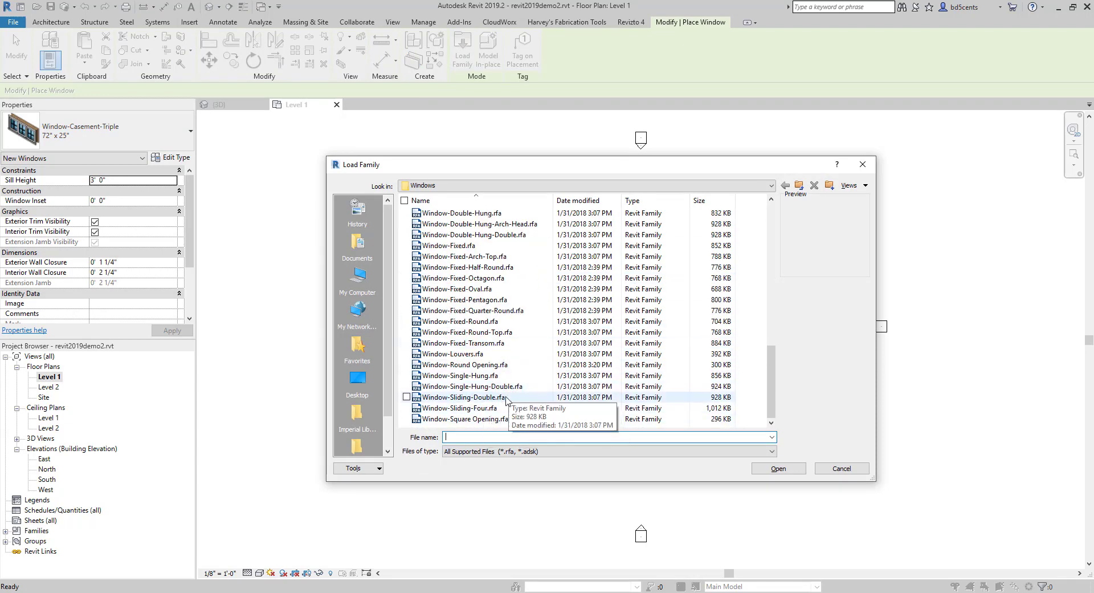
{"action": "left_click", "coordinate": [500, 408]}
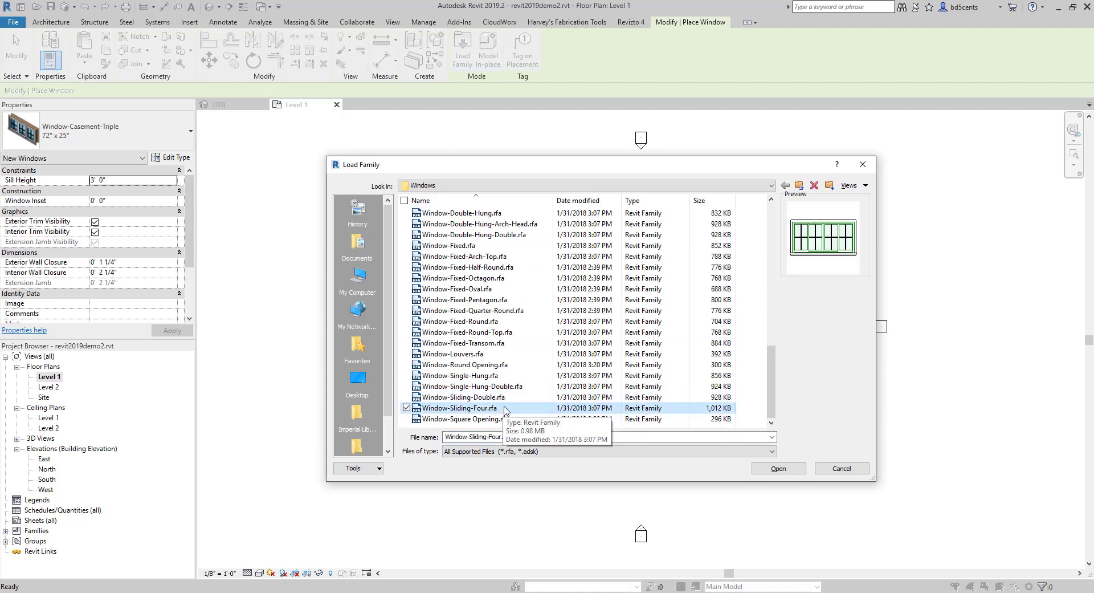
{"action": "left_click", "coordinate": [505, 400]}
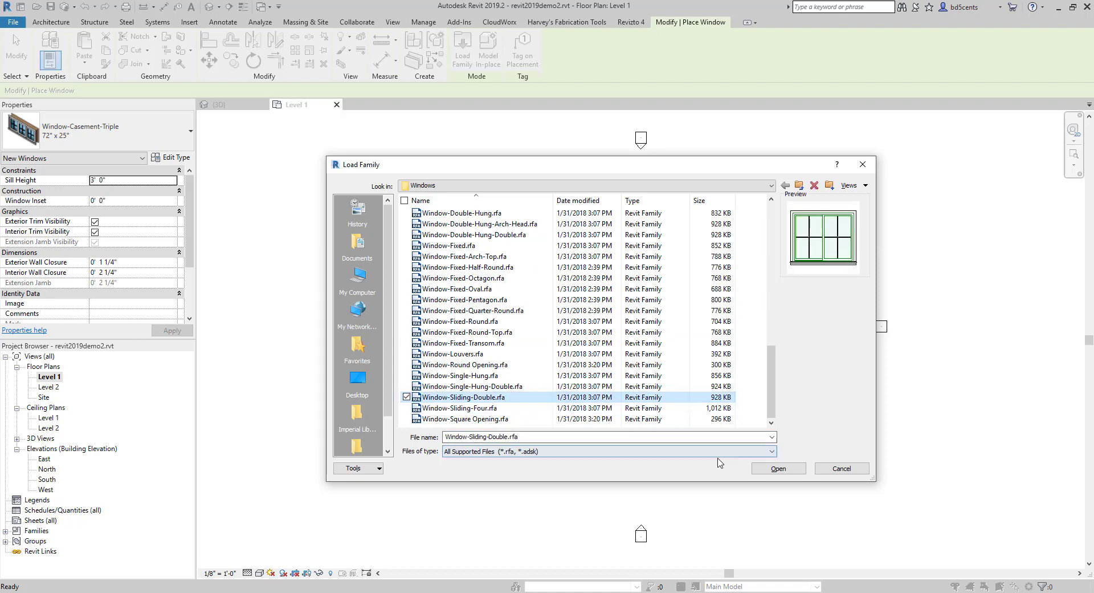
{"action": "left_click", "coordinate": [767, 468]}
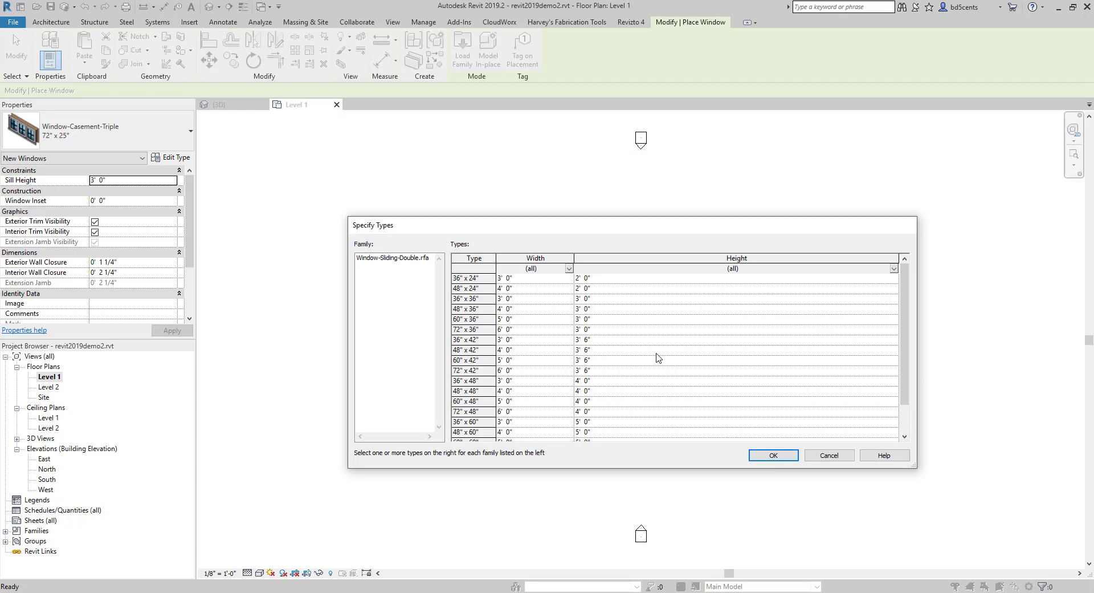
{"action": "left_click", "coordinate": [476, 360]}
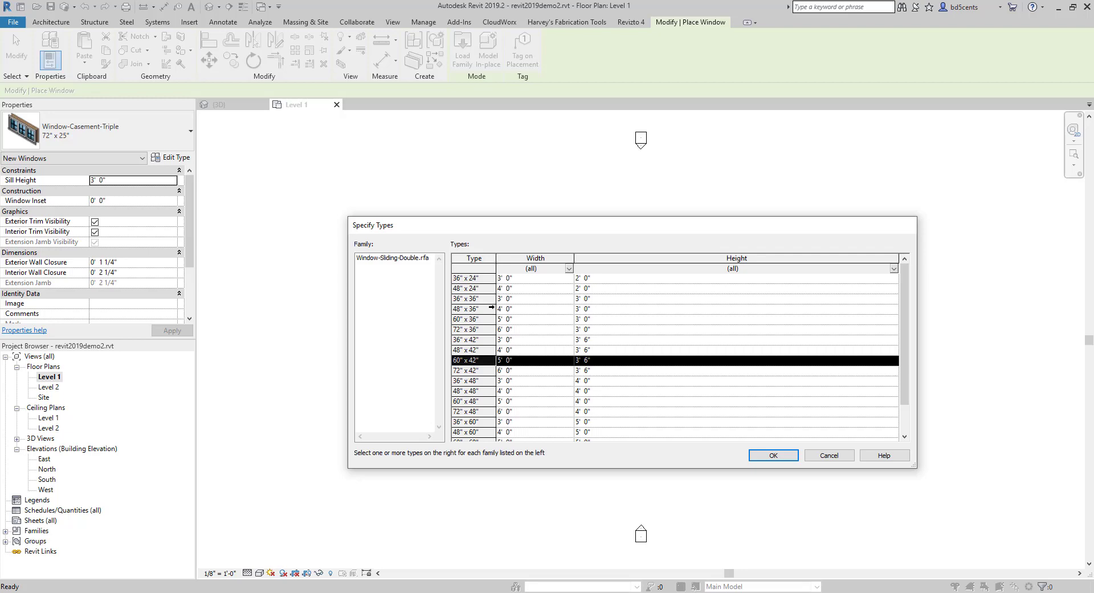
{"action": "left_click", "coordinate": [478, 298], "text": "ctrl"}
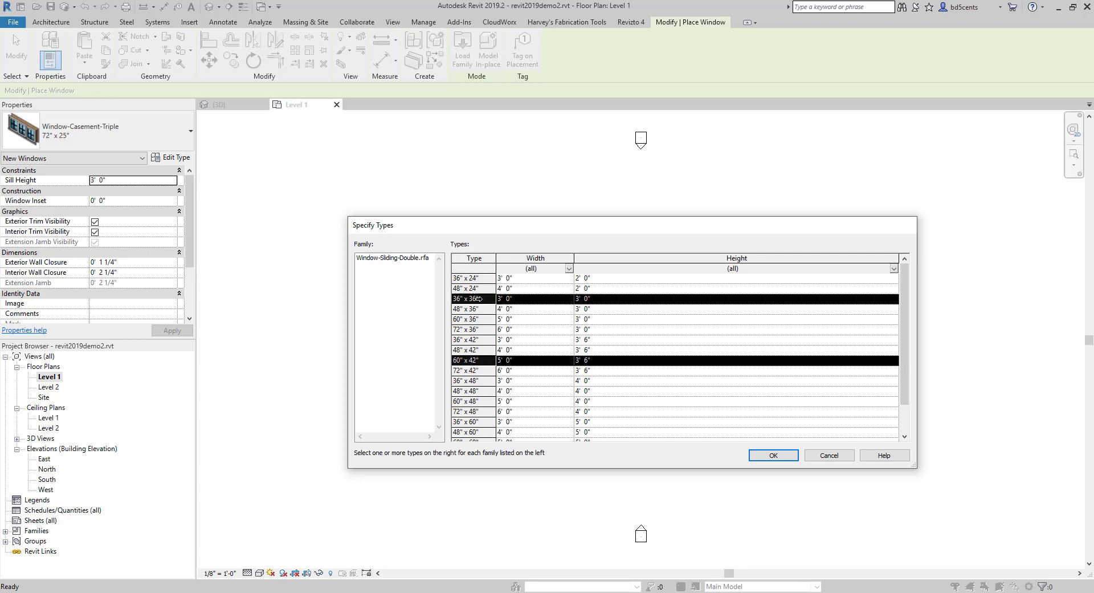
{"action": "left_click", "coordinate": [772, 456]}
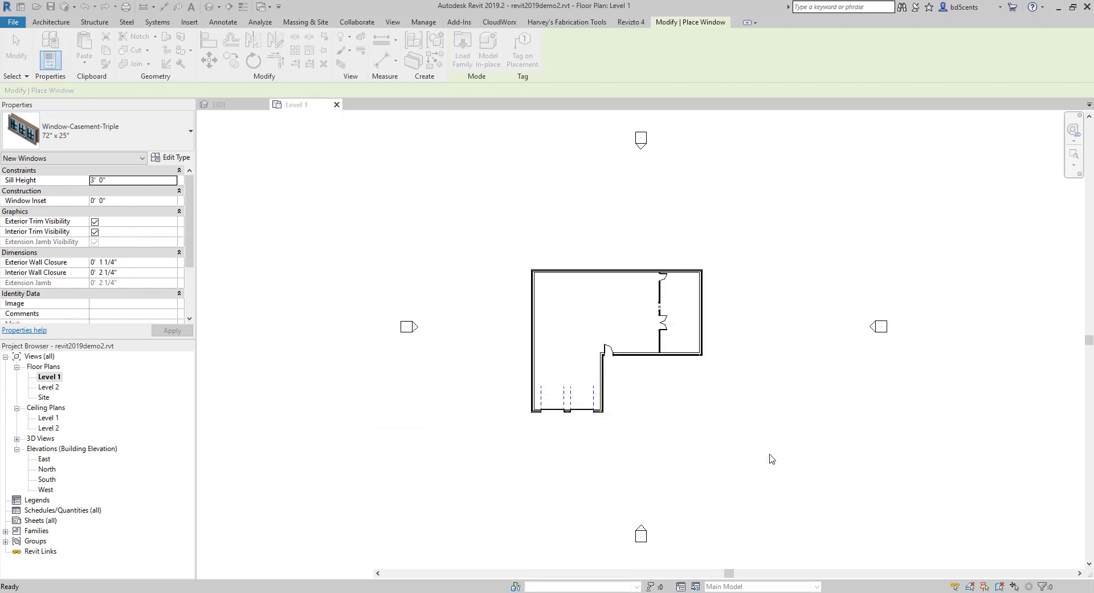
Open Window-Double-Hung.rfa from the Windows library folder for loading
{"action": "left_click", "coordinate": [462, 45]}
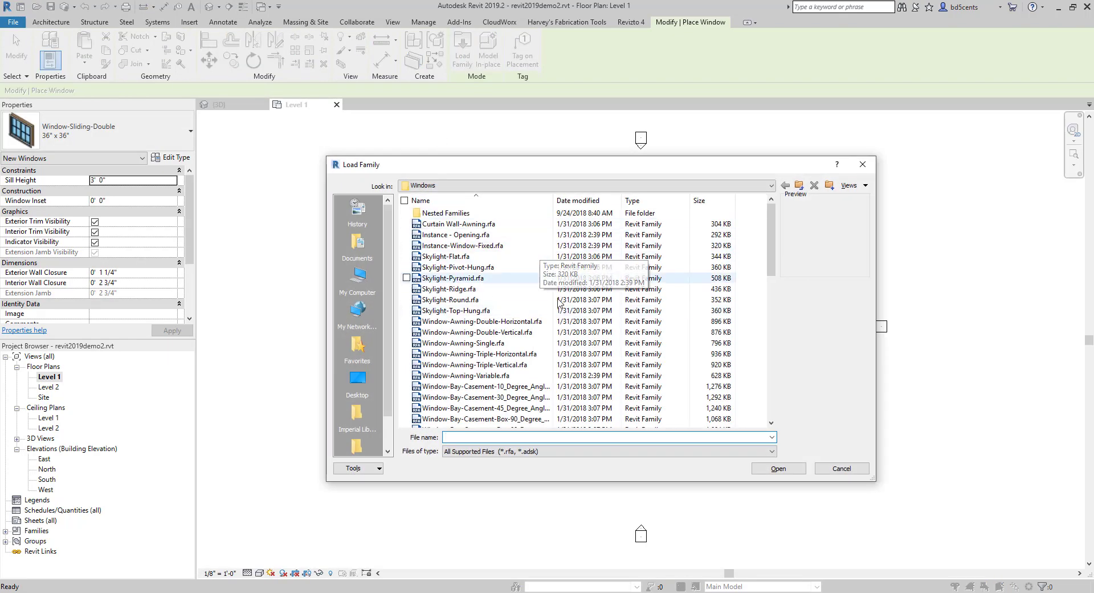
{"action": "scroll", "coordinate": [562, 353], "scroll_direction": "down", "scroll_amount": 8}
{"action": "scroll", "coordinate": [563, 370], "scroll_direction": "down", "scroll_amount": 2}
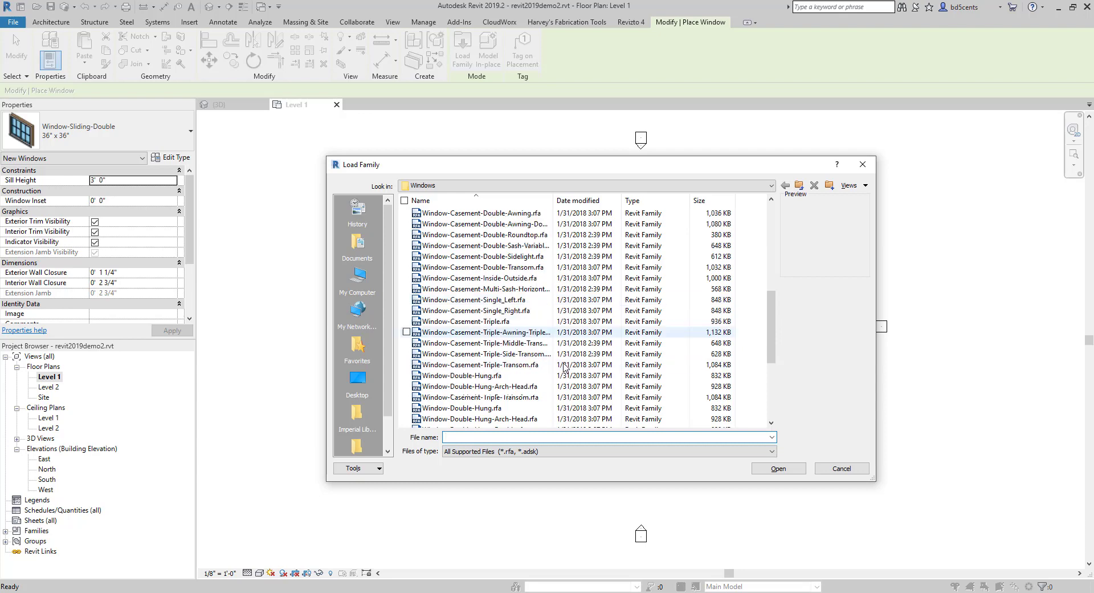
{"action": "left_click", "coordinate": [462, 342]}
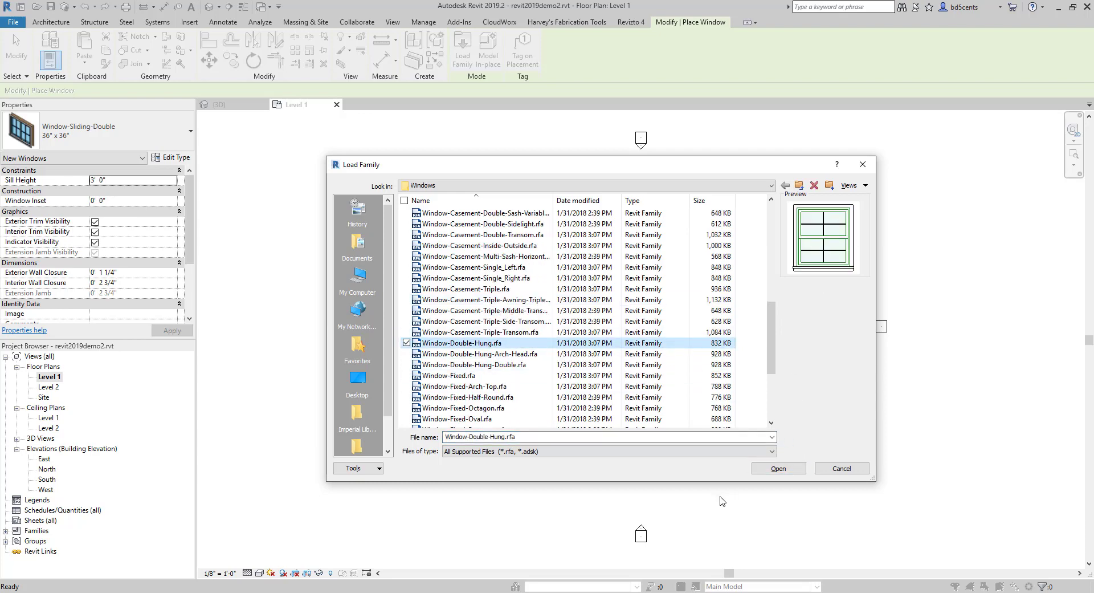
{"action": "left_click", "coordinate": [797, 466]}
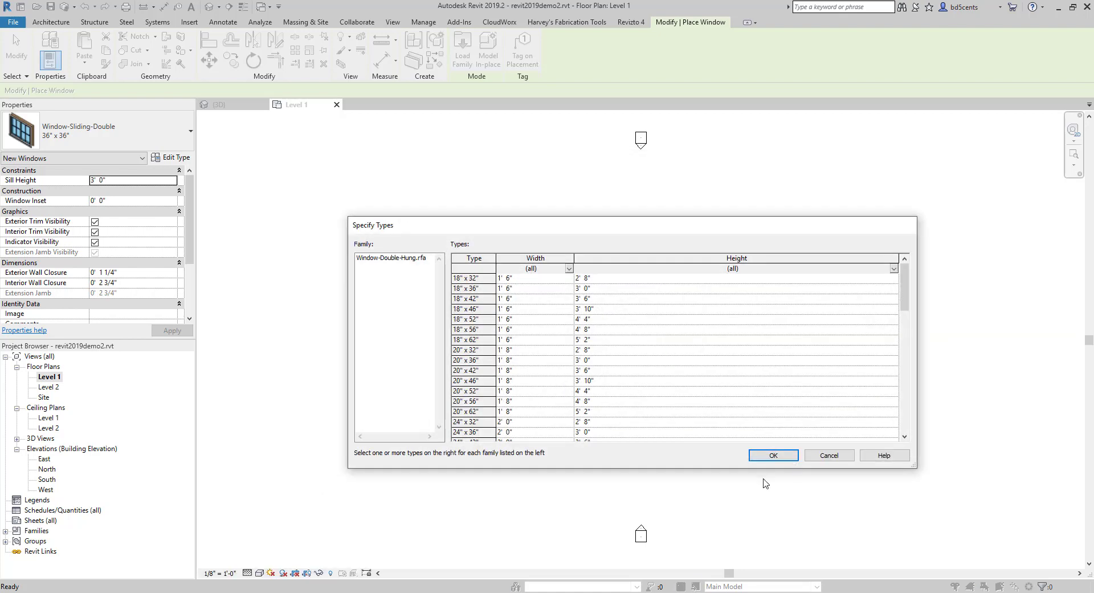
Load the 24" x 36" and 26" x 36" types of Window-Double-Hung, overwriting the existing version and its parameter values
{"action": "scroll", "coordinate": [489, 368], "scroll_direction": "down", "scroll_amount": 3}
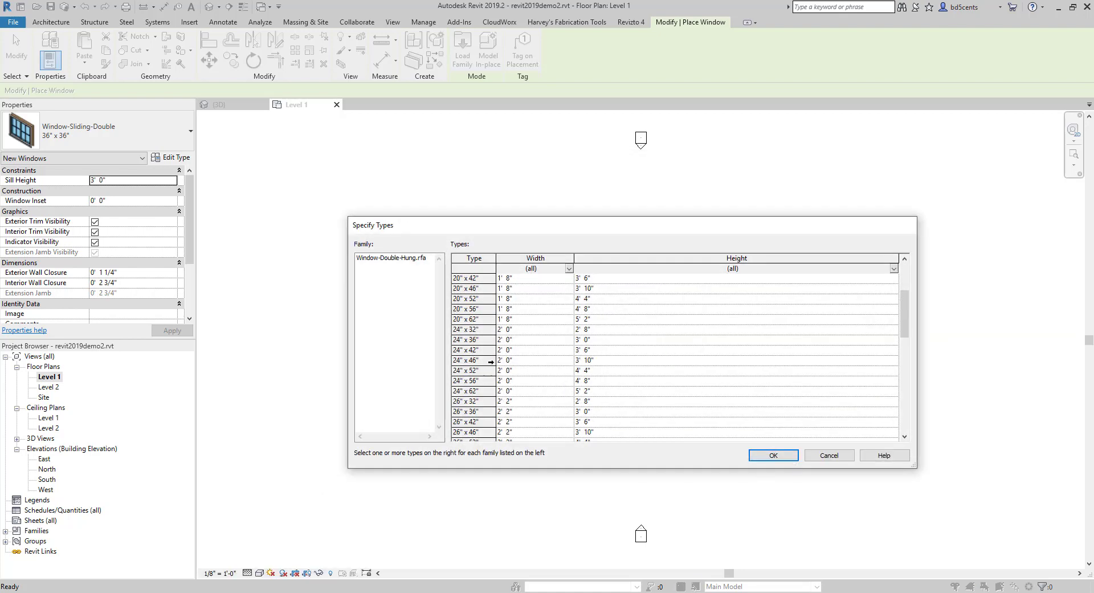
{"action": "scroll", "coordinate": [489, 370], "scroll_direction": "up", "scroll_amount": 2}
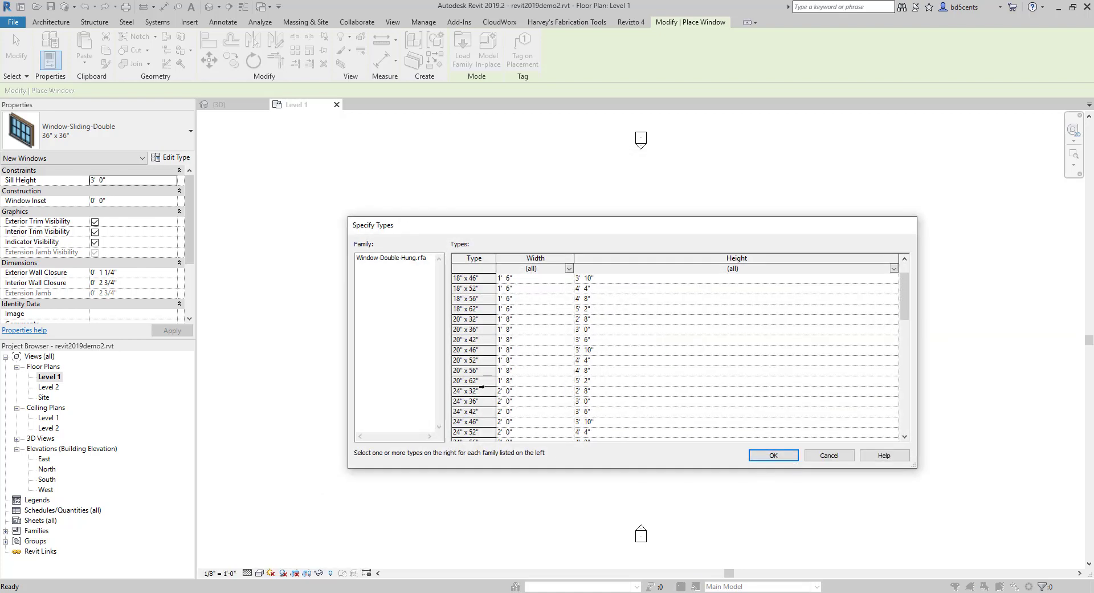
{"action": "left_click", "coordinate": [475, 401]}
{"action": "scroll", "coordinate": [484, 394], "scroll_direction": "down", "scroll_amount": 2}
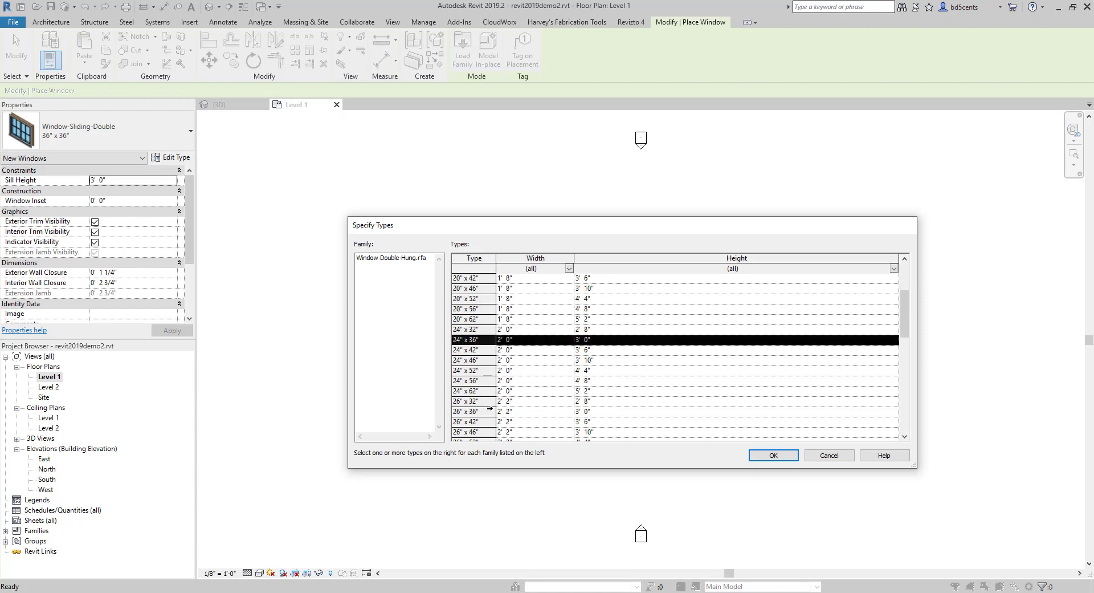
{"action": "left_click", "coordinate": [489, 410], "text": "ctrl"}
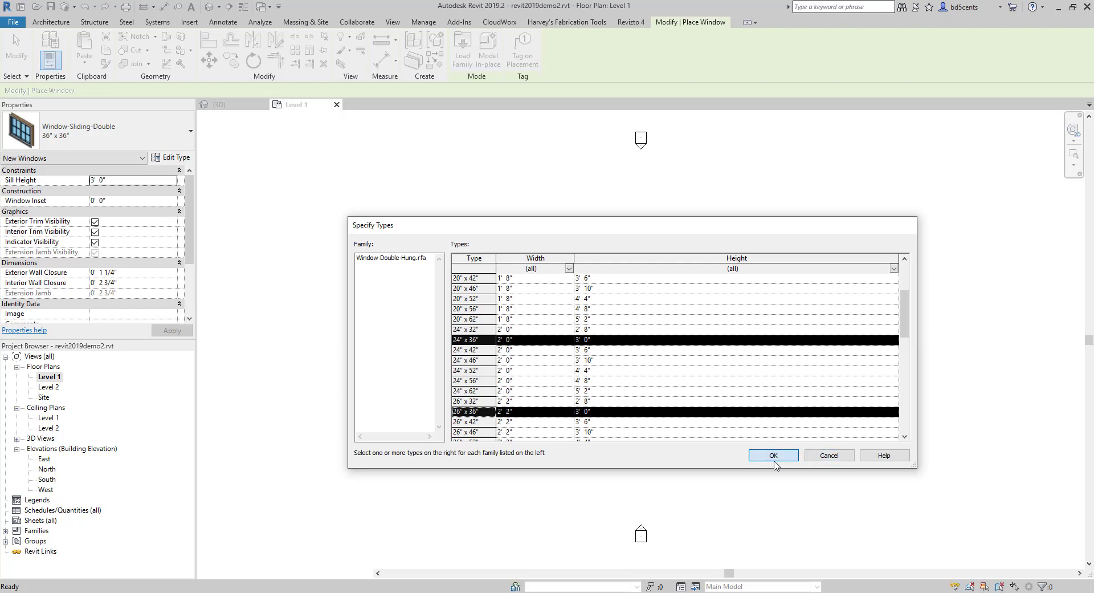
{"action": "left_click", "coordinate": [773, 455]}
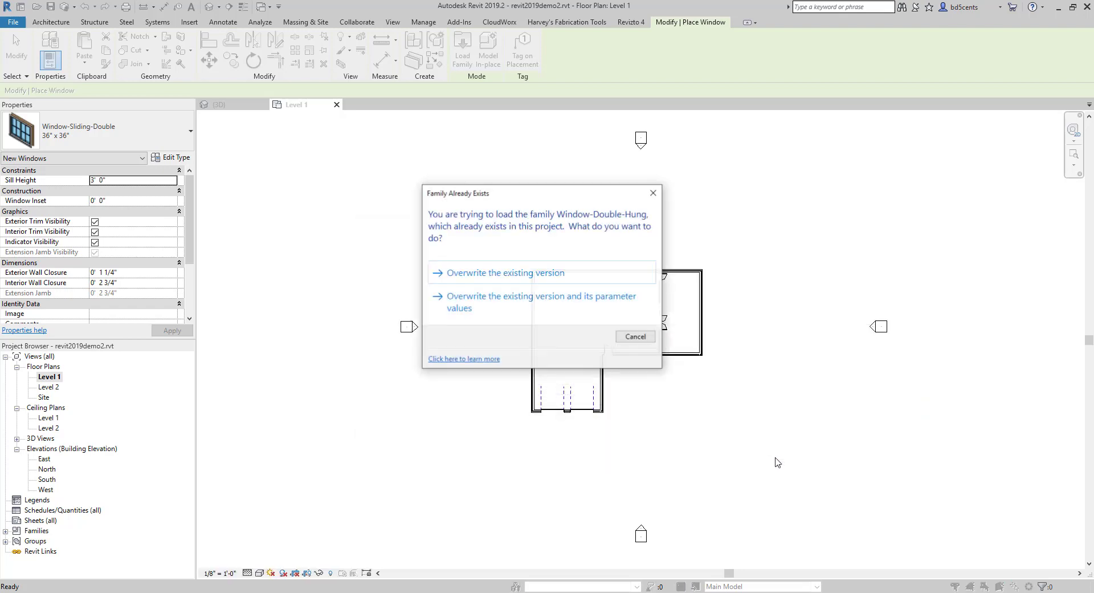
{"action": "left_click", "coordinate": [509, 302]}
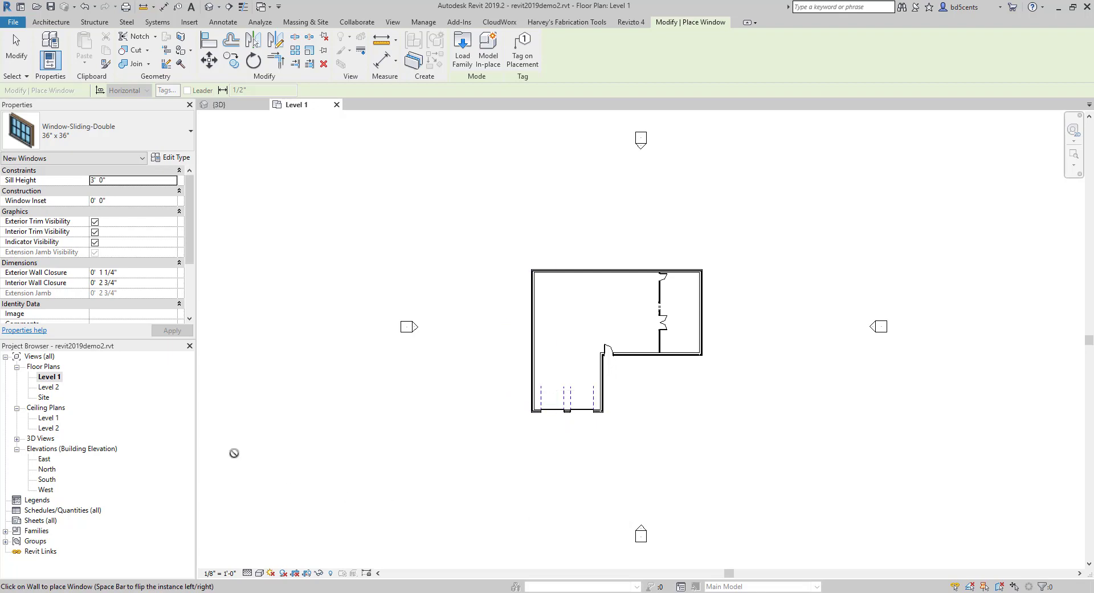
Look through the loaded window types and choose the 30" x 46" type of Window-Double-Hung for placement
{"action": "left_click", "coordinate": [135, 141]}
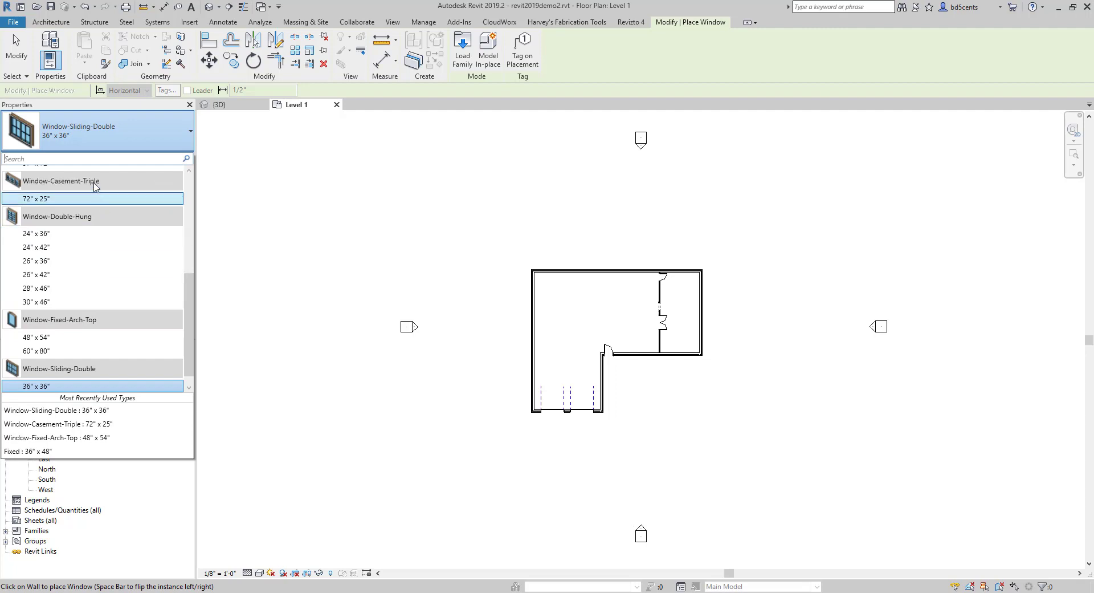
{"action": "scroll", "coordinate": [92, 228], "scroll_direction": "up", "scroll_amount": 1}
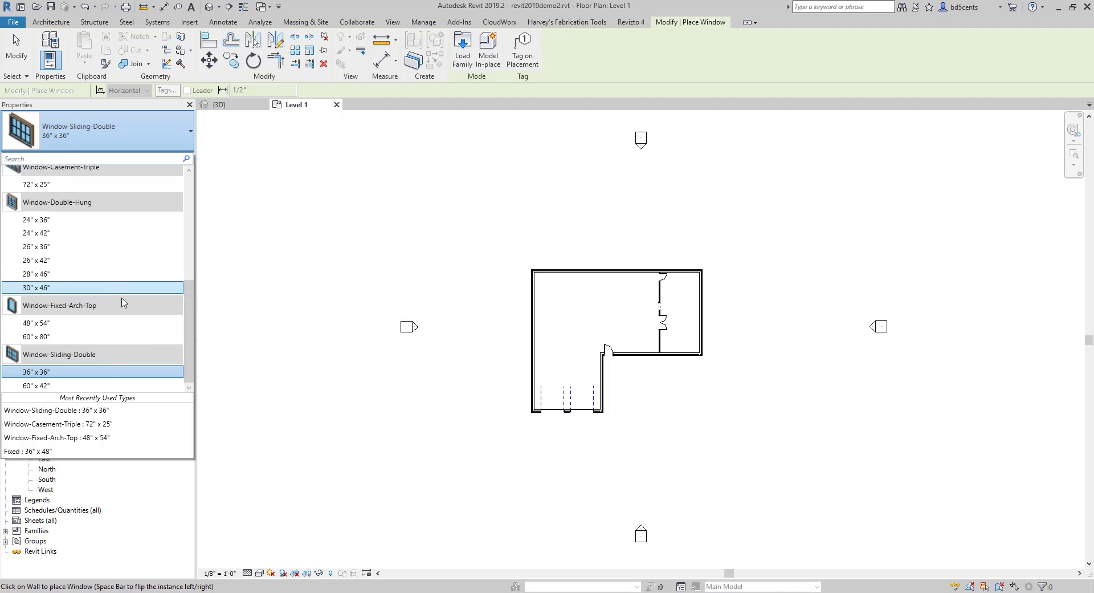
{"action": "mouse_move", "coordinate": [123, 307]}
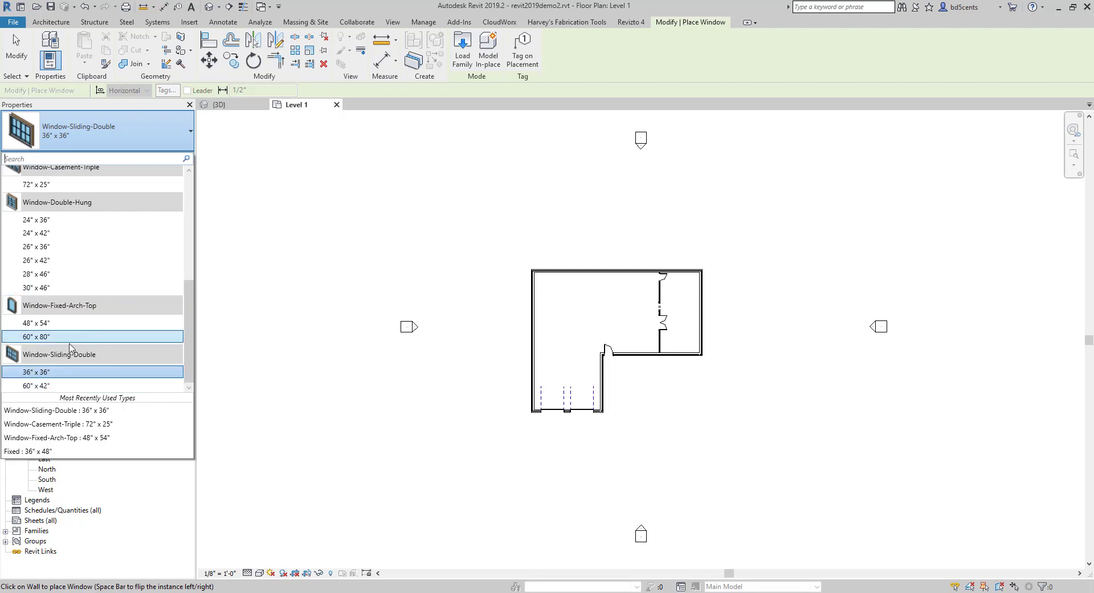
{"action": "left_click", "coordinate": [40, 287]}
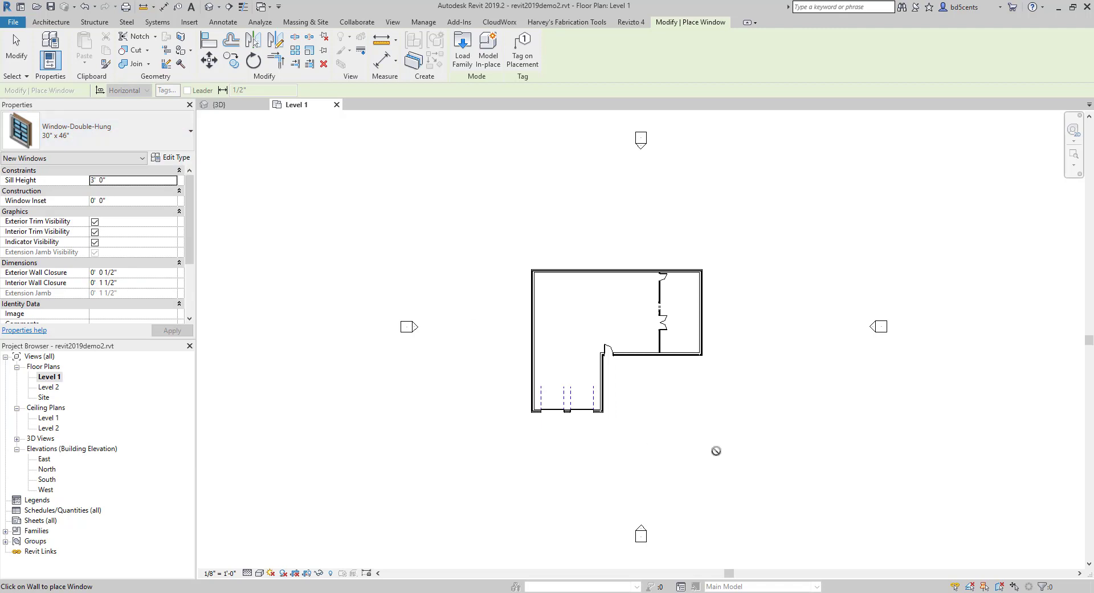
Place two windows about 7'-4" apart in the exterior wall between the entry door and the partition, the second about 4'-0" from the partition
{"action": "scroll", "coordinate": [664, 378], "scroll_direction": "up", "scroll_amount": 3}
{"action": "scroll", "coordinate": [646, 346], "scroll_direction": "up", "scroll_amount": 3}
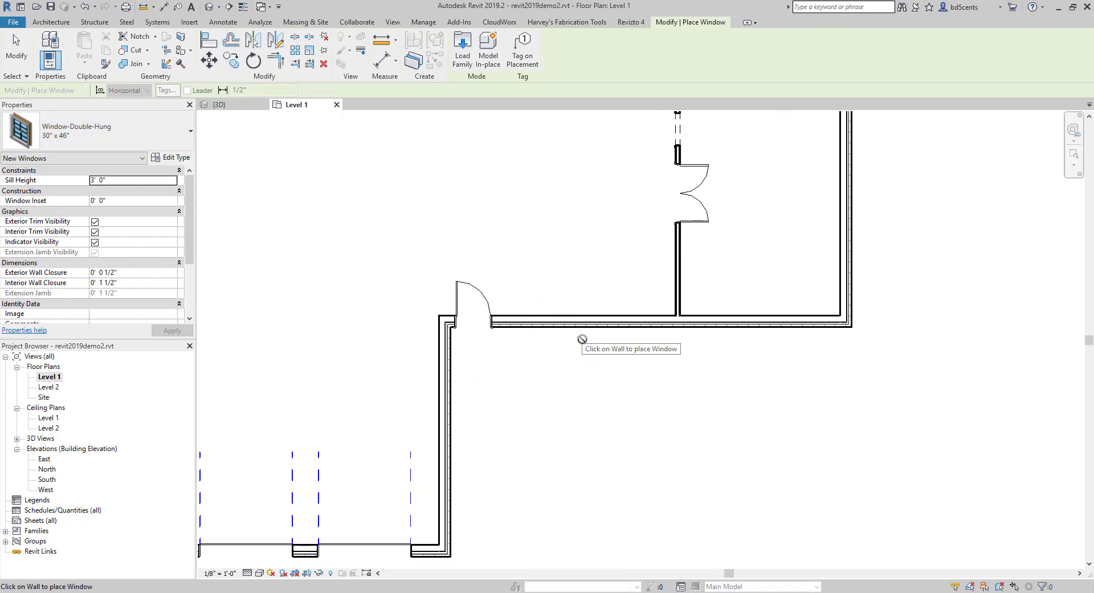
{"action": "left_click", "coordinate": [547, 322]}
{"action": "left_click", "coordinate": [631, 322]}
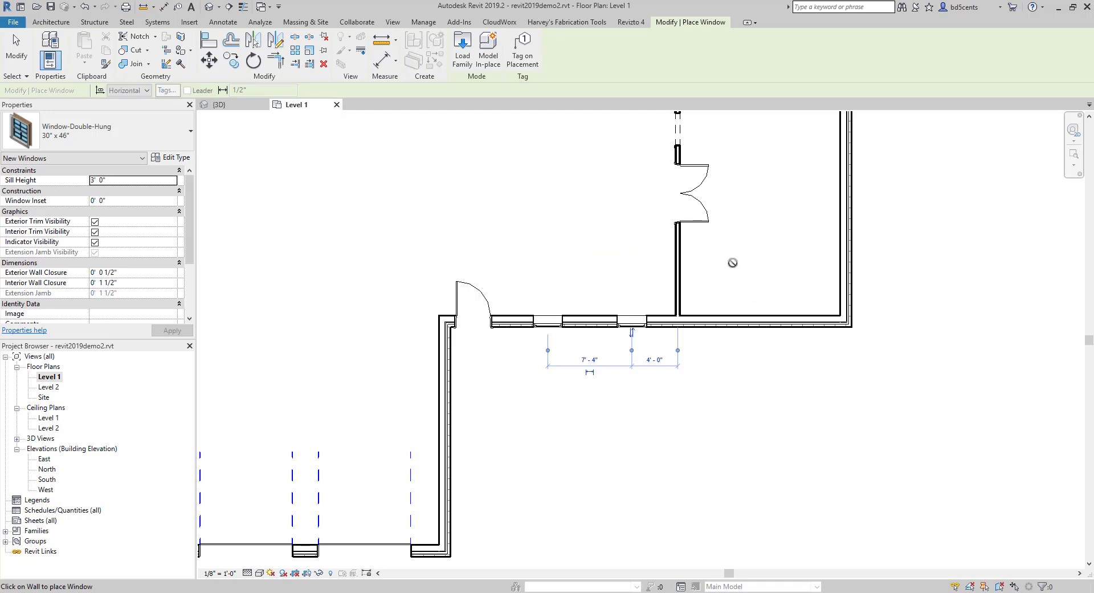
{"action": "key", "text": "Escape"}
{"action": "key", "text": "Escape"}
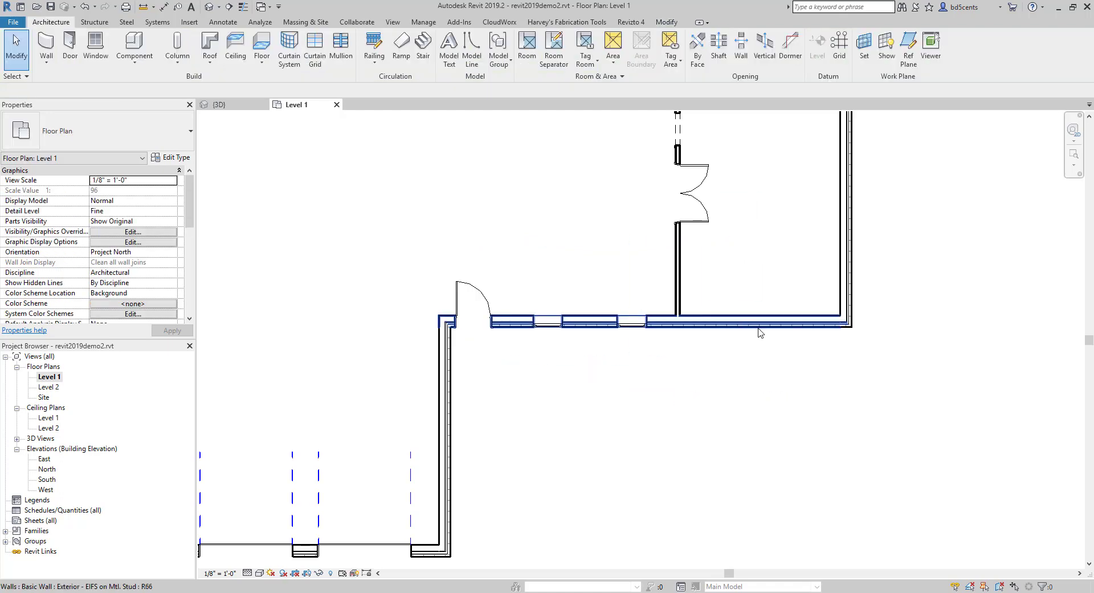
Delete the exterior wall that holds the two windows, and undo the deletion together with both window placements
{"action": "left_click", "coordinate": [758, 328]}
{"action": "key", "text": "Delete"}
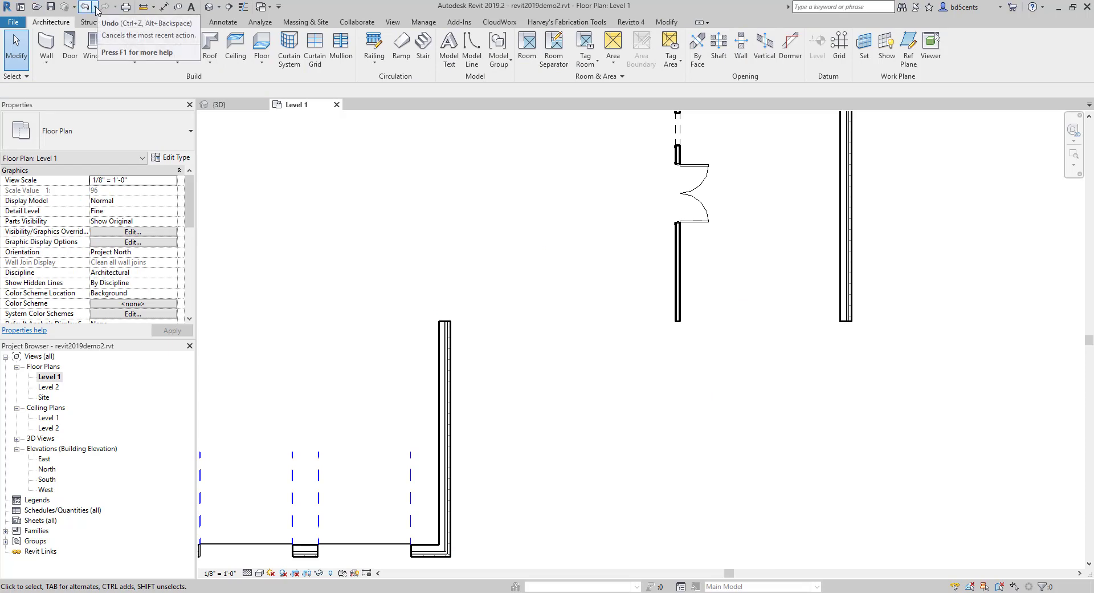
{"action": "left_click", "coordinate": [95, 7]}
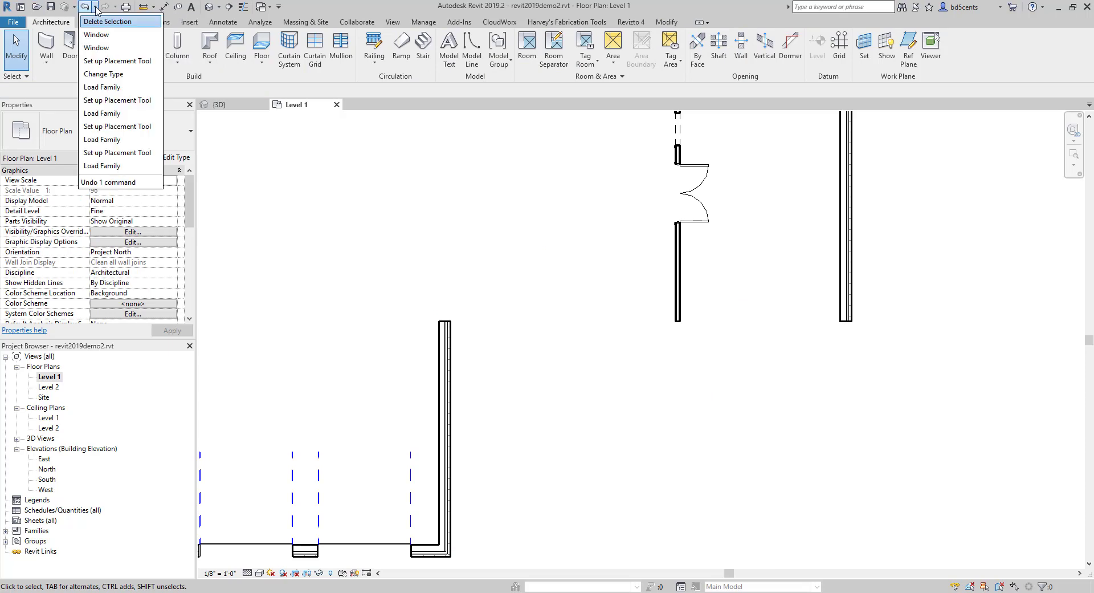
{"action": "left_click", "coordinate": [121, 50]}
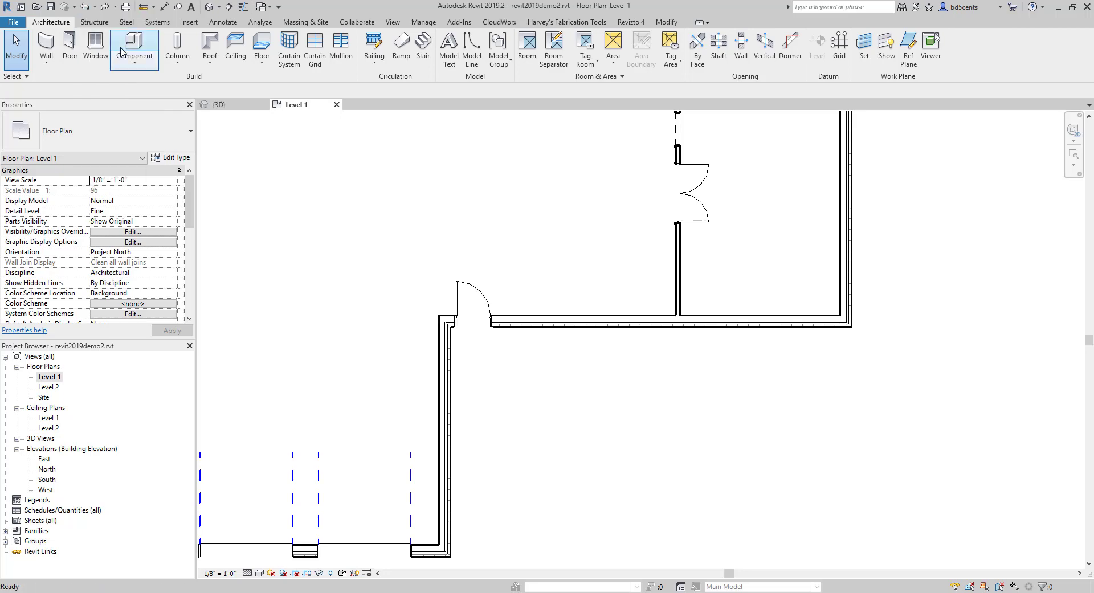
Step back and forth through the undo history, redoing the two window placements and undoing them again
{"action": "left_click", "coordinate": [96, 7]}
{"action": "left_click", "coordinate": [97, 21]}
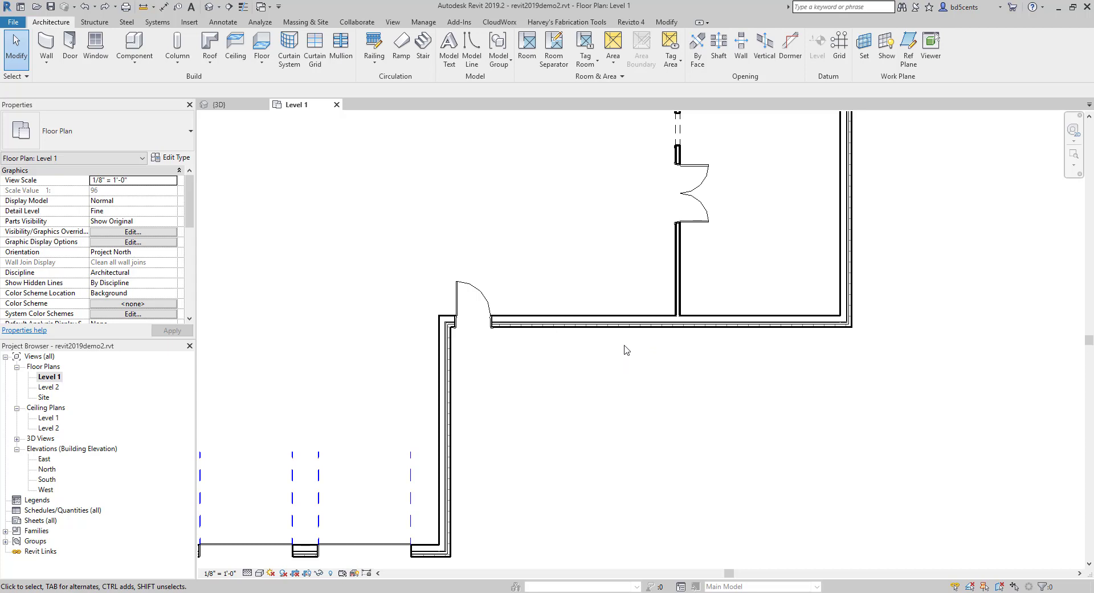
{"action": "key", "text": "ctrl+y"}
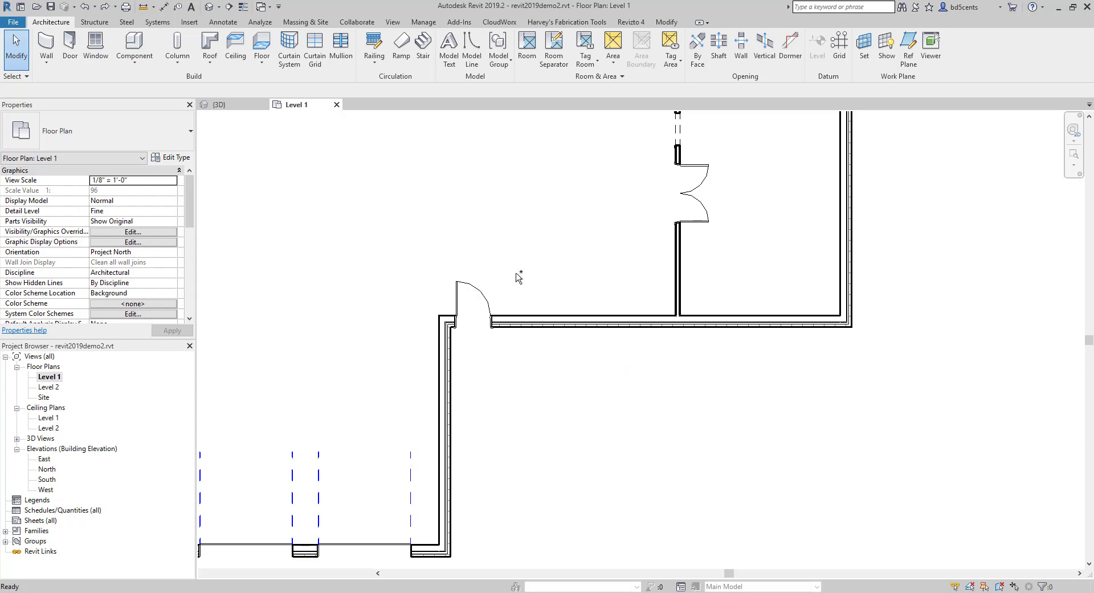
{"action": "key", "text": "ctrl+y"}
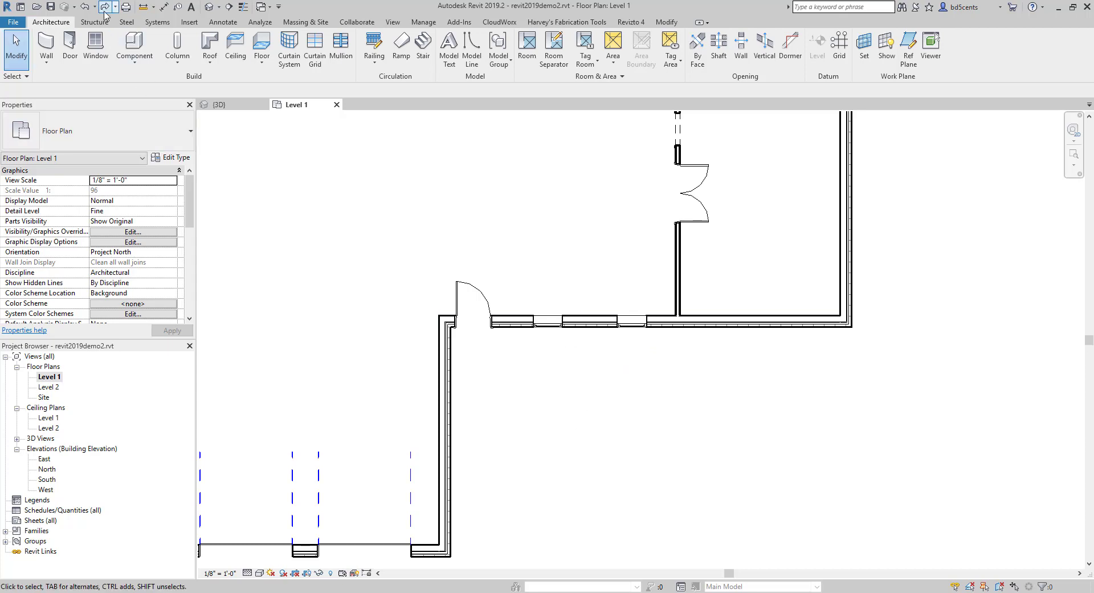
{"action": "key", "text": "ctrl+z"}
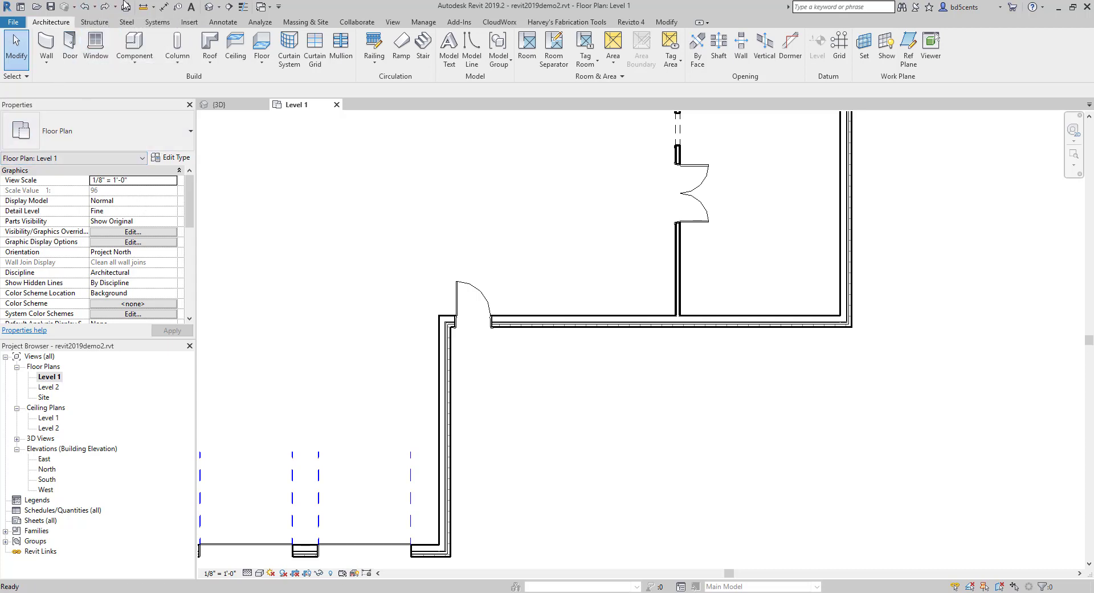
{"action": "key", "text": "ctrl+y"}
{"action": "key", "text": "ctrl+z"}
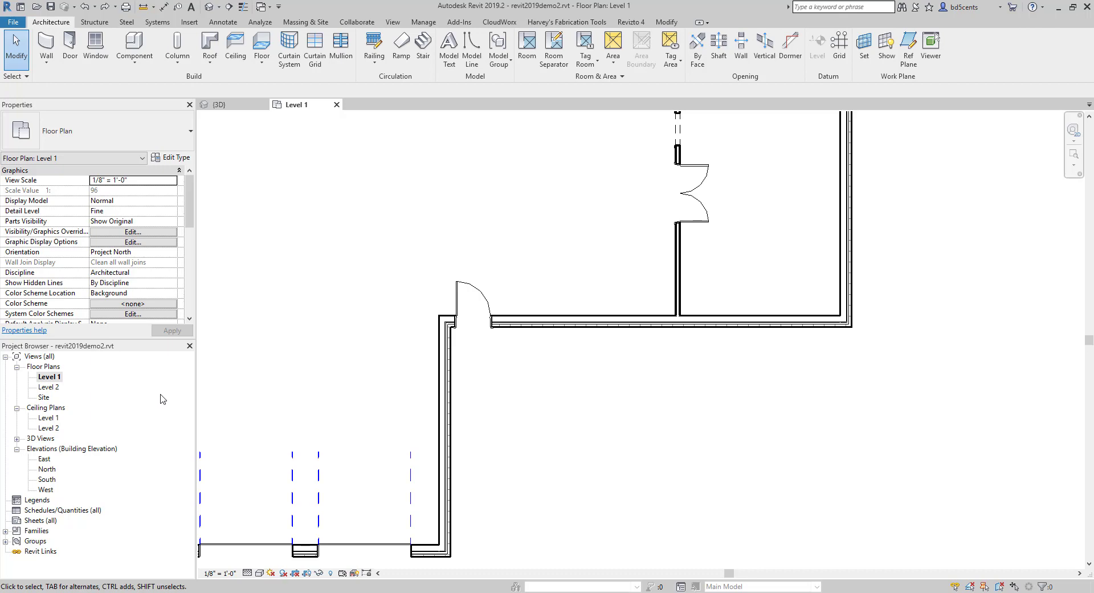
Duplicate the 30" x 46" type of Window-Double-Hung as a new type named 16" x 48"
{"action": "scroll", "coordinate": [820, 205], "scroll_direction": "down", "scroll_amount": 2}
{"action": "middle_click_drag", "start_coordinate": [820, 205], "coordinate": [777, 366]}
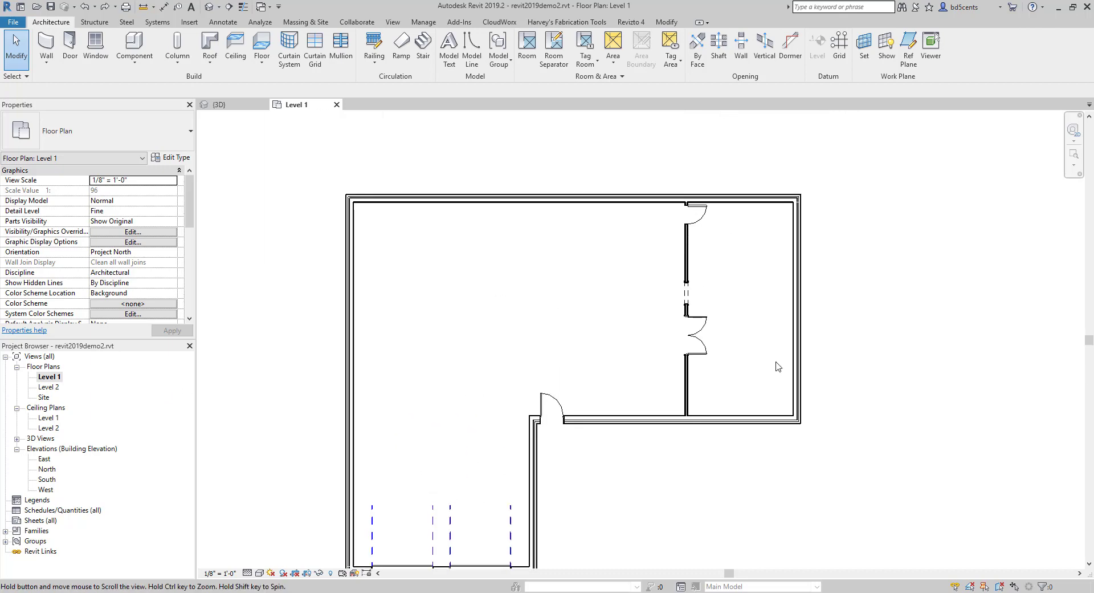
{"action": "left_click", "coordinate": [102, 59]}
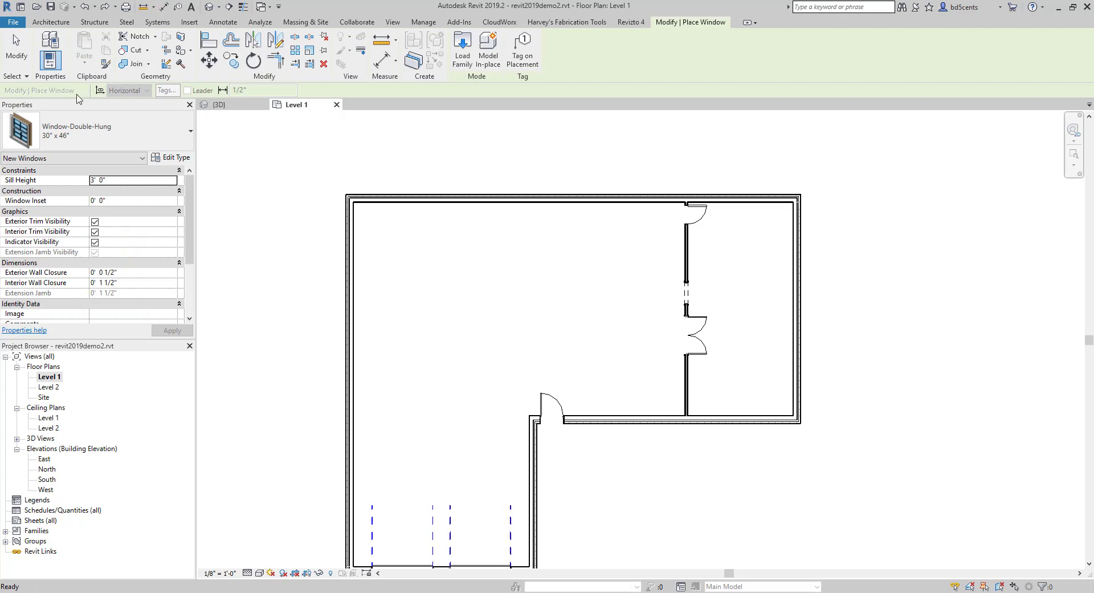
{"action": "left_click", "coordinate": [101, 138]}
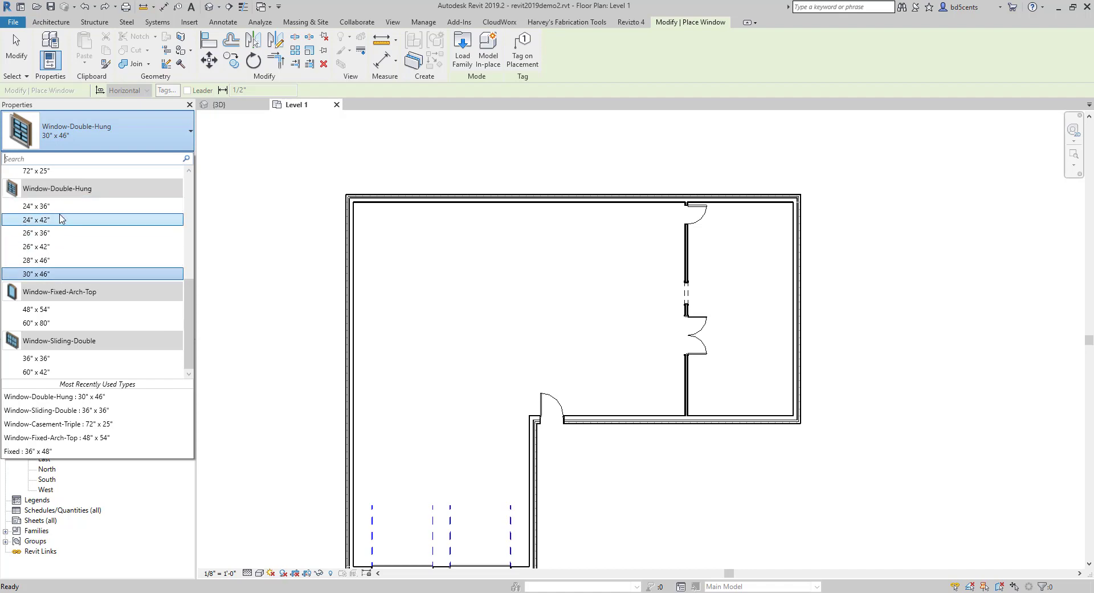
{"action": "left_click", "coordinate": [57, 275]}
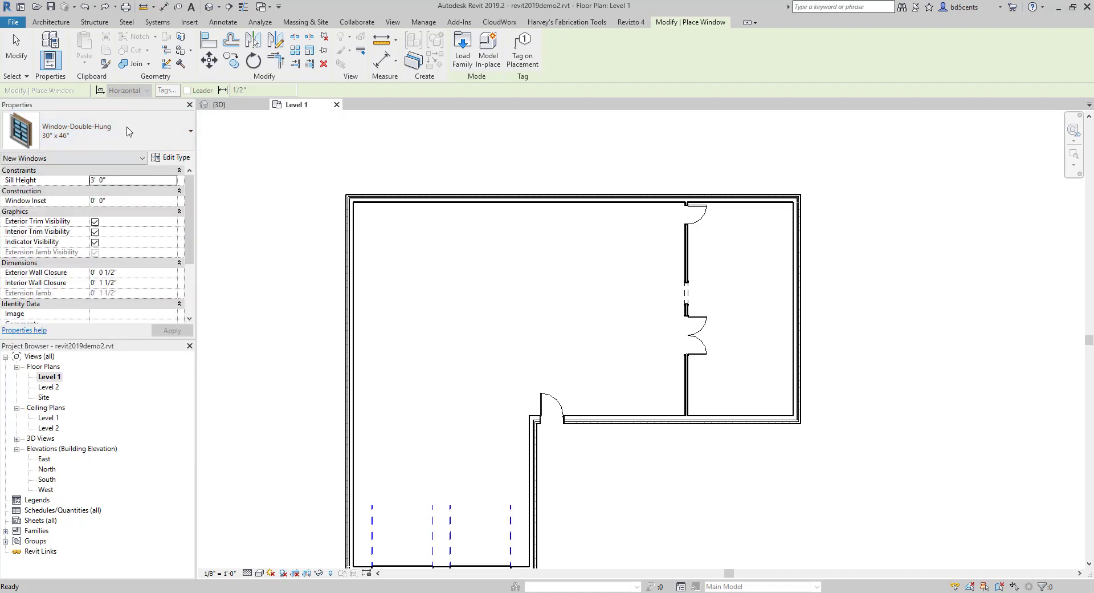
{"action": "left_click", "coordinate": [169, 158]}
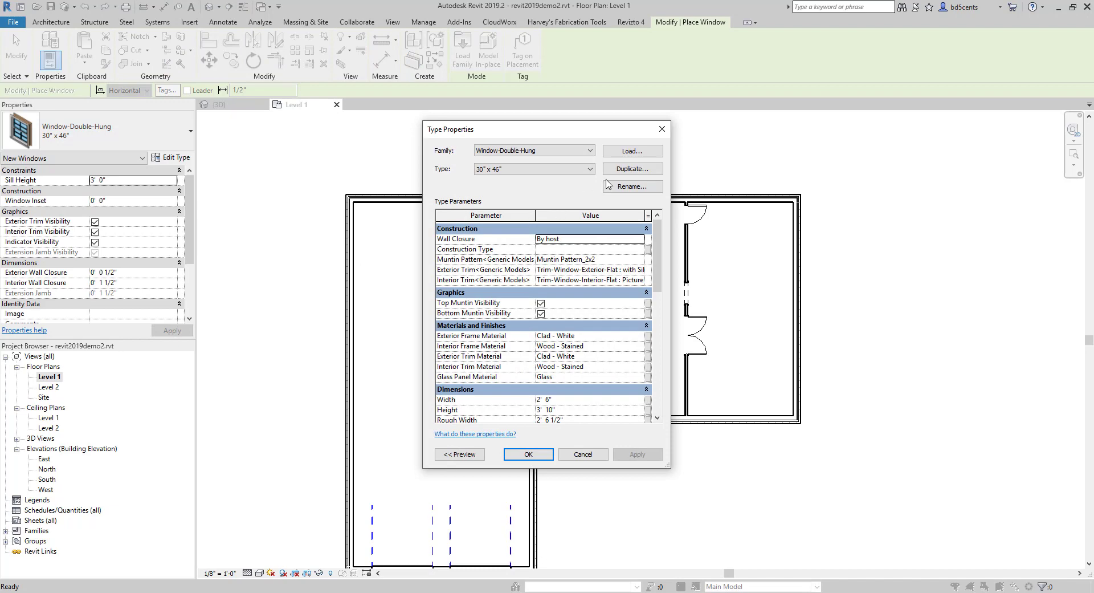
{"action": "left_click", "coordinate": [626, 170]}
{"action": "type", "text": "16"}
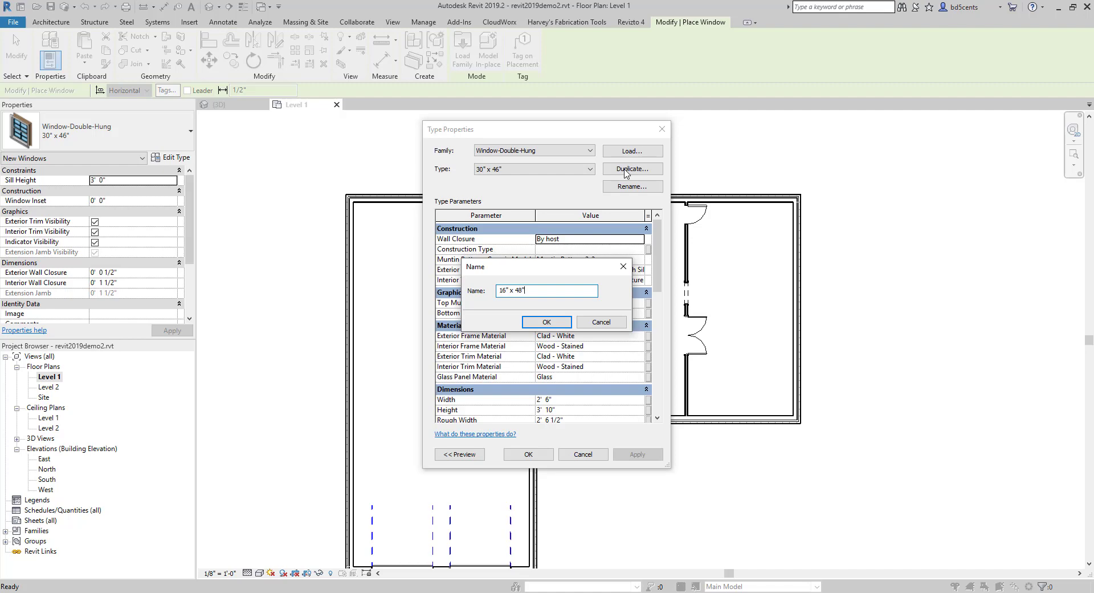
{"action": "type", "text": "\" x 48\""}
{"action": "left_click", "coordinate": [546, 322]}
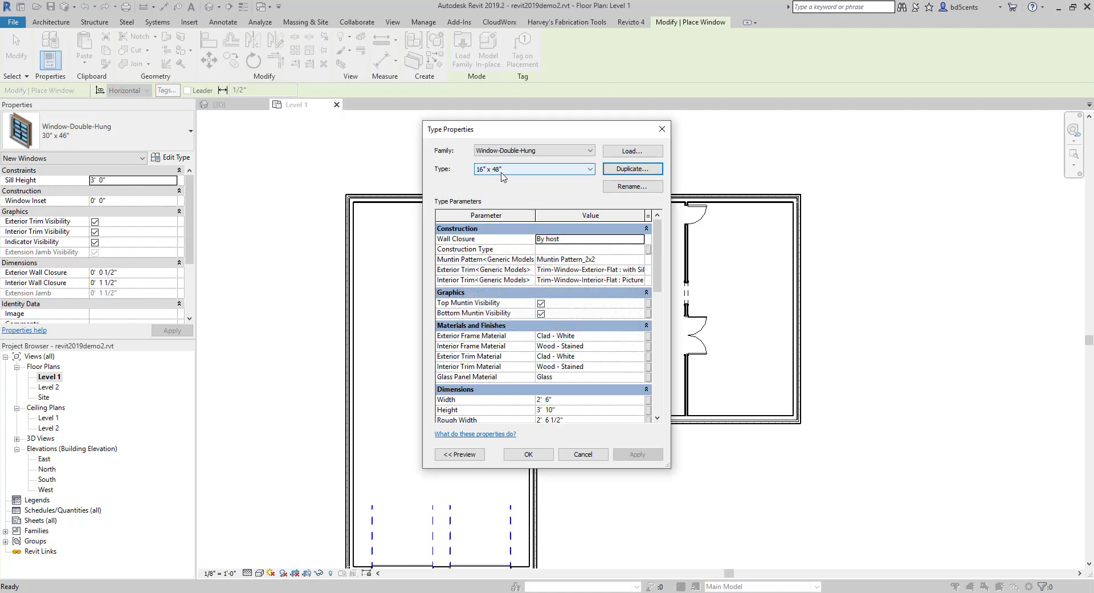
Set the new window type's width to 16" and height to 48", and accept the type for placement
{"action": "scroll", "coordinate": [550, 244], "scroll_direction": "down", "scroll_amount": 3}
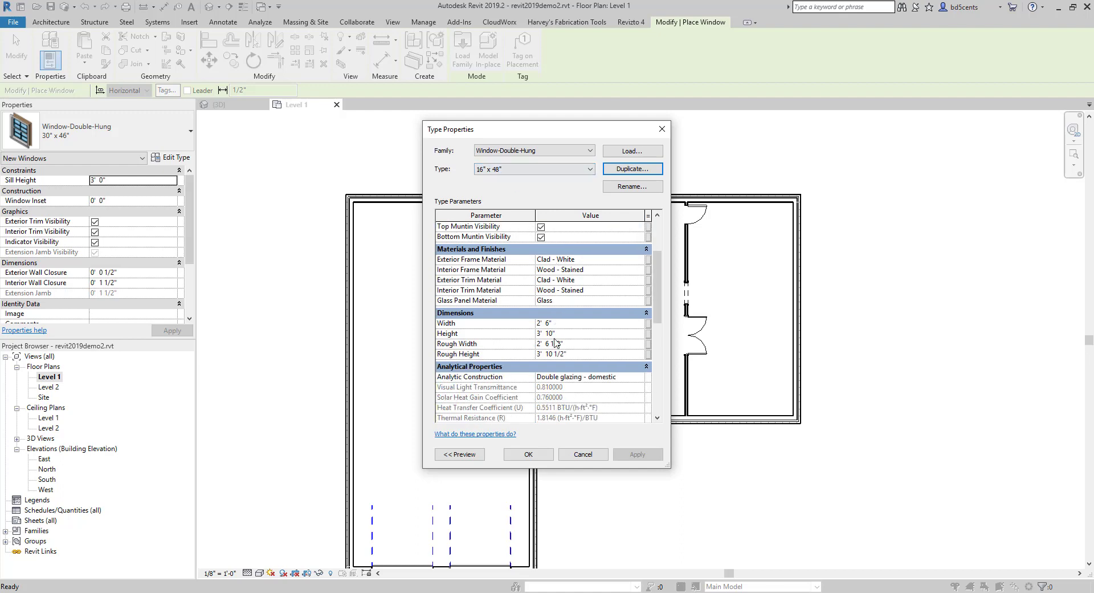
{"action": "left_click", "coordinate": [548, 323]}
{"action": "type", "text": "16"}
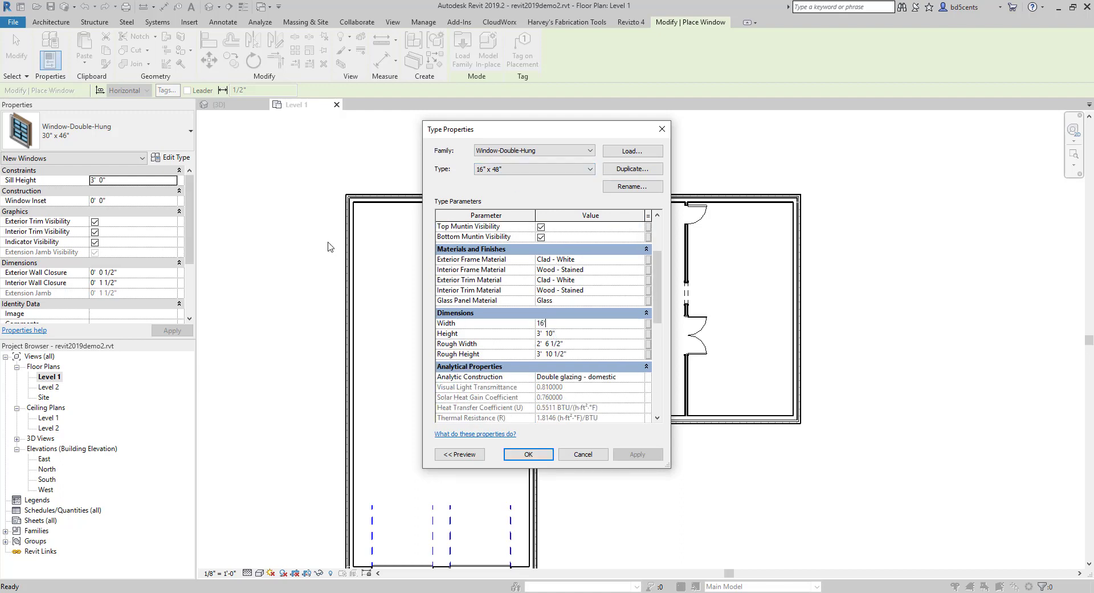
{"action": "left_click", "coordinate": [576, 333]}
{"action": "type", "text": "48"}
{"action": "key", "text": "Return"}
{"action": "left_click", "coordinate": [528, 454]}
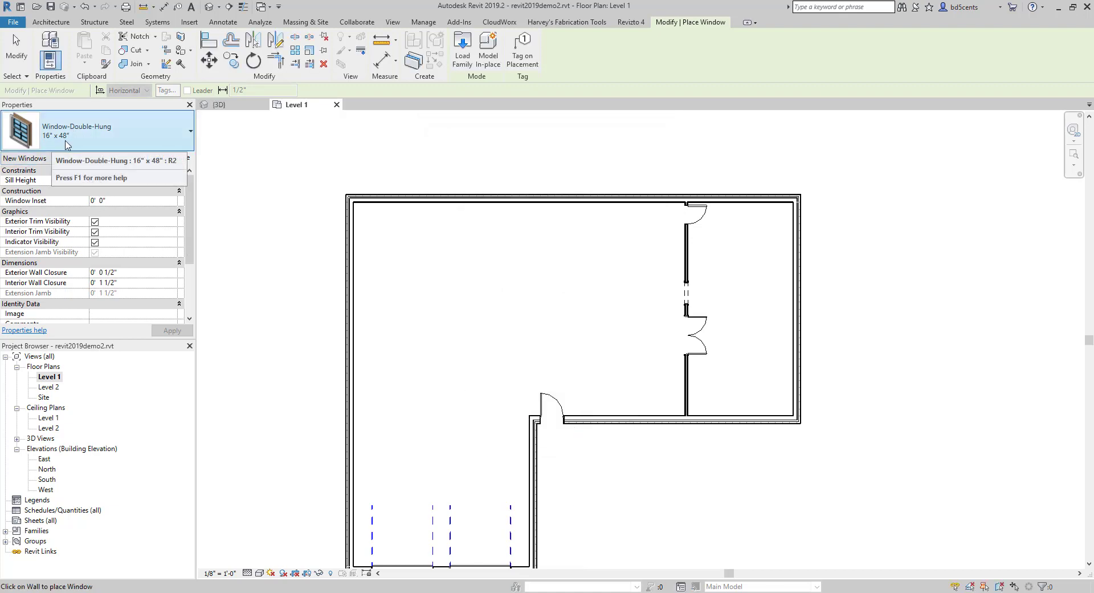
Place three 16" x 48" windows along the east exterior wall, about 6'-0" from its south end and about 8'-0" and 6'-8" apart
{"action": "scroll", "coordinate": [820, 383], "scroll_direction": "up", "scroll_amount": 2}
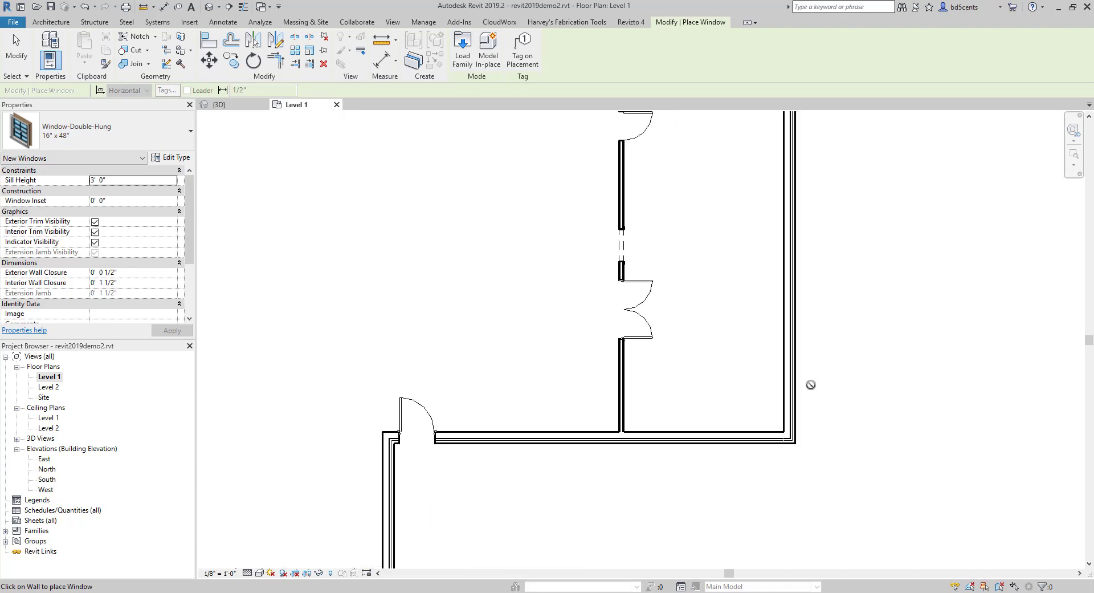
{"action": "left_click", "coordinate": [796, 346]}
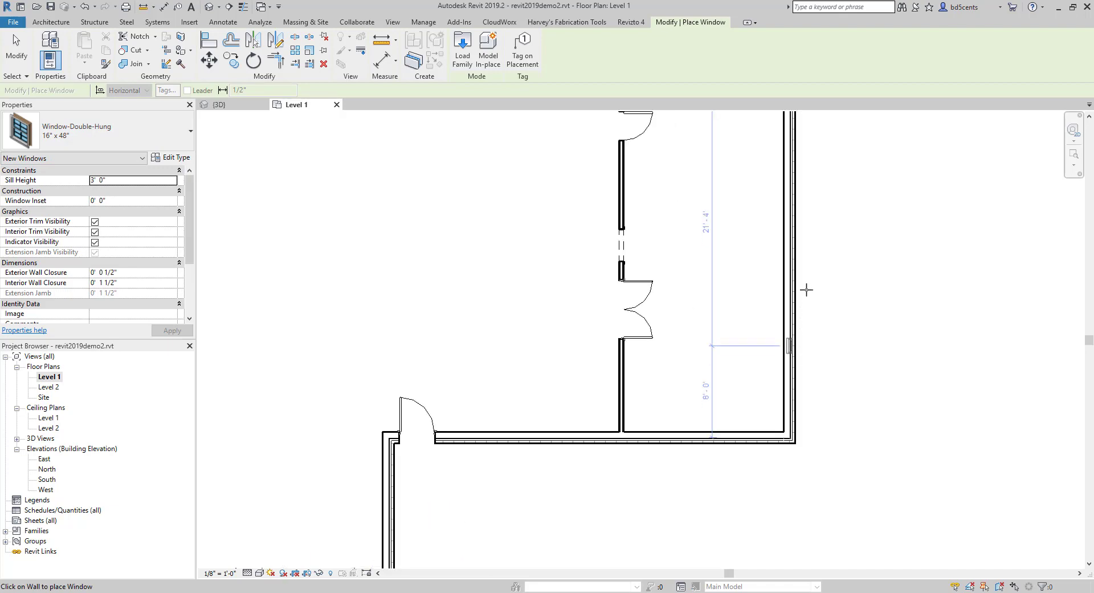
{"action": "scroll", "coordinate": [805, 291], "scroll_direction": "down", "scroll_amount": 1}
{"action": "left_click", "coordinate": [800, 261]}
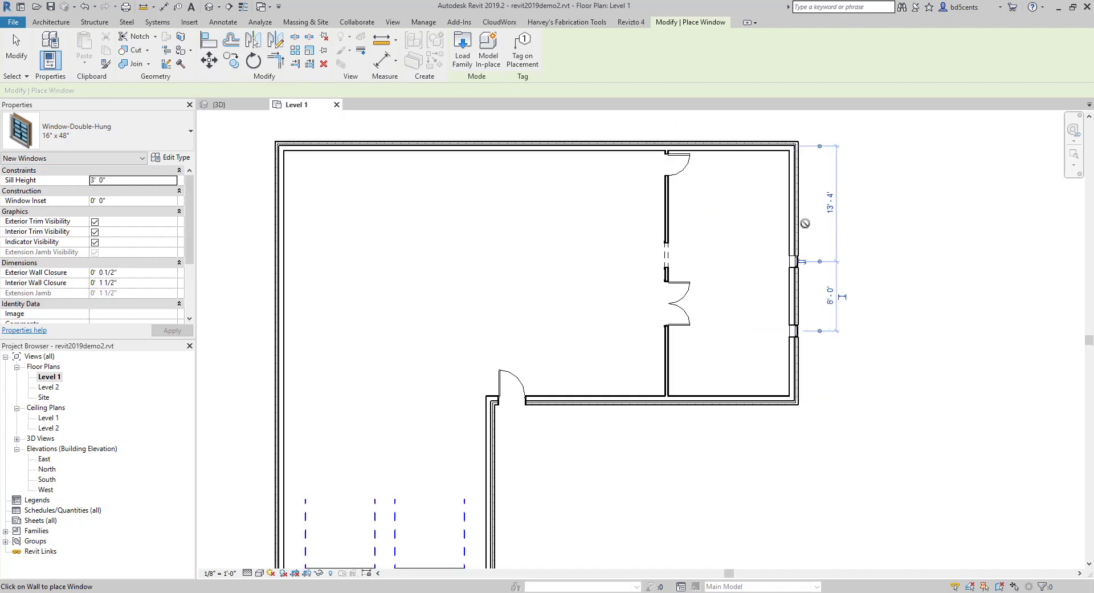
{"action": "left_click", "coordinate": [797, 204]}
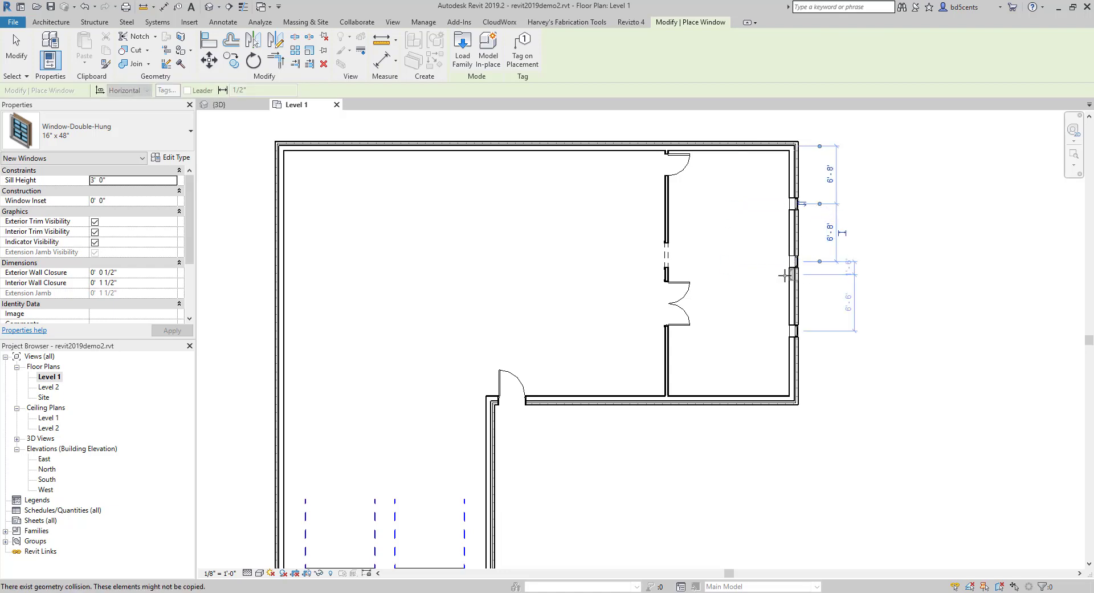
{"action": "key", "text": "Escape"}
{"action": "key", "text": "Escape"}
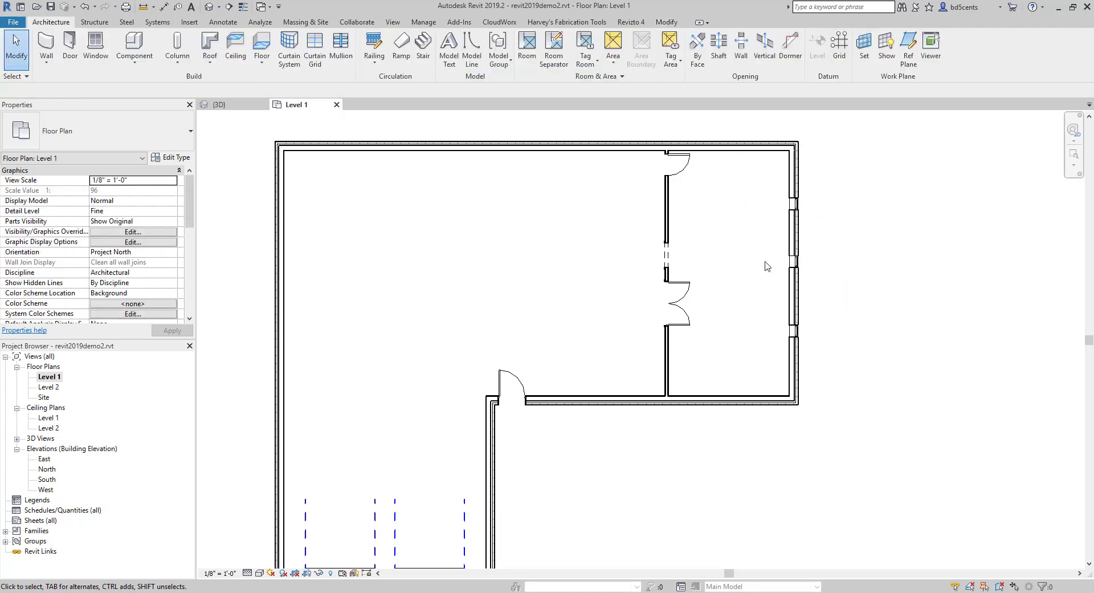
Delete the three untagged windows from the east exterior wall
{"action": "middle_click_drag", "start_coordinate": [779, 196], "coordinate": [706, 271]}
{"action": "scroll", "coordinate": [705, 271], "scroll_direction": "up", "scroll_amount": 5}
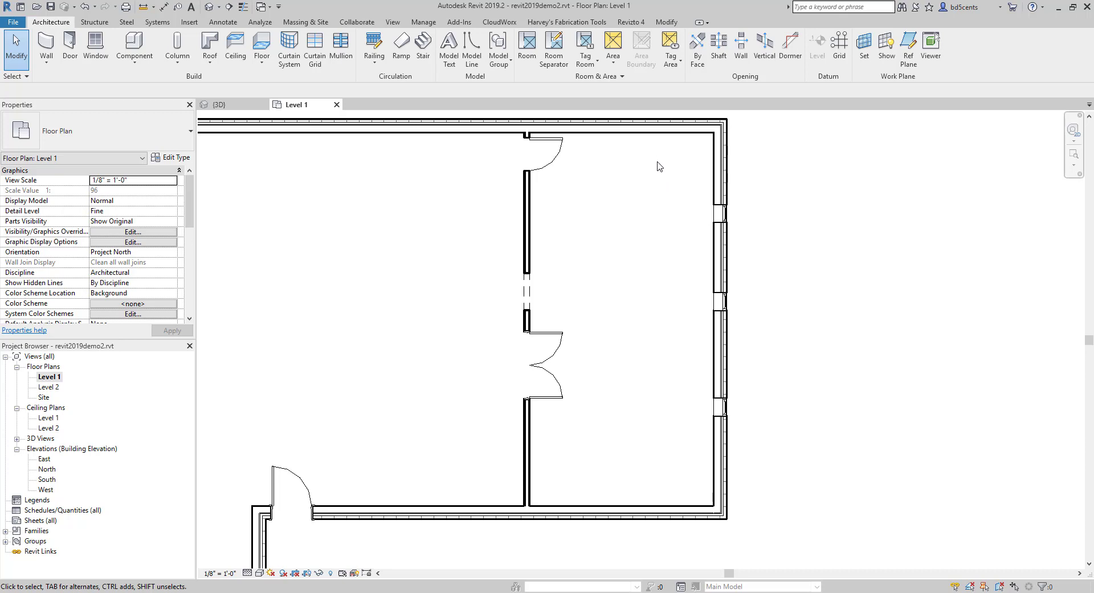
{"action": "left_click_drag", "start_coordinate": [657, 162], "coordinate": [812, 470]}
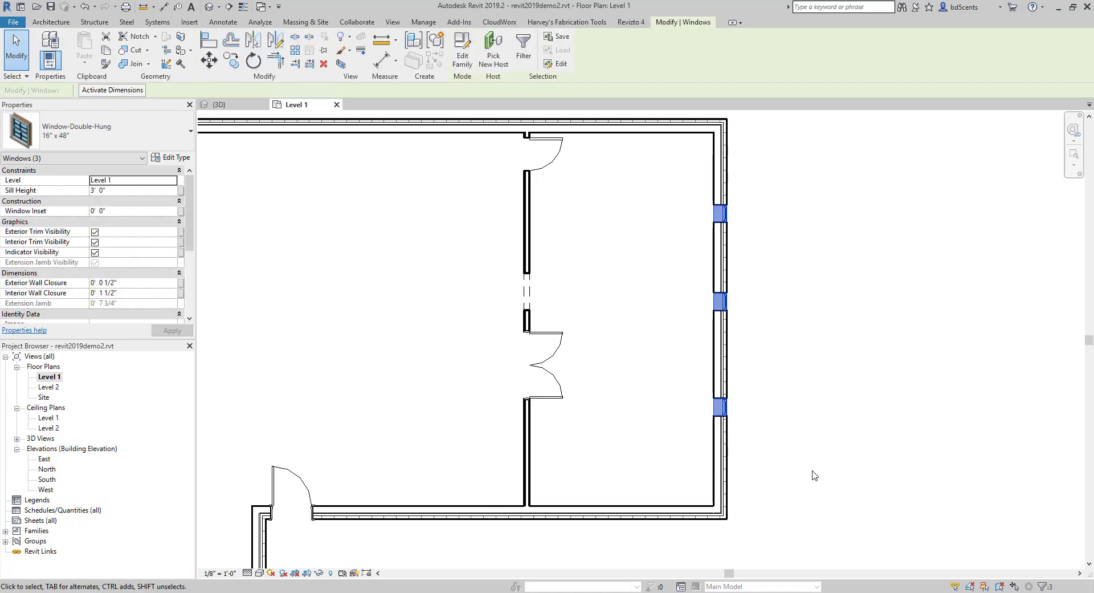
{"action": "left_click", "coordinate": [755, 427]}
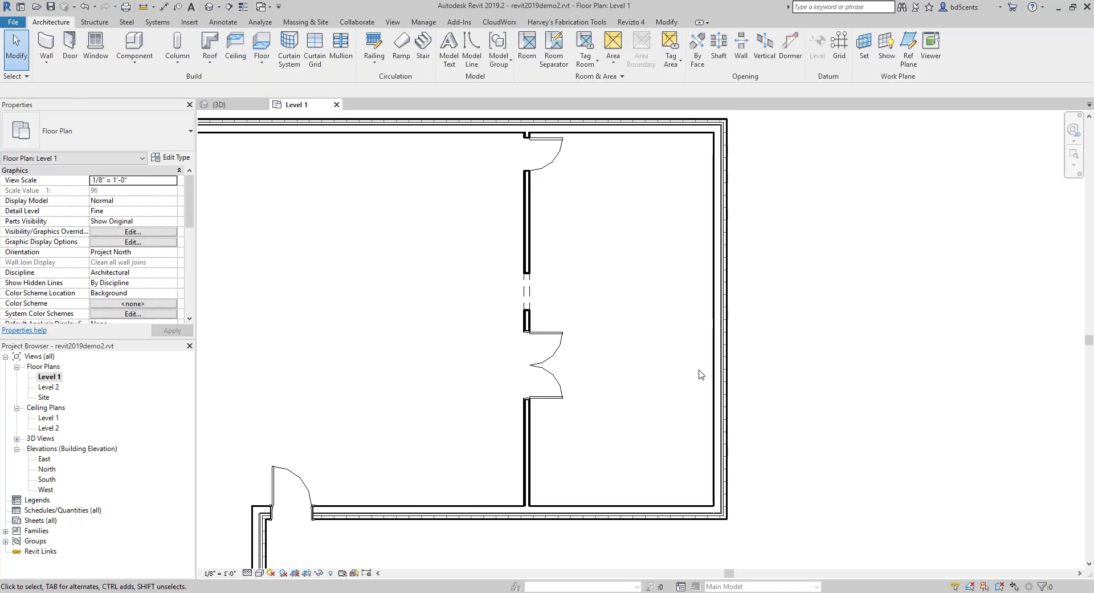
Place three automatically tagged 16" x 48" windows in the east wall, about 6'-6" from its north end and about 9'-0" and 7'-10" apart
{"action": "left_click", "coordinate": [92, 50]}
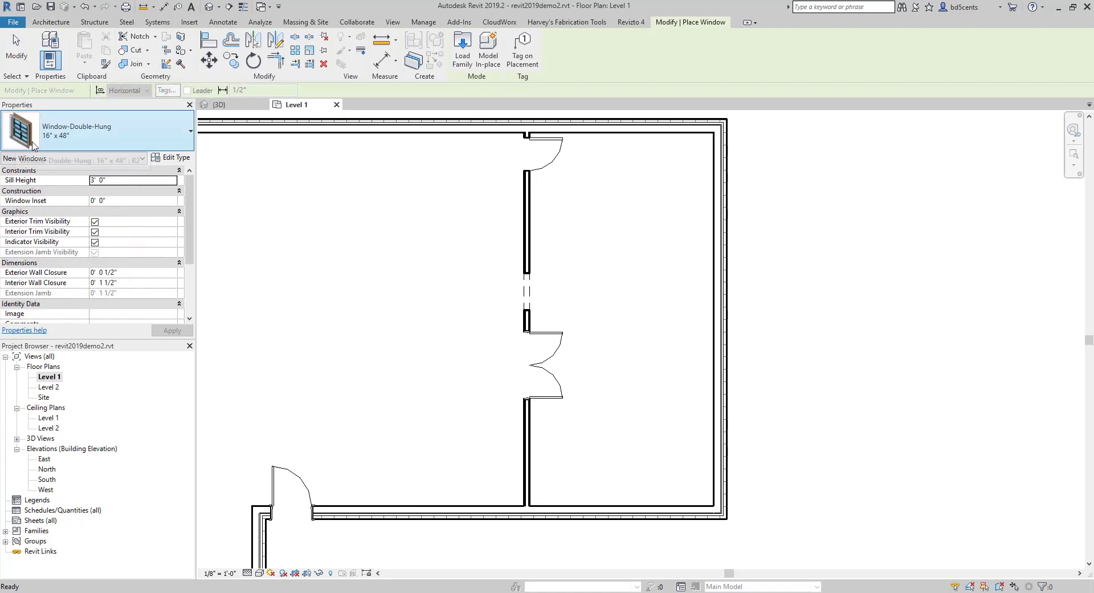
{"action": "left_click", "coordinate": [522, 52]}
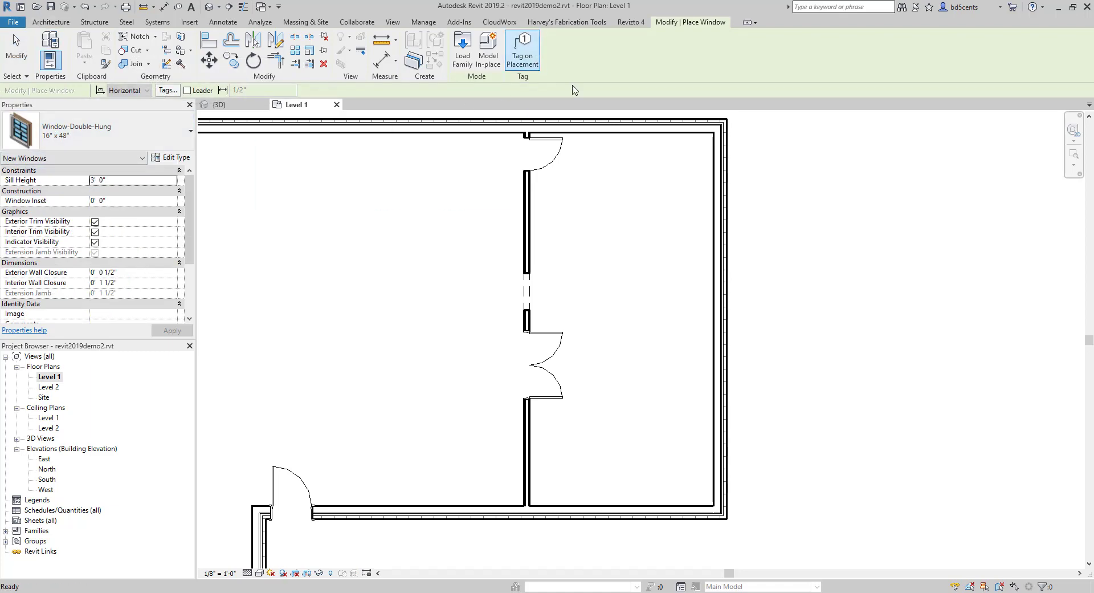
{"action": "left_click", "coordinate": [720, 210]}
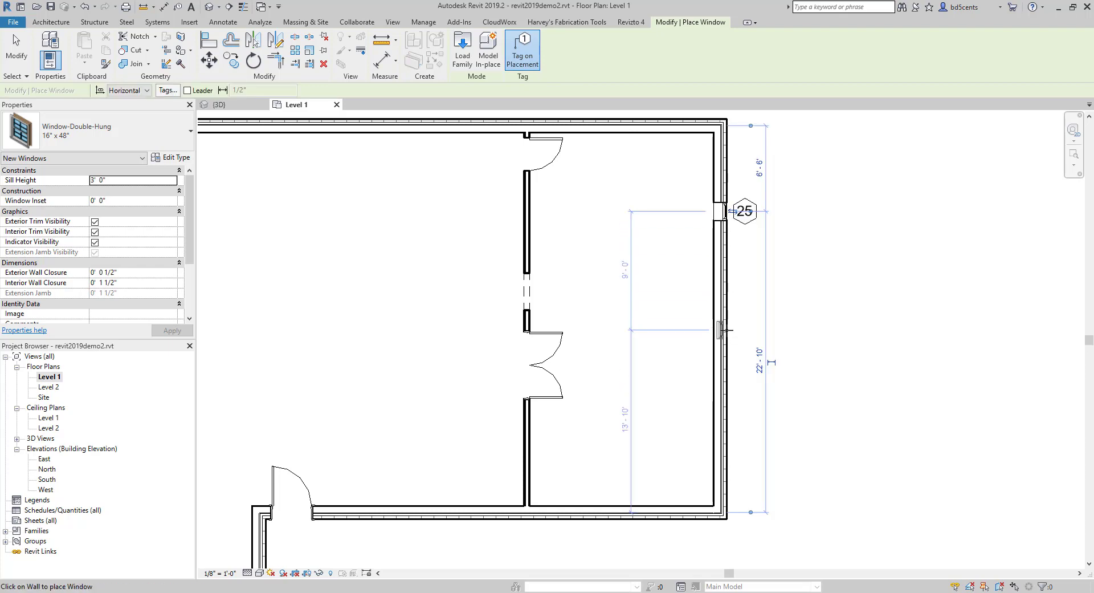
{"action": "left_click", "coordinate": [724, 393]}
{"action": "left_click", "coordinate": [729, 433]}
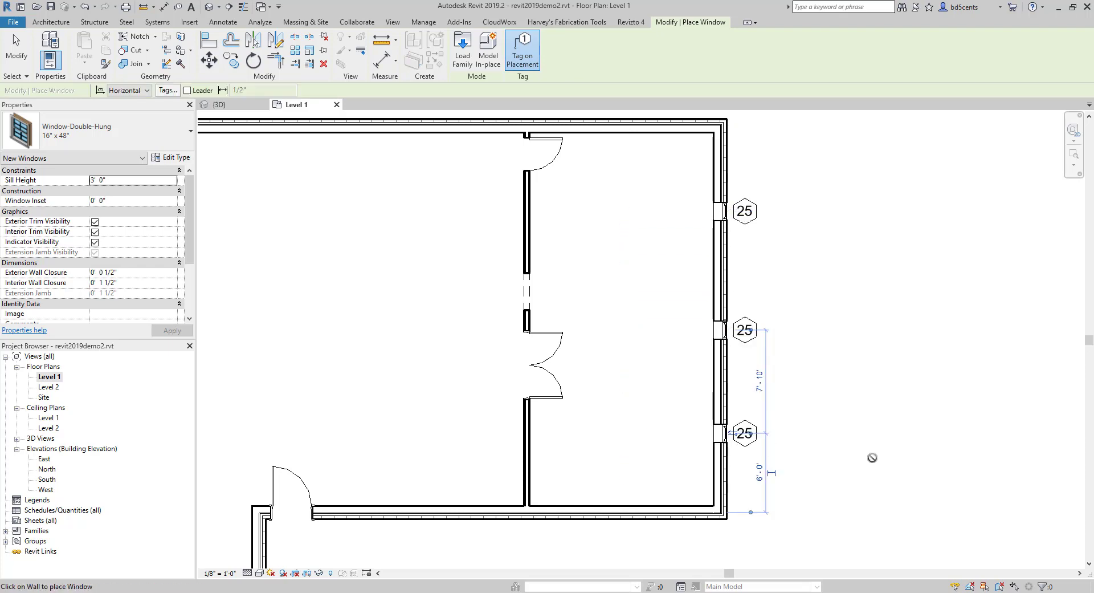
Place another tagged window facing inward in the east wall, midway between the two southern windows
{"action": "scroll", "coordinate": [775, 433], "scroll_direction": "up", "scroll_amount": 2}
{"action": "scroll", "coordinate": [727, 448], "scroll_direction": "up", "scroll_amount": 1}
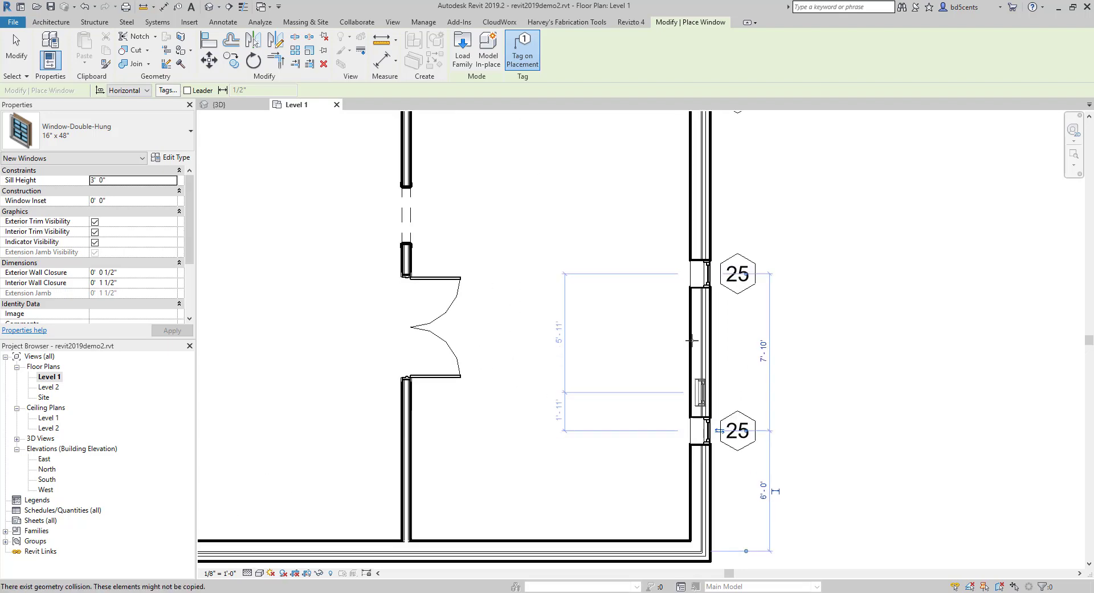
{"action": "scroll", "coordinate": [685, 330], "scroll_direction": "down", "scroll_amount": 2}
{"action": "left_click", "coordinate": [686, 347]}
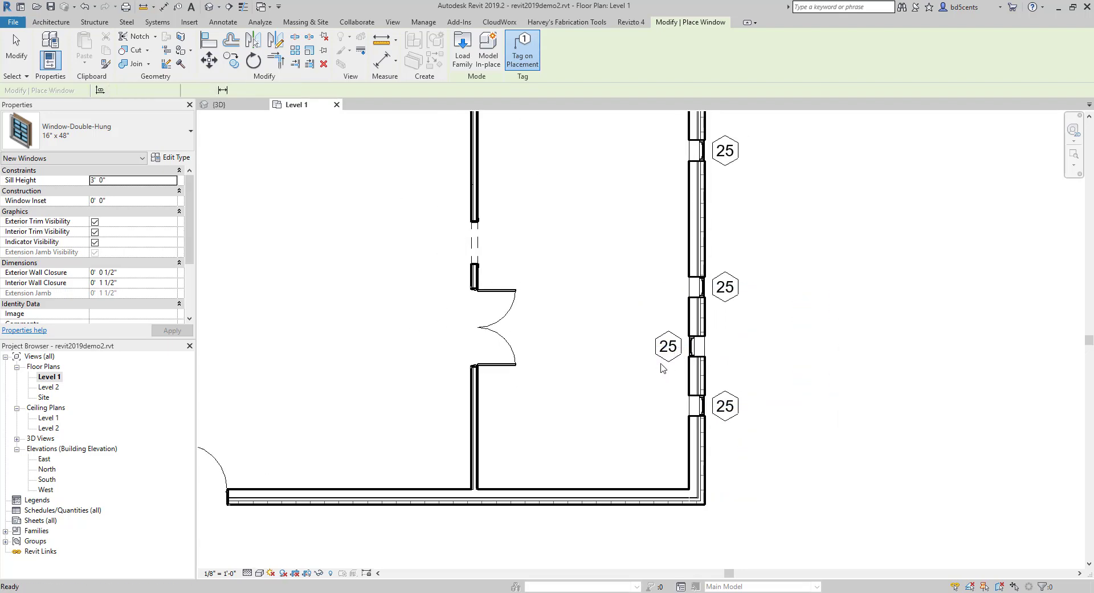
{"action": "key", "text": "Escape"}
Flip the inward-facing window to face outward and move its tag outside the building, in line with the other tags
{"action": "left_click", "coordinate": [683, 350]}
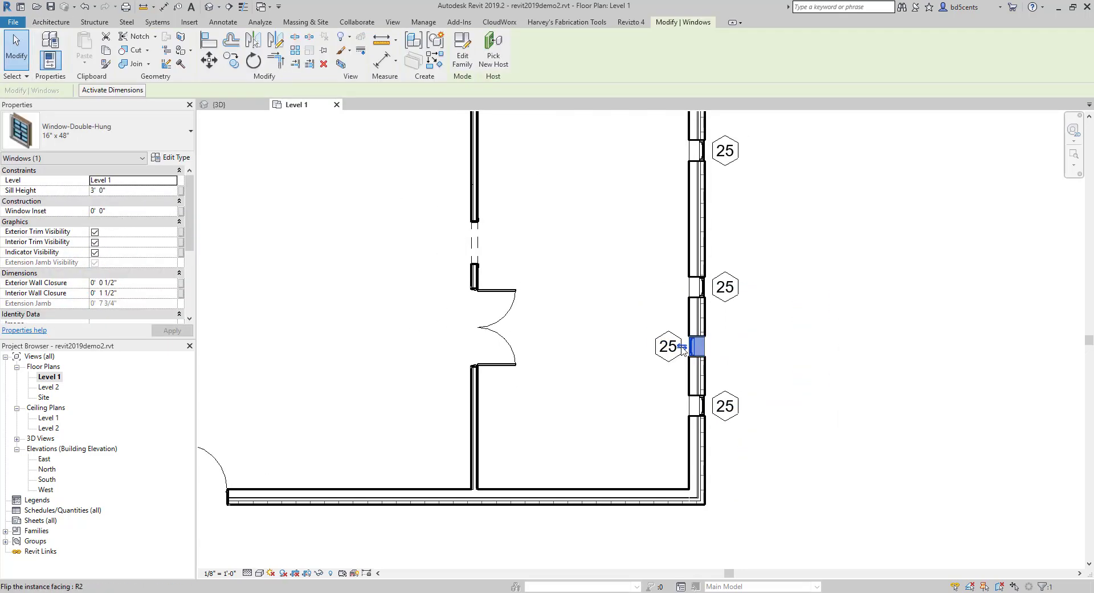
{"action": "left_click", "coordinate": [674, 350]}
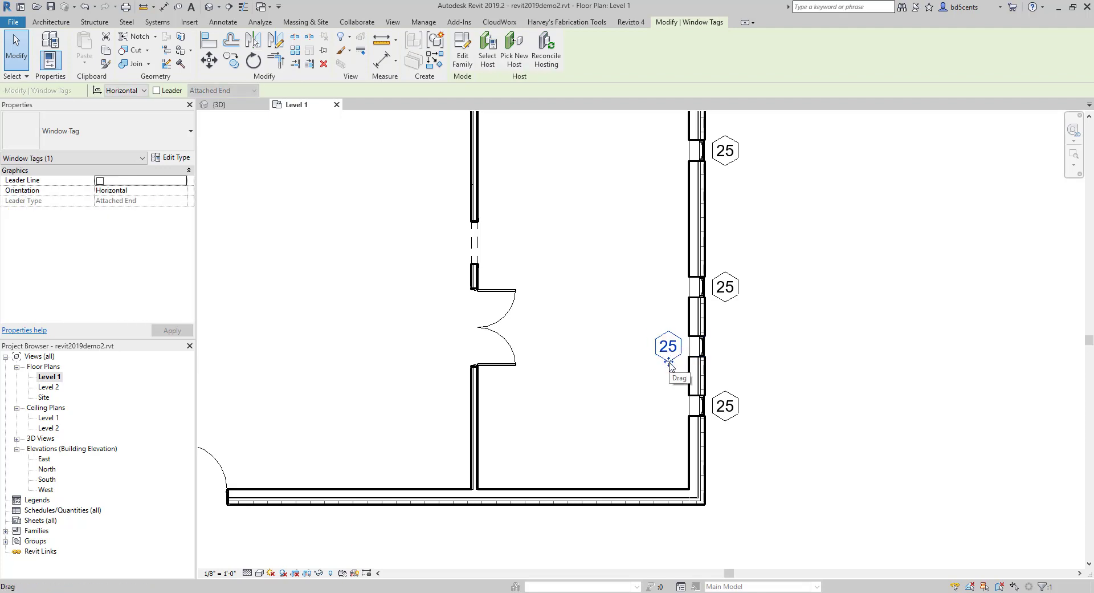
{"action": "left_click_drag", "start_coordinate": [670, 365], "coordinate": [724, 367]}
{"action": "key", "text": "Escape"}
Delete the extra window between the two southern windows of the east wall, together with its tag
{"action": "scroll", "coordinate": [652, 352], "scroll_direction": "down", "scroll_amount": 2}
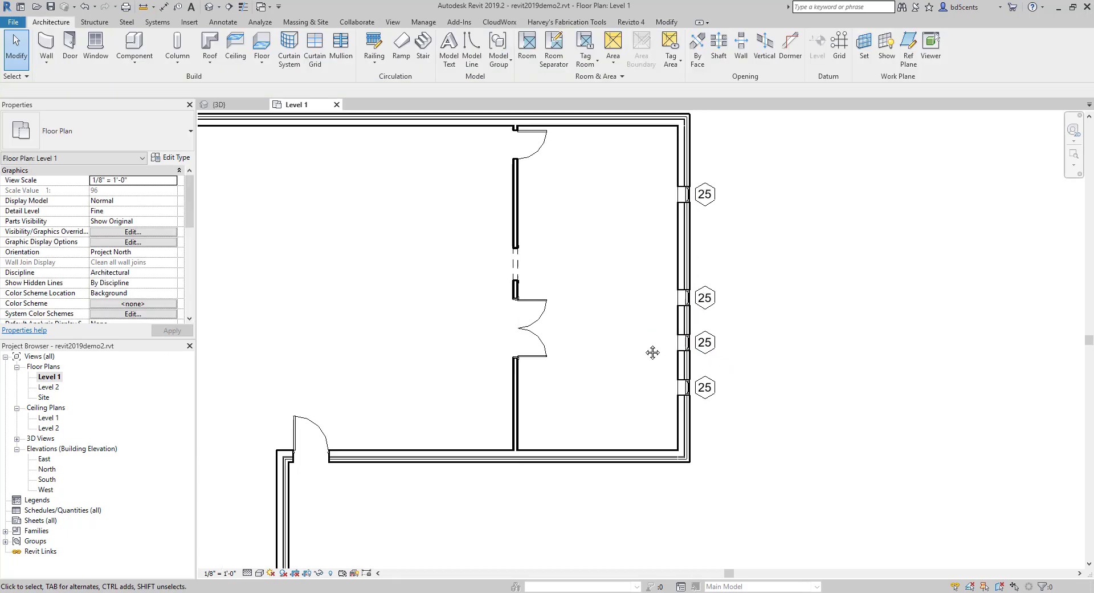
{"action": "middle_click_drag", "start_coordinate": [652, 352], "coordinate": [641, 413]}
{"action": "left_click_drag", "start_coordinate": [630, 380], "coordinate": [716, 442]}
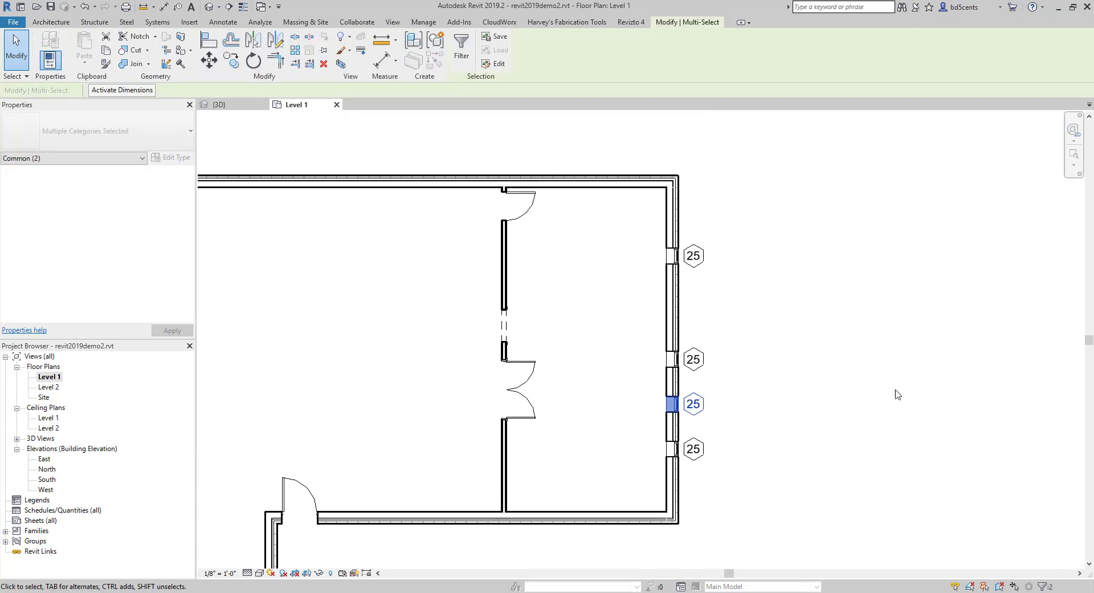
{"action": "key", "text": "Escape"}
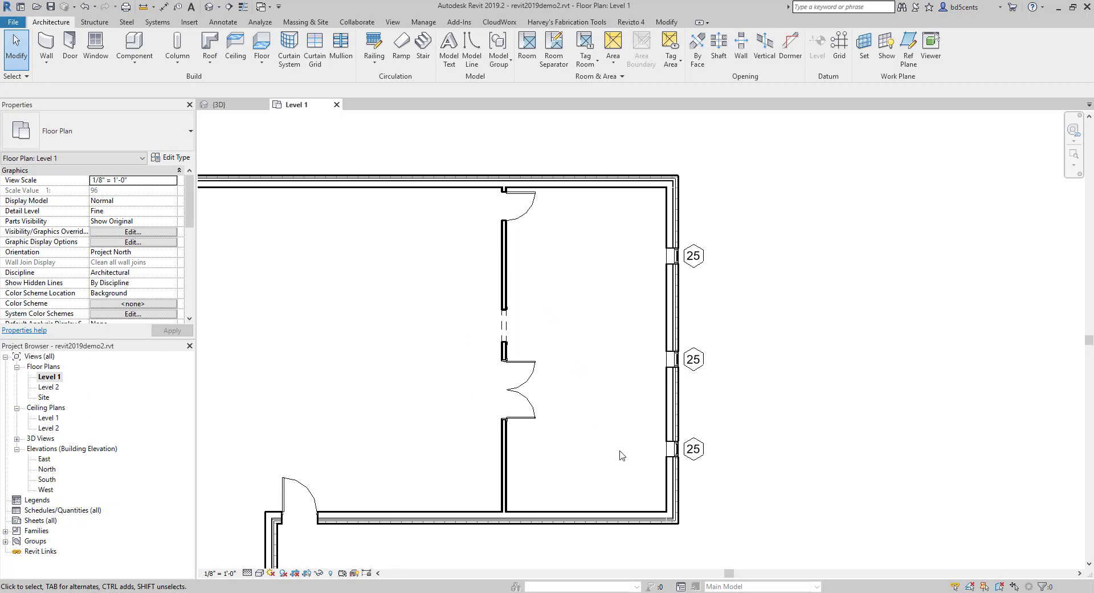
Inspect the northernmost and southernmost windows of the east wall, and the long north exterior wall, by selecting each in turn
{"action": "scroll", "coordinate": [586, 367], "scroll_direction": "down", "scroll_amount": 1}
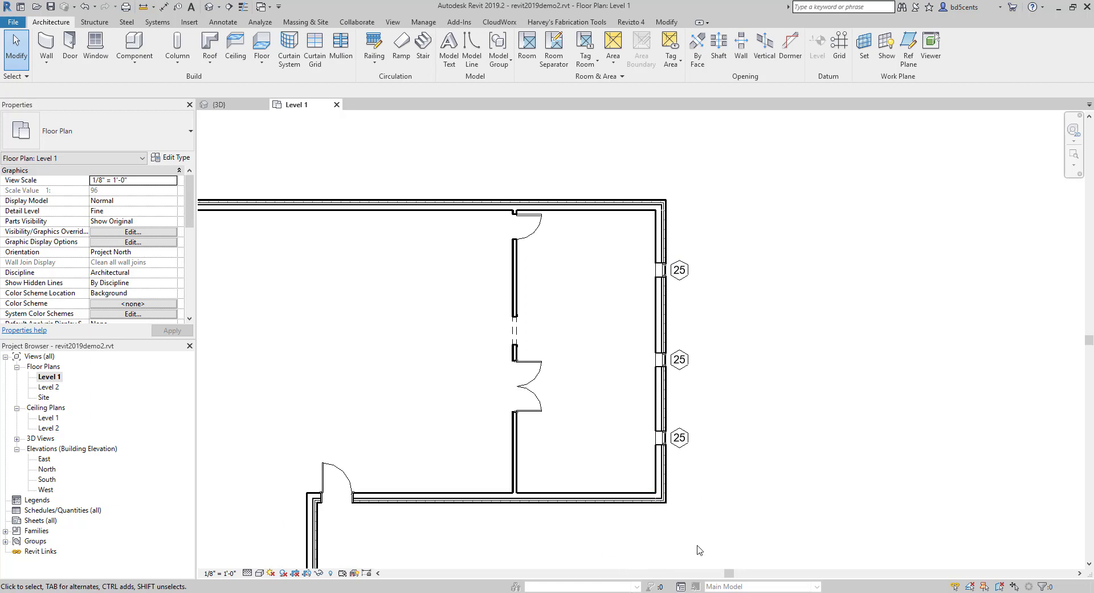
{"action": "left_click", "coordinate": [659, 271]}
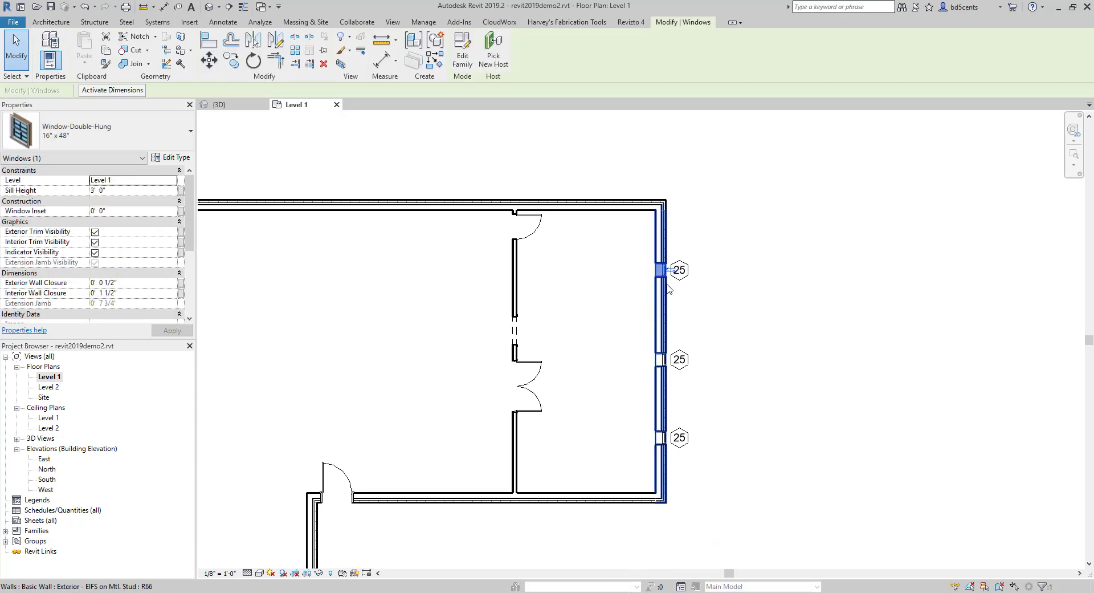
{"action": "scroll", "coordinate": [664, 285], "scroll_direction": "up", "scroll_amount": 3}
{"action": "scroll", "coordinate": [664, 285], "scroll_direction": "down", "scroll_amount": 2}
{"action": "scroll", "coordinate": [657, 373], "scroll_direction": "up", "scroll_amount": 1}
{"action": "left_click", "coordinate": [660, 489]}
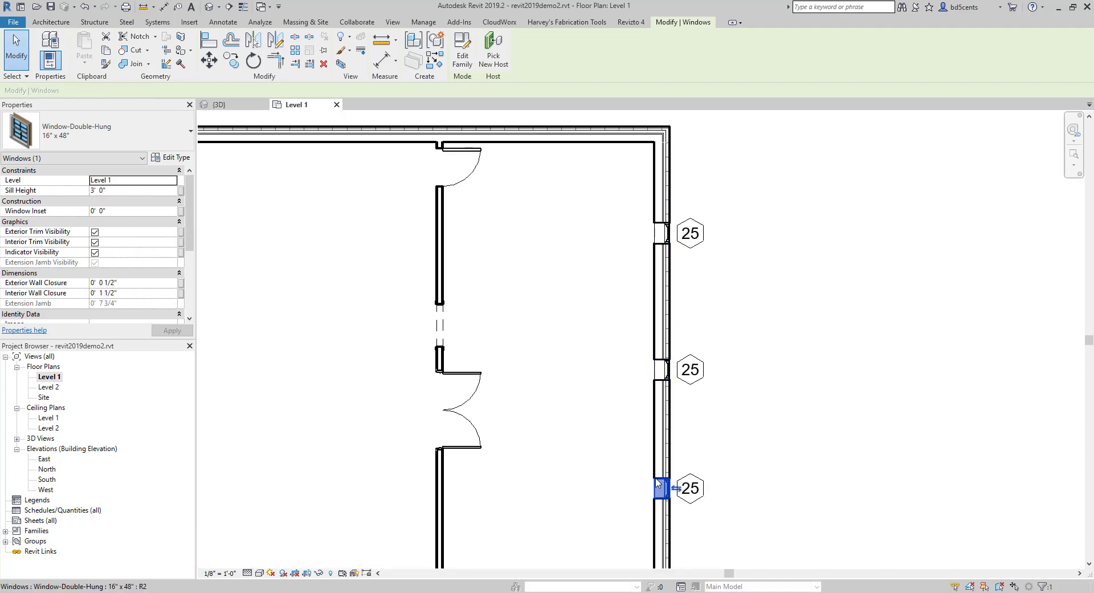
{"action": "scroll", "coordinate": [698, 430], "scroll_direction": "down", "scroll_amount": 1}
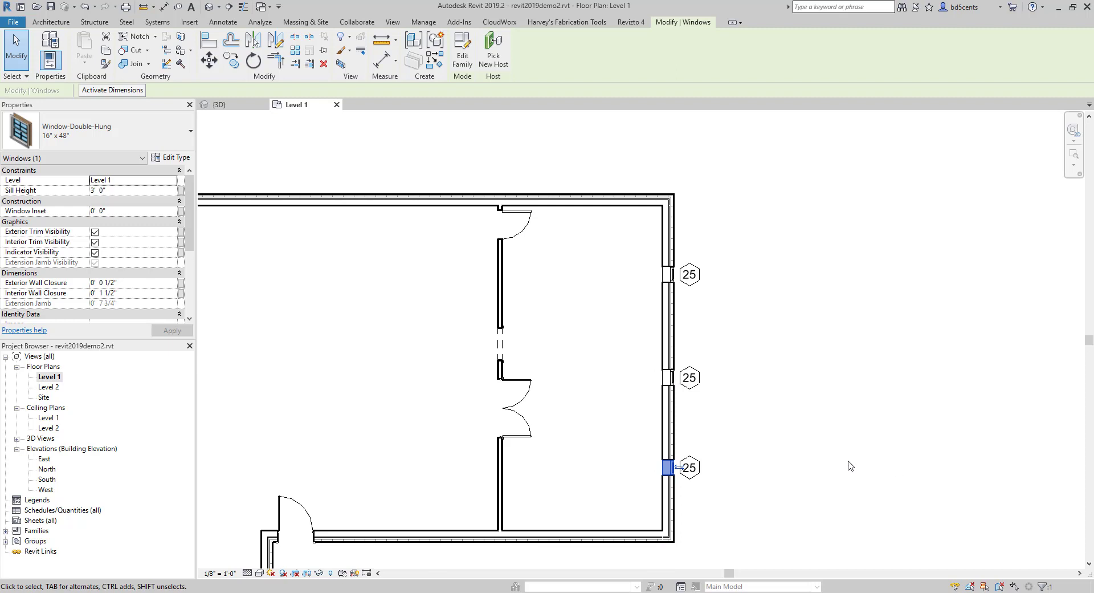
{"action": "scroll", "coordinate": [850, 466], "scroll_direction": "down", "scroll_amount": 1}
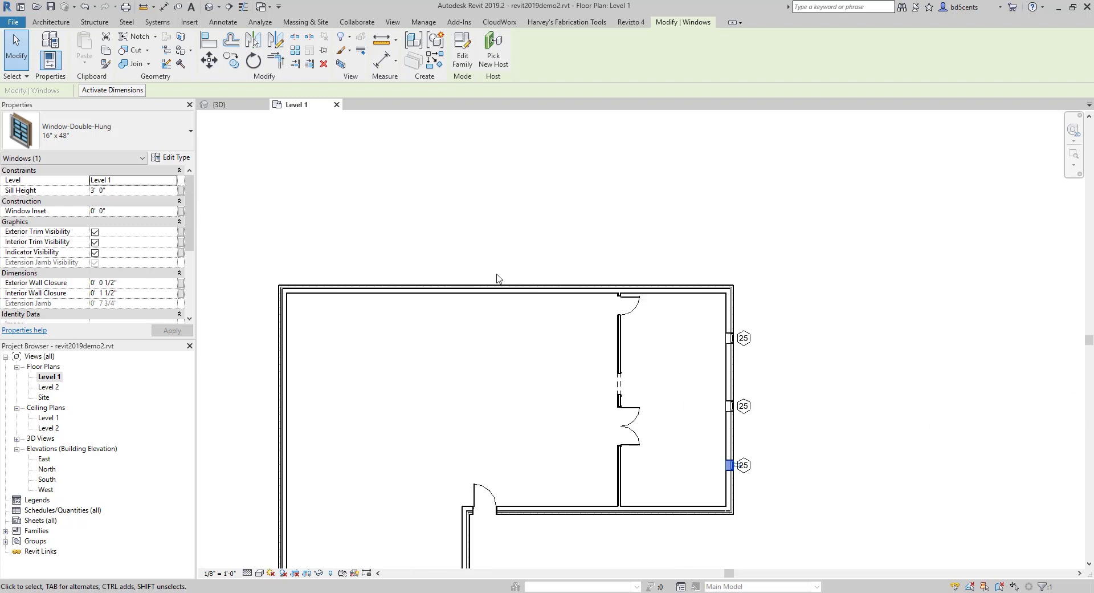
{"action": "left_click", "coordinate": [507, 290]}
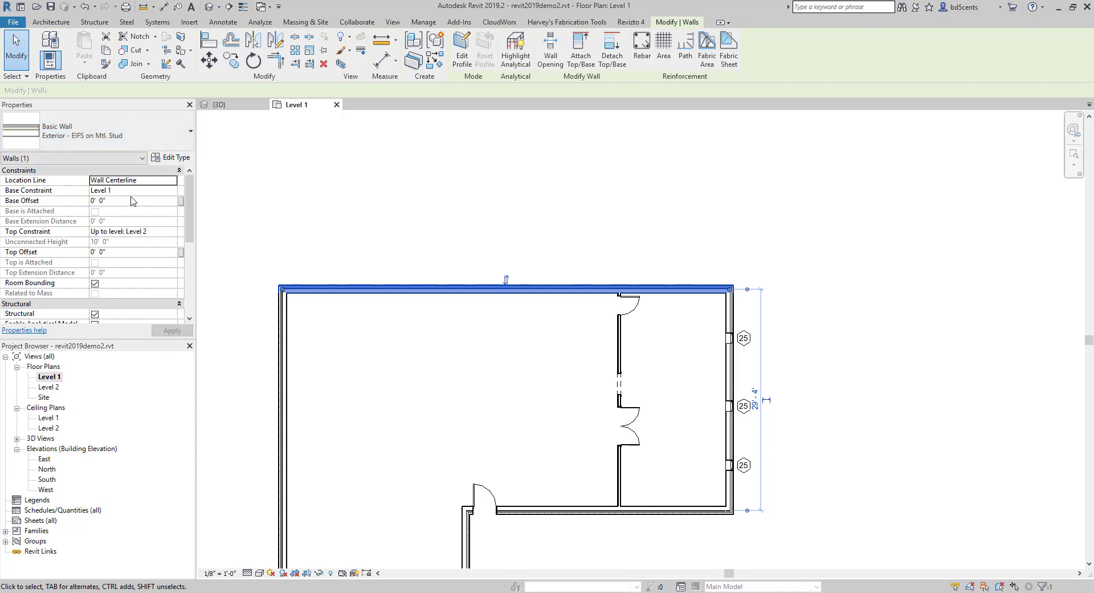
Review the Location Line options of the selected north exterior wall without changing them, and clear the selection
{"action": "left_click", "coordinate": [165, 182]}
{"action": "left_click", "coordinate": [171, 182]}
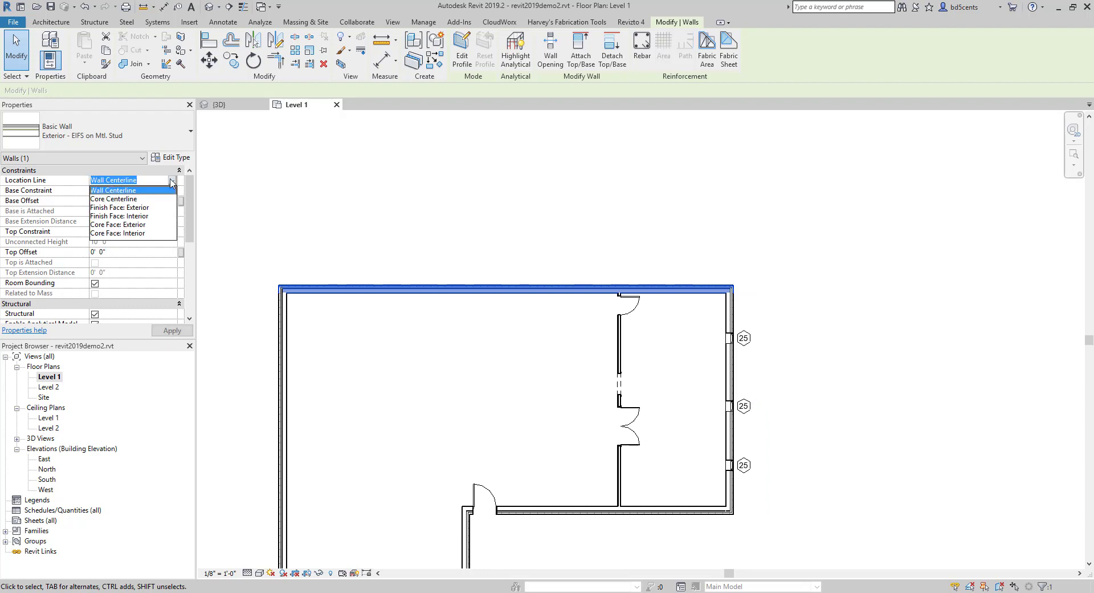
{"action": "left_click", "coordinate": [171, 183]}
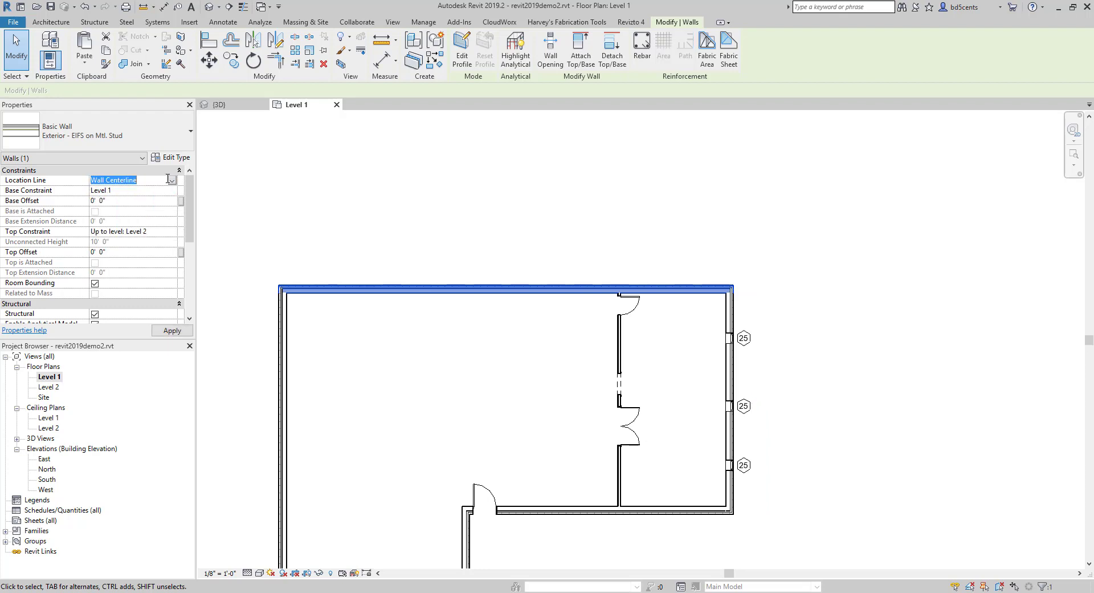
{"action": "left_click", "coordinate": [168, 179]}
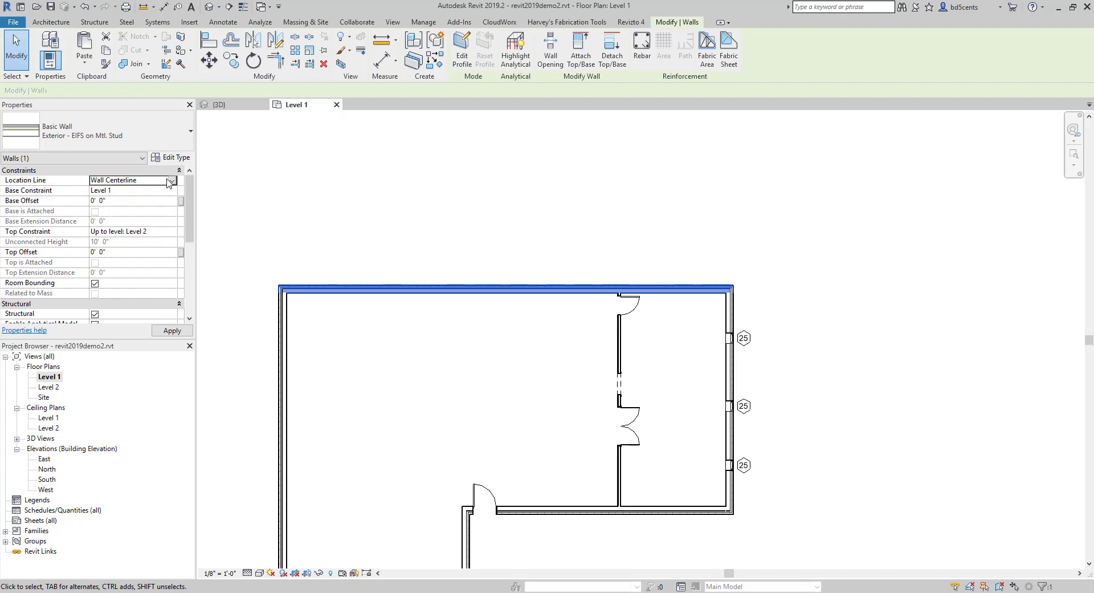
{"action": "left_click", "coordinate": [415, 219]}
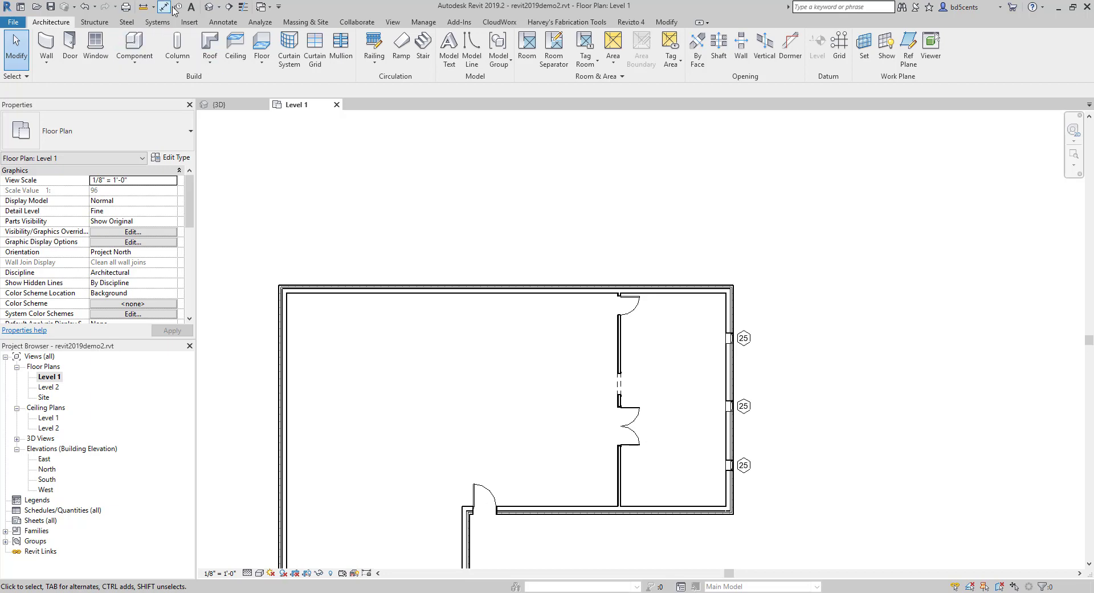
{"action": "left_click", "coordinate": [221, 22]}
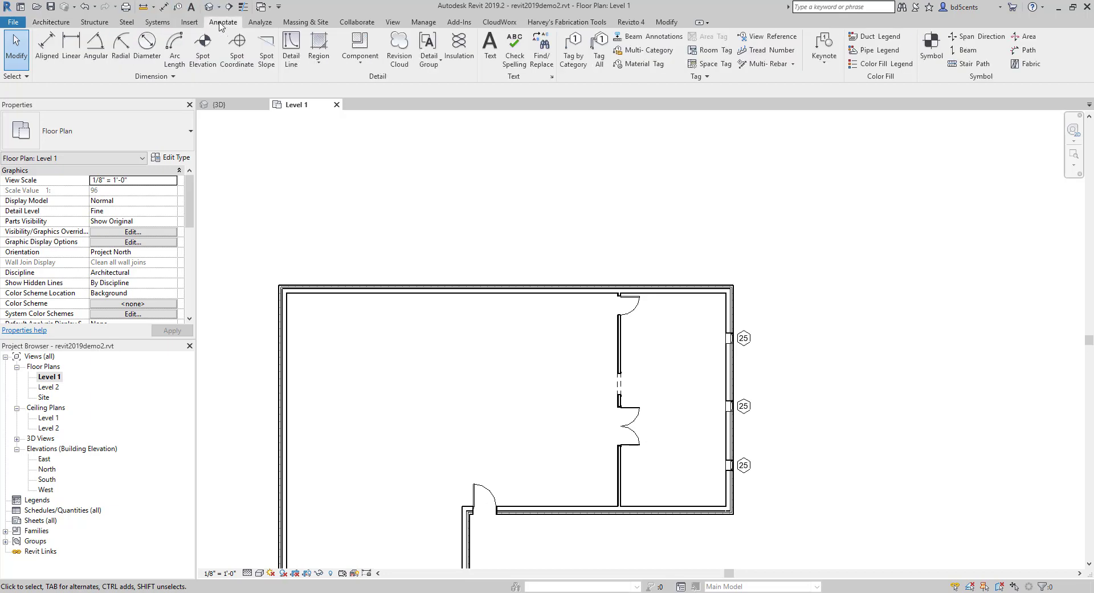
{"action": "left_click", "coordinate": [48, 47]}
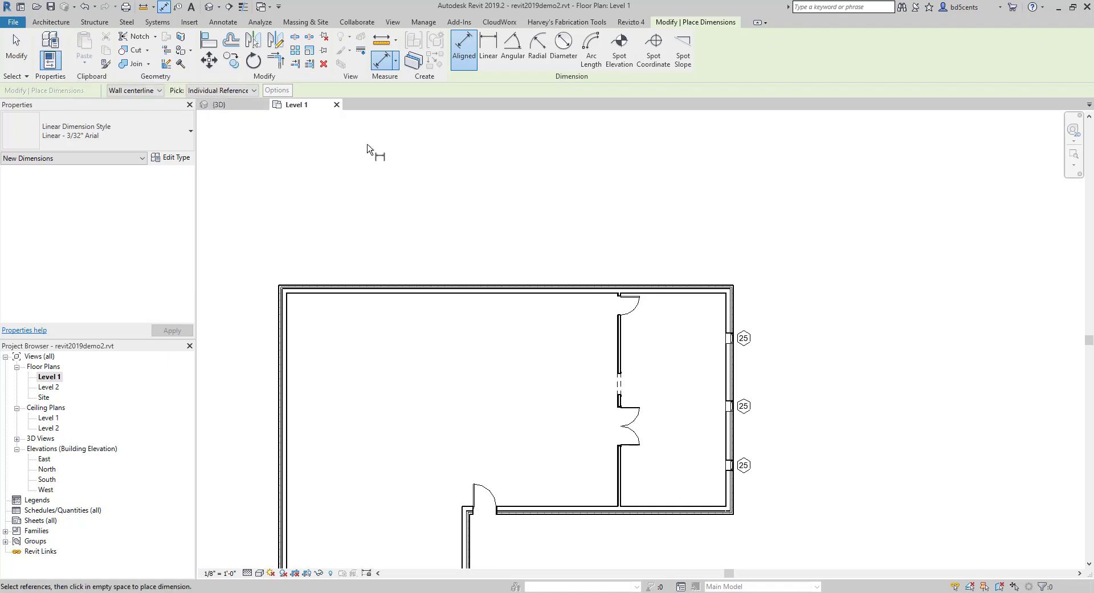
{"action": "scroll", "coordinate": [608, 159], "scroll_direction": "up", "scroll_amount": 5}
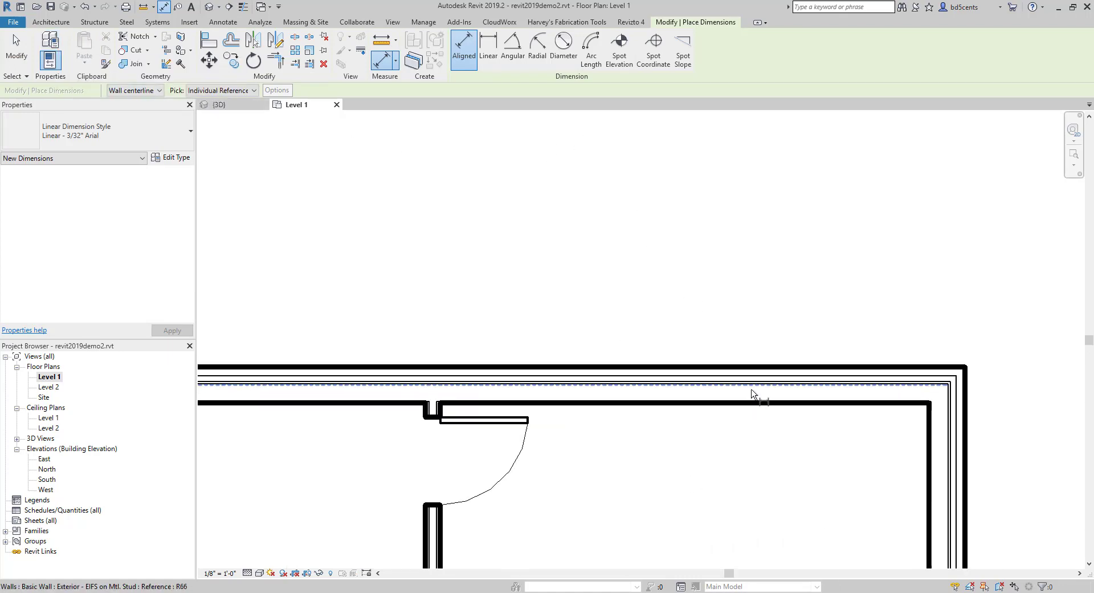
{"action": "scroll", "coordinate": [758, 396], "scroll_direction": "up", "scroll_amount": 3}
{"action": "middle_click_drag", "start_coordinate": [781, 398], "coordinate": [429, 321]}
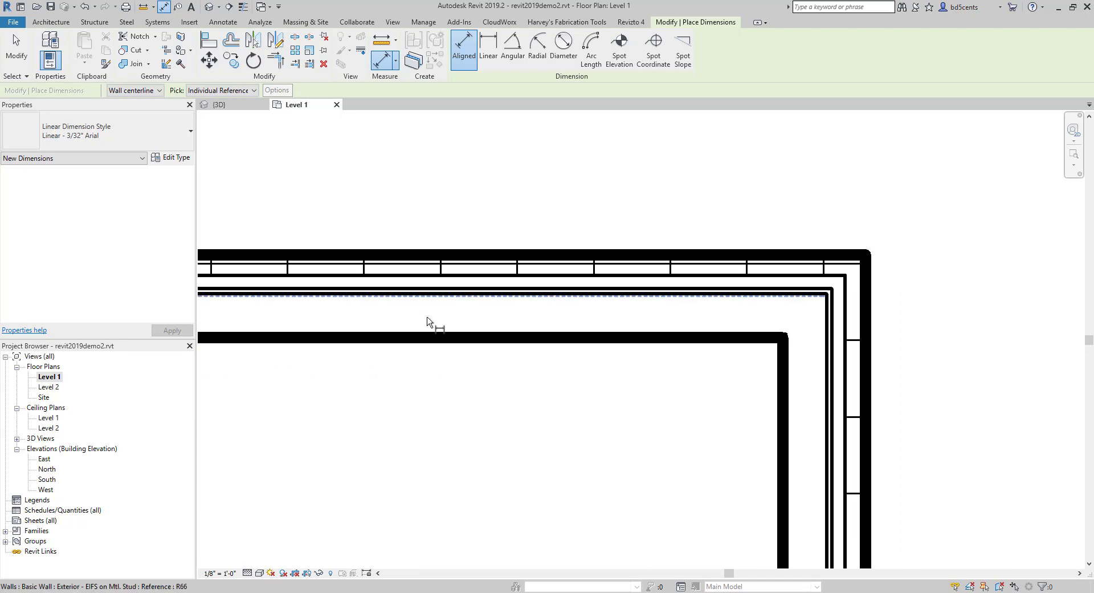
{"action": "scroll", "coordinate": [514, 312], "scroll_direction": "down", "scroll_amount": 1}
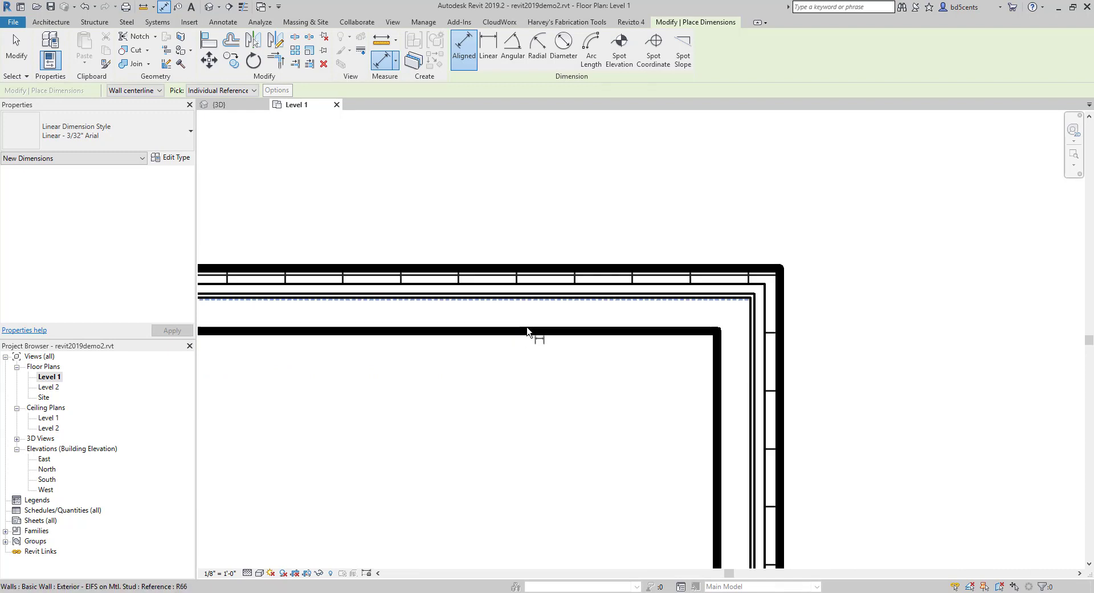
{"action": "left_click", "coordinate": [159, 90]}
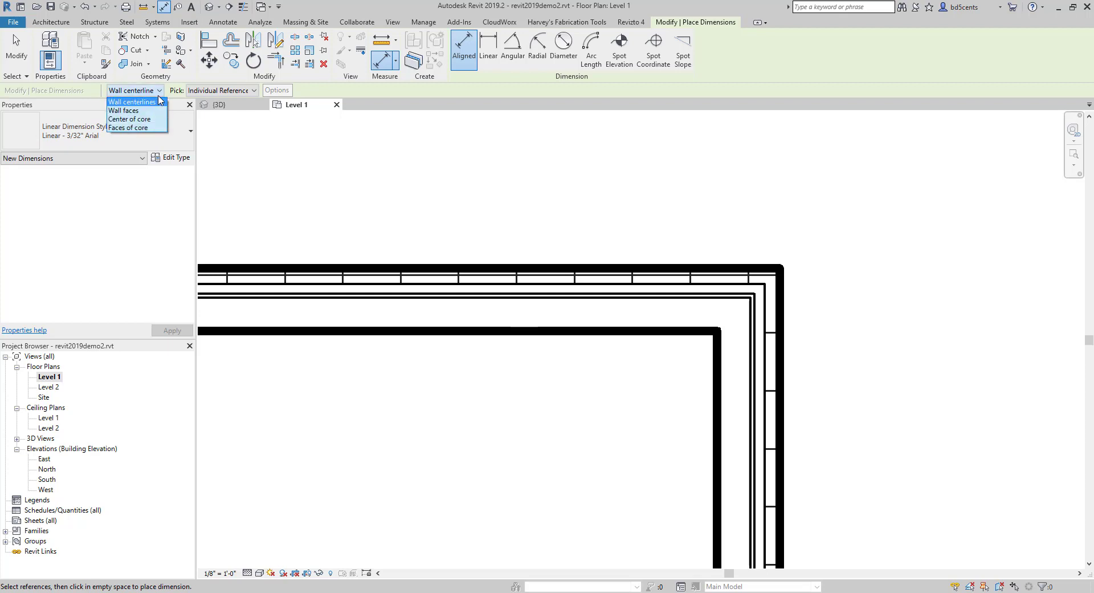
{"action": "left_click", "coordinate": [163, 110]}
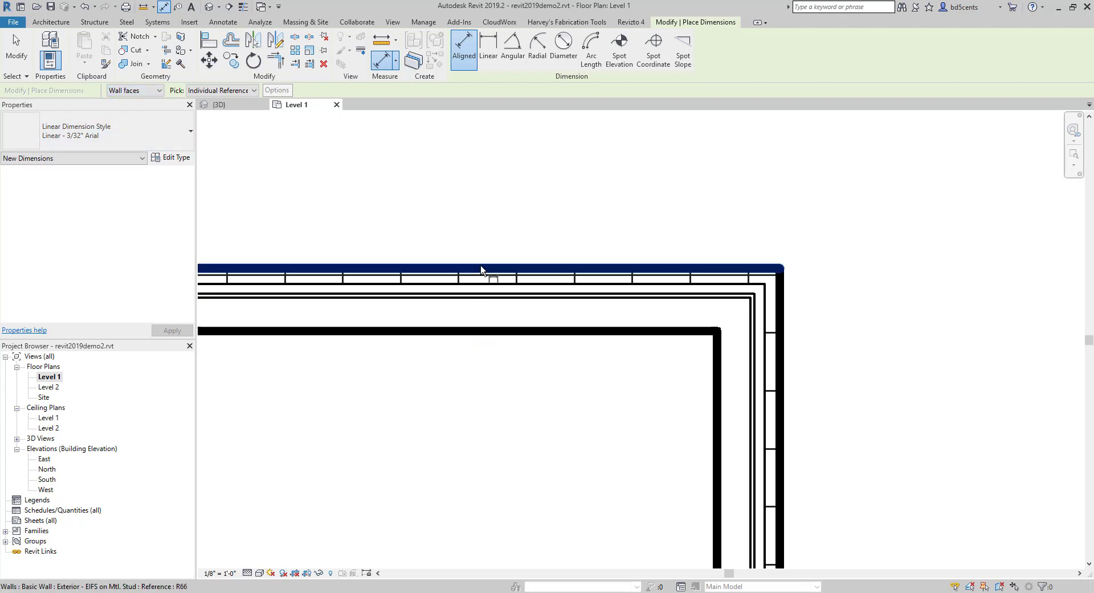
{"action": "scroll", "coordinate": [472, 298], "scroll_direction": "up", "scroll_amount": 2}
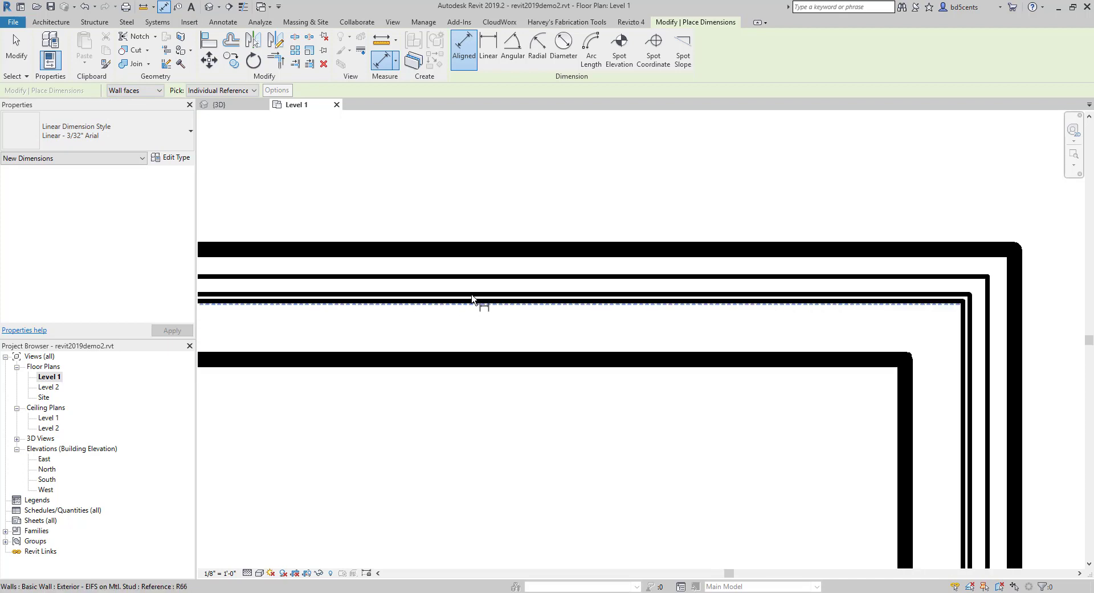
{"action": "left_click", "coordinate": [466, 303]}
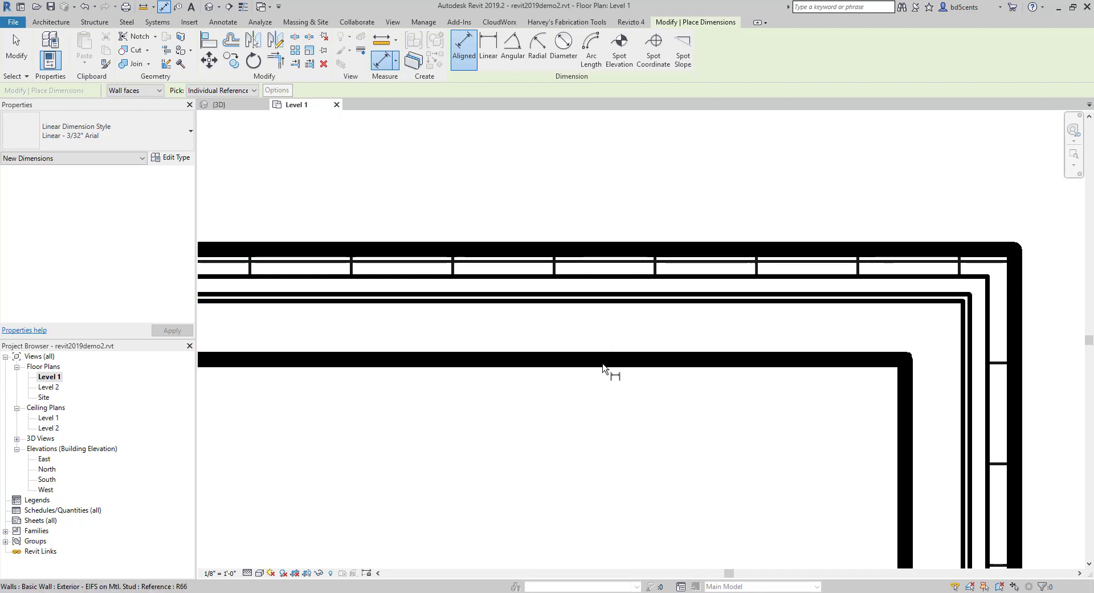
{"action": "key", "text": "Escape"}
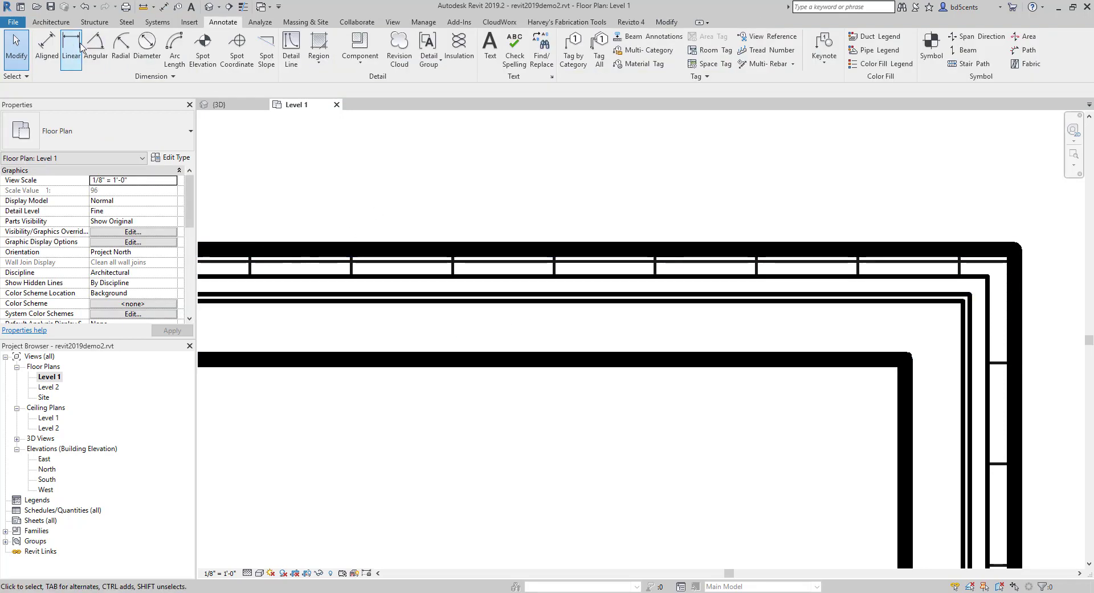
Set up an Aligned dimension that picks individual references and prefers wall faces
{"action": "left_click", "coordinate": [46, 47]}
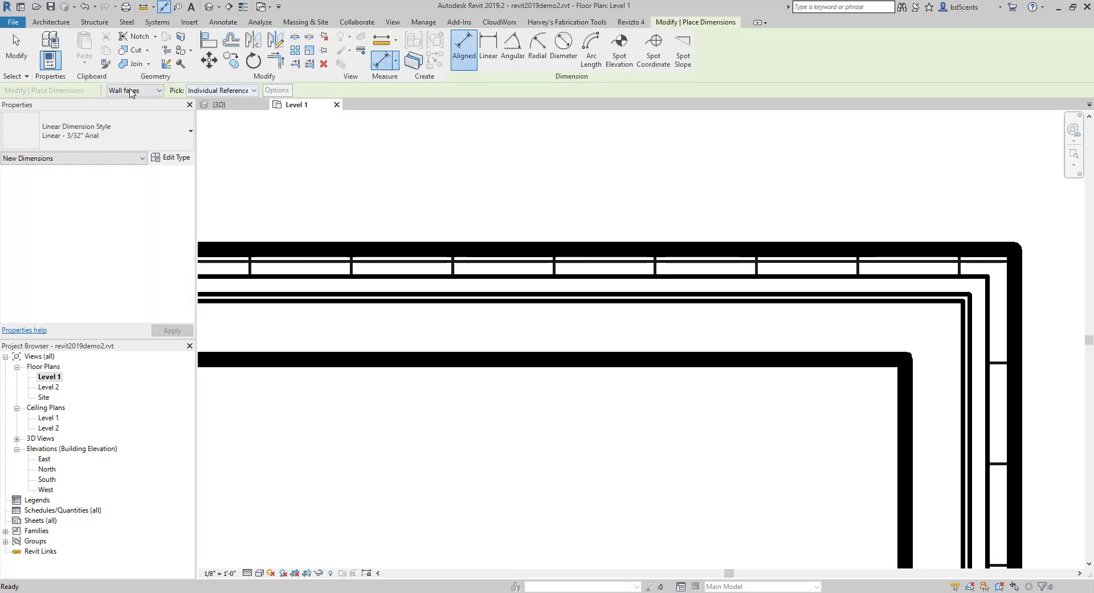
{"action": "left_click", "coordinate": [131, 93]}
{"action": "left_click", "coordinate": [140, 101]}
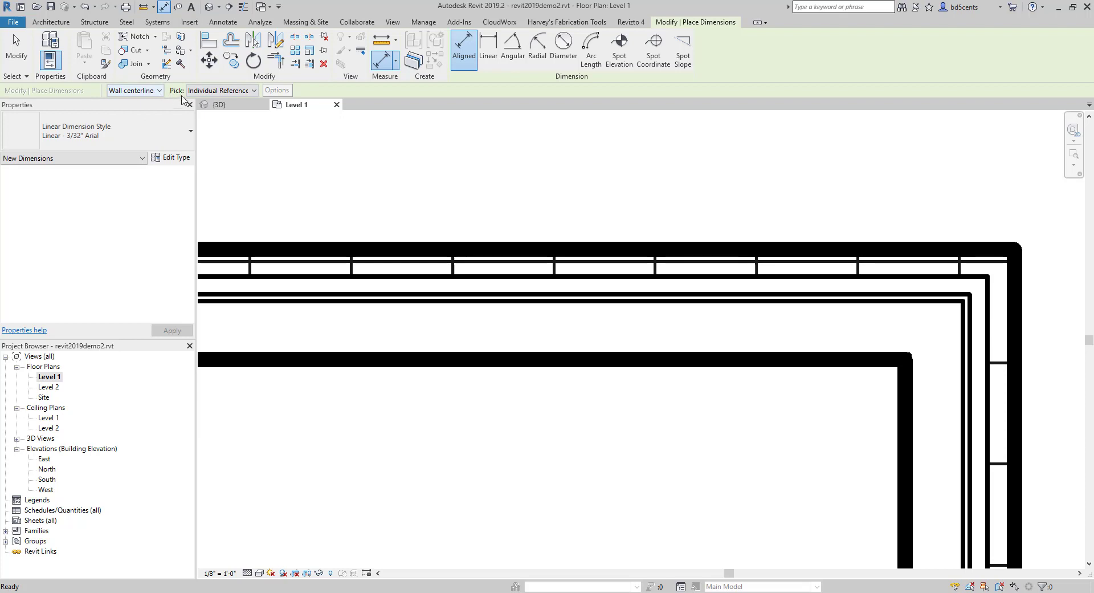
{"action": "left_click", "coordinate": [199, 91]}
{"action": "left_click", "coordinate": [199, 91]}
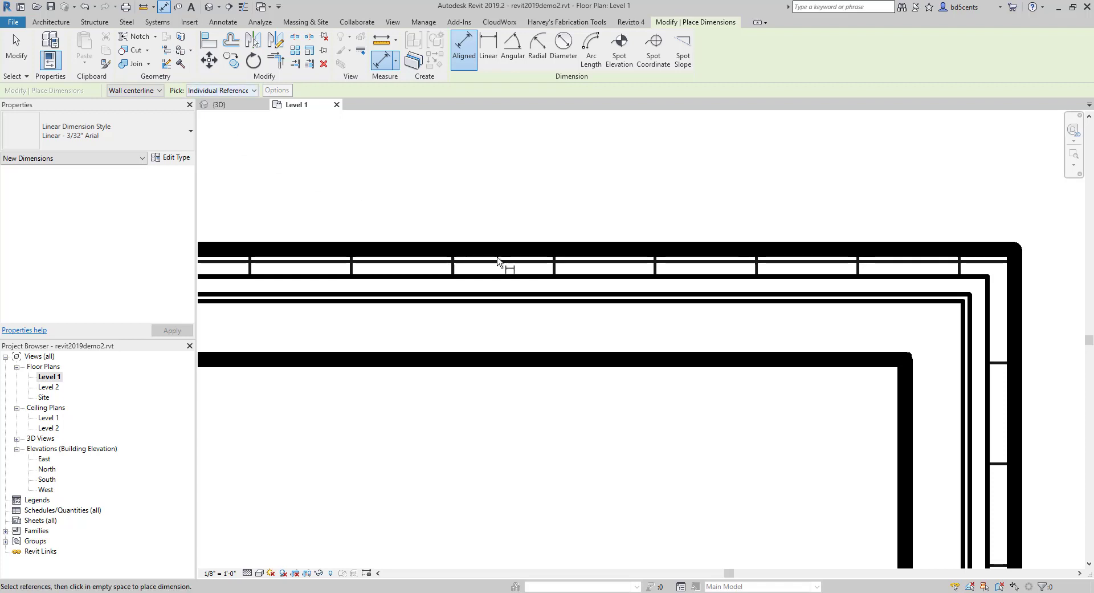
{"action": "scroll", "coordinate": [702, 265], "scroll_direction": "down", "scroll_amount": 2}
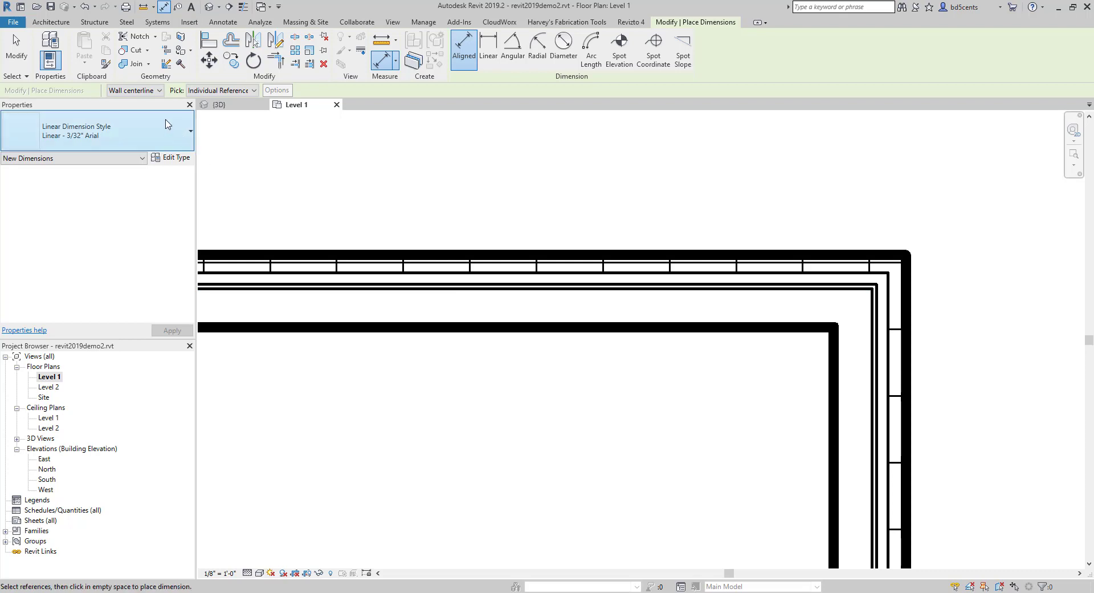
{"action": "left_click", "coordinate": [135, 90]}
{"action": "left_click", "coordinate": [130, 110]}
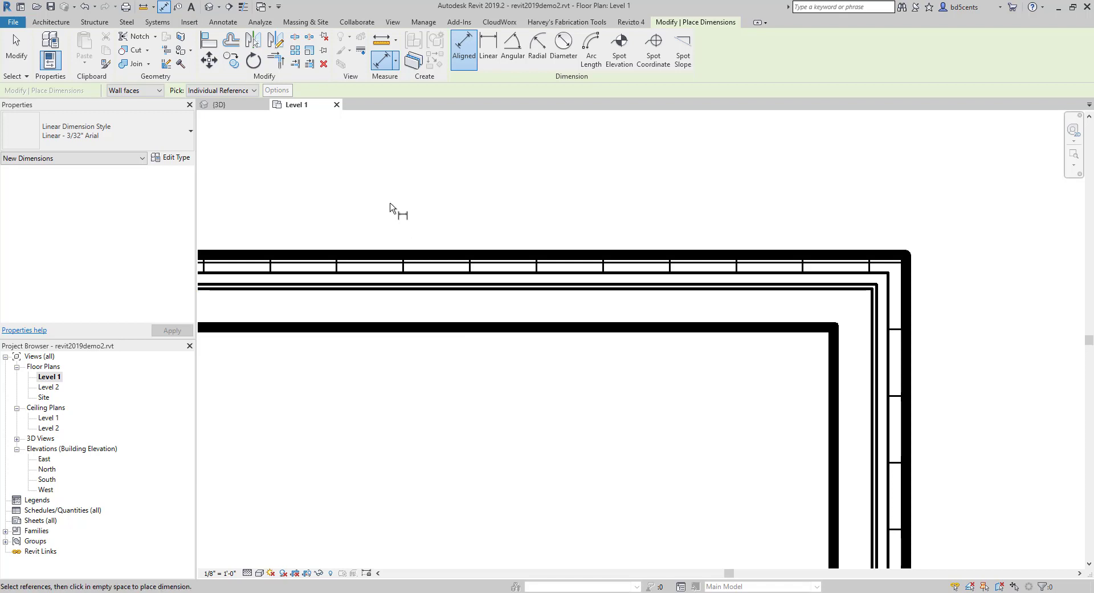
Dimension from the north wall's exterior face through the centers of the three east wall windows, from north to south
{"action": "scroll", "coordinate": [391, 206], "scroll_direction": "down", "scroll_amount": 1}
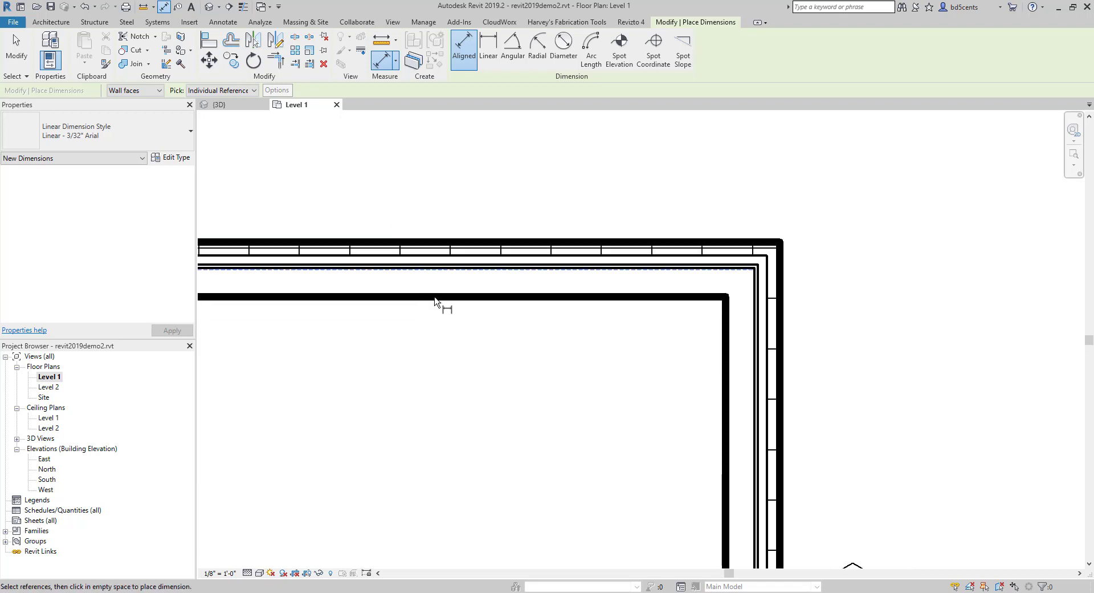
{"action": "left_click", "coordinate": [679, 243]}
{"action": "scroll", "coordinate": [678, 245], "scroll_direction": "down", "scroll_amount": 6}
{"action": "middle_click_drag", "start_coordinate": [650, 262], "coordinate": [443, 206]}
{"action": "scroll", "coordinate": [476, 173], "scroll_direction": "down", "scroll_amount": 2}
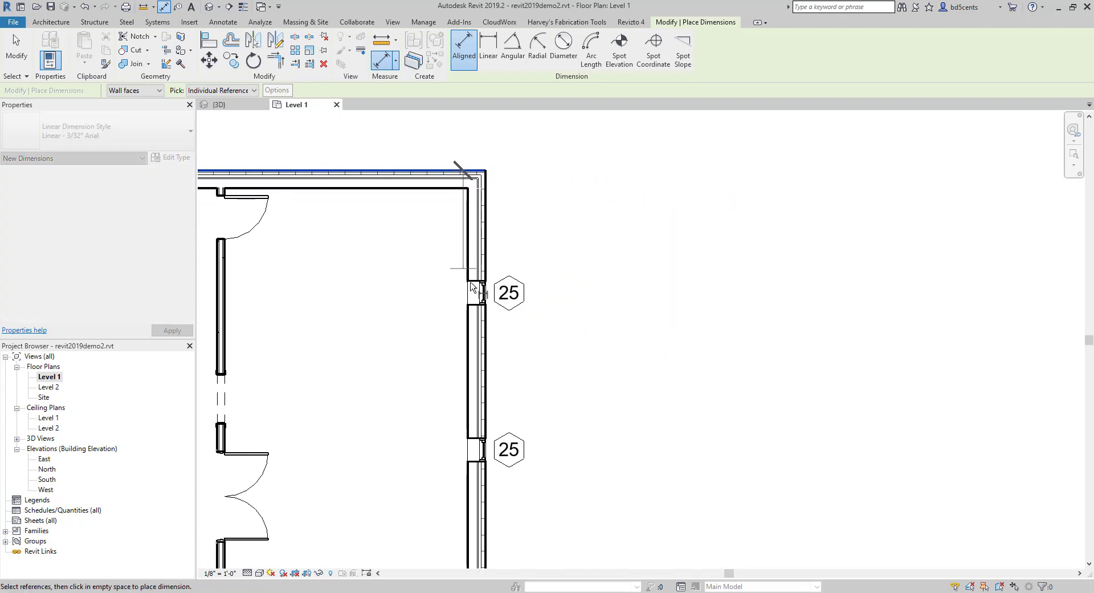
{"action": "scroll", "coordinate": [480, 304], "scroll_direction": "up", "scroll_amount": 3}
{"action": "left_click", "coordinate": [478, 287]}
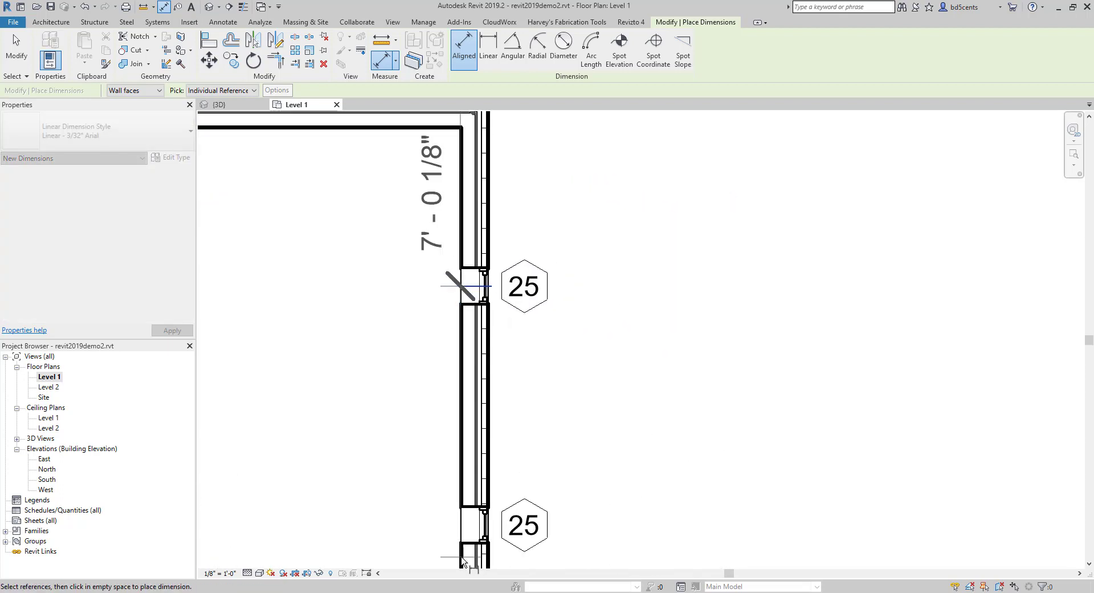
{"action": "left_click", "coordinate": [472, 525]}
{"action": "scroll", "coordinate": [443, 235], "scroll_direction": "down", "scroll_amount": 4}
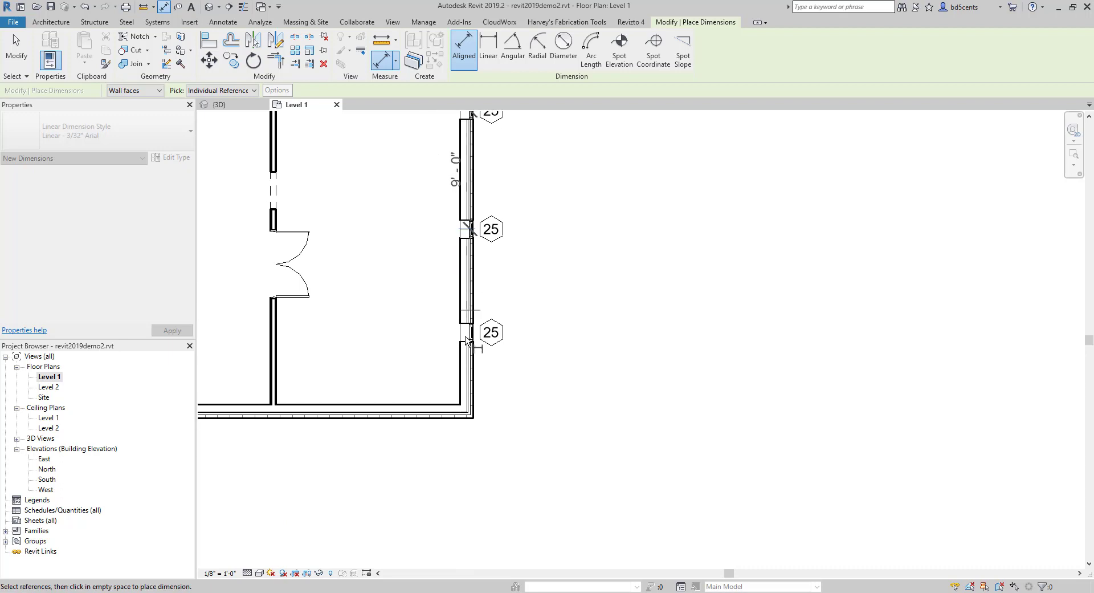
{"action": "left_click", "coordinate": [467, 333]}
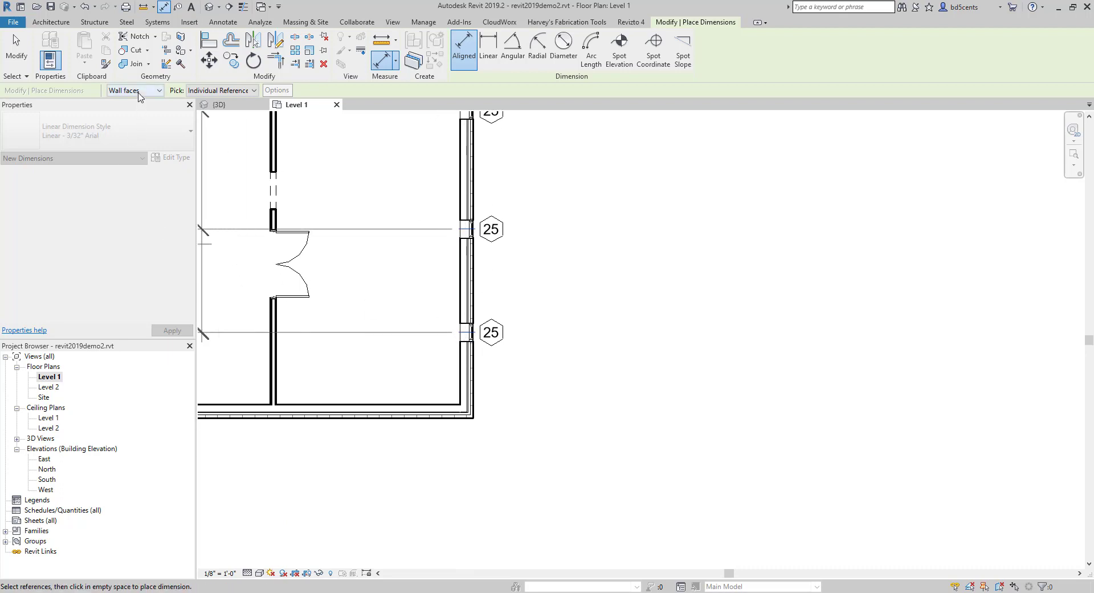
Extend the dimension string to the south wall's exterior face and place it outside the east wall, beyond the window tags
{"action": "left_click", "coordinate": [349, 364]}
{"action": "scroll", "coordinate": [416, 413], "scroll_direction": "up", "scroll_amount": 3}
{"action": "left_click", "coordinate": [424, 405]}
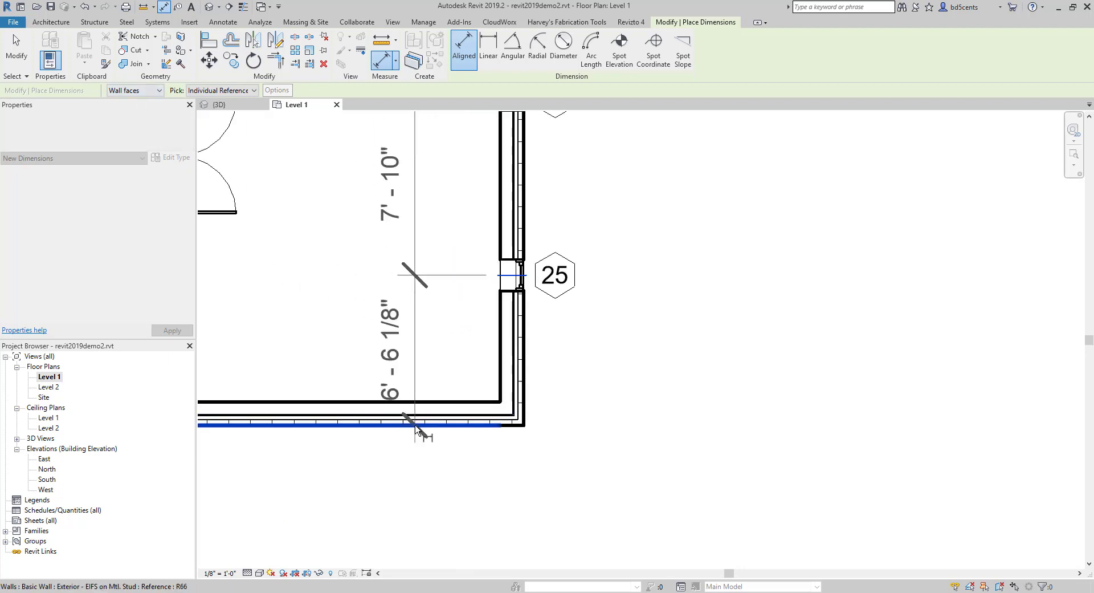
{"action": "scroll", "coordinate": [424, 404], "scroll_direction": "down", "scroll_amount": 2}
{"action": "scroll", "coordinate": [496, 404], "scroll_direction": "down", "scroll_amount": 2}
{"action": "left_click", "coordinate": [564, 342]}
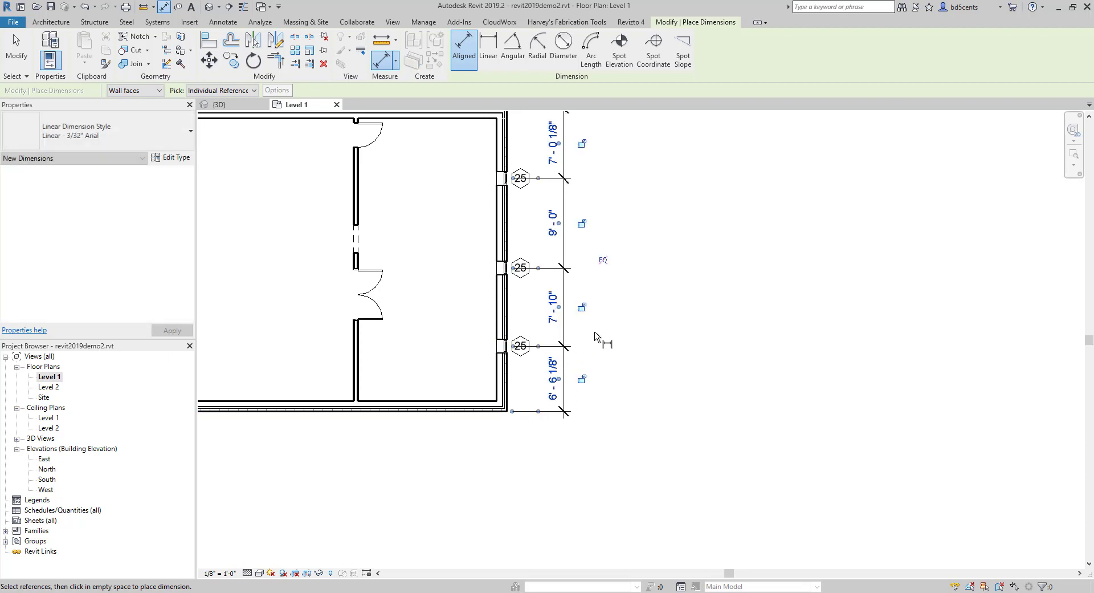
Apply the equality constraint to the dimension string to space the three east wall windows evenly
{"action": "middle_click_drag", "start_coordinate": [621, 322], "coordinate": [628, 374]}
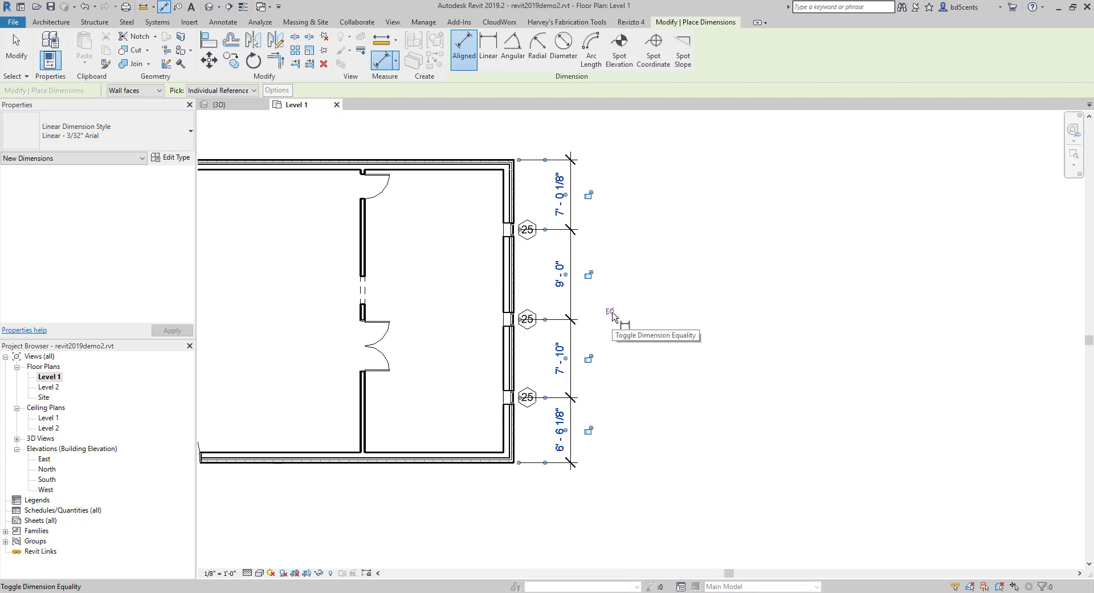
{"action": "left_click", "coordinate": [612, 312]}
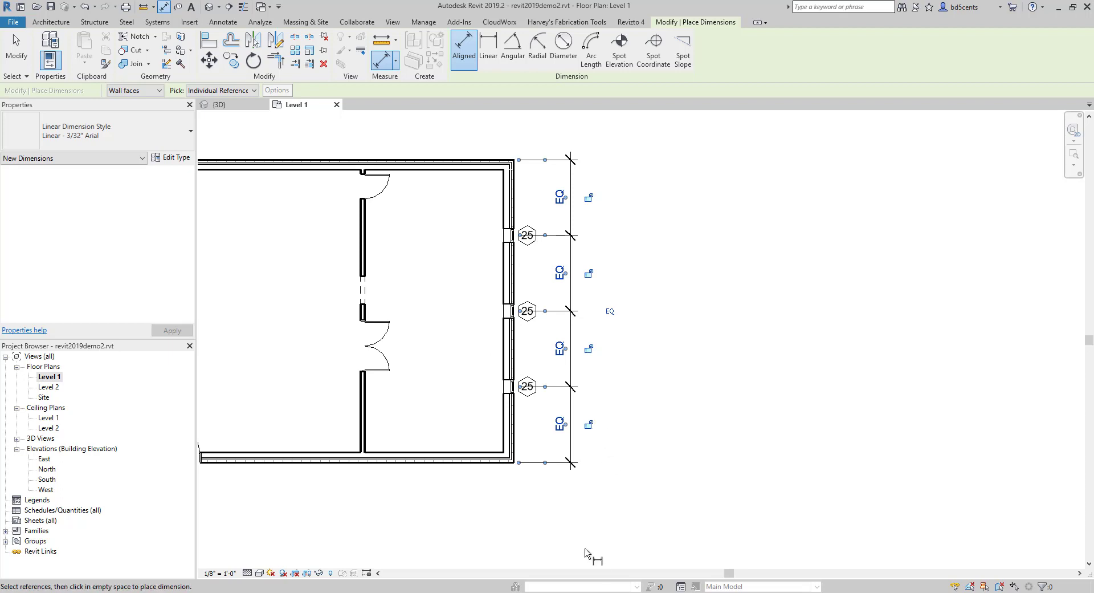
{"action": "scroll", "coordinate": [515, 325], "scroll_direction": "up", "scroll_amount": 2}
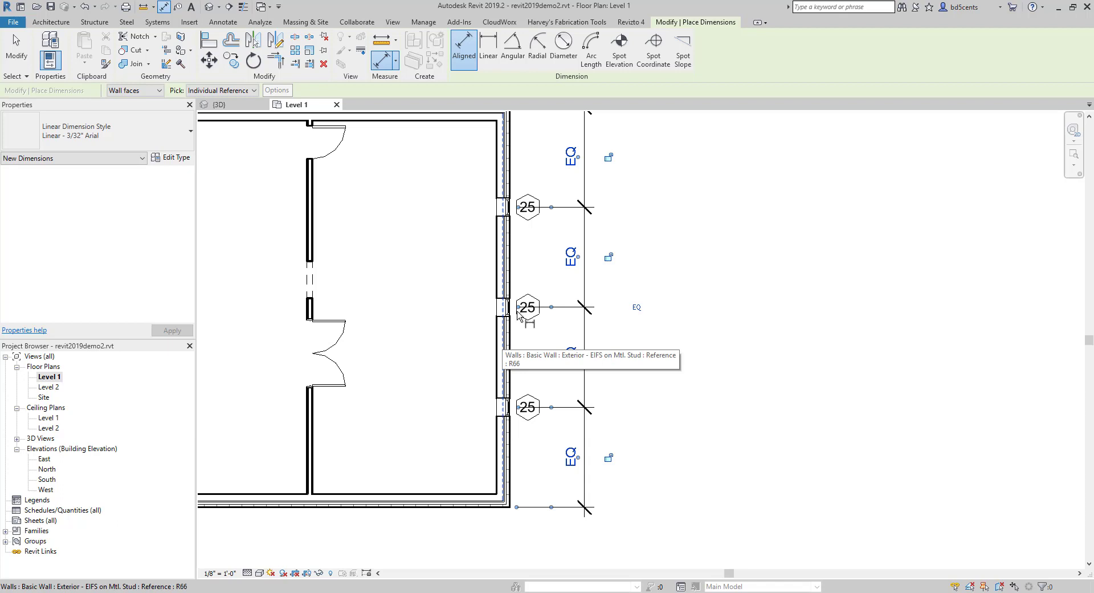
Remove the equality constraint and move the northernmost east window to about 5'-2" from the north wall's exterior face
{"action": "left_click", "coordinate": [643, 308]}
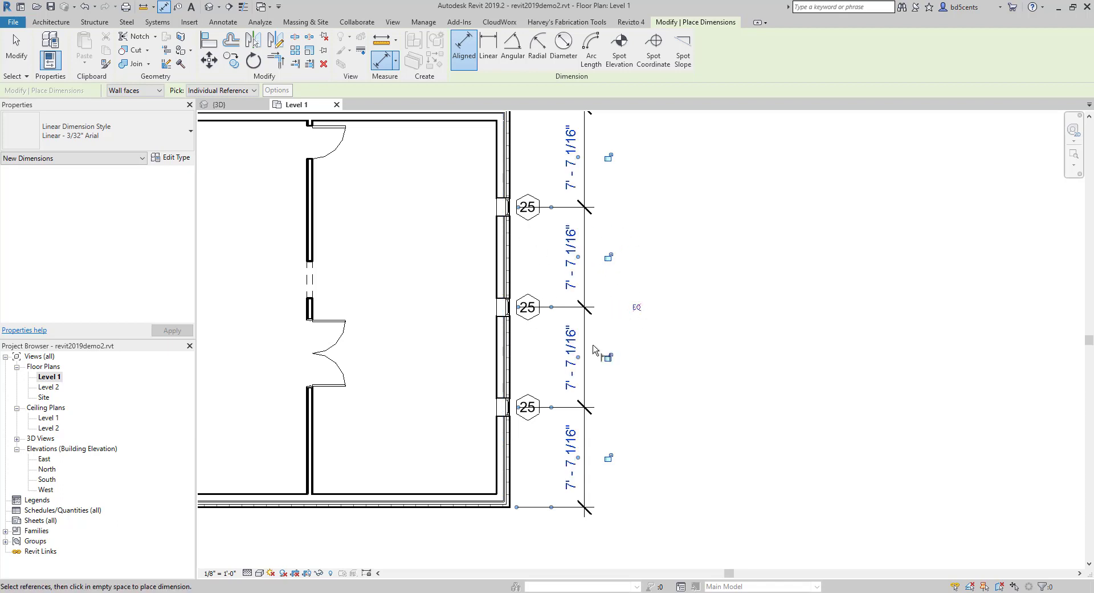
{"action": "scroll", "coordinate": [630, 306], "scroll_direction": "down", "scroll_amount": 1}
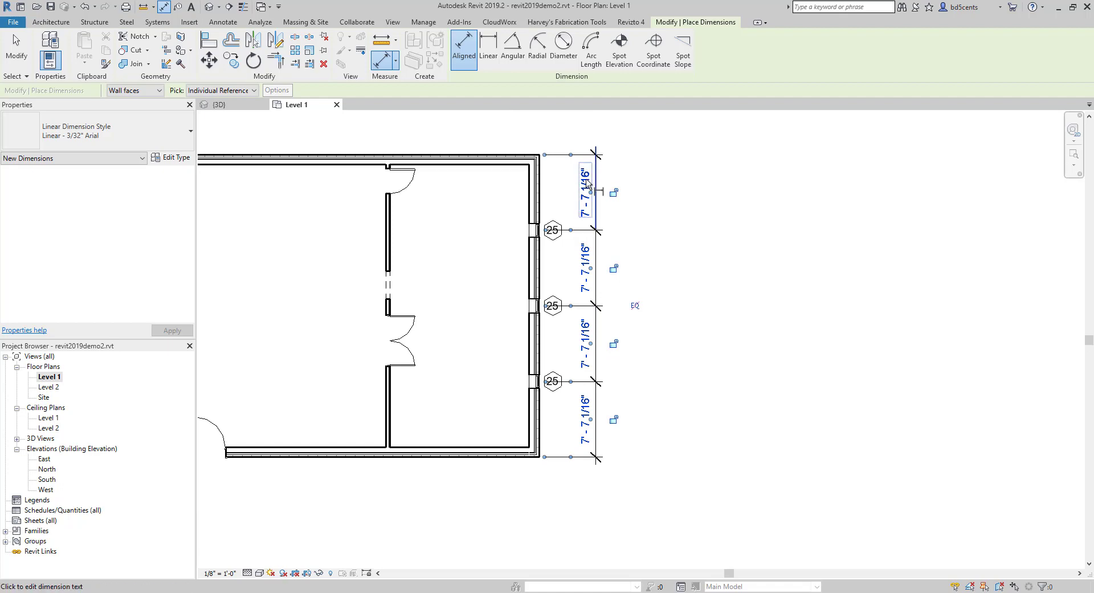
{"action": "key", "text": "Escape"}
{"action": "key", "text": "Escape"}
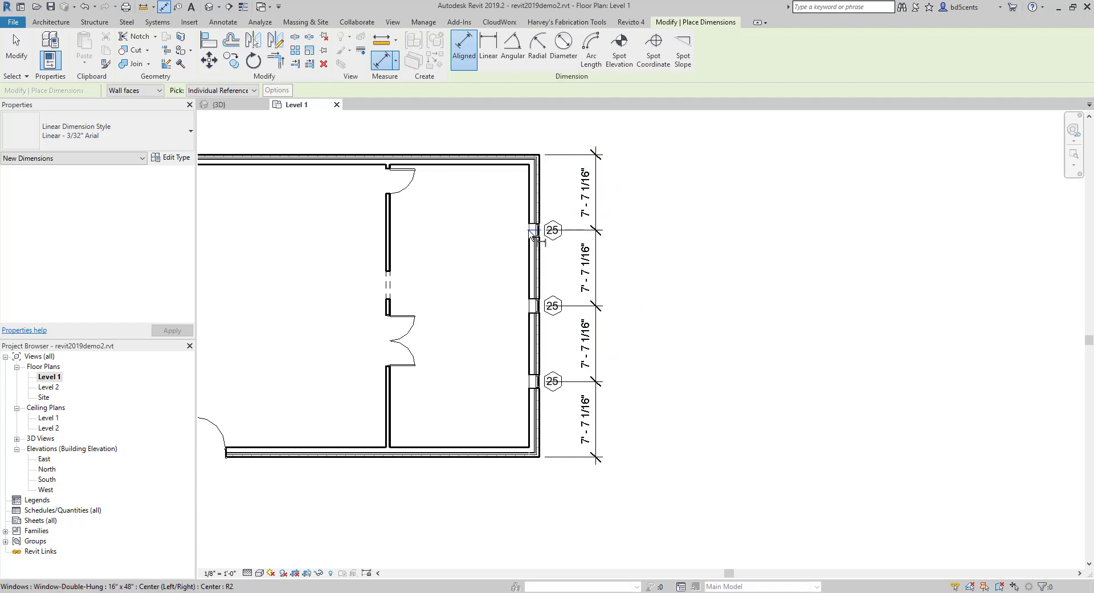
{"action": "left_click_drag", "start_coordinate": [531, 230], "coordinate": [531, 206]}
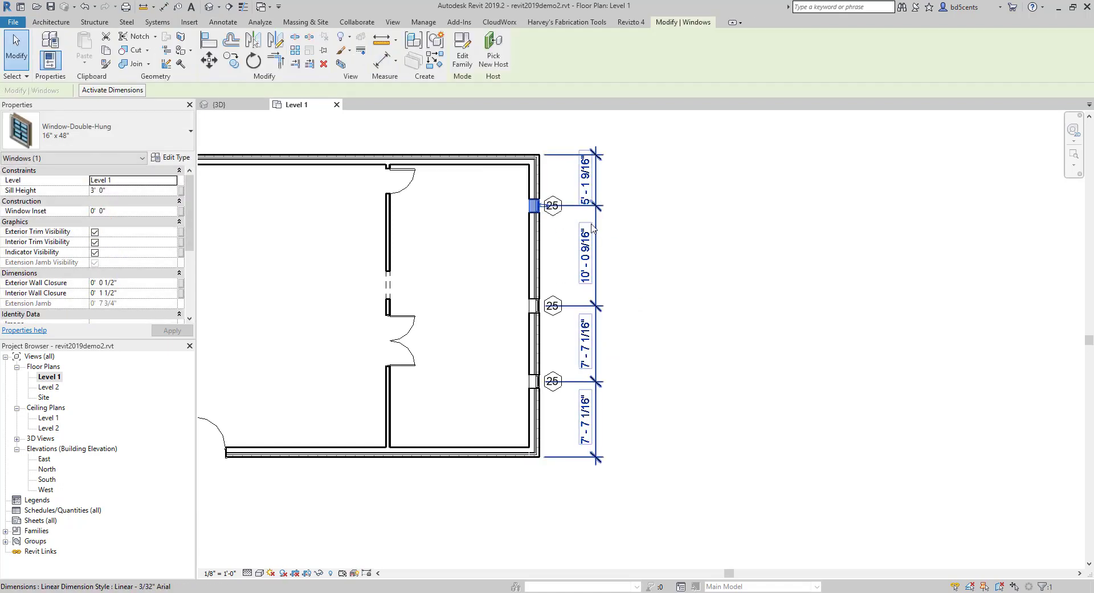
Reapply the equality constraint to the east wall's dimension string and lock its northernmost segment
{"action": "left_click", "coordinate": [595, 238]}
{"action": "left_click", "coordinate": [634, 306]}
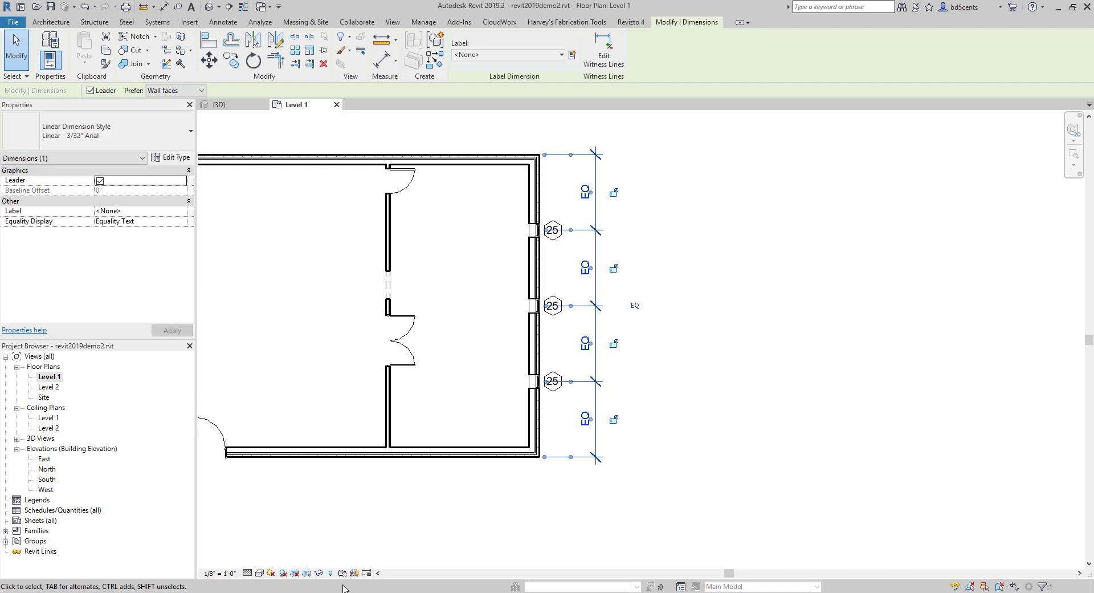
{"action": "left_click", "coordinate": [614, 193]}
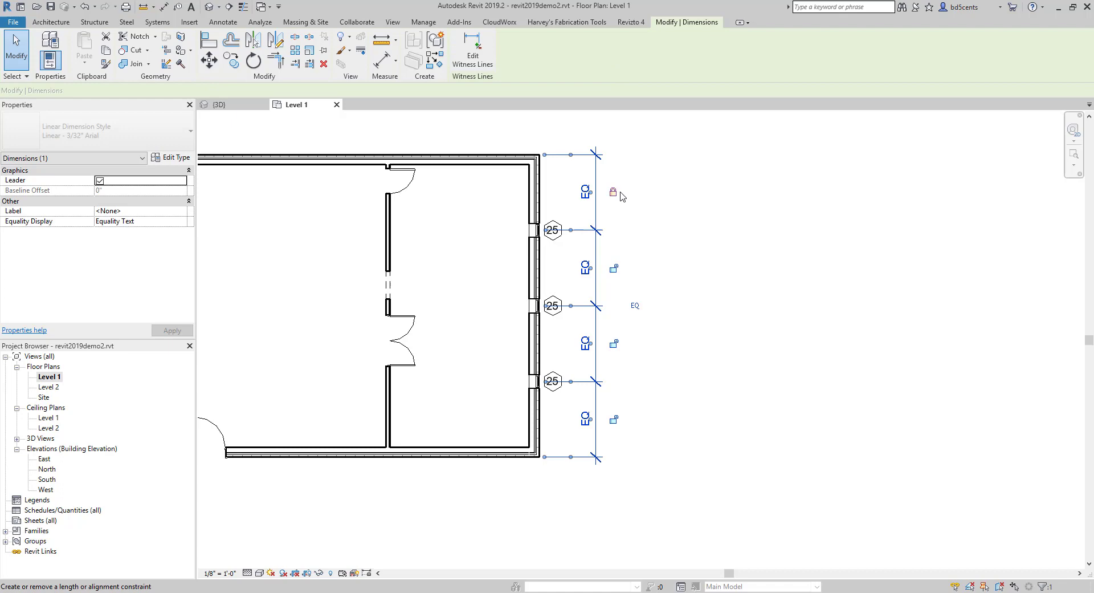
Lock the three remaining segments of the east wall's equality dimension string
{"action": "left_click", "coordinate": [613, 268]}
{"action": "left_click", "coordinate": [614, 343]}
{"action": "left_click", "coordinate": [613, 419]}
{"action": "scroll", "coordinate": [496, 288], "scroll_direction": "down", "scroll_amount": 3}
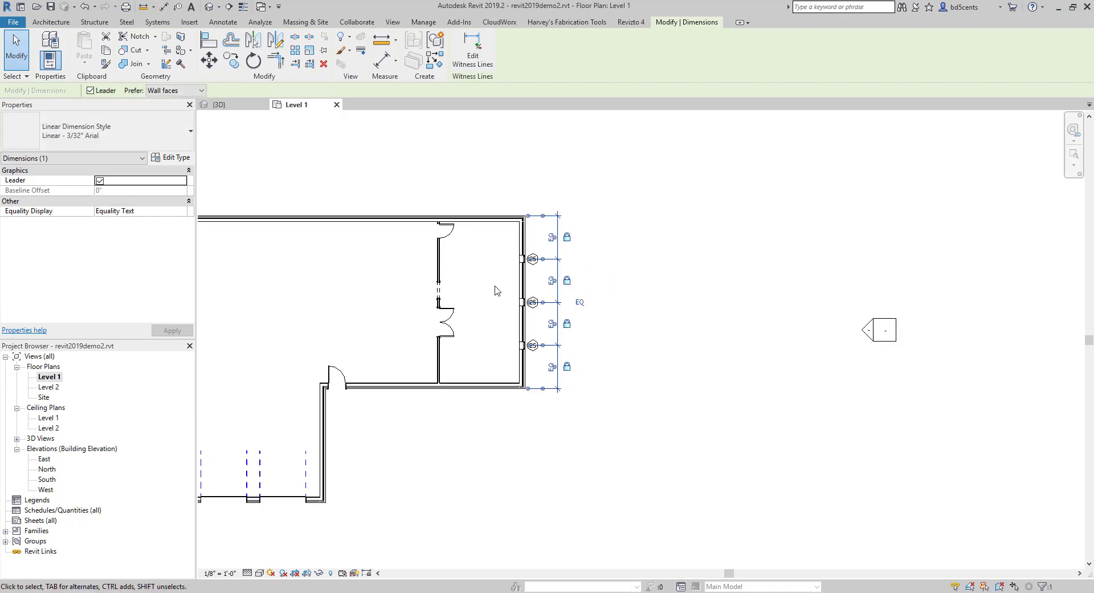
Try to move the north exterior wall north to about 38'-0" from the south wall with all dimension segments locked
{"action": "scroll", "coordinate": [483, 294], "scroll_direction": "up", "scroll_amount": 2}
{"action": "left_click", "coordinate": [484, 294]}
{"action": "left_click", "coordinate": [486, 231]}
{"action": "left_click_drag", "start_coordinate": [486, 230], "coordinate": [500, 196]}
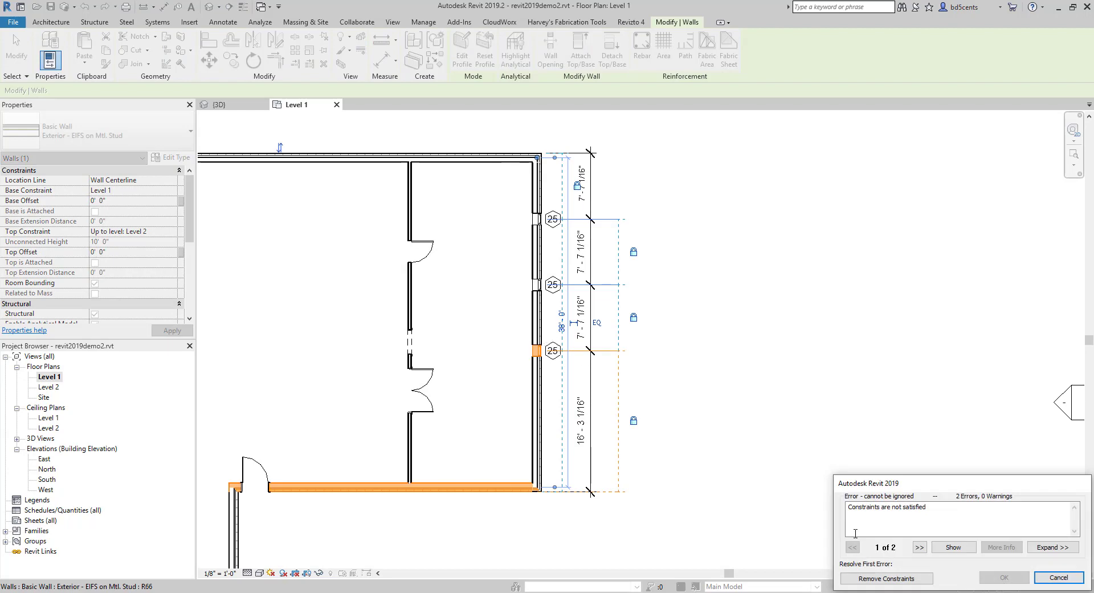
{"action": "left_click", "coordinate": [1057, 577]}
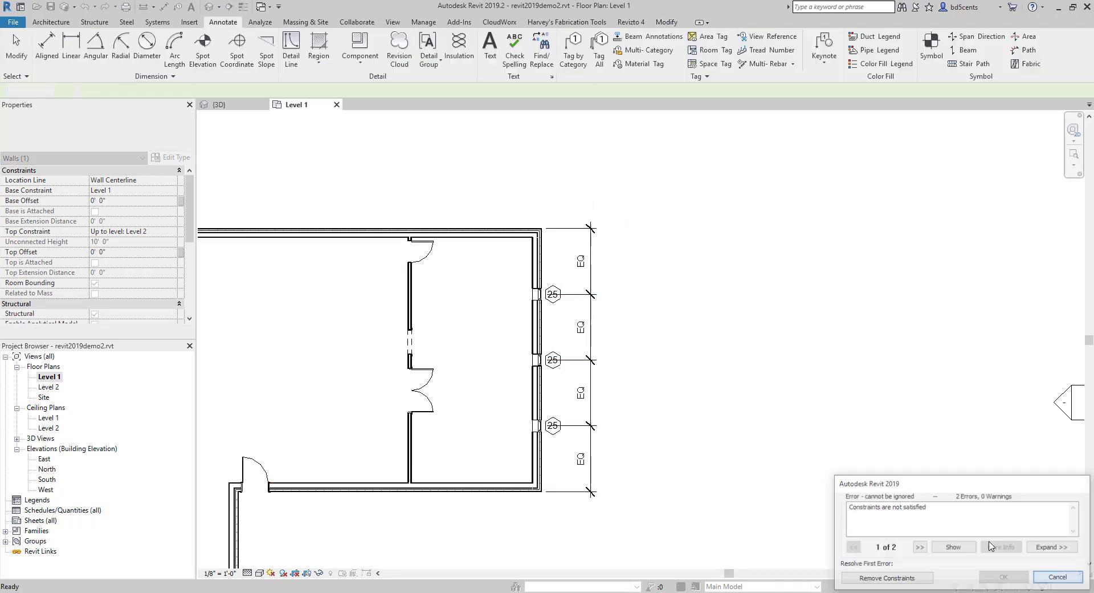
Unlock all four segments of the east wall's dimension string, keeping the equality constraint
{"action": "left_click", "coordinate": [592, 321]}
{"action": "left_click", "coordinate": [605, 326]}
{"action": "left_click", "coordinate": [605, 261]}
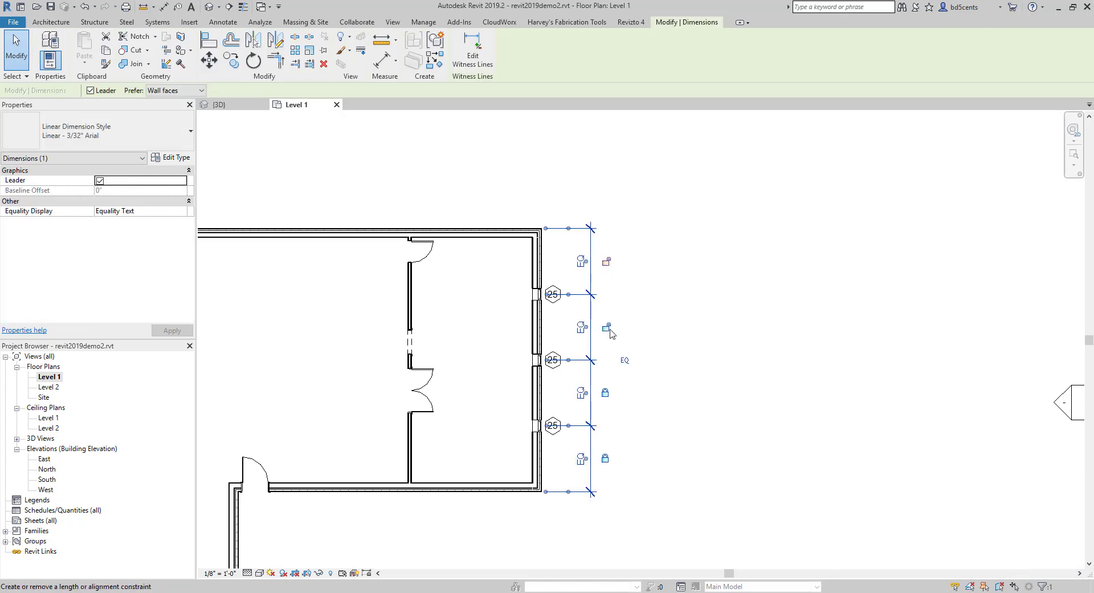
{"action": "left_click", "coordinate": [605, 392]}
{"action": "left_click", "coordinate": [605, 458]}
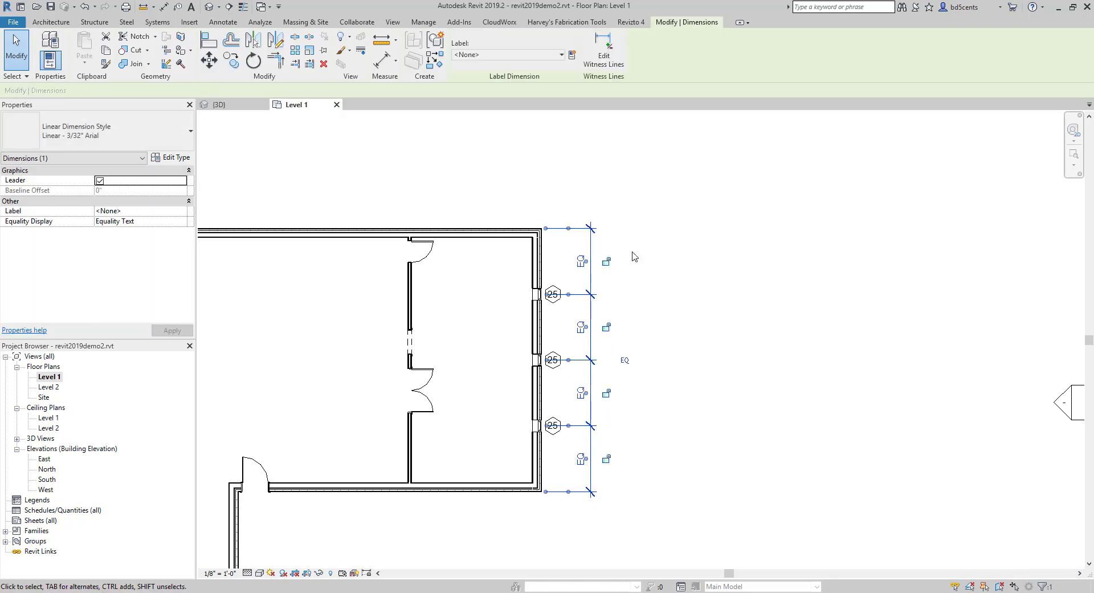
Move the north exterior wall north to about 47'-0" from the south wall, and back south to about 37'-0"
{"action": "left_click", "coordinate": [502, 284]}
{"action": "scroll", "coordinate": [475, 272], "scroll_direction": "down", "scroll_amount": 1}
{"action": "middle_click_drag", "start_coordinate": [475, 272], "coordinate": [528, 298]}
{"action": "left_click", "coordinate": [526, 269]}
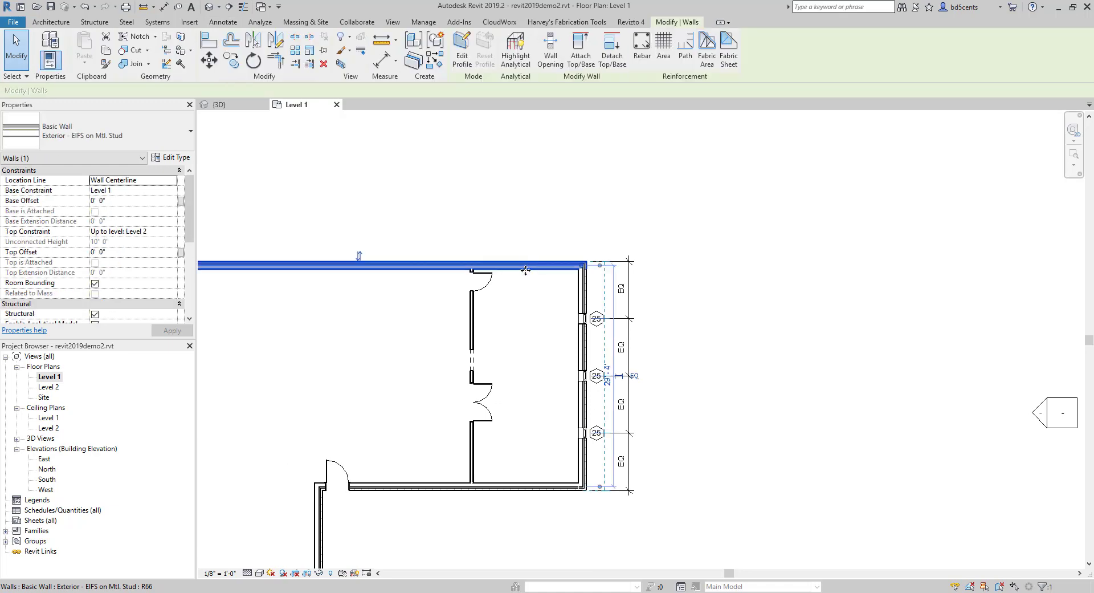
{"action": "left_click_drag", "start_coordinate": [525, 269], "coordinate": [529, 136]}
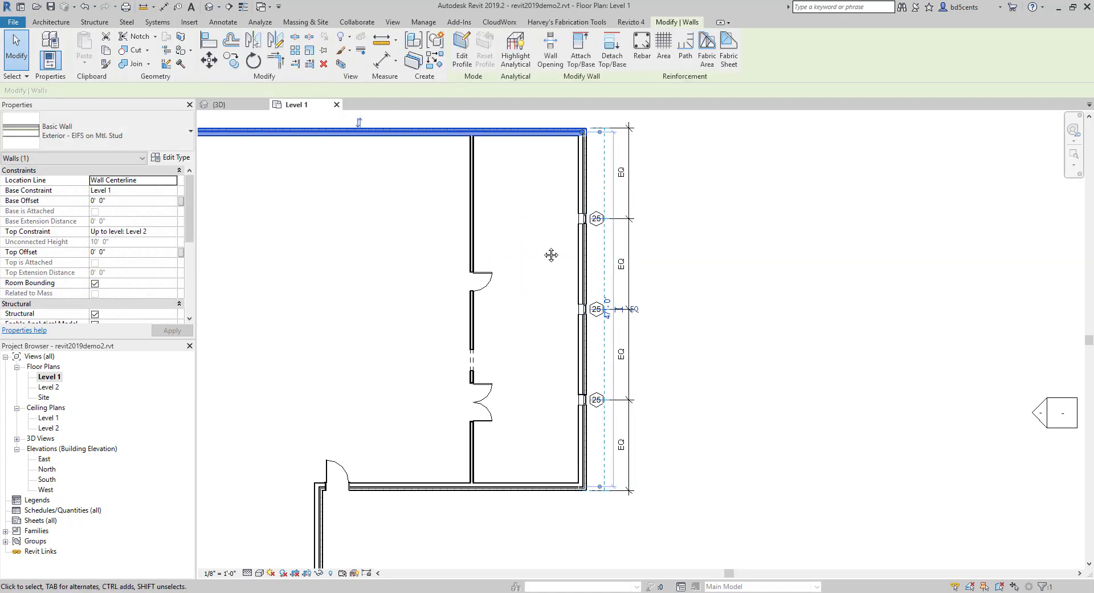
{"action": "scroll", "coordinate": [551, 254], "scroll_direction": "down", "scroll_amount": 1}
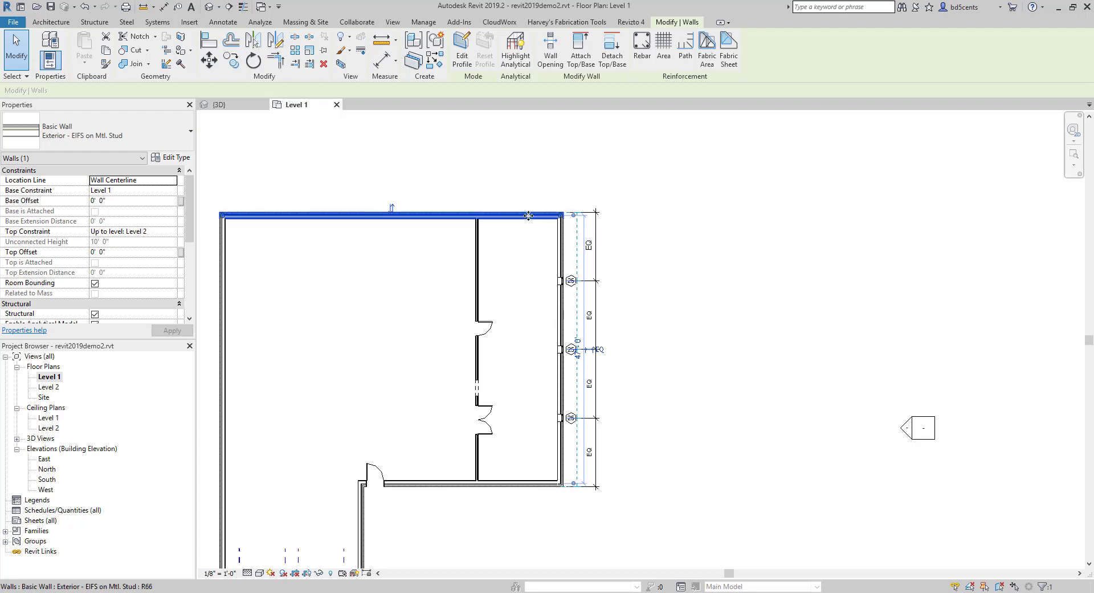
{"action": "left_click_drag", "start_coordinate": [528, 216], "coordinate": [534, 317]}
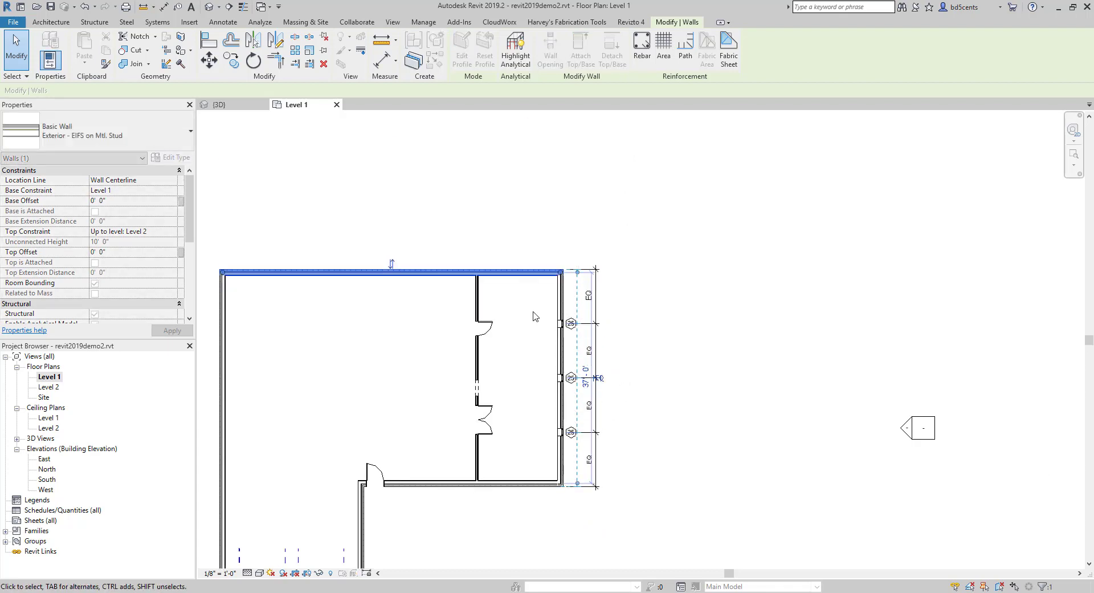
{"action": "left_click", "coordinate": [536, 317]}
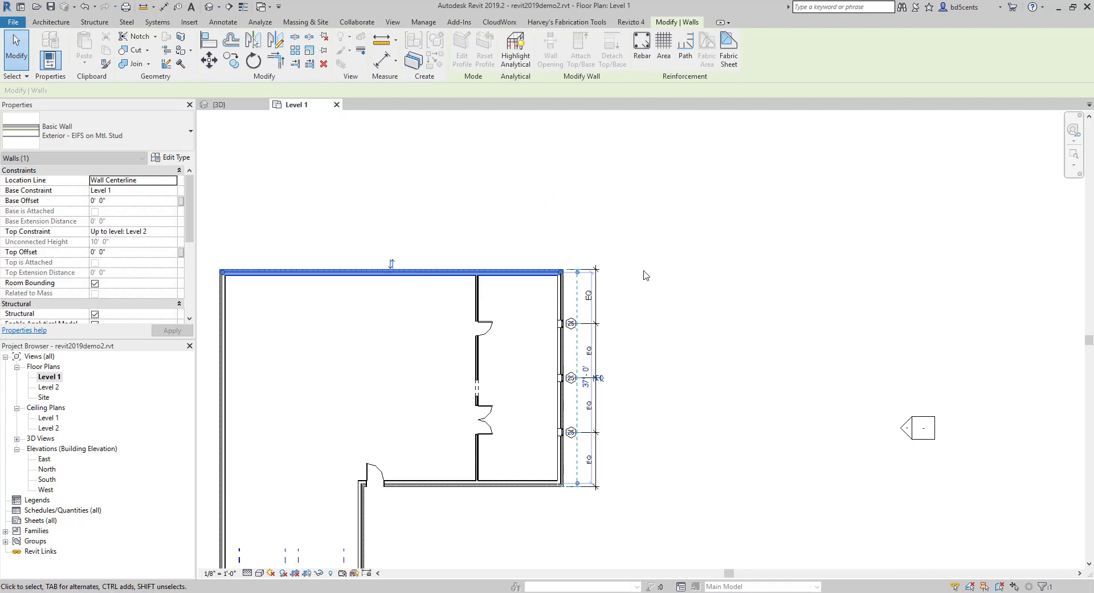
Undo the north exterior wall moves
{"action": "left_click", "coordinate": [85, 7]}
{"action": "left_click", "coordinate": [86, 8]}
{"action": "left_click", "coordinate": [86, 8]}
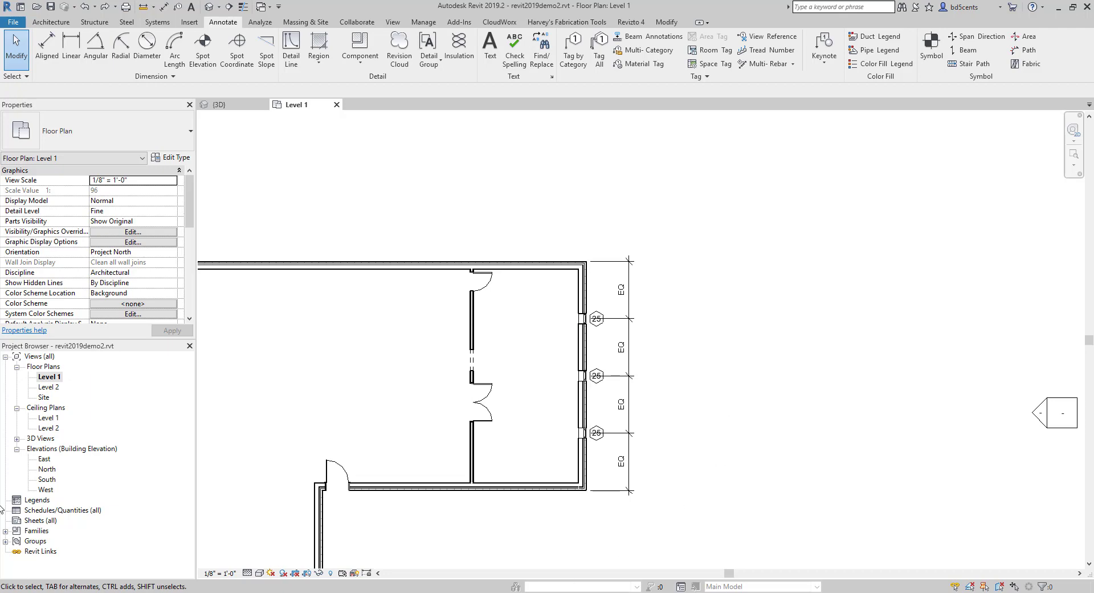
Open the East building elevation and examine the double-hung windows up close
{"action": "double_click", "coordinate": [46, 459]}
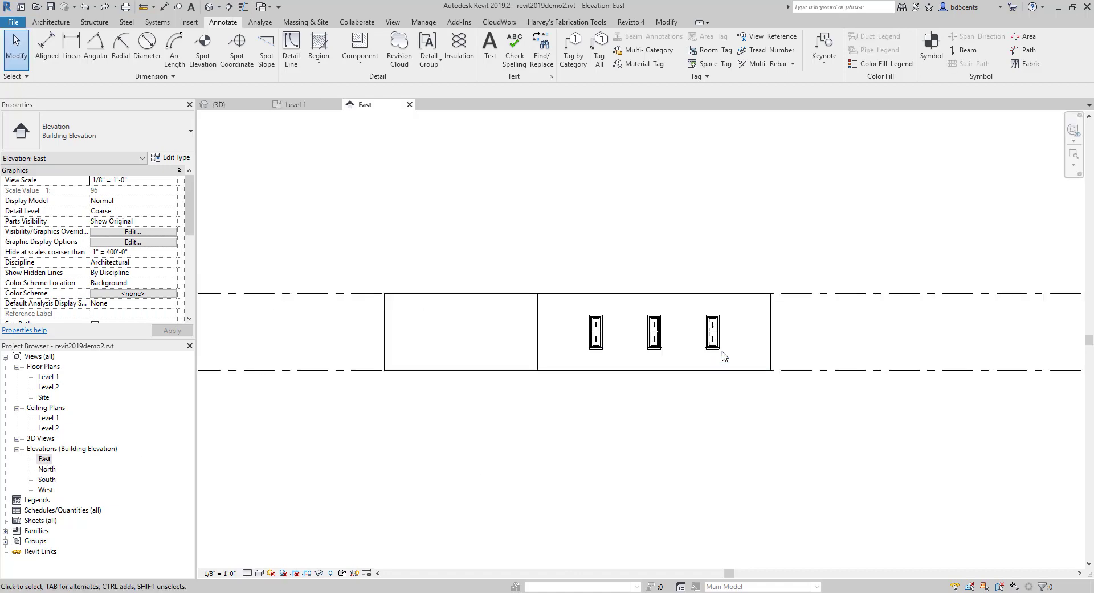
{"action": "scroll", "coordinate": [665, 374], "scroll_direction": "up", "scroll_amount": 1}
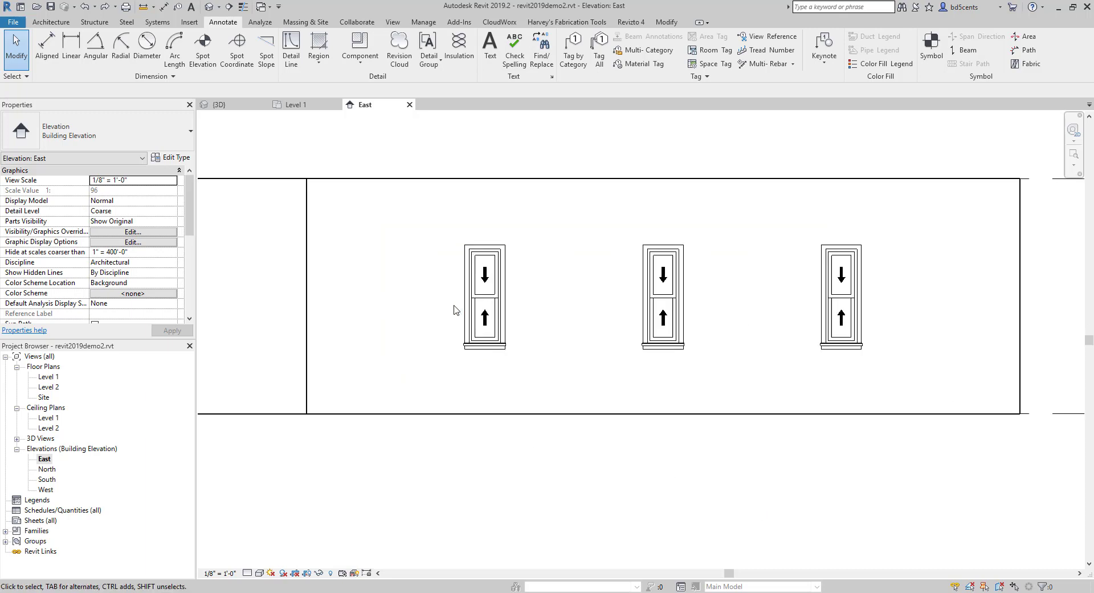
{"action": "scroll", "coordinate": [479, 294], "scroll_direction": "up", "scroll_amount": 5}
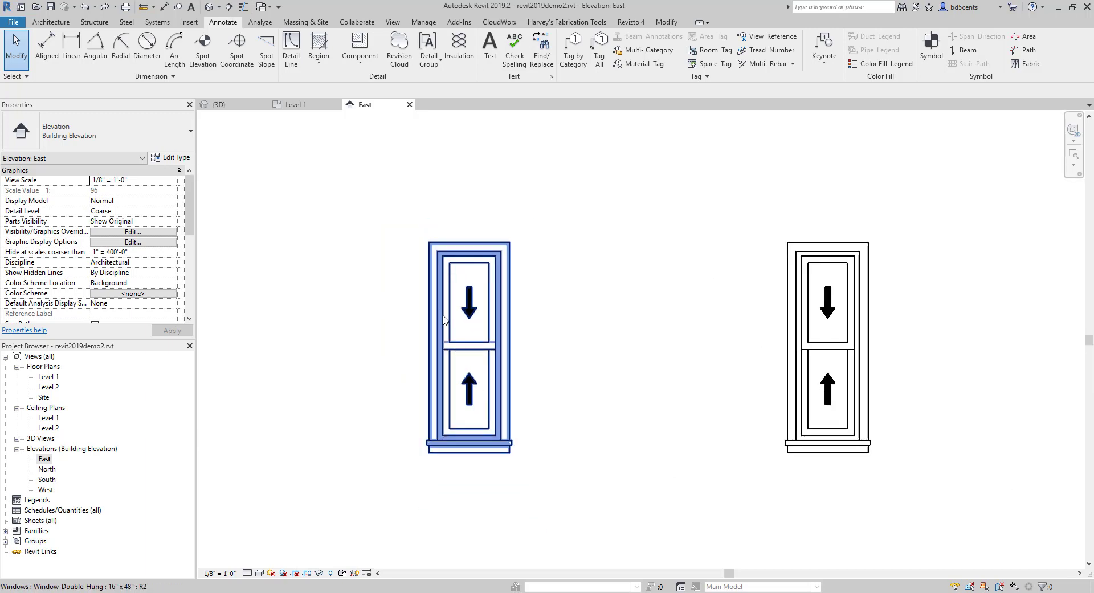
{"action": "scroll", "coordinate": [399, 367], "scroll_direction": "up", "scroll_amount": 1}
{"action": "scroll", "coordinate": [399, 367], "scroll_direction": "down", "scroll_amount": 1}
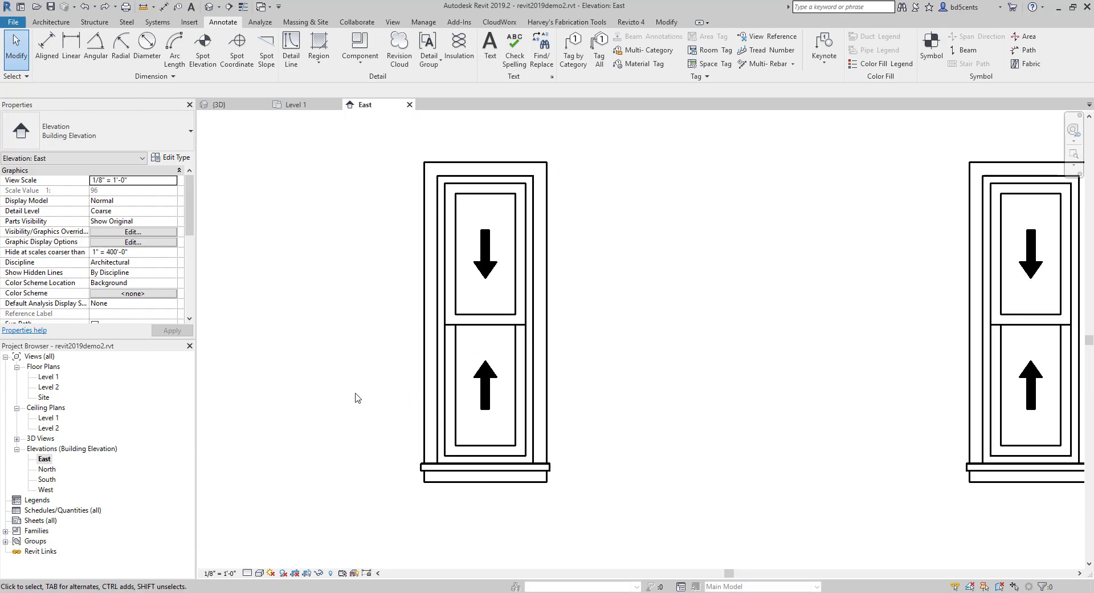
Display the East elevation in the Shaded visual style
{"action": "key", "text": "s"}
{"action": "key", "text": "d"}
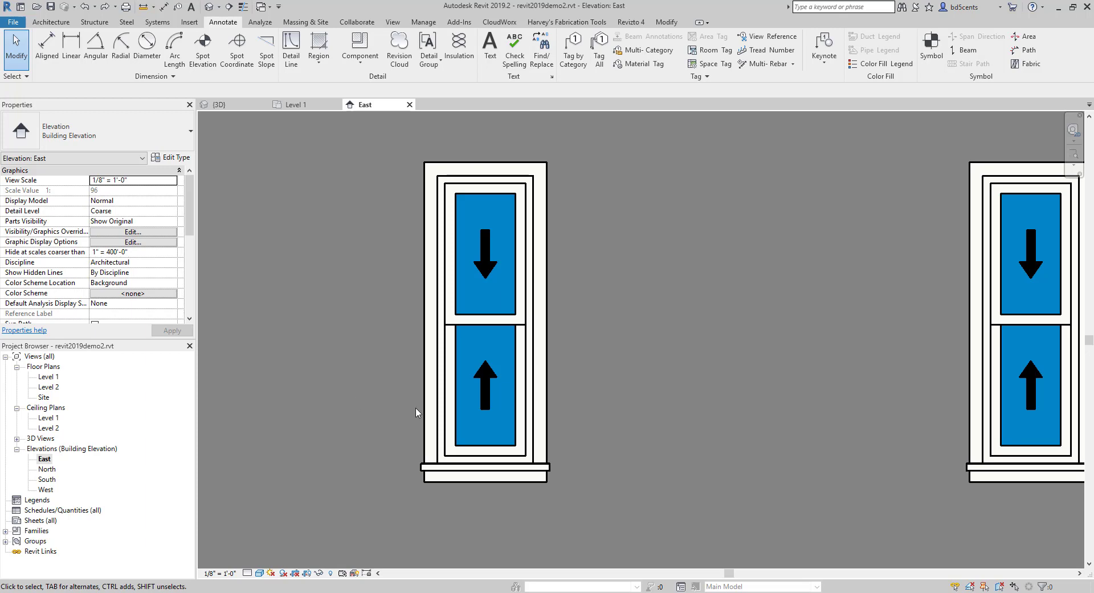
{"action": "scroll", "coordinate": [562, 393], "scroll_direction": "down", "scroll_amount": 1}
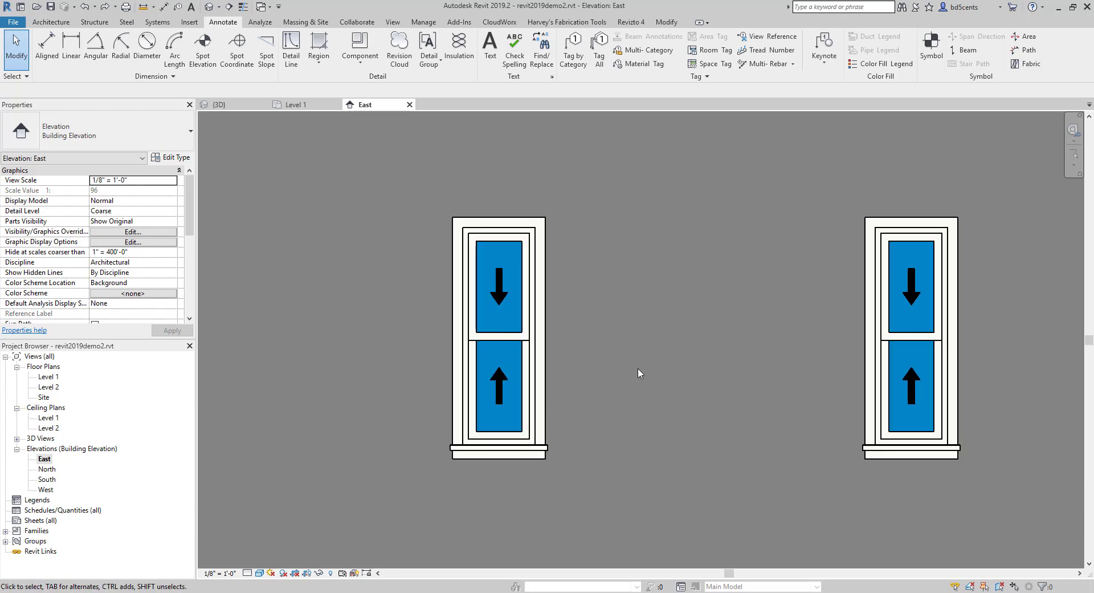
Return the East elevation to the Hidden Line visual style
{"action": "key", "text": "h"}
{"action": "key", "text": "l"}
{"action": "scroll", "coordinate": [640, 373], "scroll_direction": "down", "scroll_amount": 3}
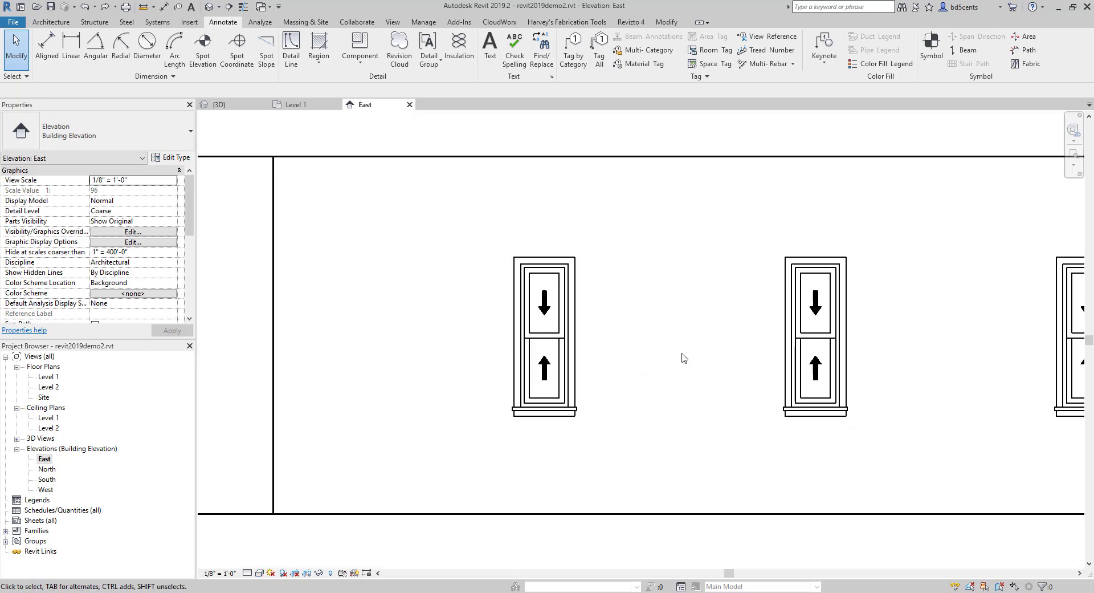
{"action": "scroll", "coordinate": [632, 309], "scroll_direction": "up", "scroll_amount": 1}
{"action": "scroll", "coordinate": [605, 336], "scroll_direction": "down", "scroll_amount": 1}
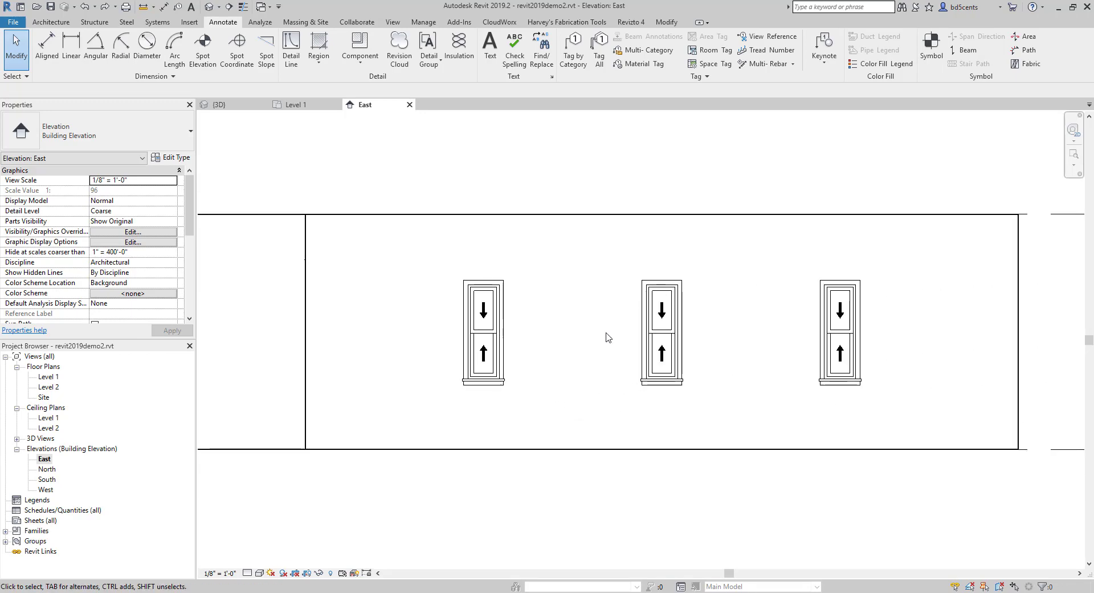
Set the East elevation's detail level to Fine to show the window muntins
{"action": "scroll", "coordinate": [447, 428], "scroll_direction": "up", "scroll_amount": 4}
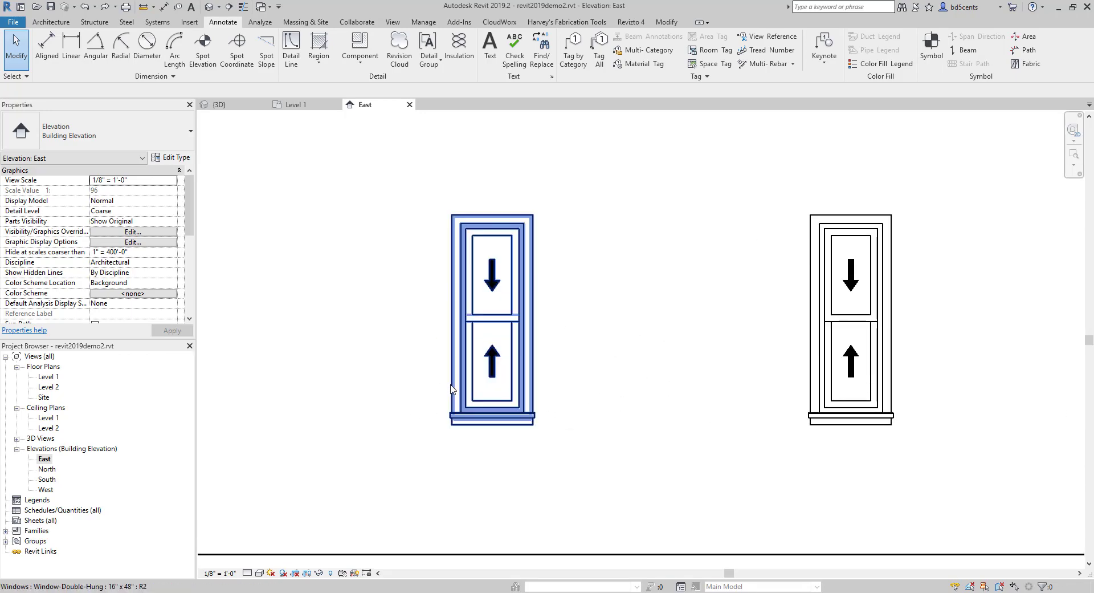
{"action": "left_click", "coordinate": [247, 572]}
{"action": "left_click", "coordinate": [253, 564]}
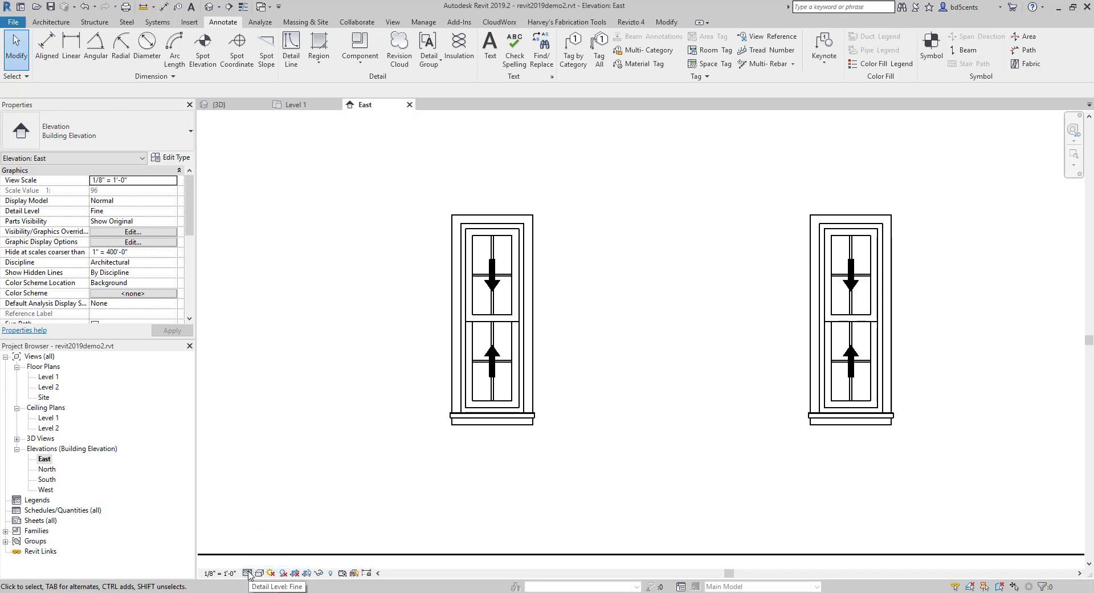
{"action": "scroll", "coordinate": [544, 328], "scroll_direction": "up", "scroll_amount": 1}
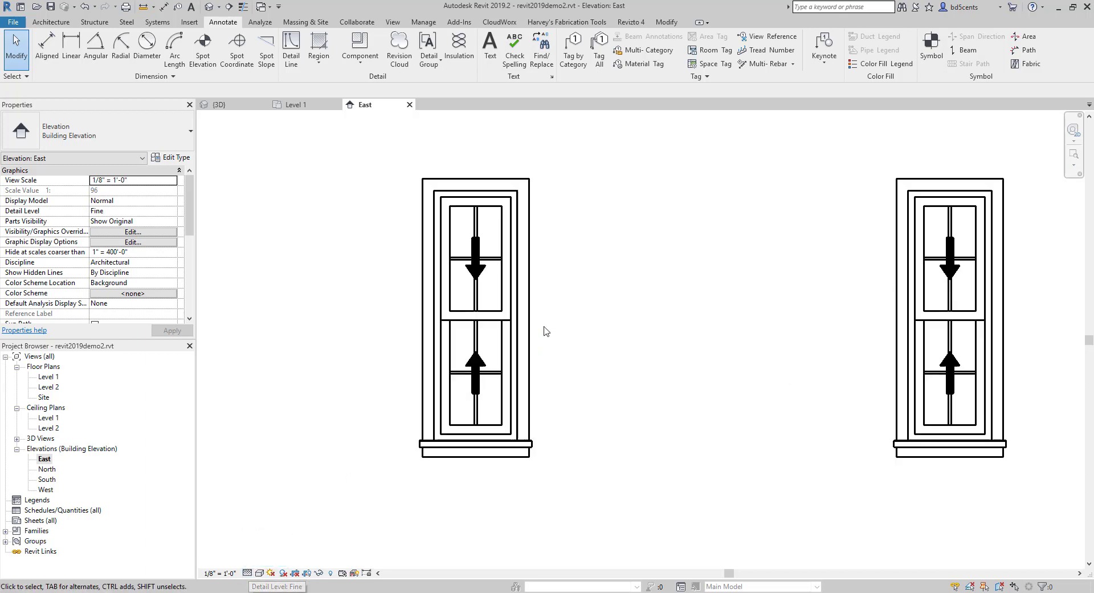
Switch the East elevation's detail level to Coarse and back to Fine to compare the window detail
{"action": "left_click", "coordinate": [247, 573]}
{"action": "left_click", "coordinate": [259, 535]}
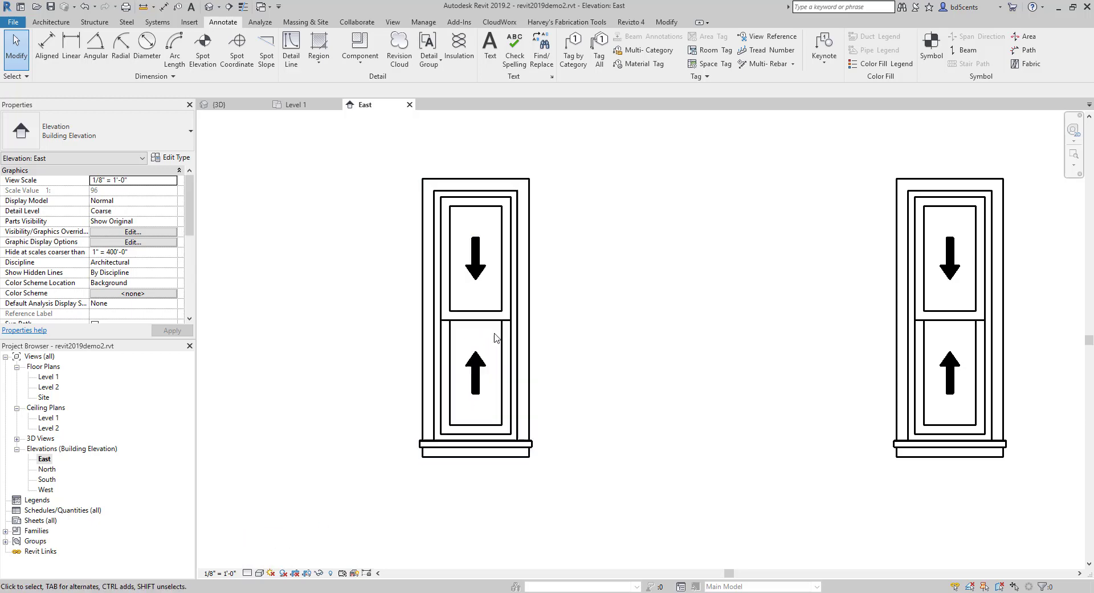
{"action": "left_click", "coordinate": [252, 573]}
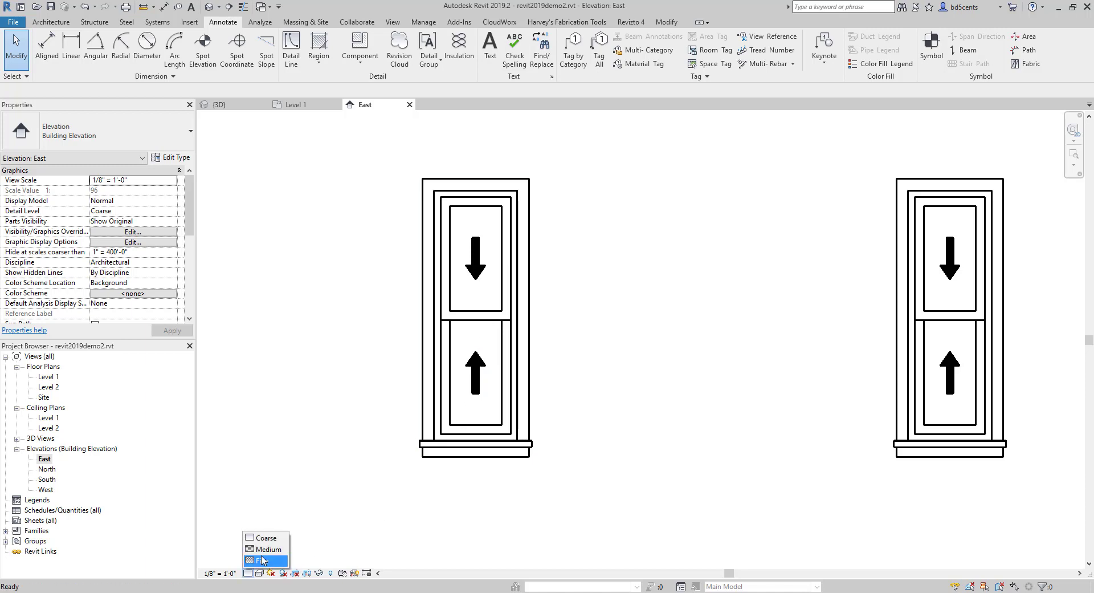
{"action": "left_click", "coordinate": [263, 560]}
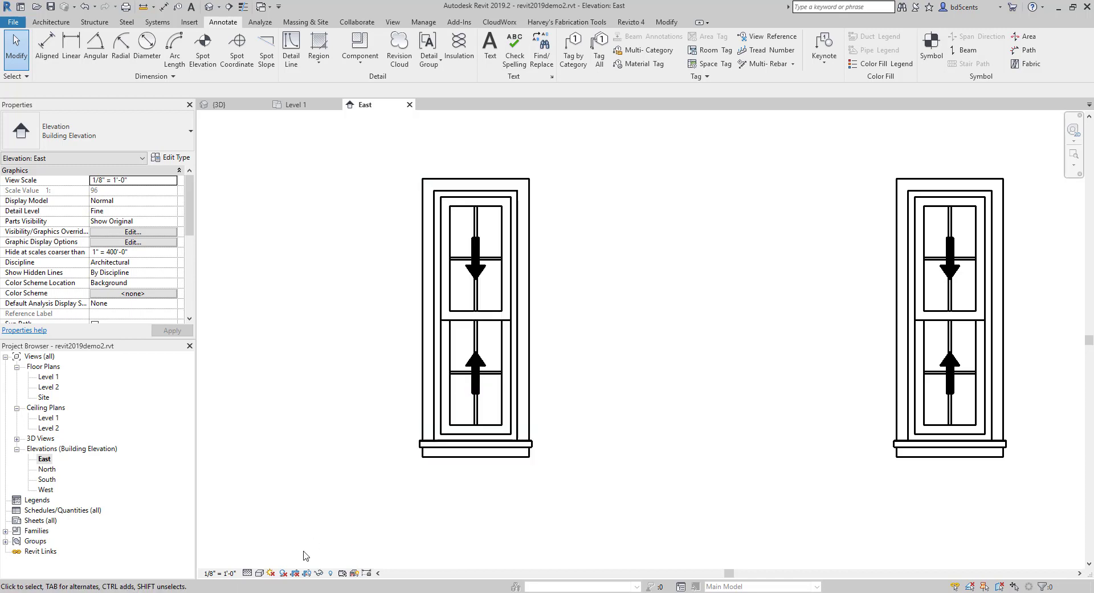
Return the East elevation's detail level to Coarse and show all three windows in the wall
{"action": "left_click", "coordinate": [248, 572]}
{"action": "left_click", "coordinate": [255, 538]}
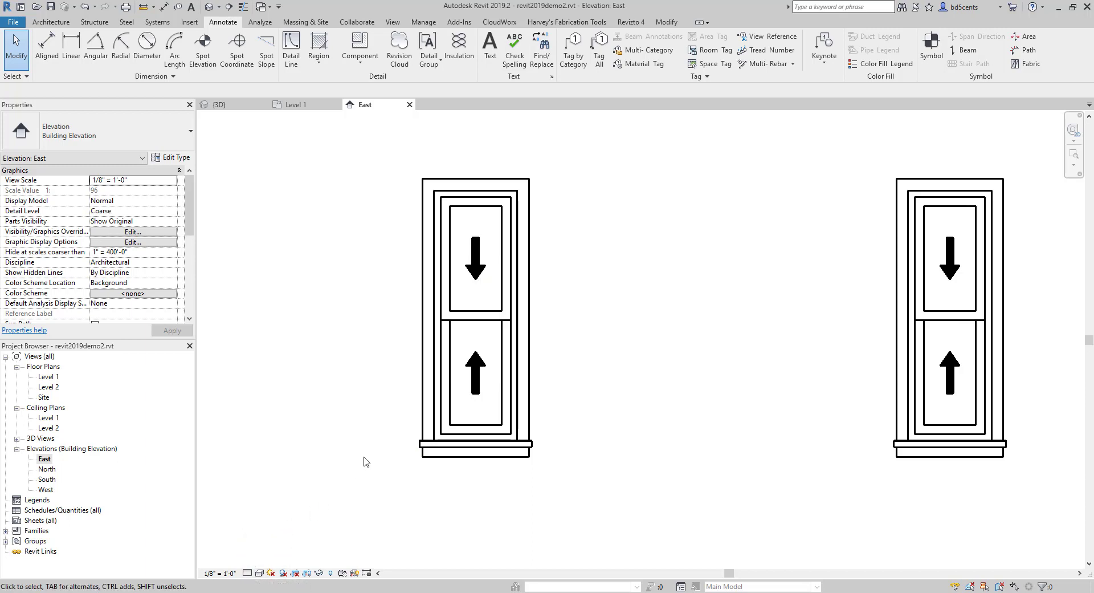
{"action": "scroll", "coordinate": [366, 461], "scroll_direction": "down", "scroll_amount": 2}
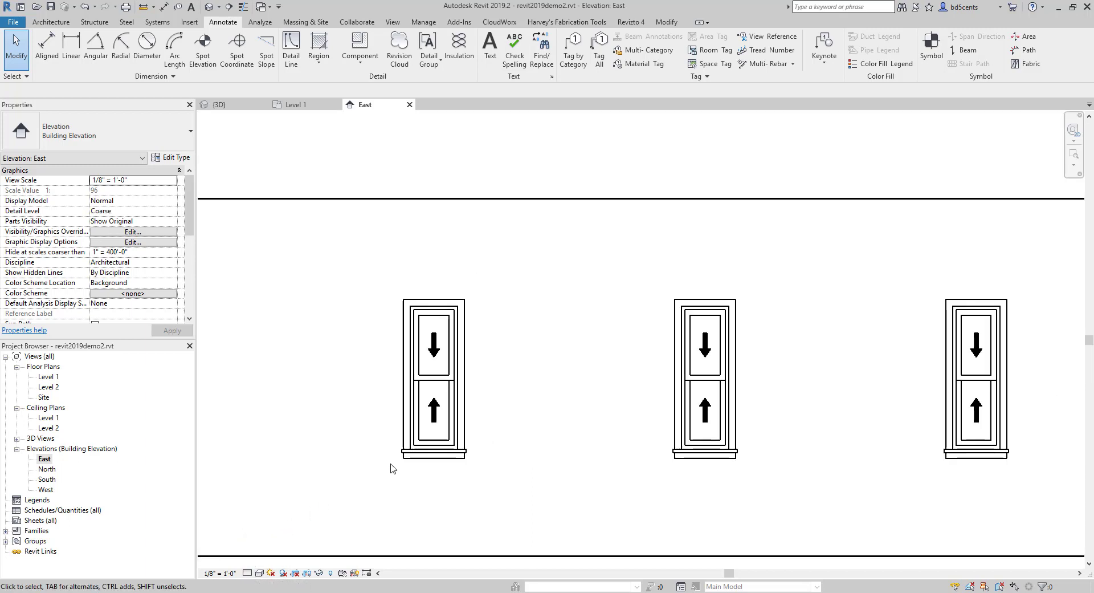
{"action": "scroll", "coordinate": [391, 468], "scroll_direction": "down", "scroll_amount": 2}
{"action": "scroll", "coordinate": [374, 462], "scroll_direction": "down", "scroll_amount": 1}
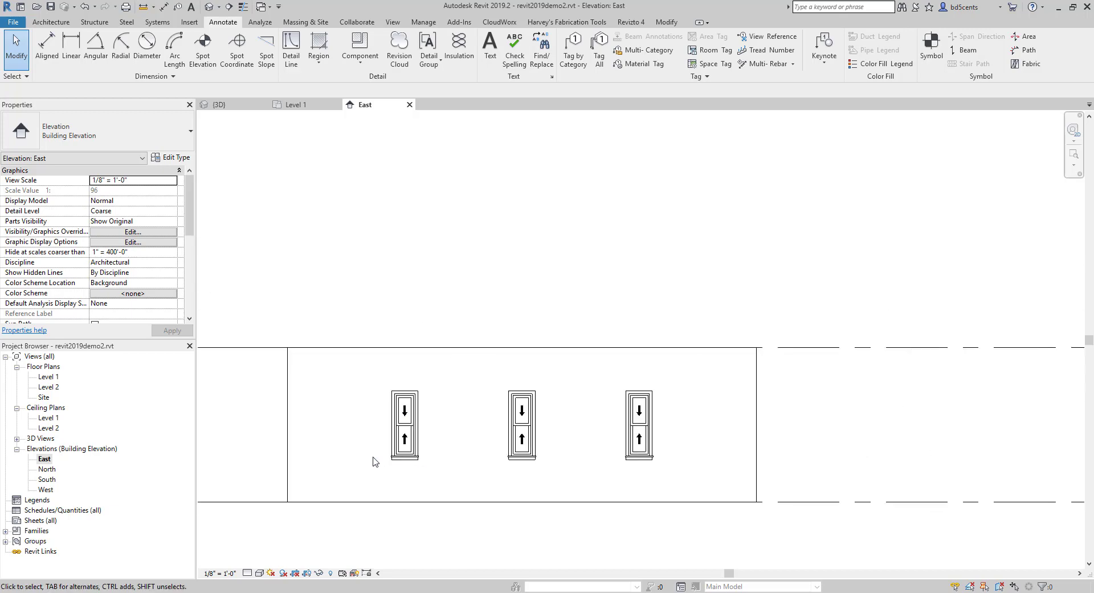
{"action": "middle_click_drag", "start_coordinate": [401, 448], "coordinate": [553, 377]}
{"action": "scroll", "coordinate": [443, 457], "scroll_direction": "down", "scroll_amount": 1}
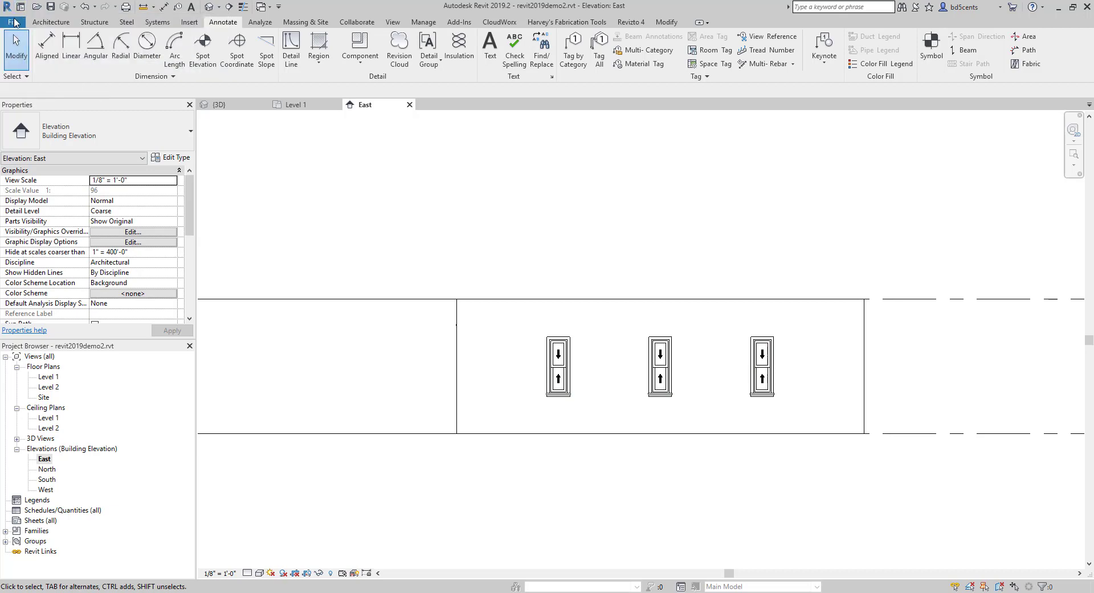
{"action": "left_click", "coordinate": [14, 23]}
{"action": "left_click", "coordinate": [14, 23]}
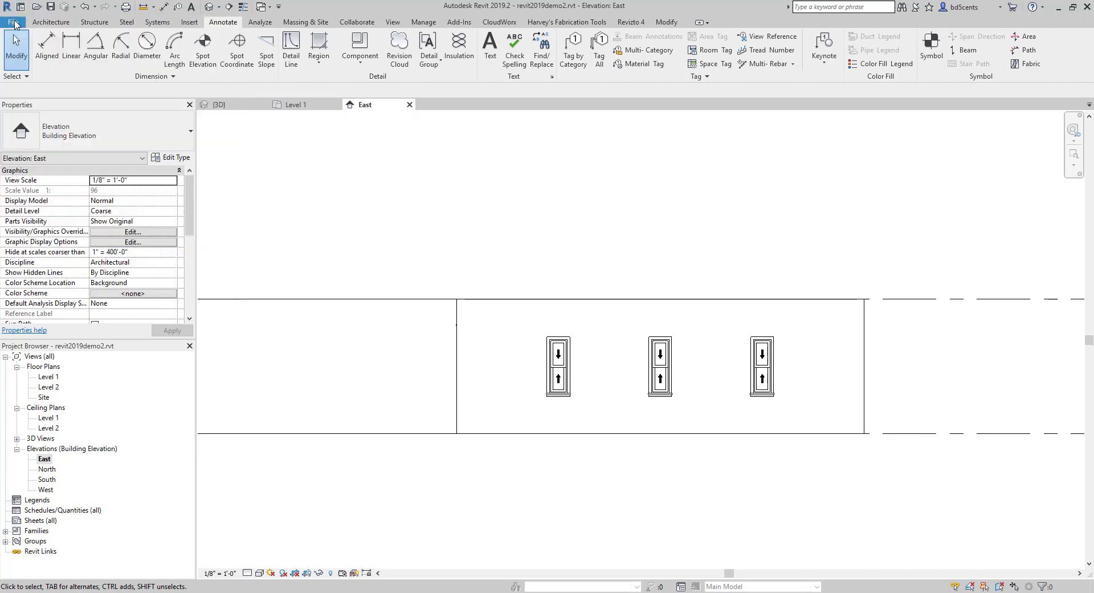
{"action": "left_click", "coordinate": [14, 22]}
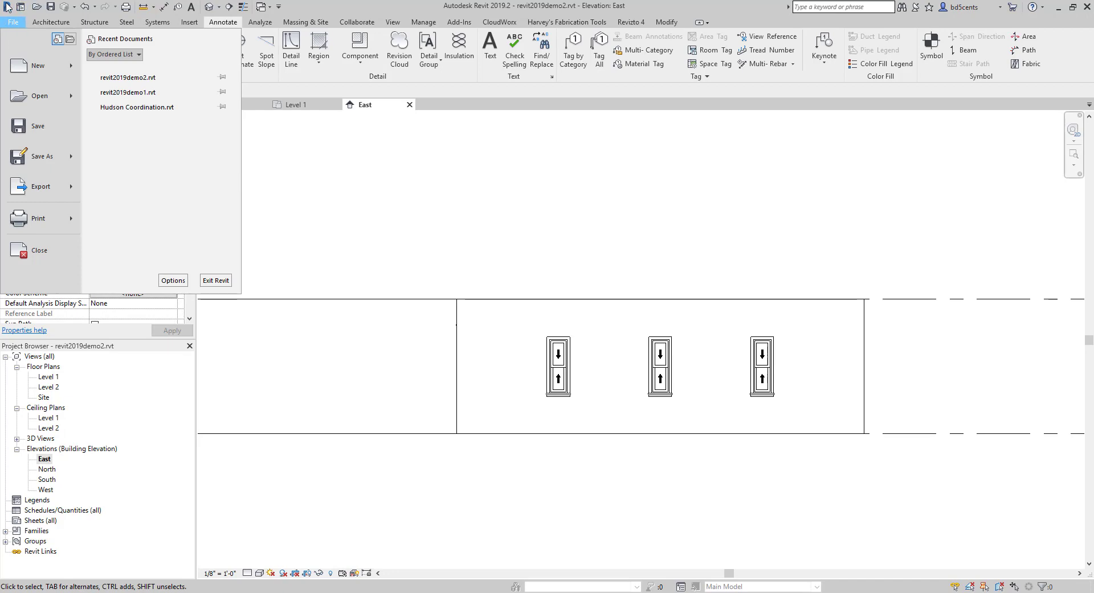
{"action": "left_click", "coordinate": [9, 9]}
{"action": "left_click", "coordinate": [9, 8]}
{"action": "left_click", "coordinate": [9, 9]}
{"action": "left_click", "coordinate": [8, 9]}
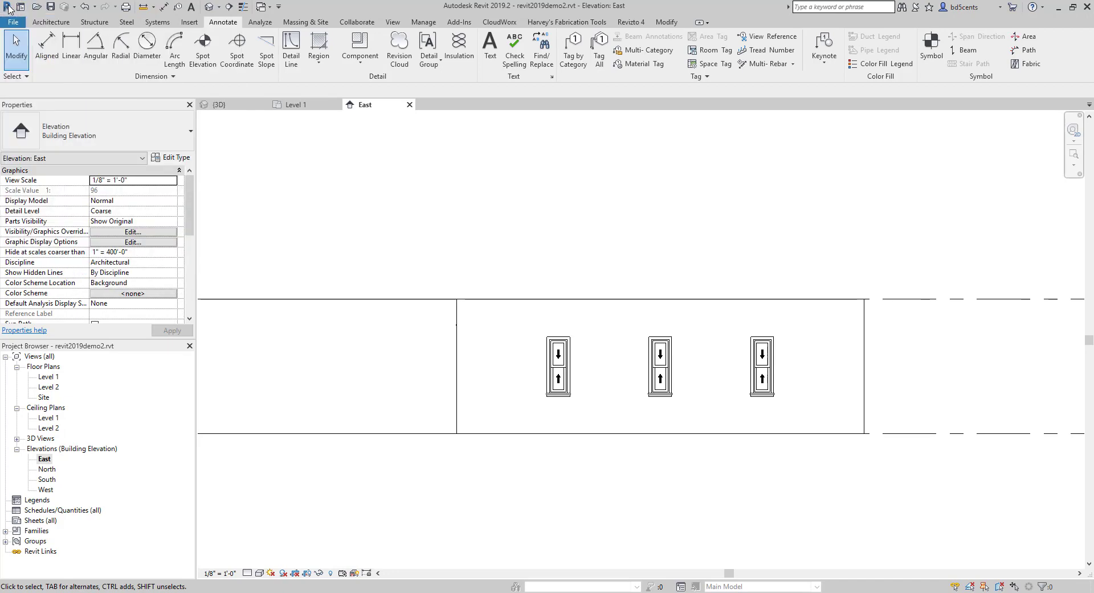
{"action": "left_click", "coordinate": [8, 8]}
{"action": "left_click", "coordinate": [8, 9]}
Show the home page with the recent files and return to the East elevation
{"action": "left_click", "coordinate": [21, 10]}
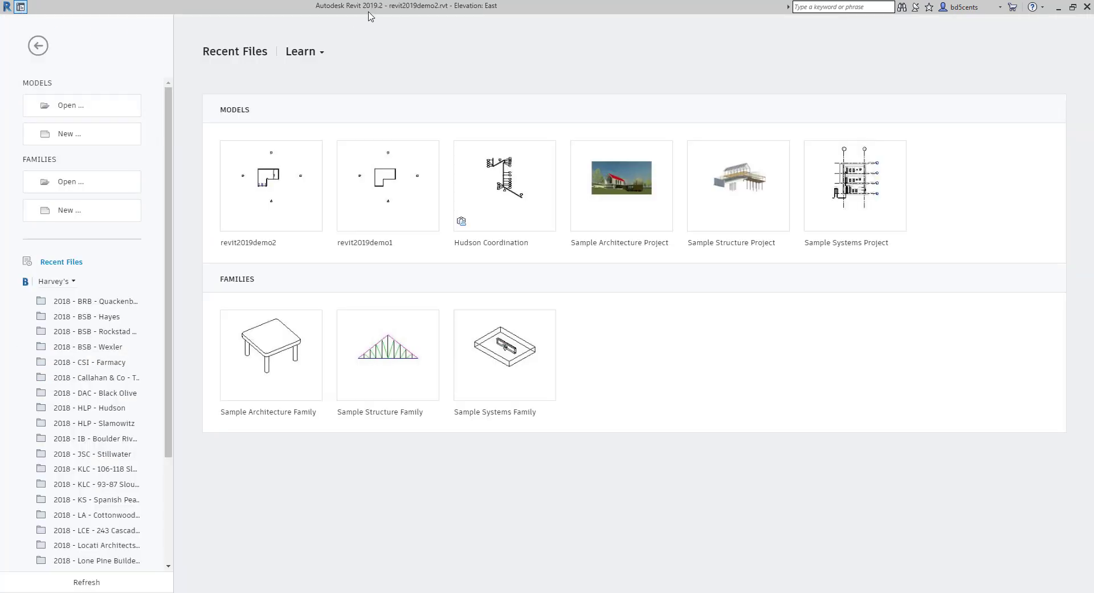
{"action": "left_click", "coordinate": [20, 8]}
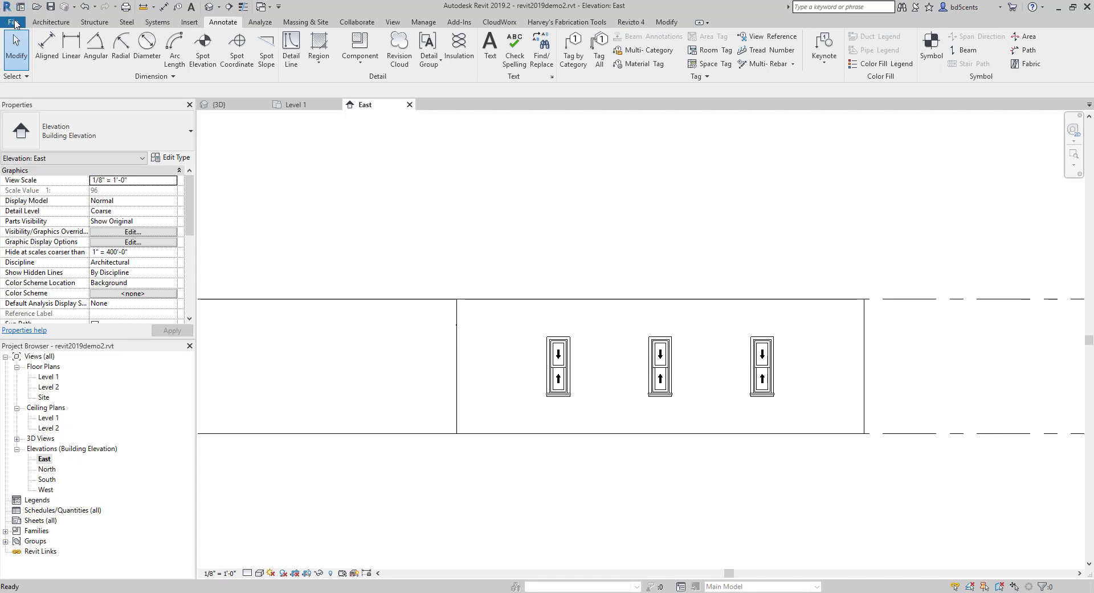
Open the keyboard shortcut customization in the user interface options, browse the command assignments, and leave the options without changes
{"action": "left_click", "coordinate": [17, 24]}
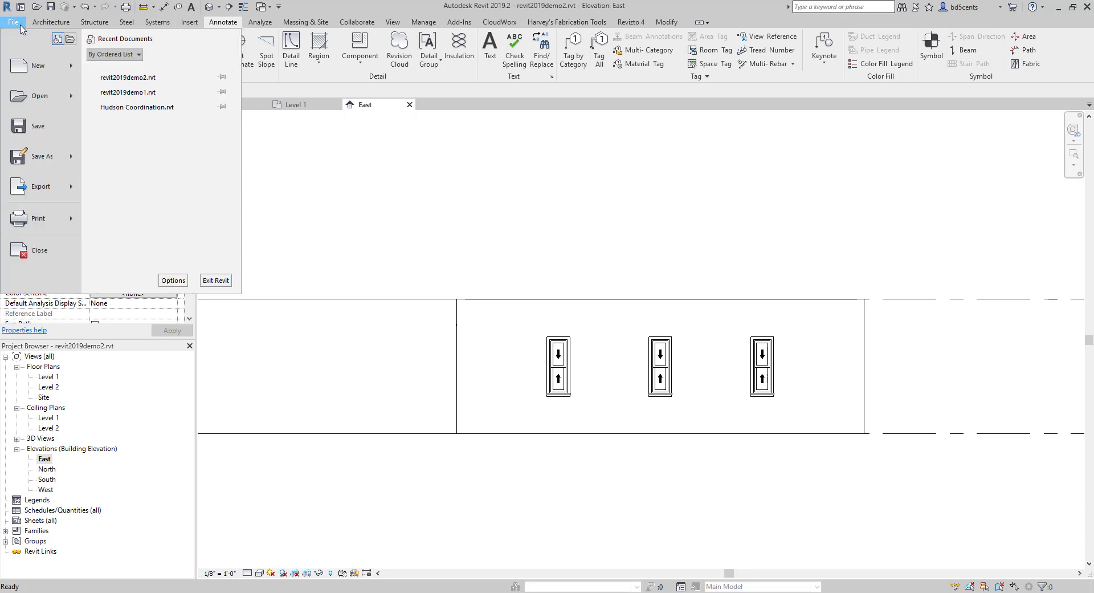
{"action": "left_click", "coordinate": [165, 278]}
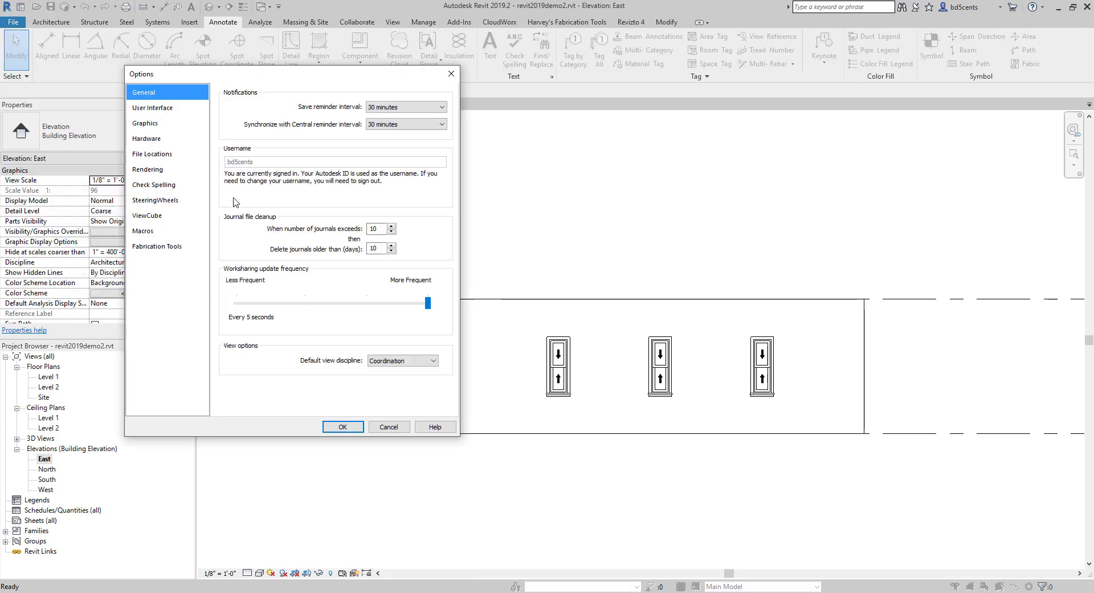
{"action": "left_click", "coordinate": [179, 113]}
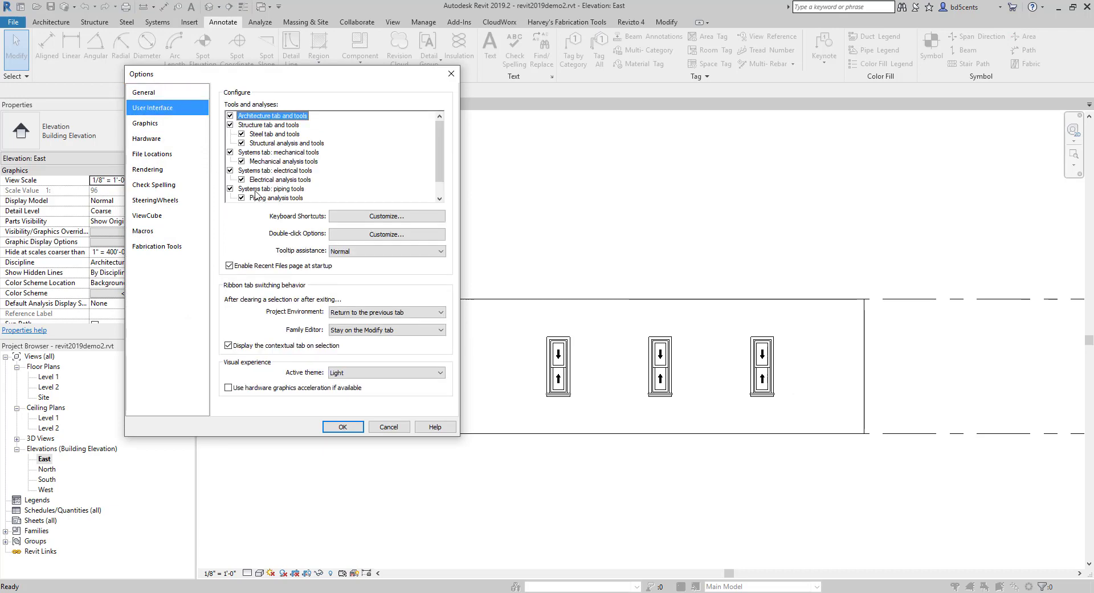
{"action": "left_click", "coordinate": [340, 217]}
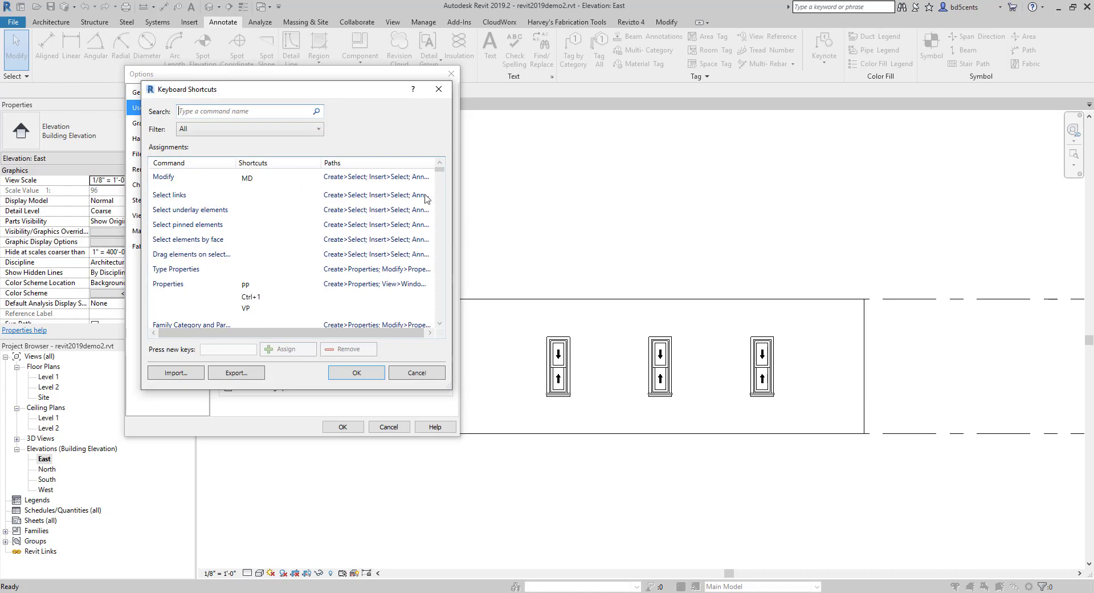
{"action": "left_click_drag", "start_coordinate": [439, 171], "coordinate": [461, 190]}
{"action": "scroll", "coordinate": [281, 285], "scroll_direction": "down", "scroll_amount": 20}
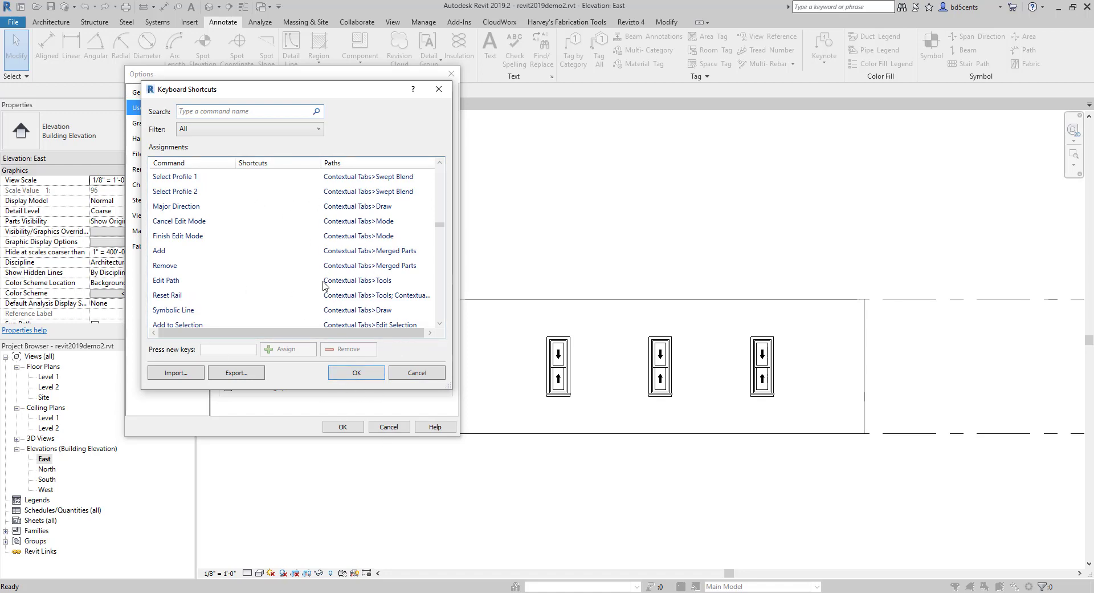
{"action": "left_click", "coordinate": [370, 377]}
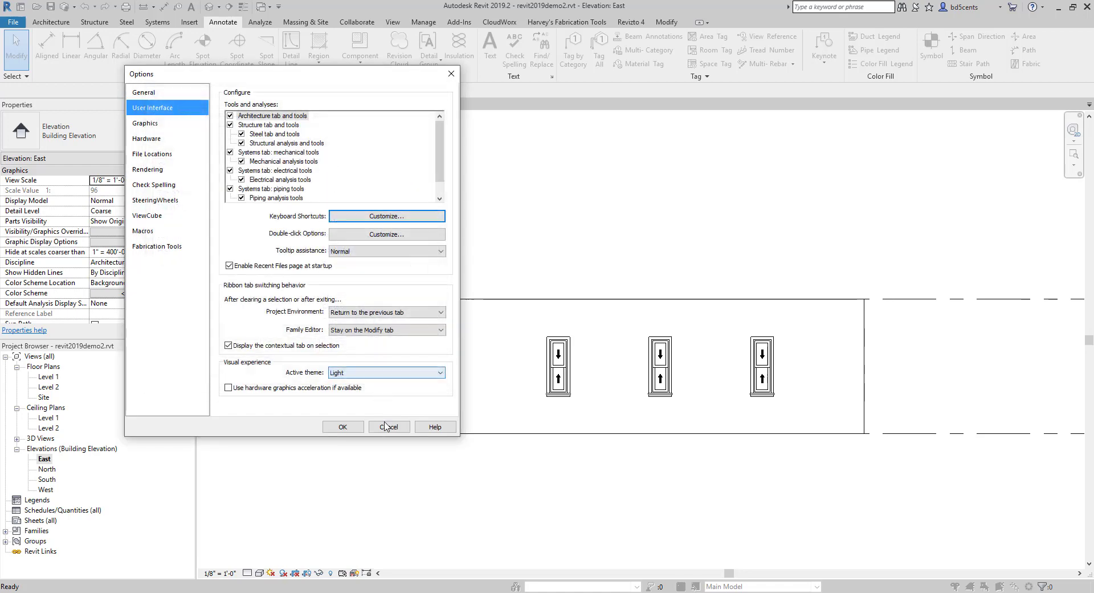
{"action": "left_click", "coordinate": [388, 426]}
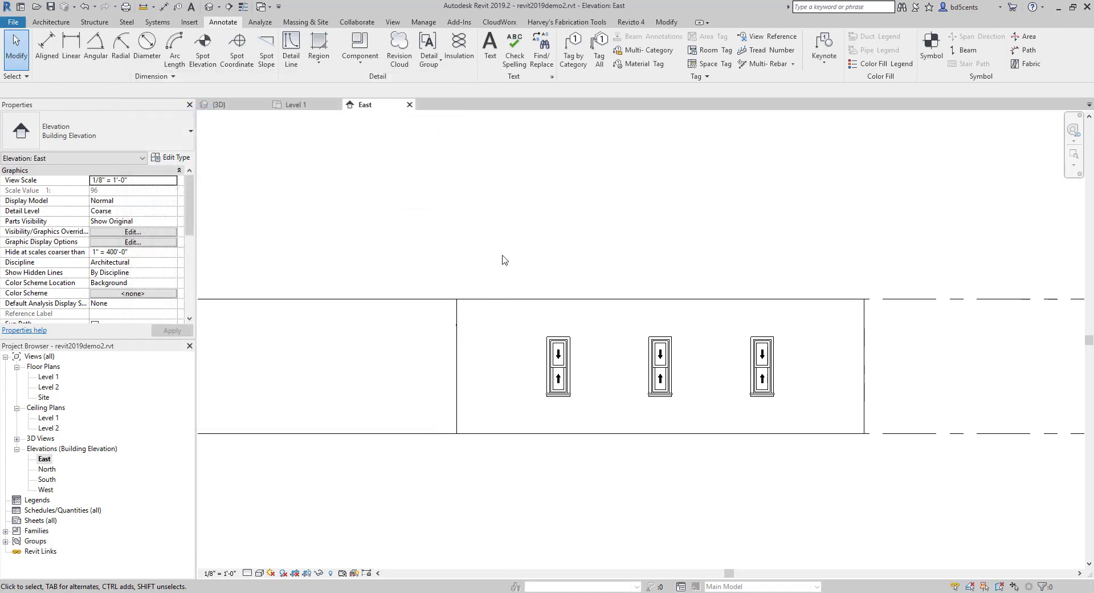
Change the middle double-hung window in the East elevation to the Fixed 36" x 48" type
{"action": "scroll", "coordinate": [613, 300], "scroll_direction": "up", "scroll_amount": 2}
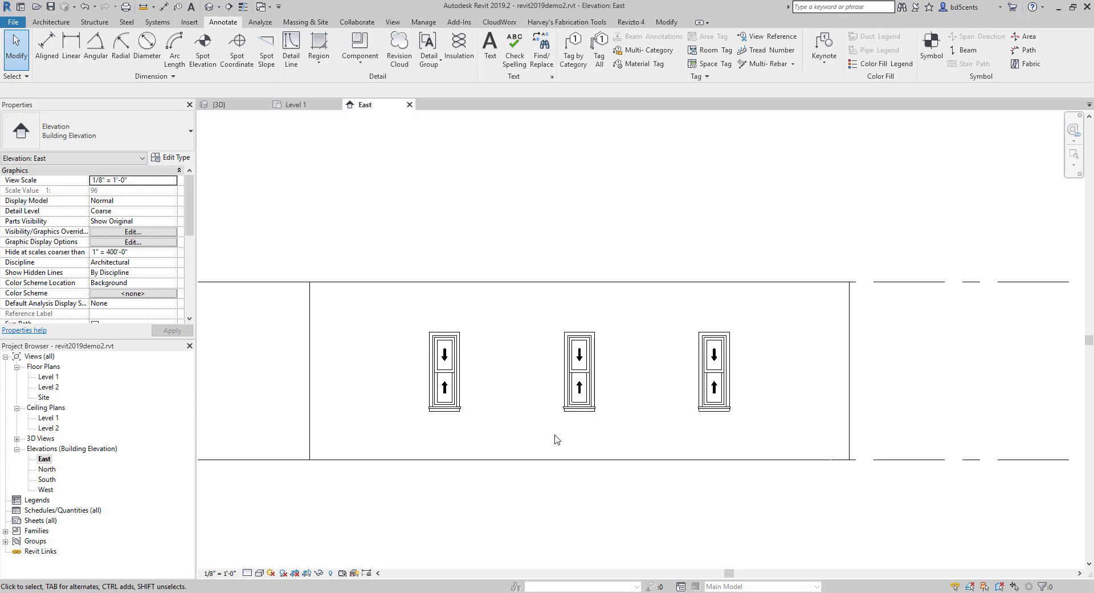
{"action": "scroll", "coordinate": [552, 447], "scroll_direction": "up", "scroll_amount": 2}
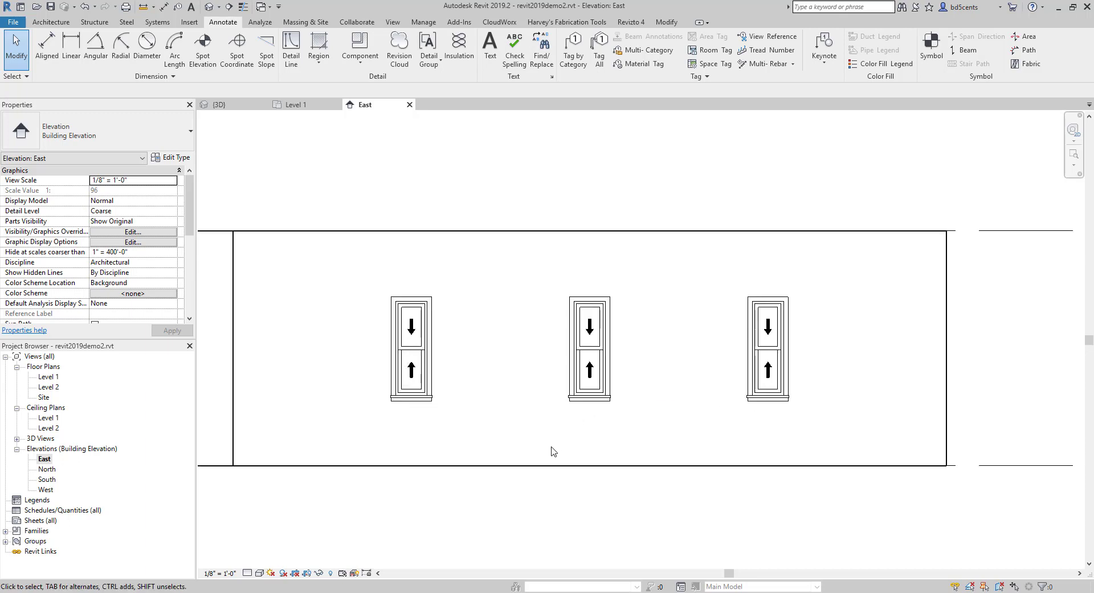
{"action": "left_click", "coordinate": [580, 340]}
{"action": "left_click", "coordinate": [101, 122]}
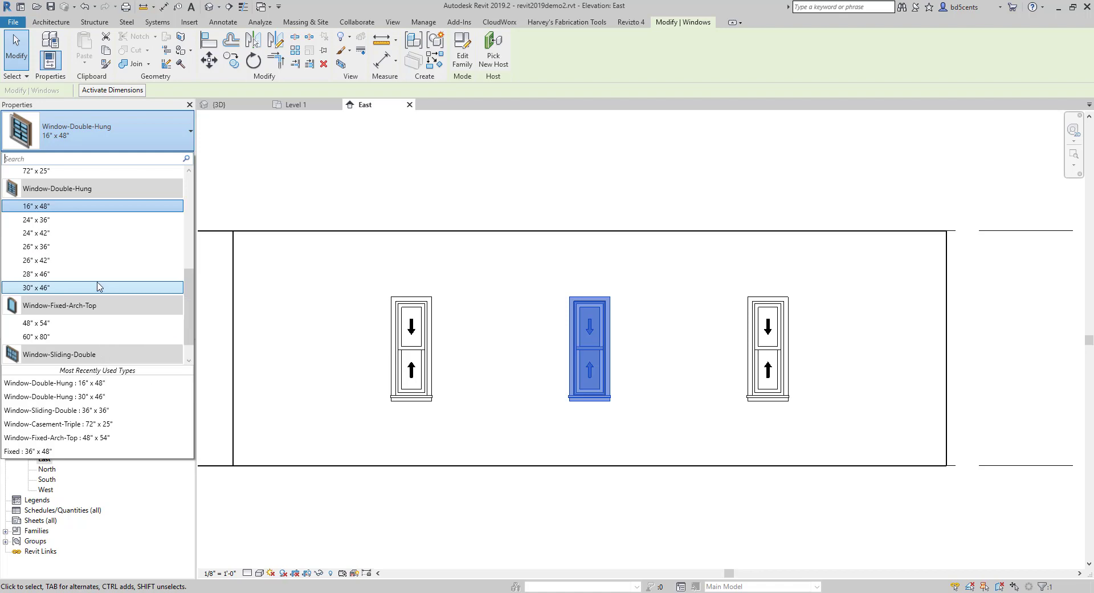
{"action": "scroll", "coordinate": [92, 292], "scroll_direction": "up", "scroll_amount": 6}
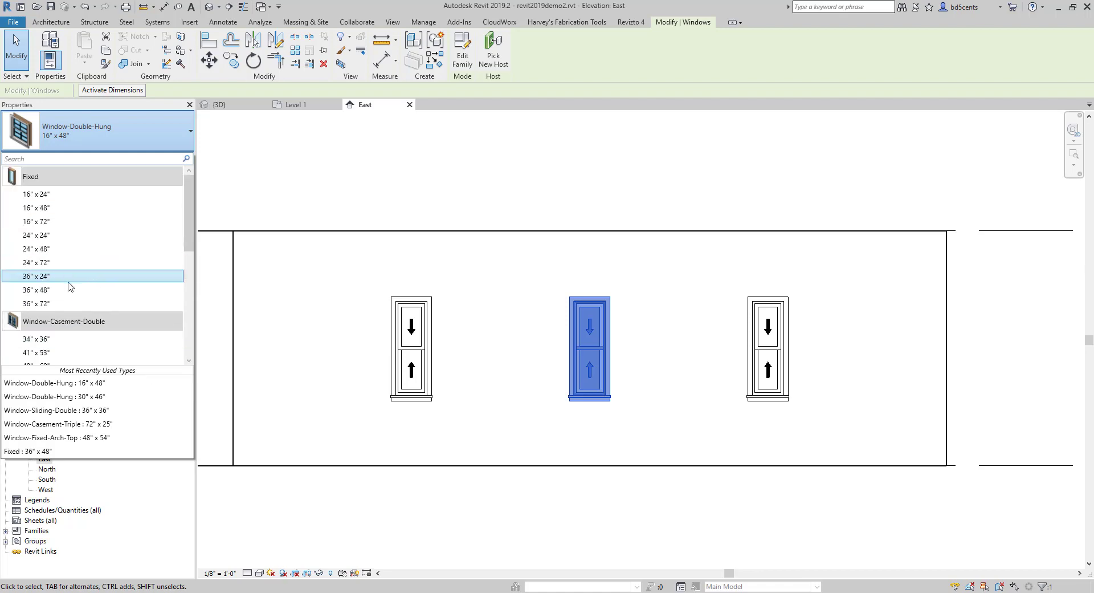
{"action": "left_click", "coordinate": [57, 289]}
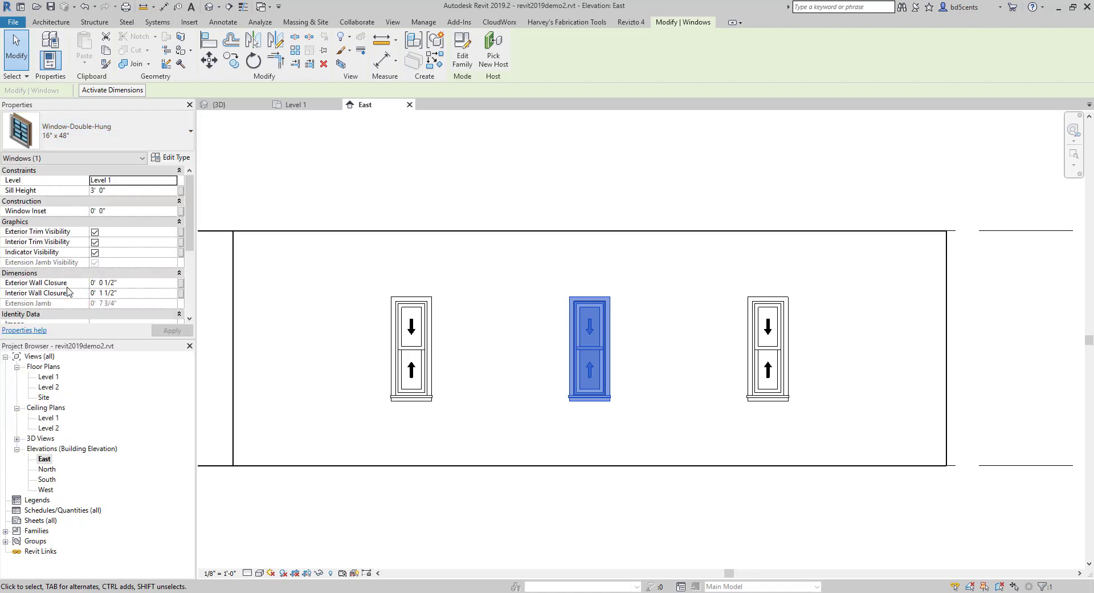
{"action": "left_click", "coordinate": [572, 171]}
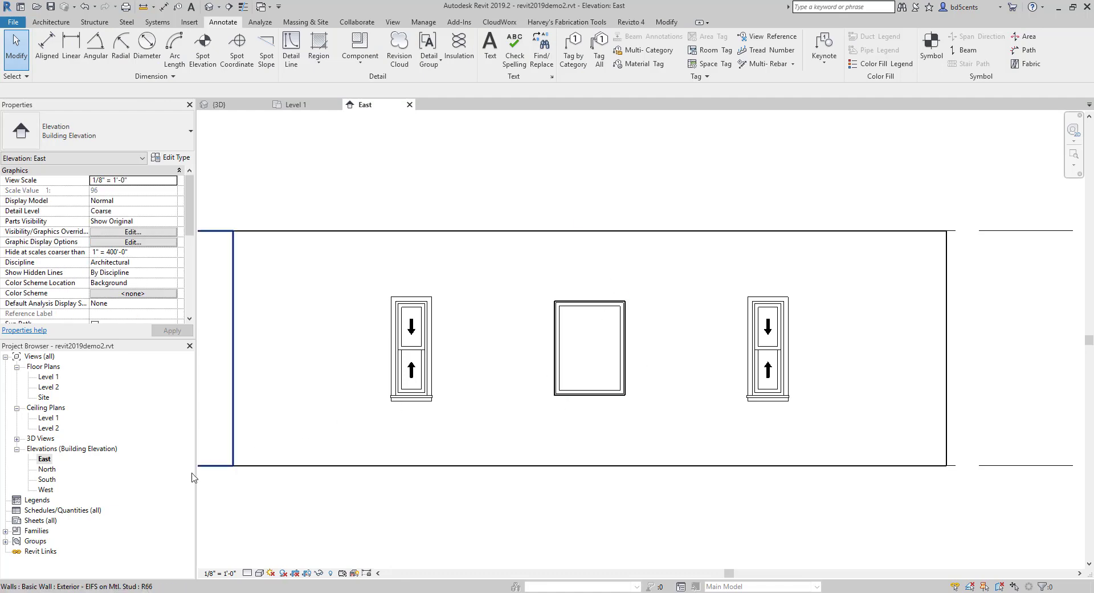
Open the Level 1 floor plan and examine the tag of the middle window in the east wall
{"action": "double_click", "coordinate": [49, 376]}
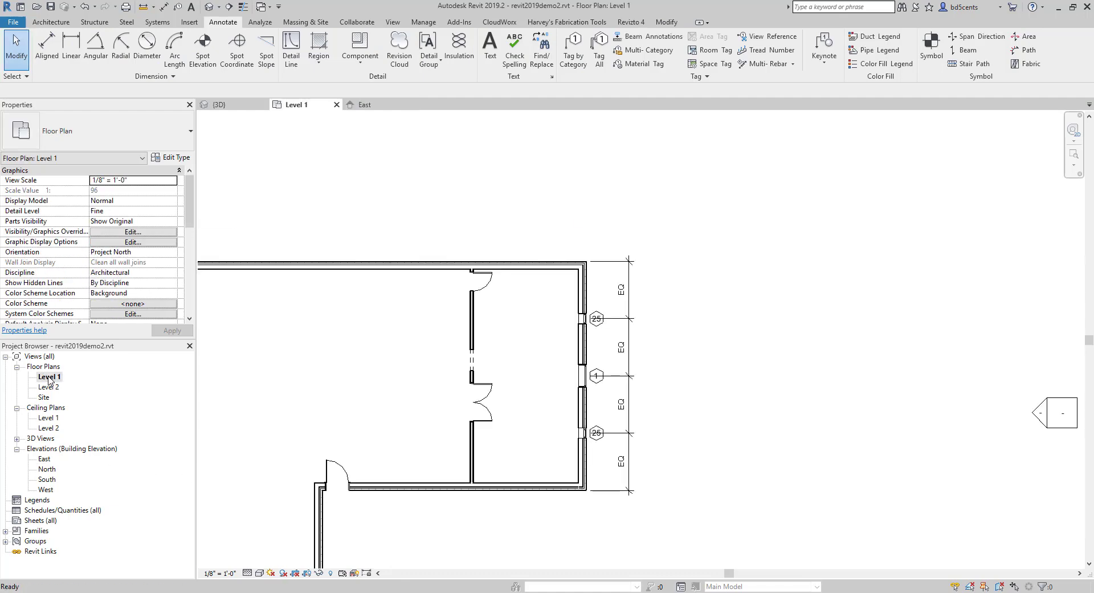
{"action": "scroll", "coordinate": [615, 379], "scroll_direction": "up", "scroll_amount": 2}
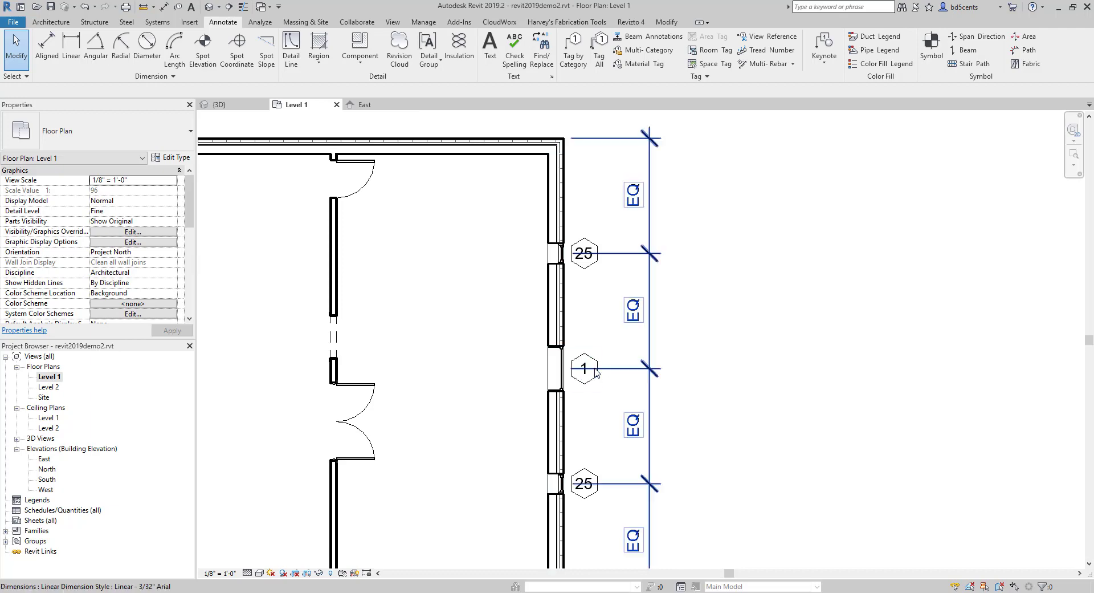
{"action": "middle_click_drag", "start_coordinate": [617, 331], "coordinate": [615, 254]}
{"action": "scroll", "coordinate": [586, 278], "scroll_direction": "up", "scroll_amount": 2}
{"action": "scroll", "coordinate": [547, 312], "scroll_direction": "up", "scroll_amount": 3}
{"action": "scroll", "coordinate": [548, 314], "scroll_direction": "down", "scroll_amount": 3}
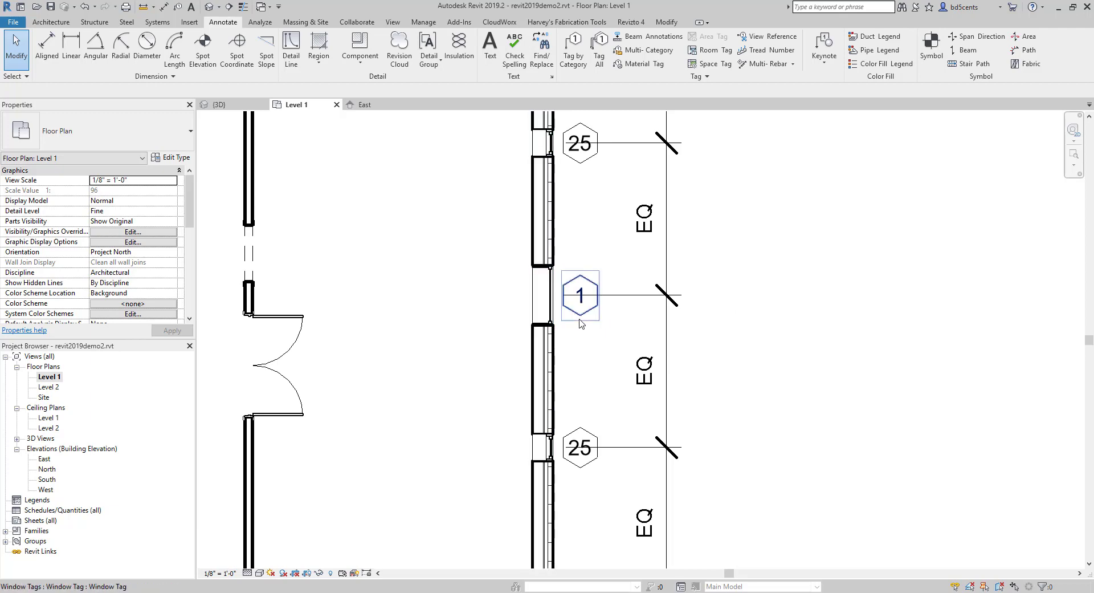
Set the head height of the middle east window to 8'
{"action": "left_click", "coordinate": [543, 296]}
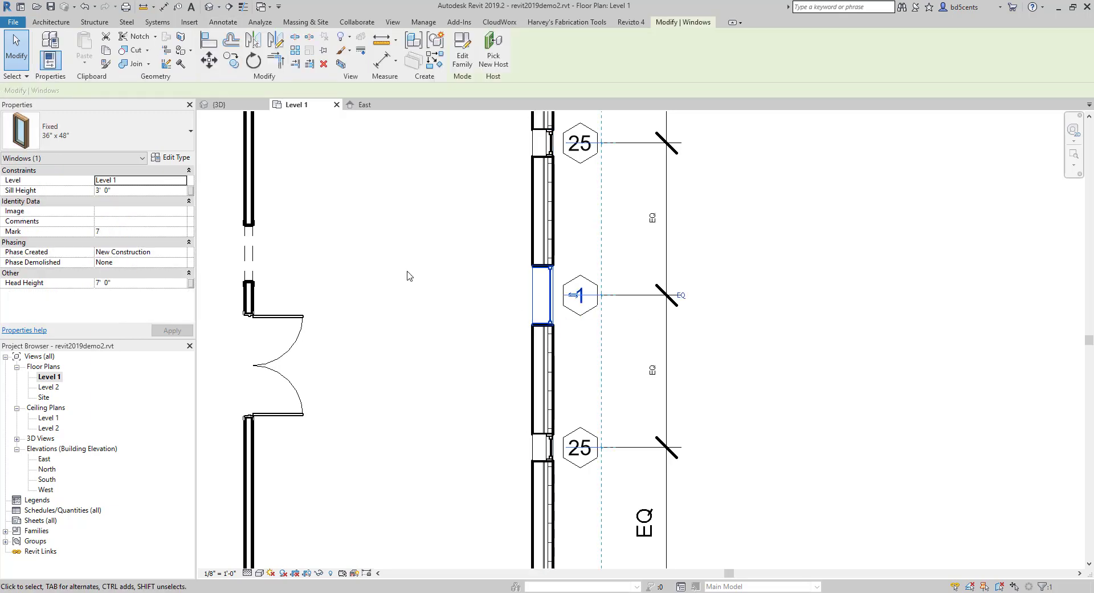
{"action": "left_click", "coordinate": [125, 283]}
{"action": "type", "text": "8"}
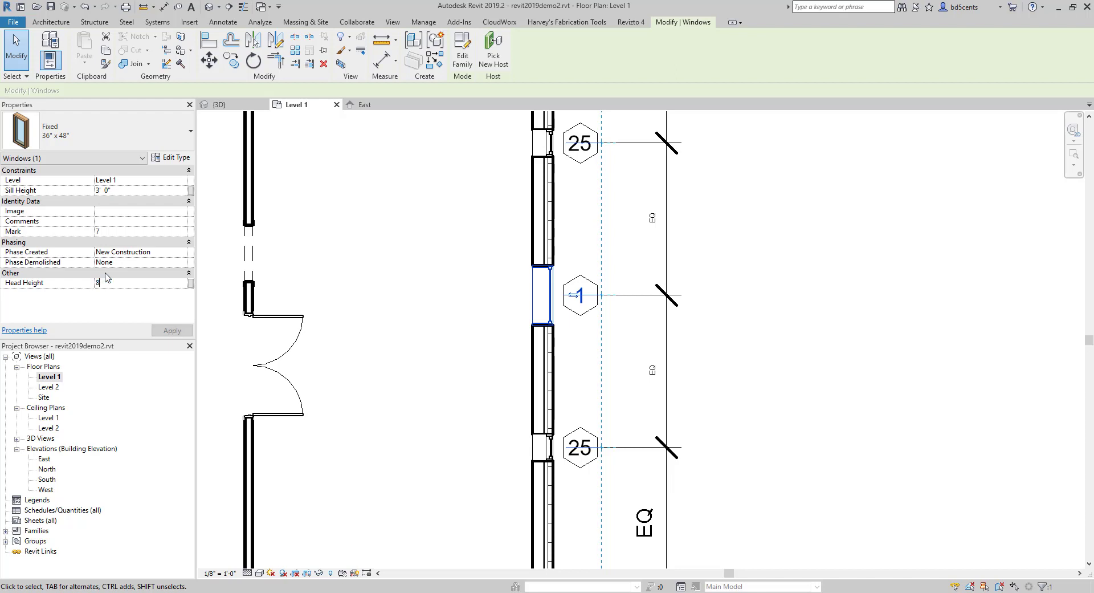
{"action": "type", "text": "'"}
{"action": "key", "text": "Return"}
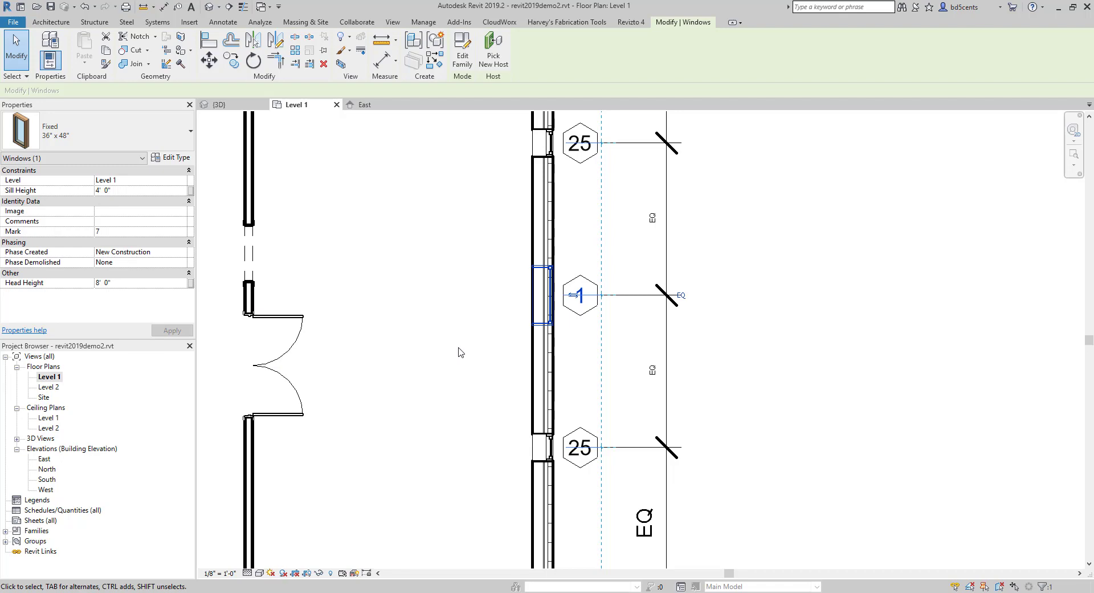
Create two similar Fixed 36" x 48" windows in the north wall, between the interior partition and the northeast corner
{"action": "scroll", "coordinate": [464, 396], "scroll_direction": "down", "scroll_amount": 1}
{"action": "middle_click_drag", "start_coordinate": [488, 319], "coordinate": [505, 415]}
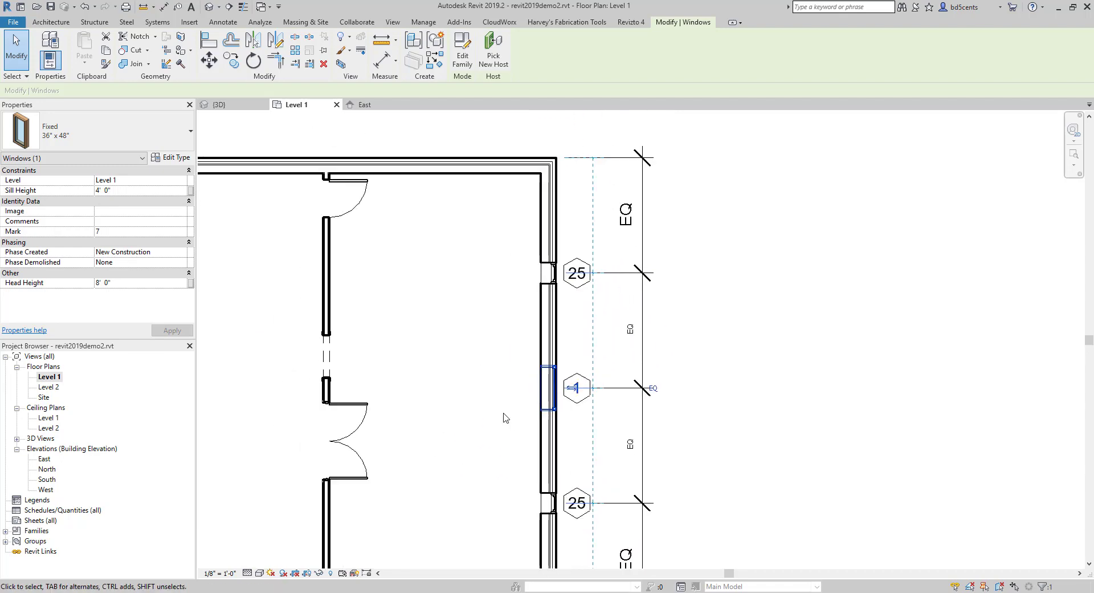
{"action": "right_click", "coordinate": [545, 408]}
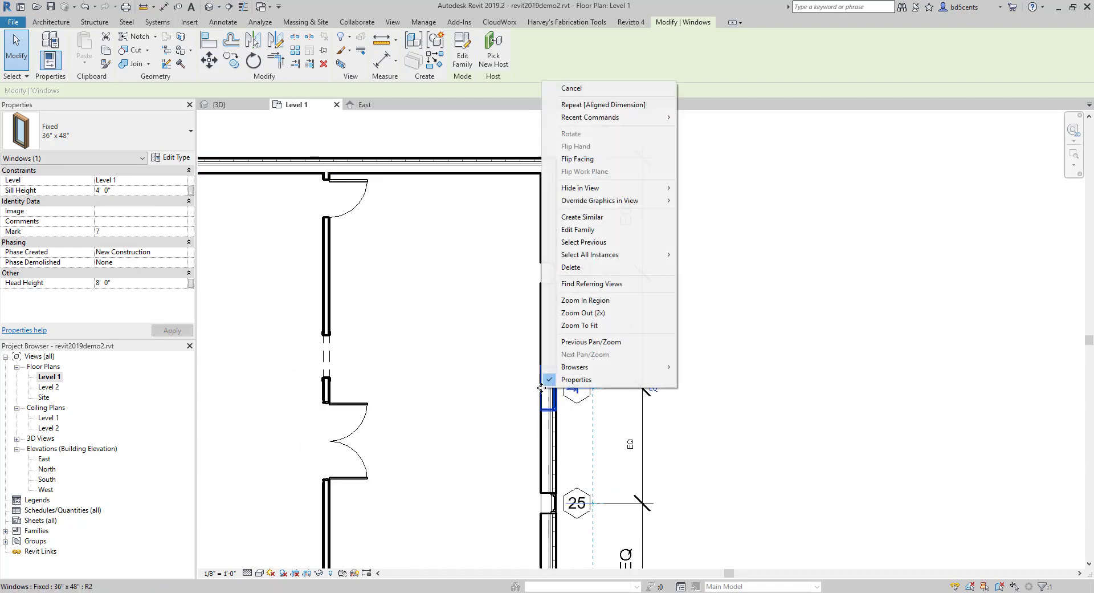
{"action": "left_click", "coordinate": [593, 217]}
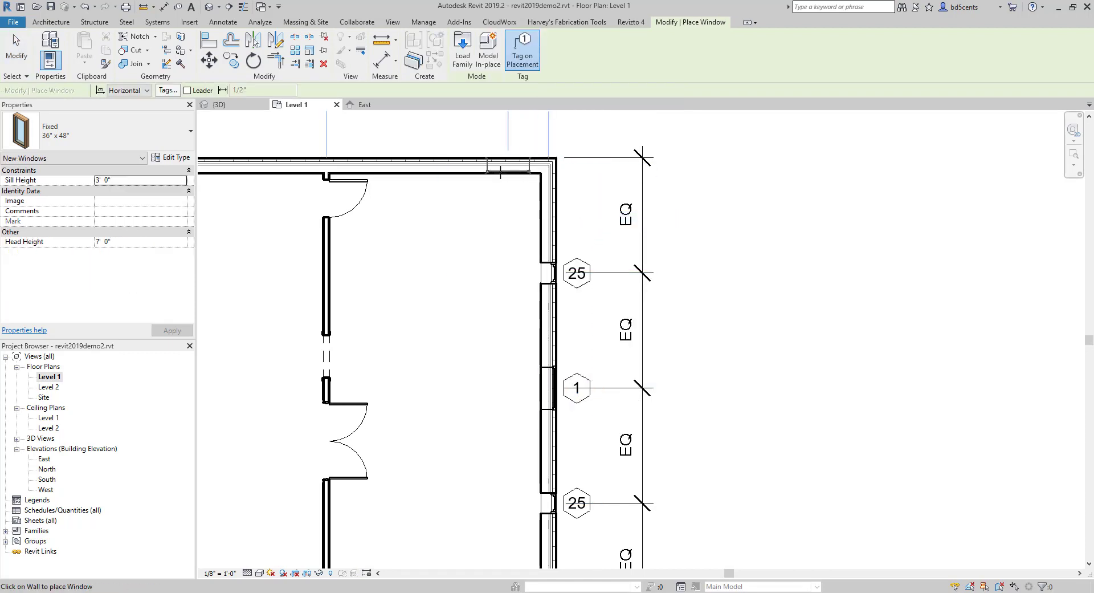
{"action": "left_click", "coordinate": [483, 160]}
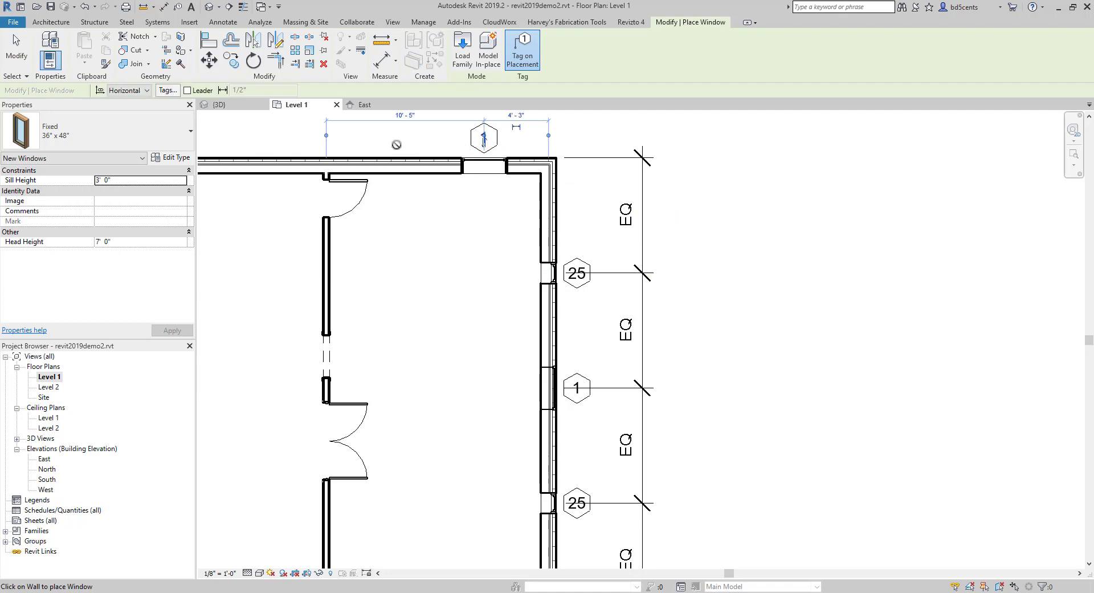
{"action": "left_click", "coordinate": [392, 161]}
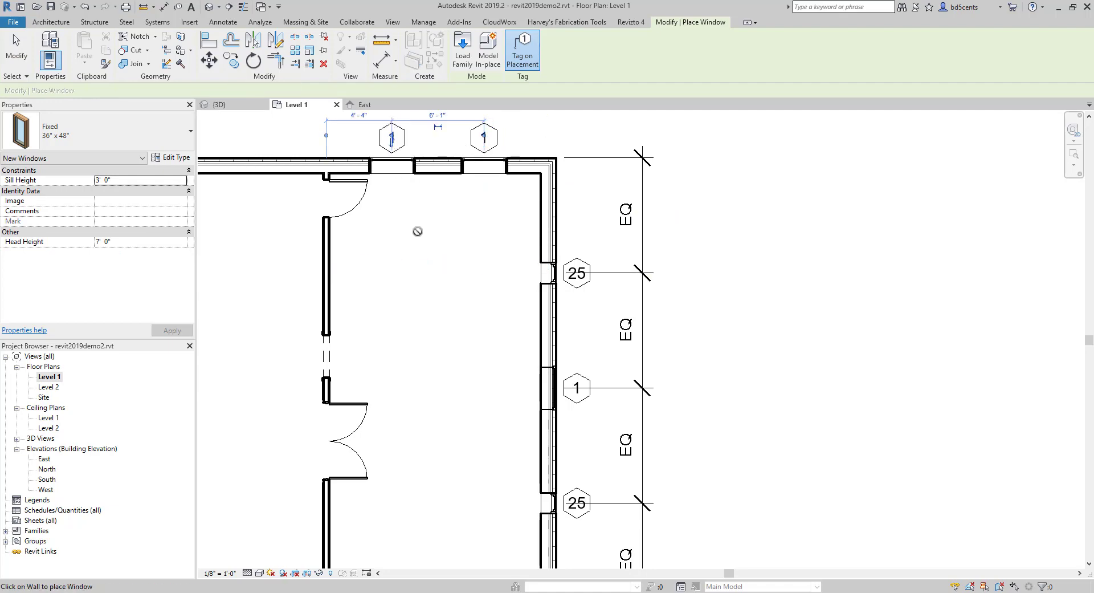
{"action": "middle_click_drag", "start_coordinate": [359, 220], "coordinate": [388, 344]}
{"action": "scroll", "coordinate": [416, 313], "scroll_direction": "down", "scroll_amount": 1}
{"action": "key", "text": "Escape"}
{"action": "key", "text": "Escape"}
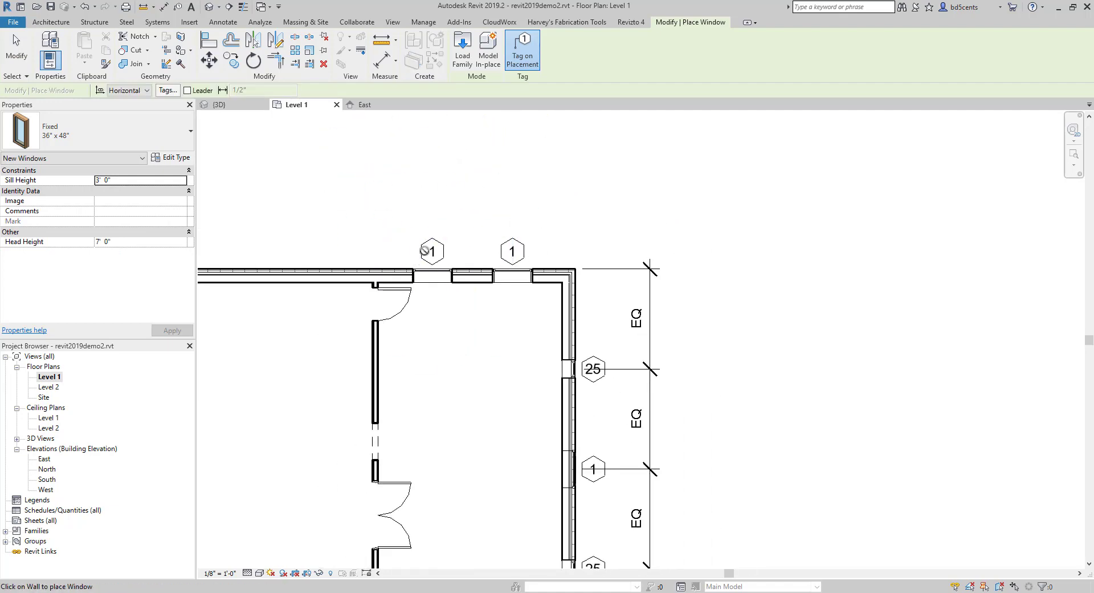
Examine how the raised middle east window is drawn in plan compared with the two new north windows
{"action": "scroll", "coordinate": [516, 394], "scroll_direction": "down", "scroll_amount": 1}
{"action": "middle_click_drag", "start_coordinate": [522, 421], "coordinate": [497, 320]}
{"action": "scroll", "coordinate": [530, 347], "scroll_direction": "up", "scroll_amount": 3}
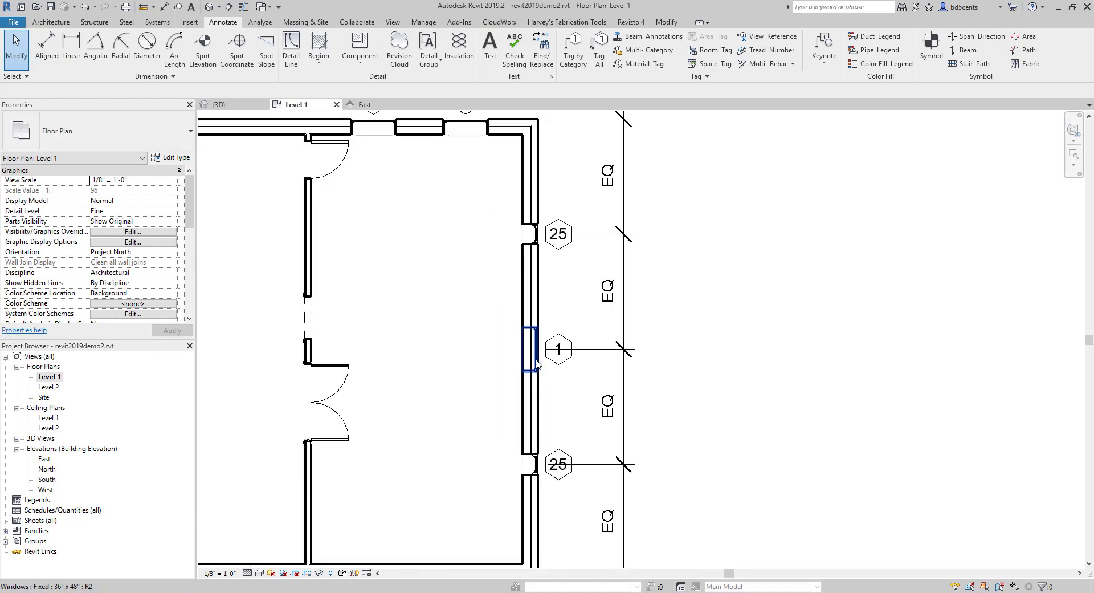
{"action": "scroll", "coordinate": [522, 375], "scroll_direction": "up", "scroll_amount": 2}
{"action": "middle_click_drag", "start_coordinate": [527, 359], "coordinate": [511, 398]}
{"action": "scroll", "coordinate": [522, 377], "scroll_direction": "down", "scroll_amount": 3}
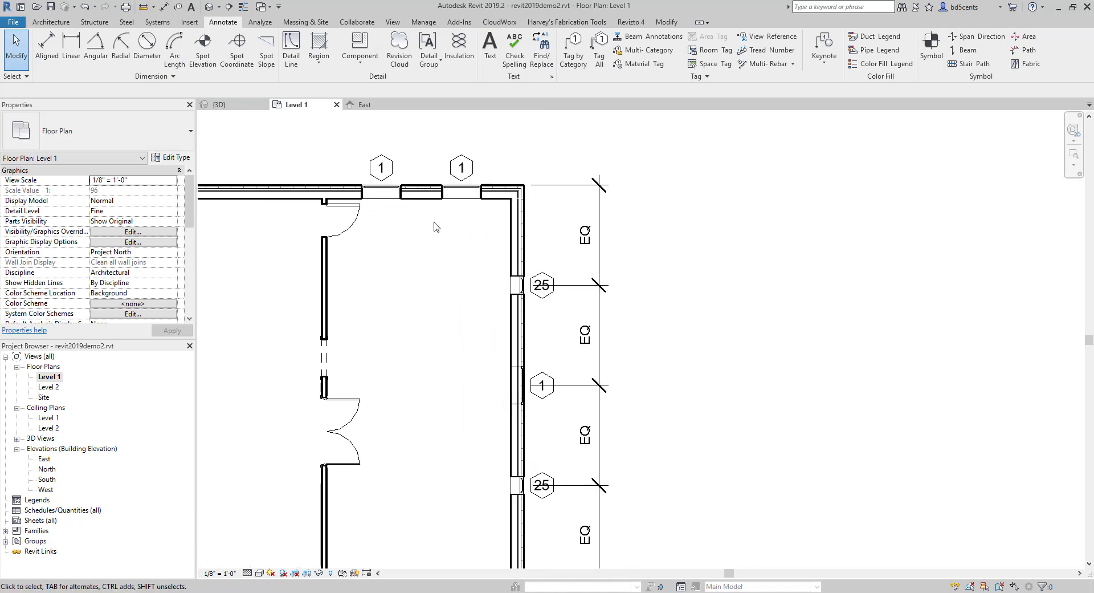
{"action": "scroll", "coordinate": [522, 364], "scroll_direction": "up", "scroll_amount": 3}
{"action": "left_click", "coordinate": [516, 382]}
{"action": "scroll", "coordinate": [489, 371], "scroll_direction": "down", "scroll_amount": 3}
{"action": "left_click", "coordinate": [488, 370]}
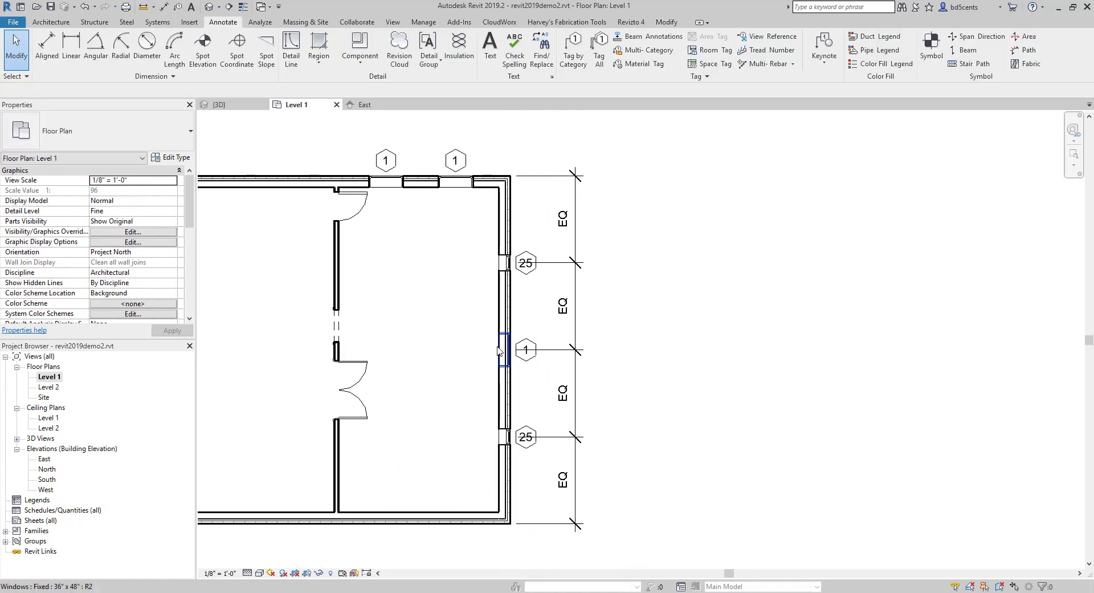
{"action": "left_click", "coordinate": [505, 349]}
{"action": "scroll", "coordinate": [505, 349], "scroll_direction": "up", "scroll_amount": 2}
{"action": "left_click", "coordinate": [344, 305]}
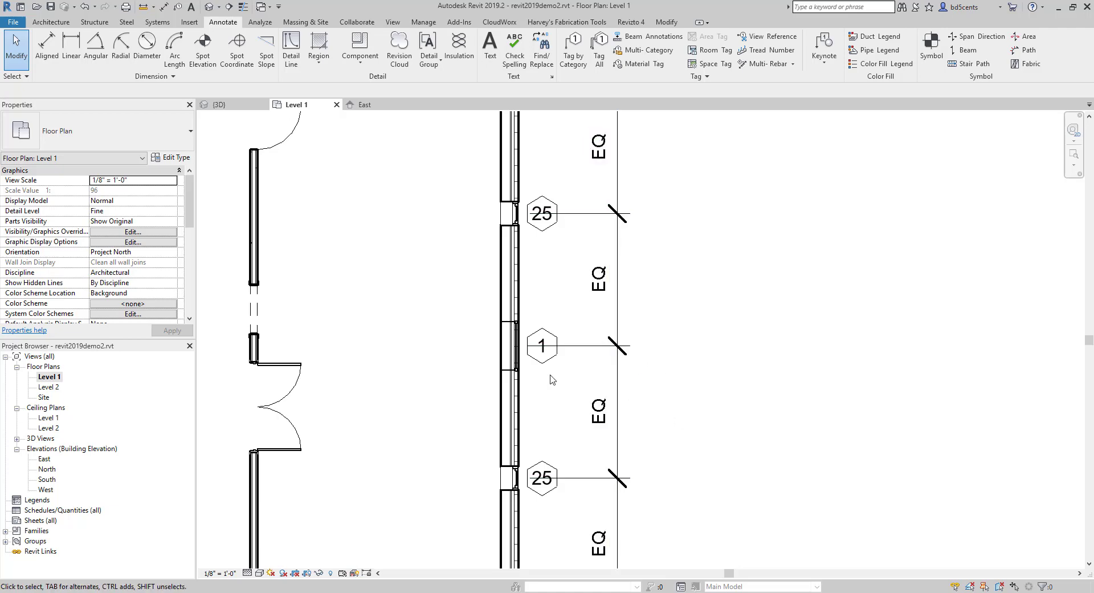
{"action": "scroll", "coordinate": [599, 413], "scroll_direction": "down", "scroll_amount": 2}
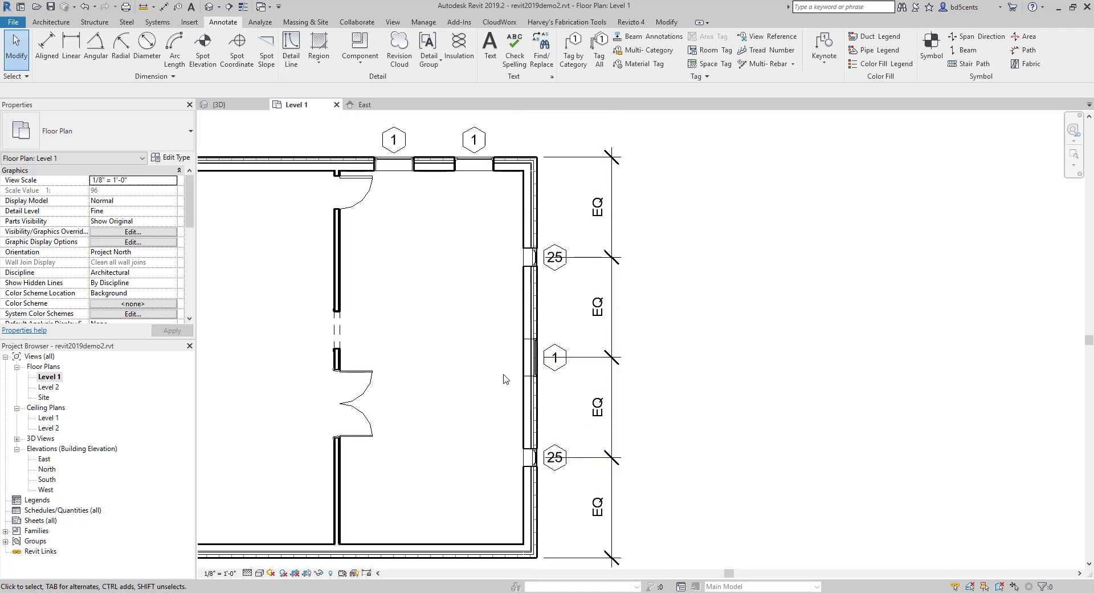
Select the middle east window and each north window in turn to compare their sill and head heights
{"action": "scroll", "coordinate": [506, 310], "scroll_direction": "up", "scroll_amount": 1}
{"action": "left_click", "coordinate": [530, 365]}
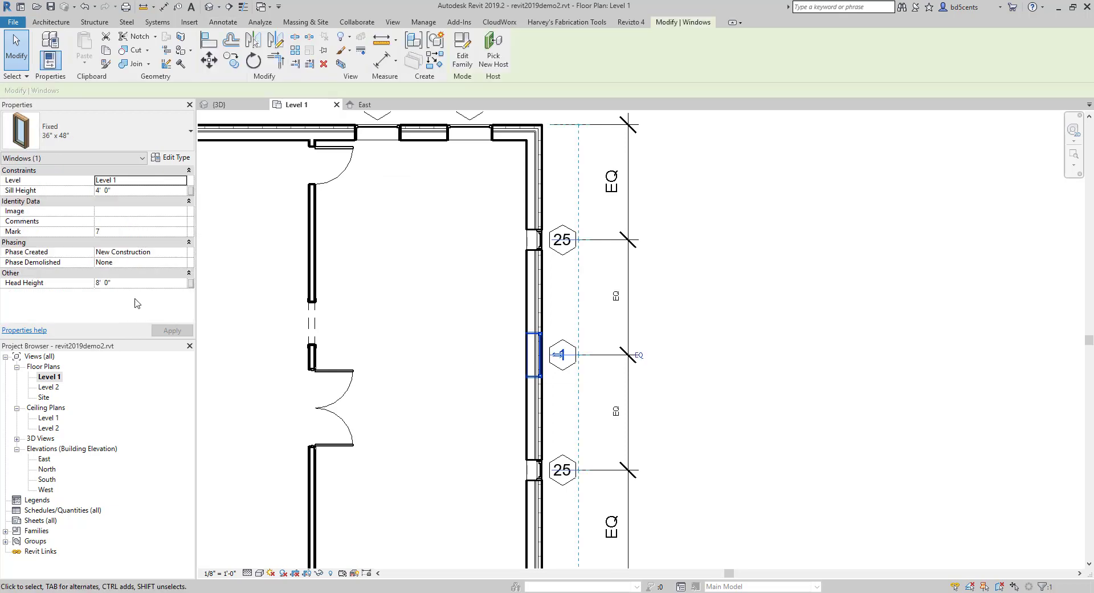
{"action": "middle_click_drag", "start_coordinate": [434, 355], "coordinate": [442, 453]}
{"action": "left_click", "coordinate": [479, 233]}
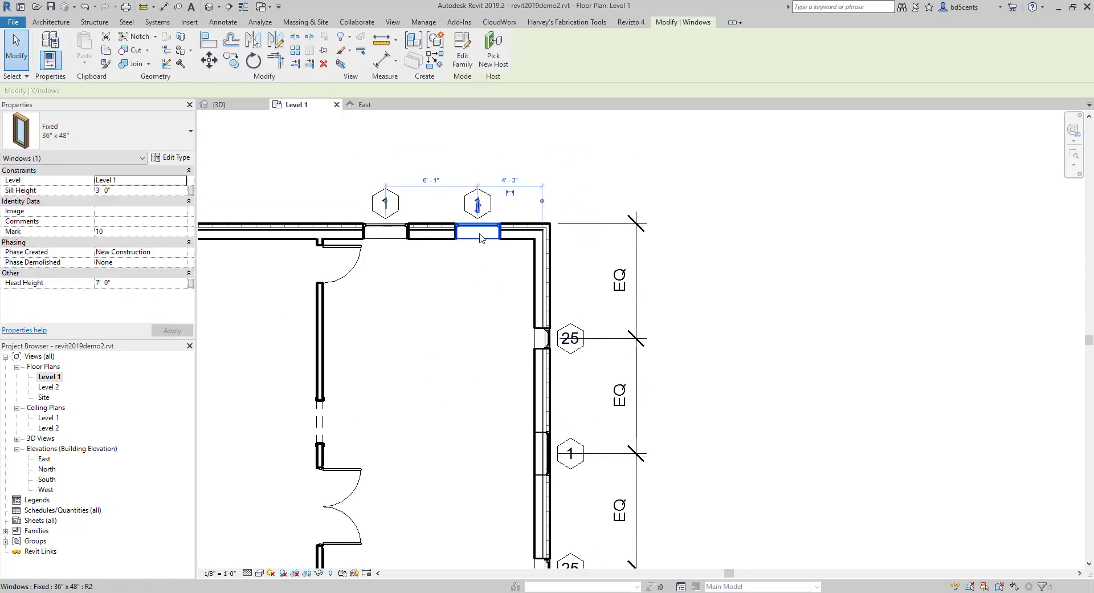
{"action": "left_click", "coordinate": [406, 232]}
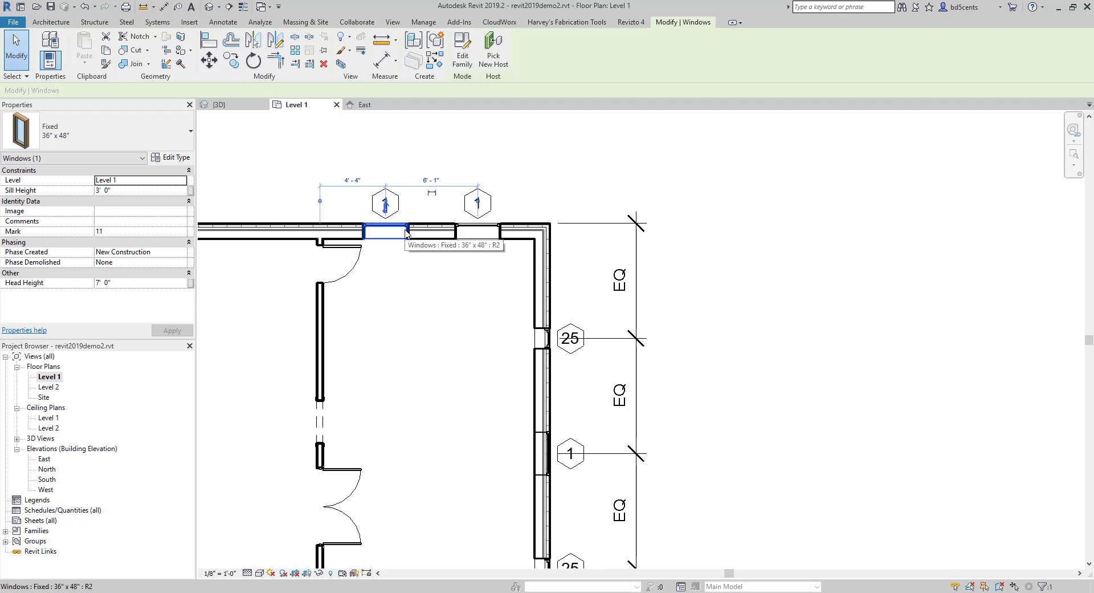
Set the head height of the north window nearest the interior partition to 9'
{"action": "left_click", "coordinate": [139, 285]}
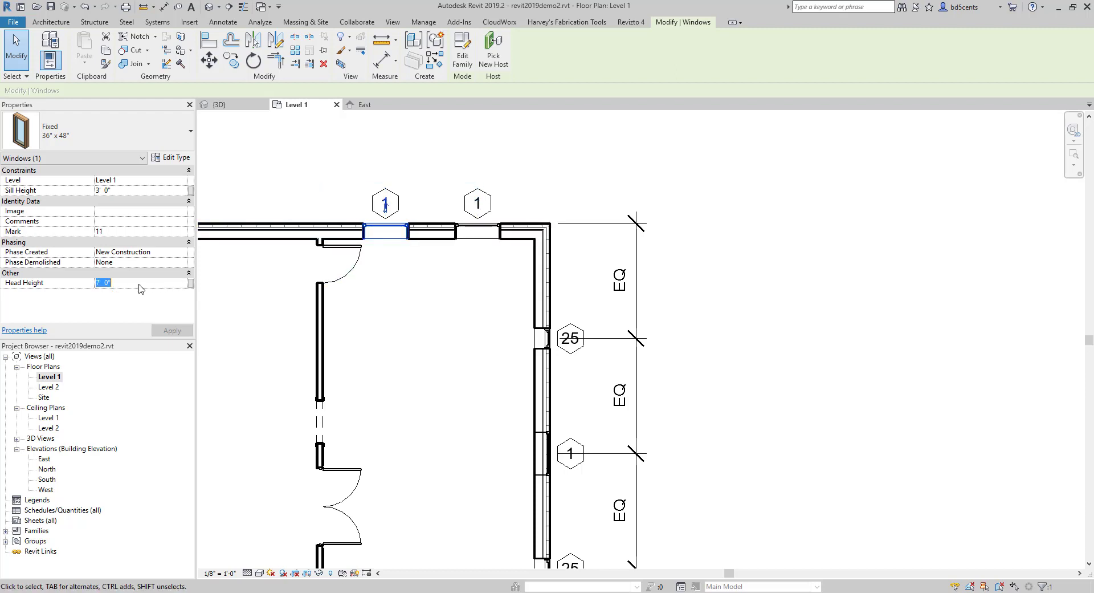
{"action": "type", "text": "9"}
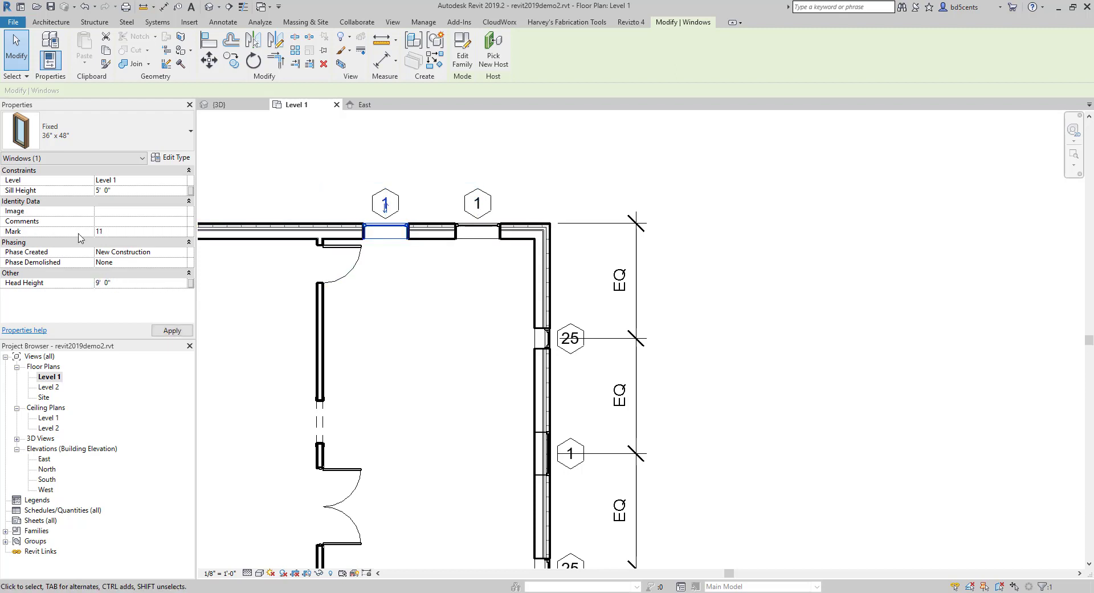
{"action": "left_click", "coordinate": [438, 283]}
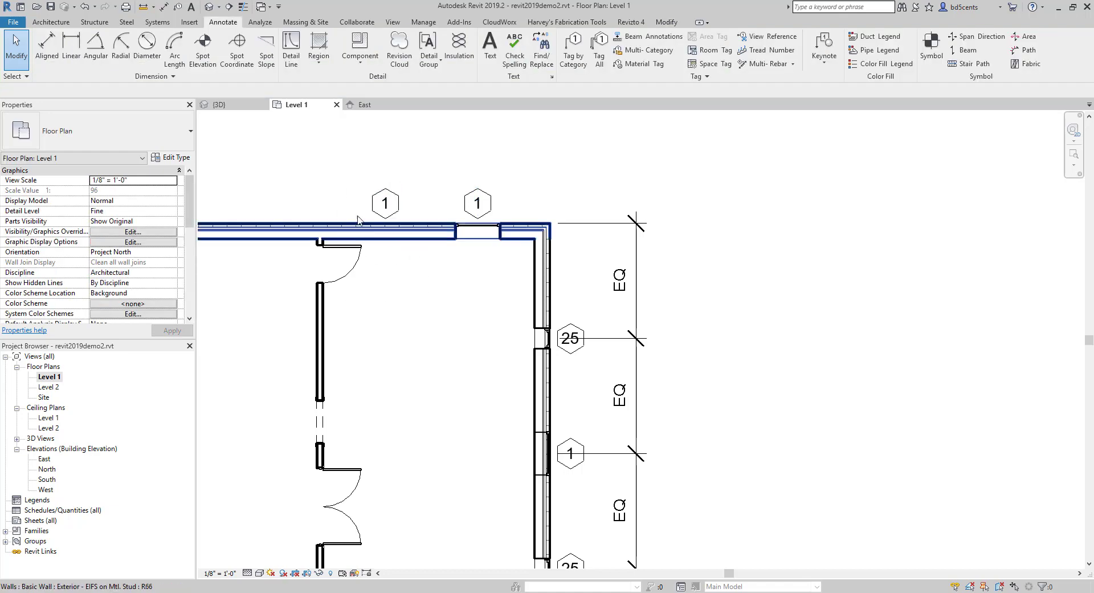
Set the head height of the north window nearest the interior partition to 6'
{"action": "left_click", "coordinate": [387, 231]}
{"action": "left_click", "coordinate": [145, 283]}
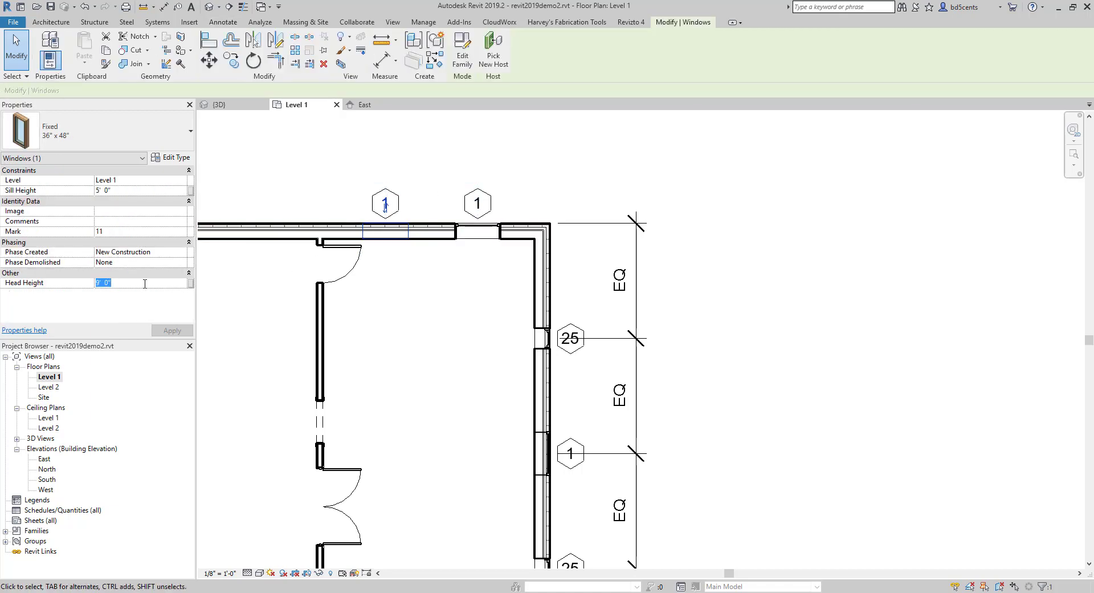
{"action": "type", "text": "6"}
{"action": "key", "text": "Return"}
{"action": "key", "text": "Escape"}
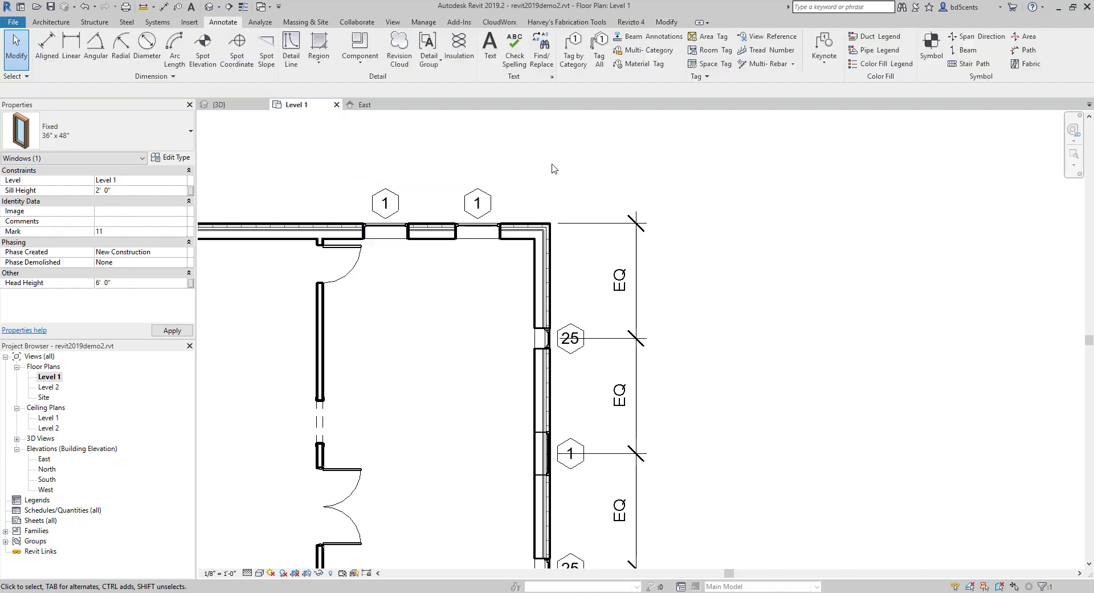
{"action": "scroll", "coordinate": [464, 415], "scroll_direction": "up", "scroll_amount": 3}
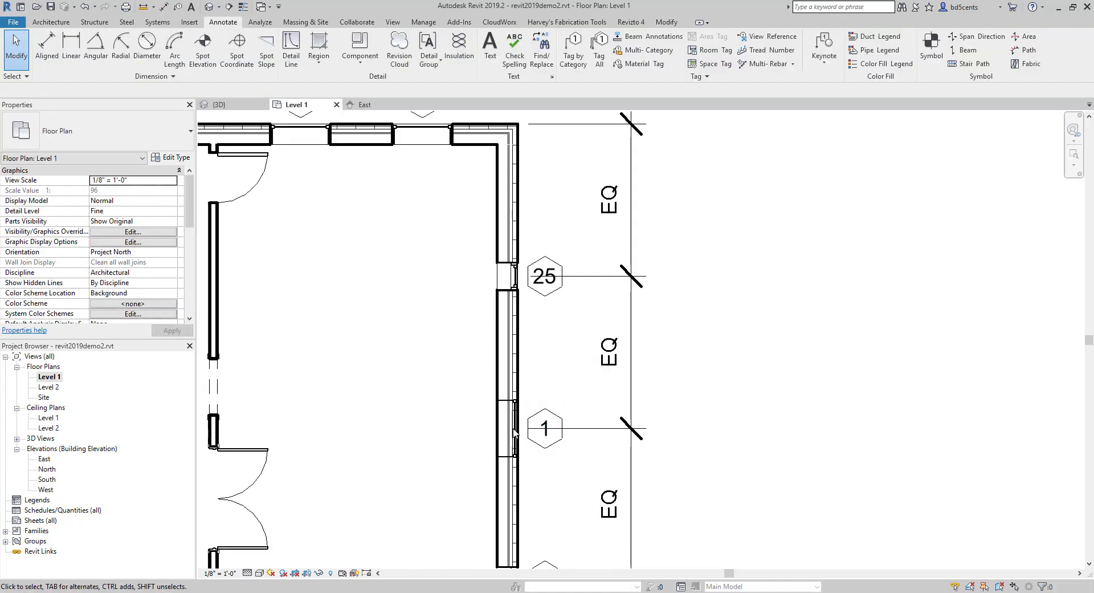
{"action": "scroll", "coordinate": [506, 410], "scroll_direction": "down", "scroll_amount": 2}
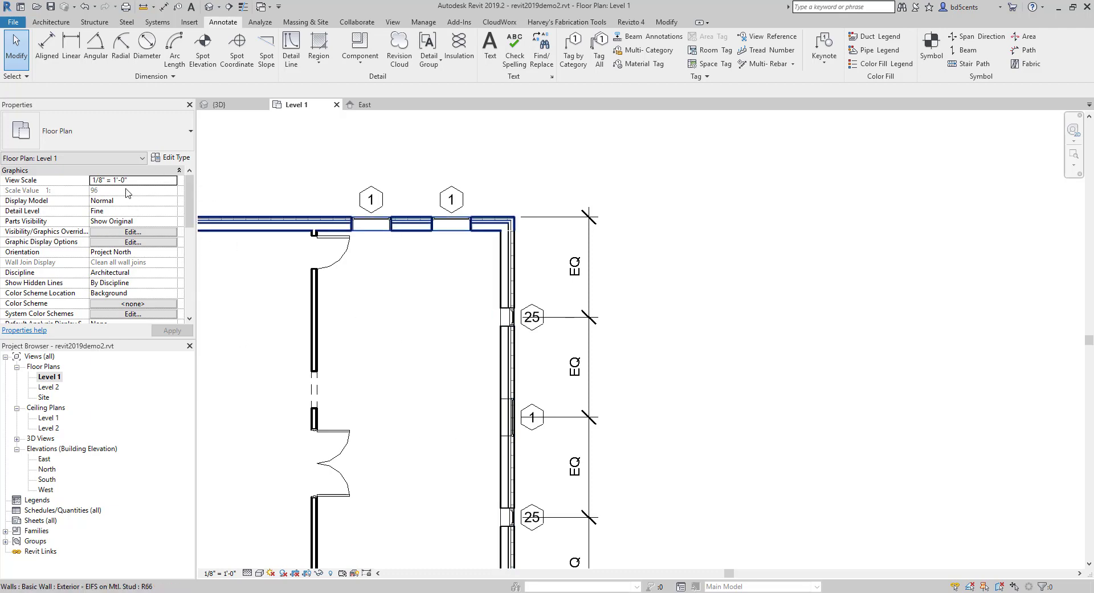
{"action": "left_click", "coordinate": [187, 163]}
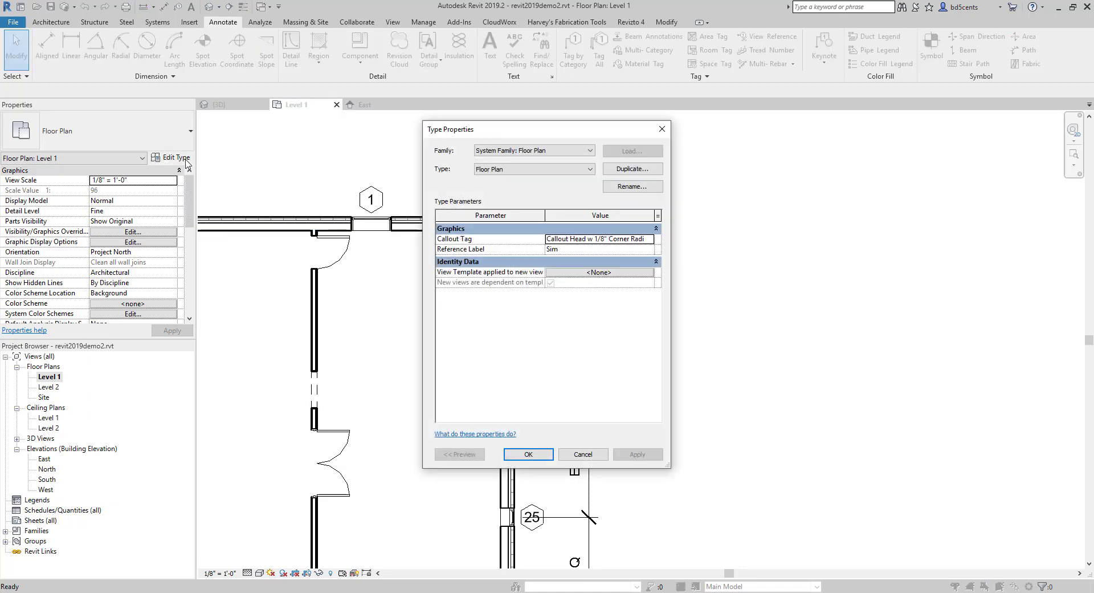
{"action": "left_click", "coordinate": [583, 454]}
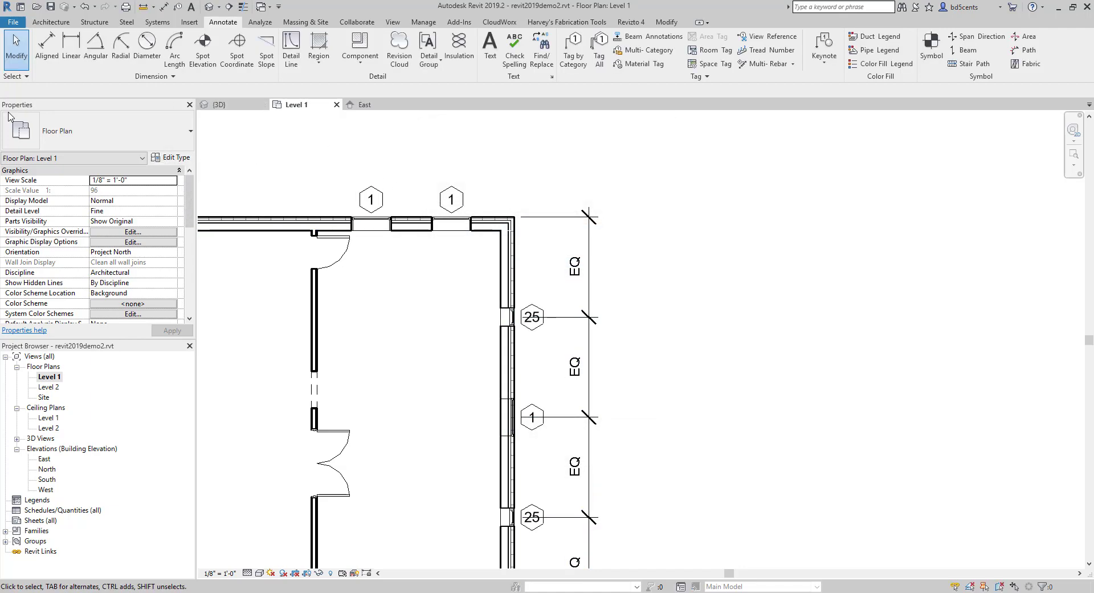
Review the type parameters of the north window nearest the partition, including its dimensions and analytical properties, without changing them
{"action": "scroll", "coordinate": [367, 221], "scroll_direction": "up", "scroll_amount": 2}
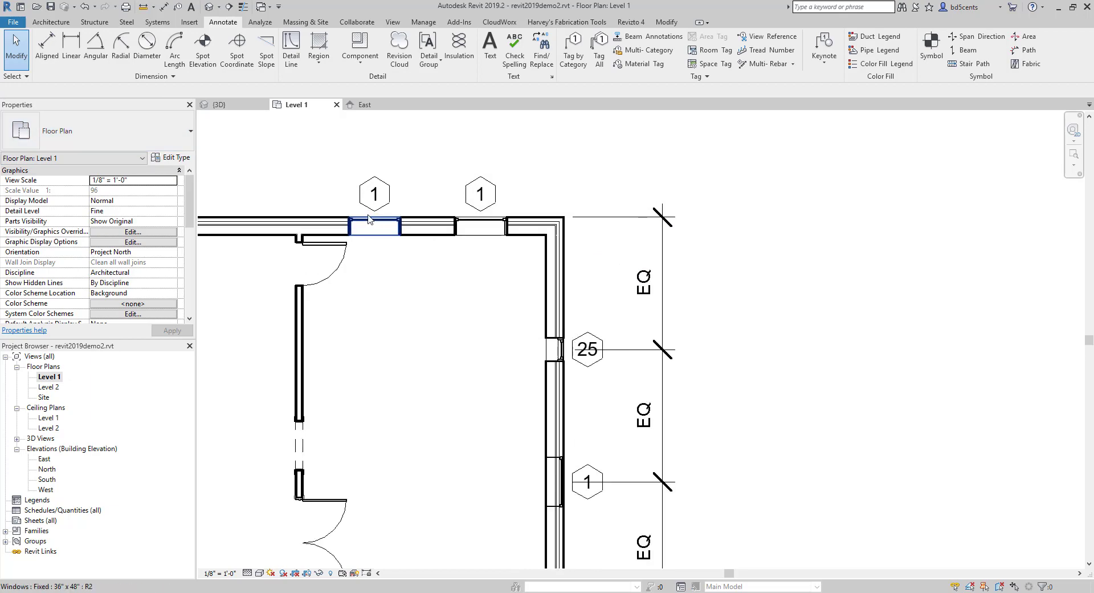
{"action": "scroll", "coordinate": [371, 224], "scroll_direction": "up", "scroll_amount": 2}
{"action": "left_click", "coordinate": [371, 224]}
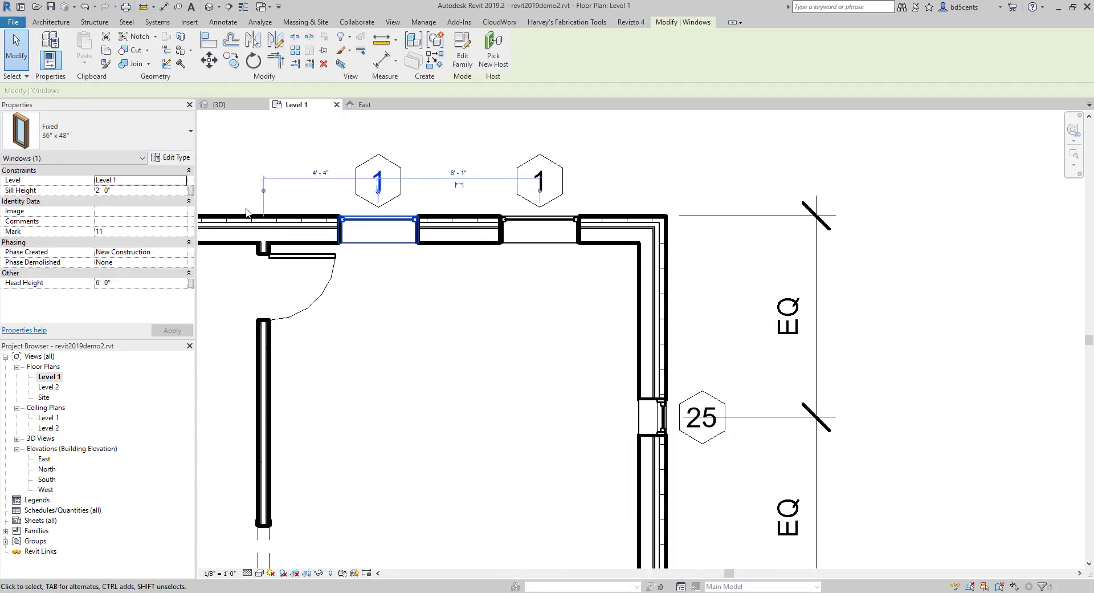
{"action": "left_click", "coordinate": [171, 157]}
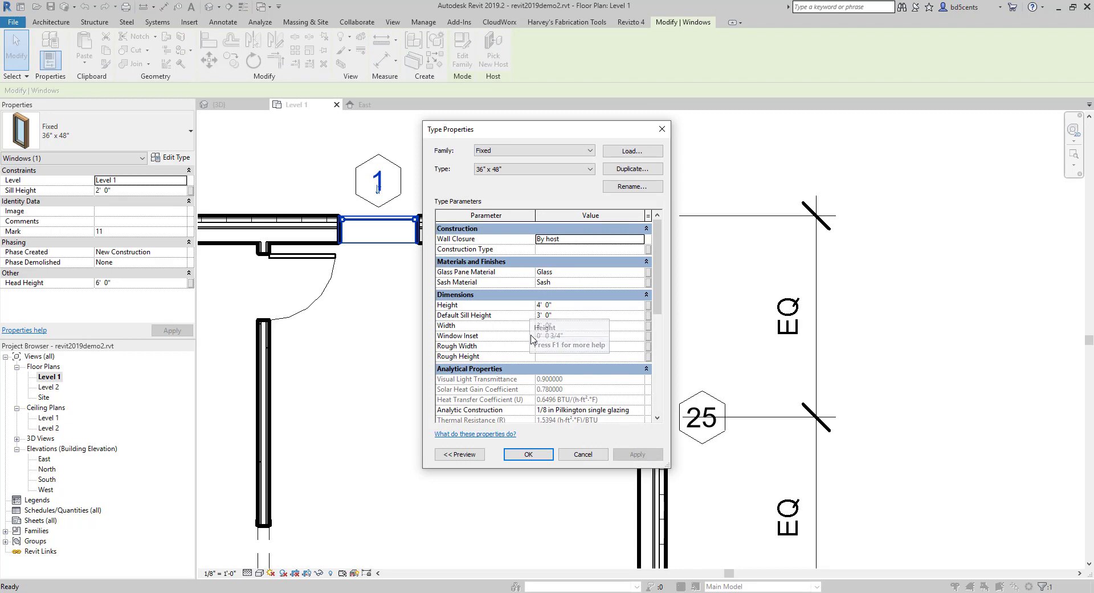
{"action": "scroll", "coordinate": [563, 363], "scroll_direction": "down", "scroll_amount": 6}
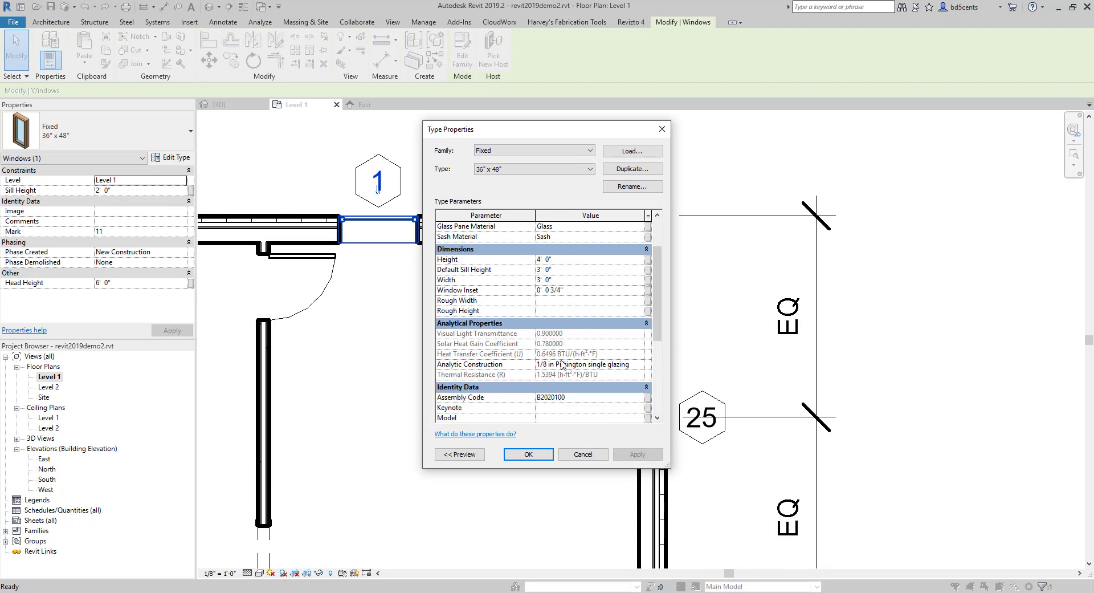
{"action": "scroll", "coordinate": [549, 381], "scroll_direction": "up", "scroll_amount": 6}
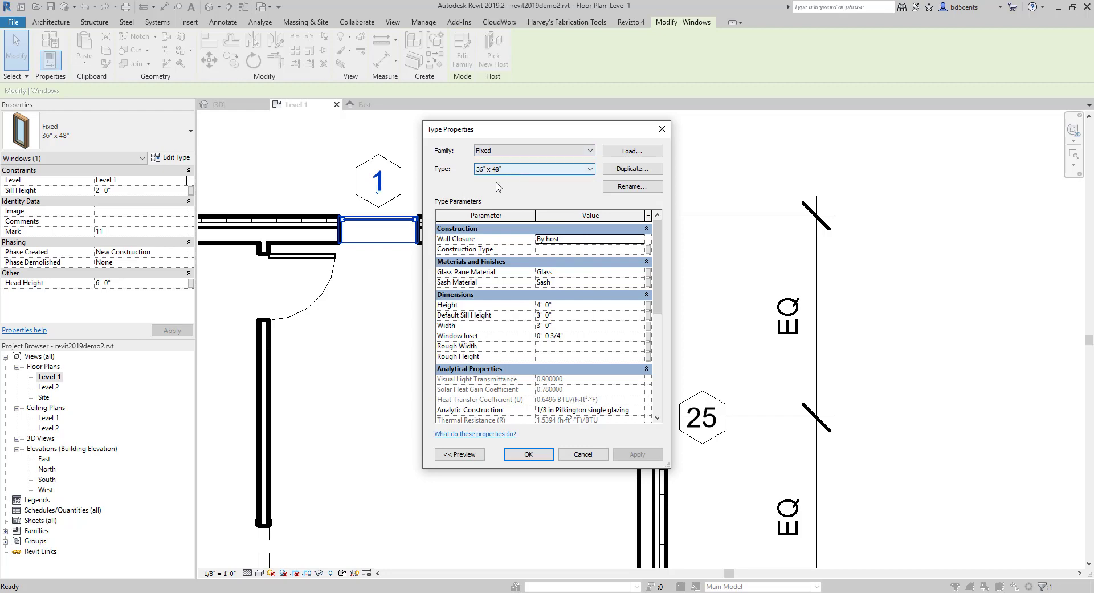
{"action": "left_click", "coordinate": [661, 129]}
{"action": "scroll", "coordinate": [402, 232], "scroll_direction": "down", "scroll_amount": 3}
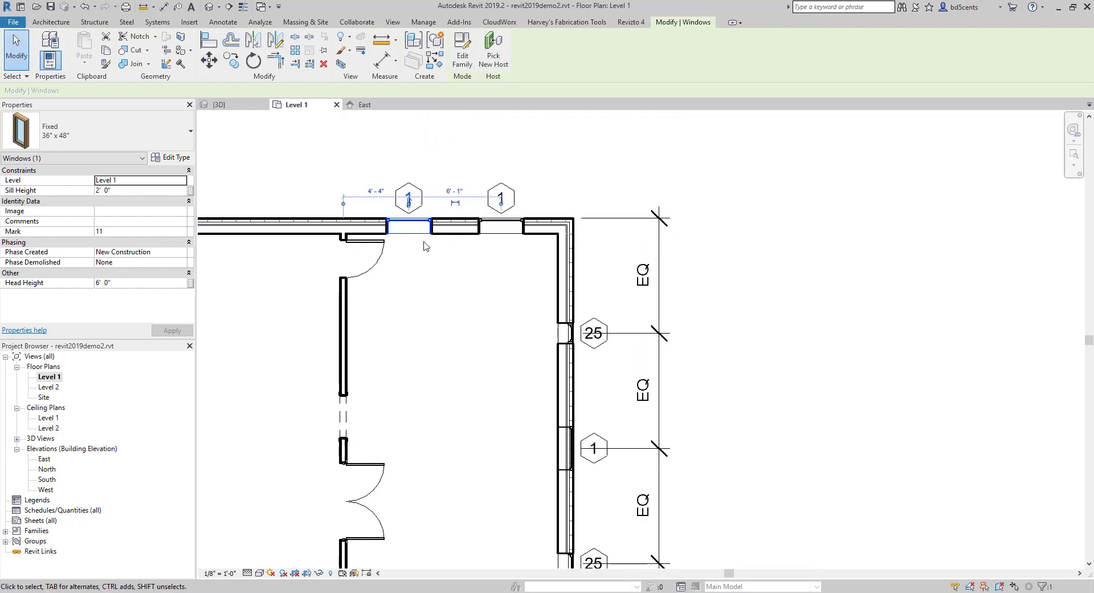
{"action": "scroll", "coordinate": [402, 231], "scroll_direction": "up", "scroll_amount": 2}
{"action": "scroll", "coordinate": [403, 232], "scroll_direction": "down", "scroll_amount": 1}
{"action": "left_click", "coordinate": [463, 214], "text": "ctrl"}
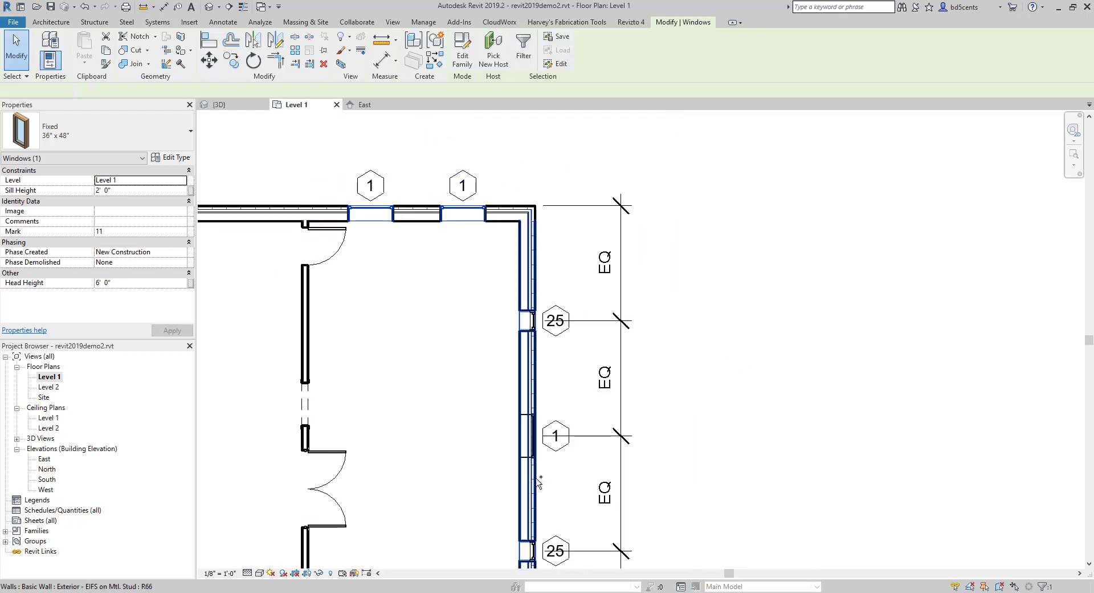
{"action": "left_click", "coordinate": [408, 255]}
Select all instances of the Fixed 36" x 48" window visible in the view and set their head height to 6'
{"action": "left_click", "coordinate": [369, 213]}
{"action": "right_click", "coordinate": [371, 212]}
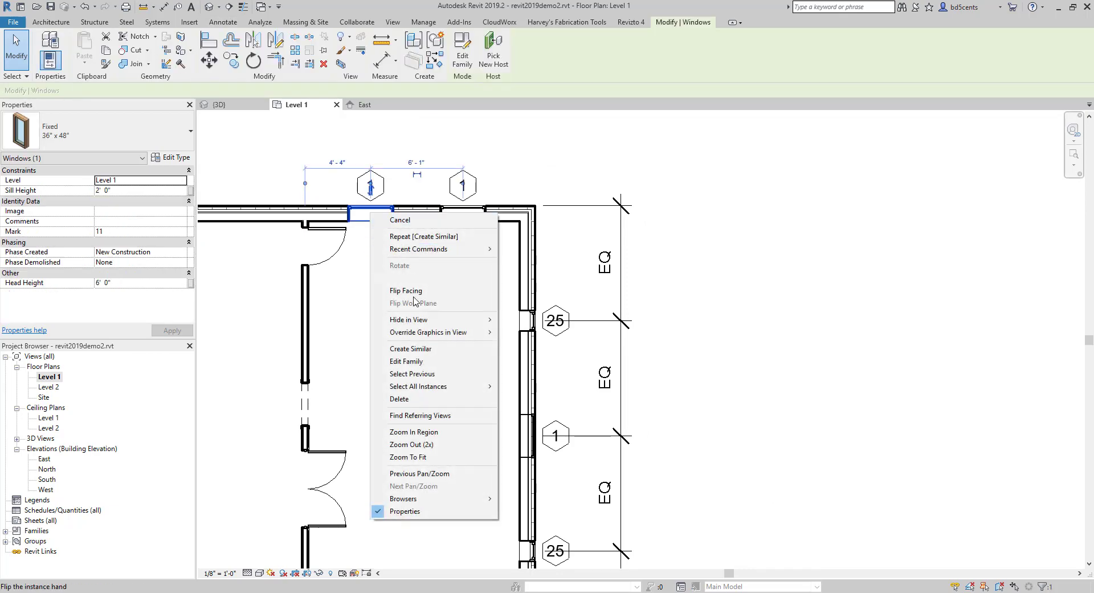
{"action": "mouse_move", "coordinate": [456, 386]}
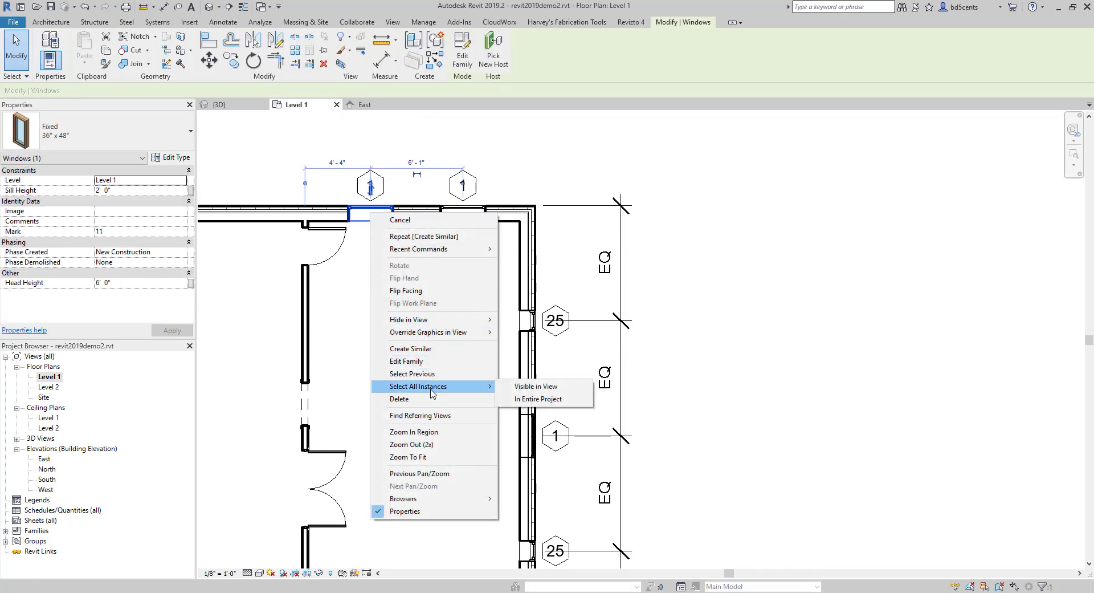
{"action": "left_click", "coordinate": [551, 392]}
{"action": "middle_click_drag", "start_coordinate": [357, 431], "coordinate": [342, 318]}
{"action": "scroll", "coordinate": [454, 310], "scroll_direction": "down", "scroll_amount": 1}
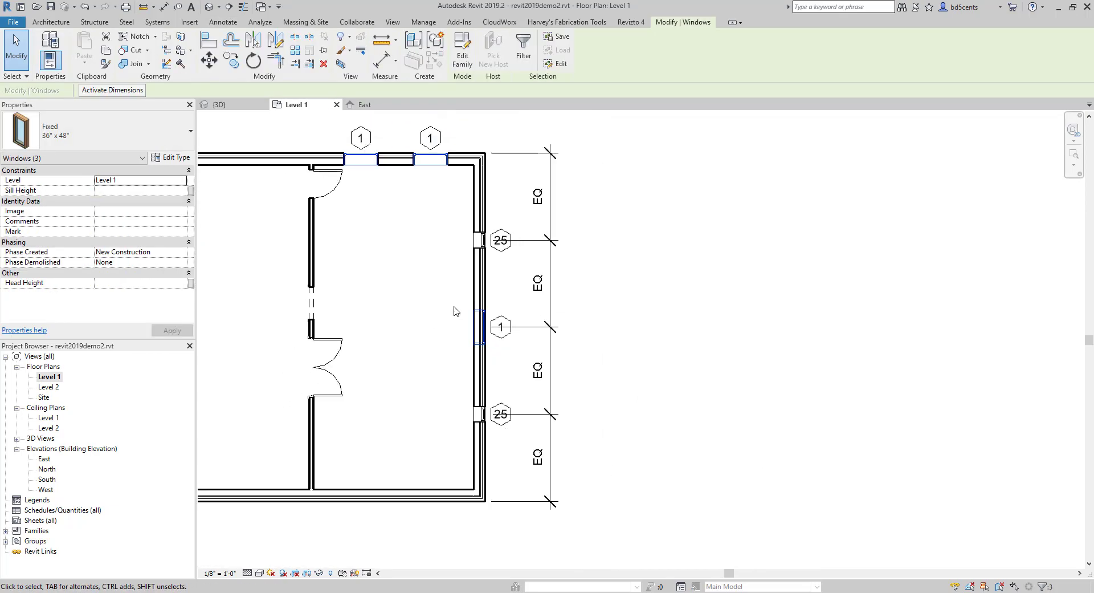
{"action": "left_click", "coordinate": [124, 287]}
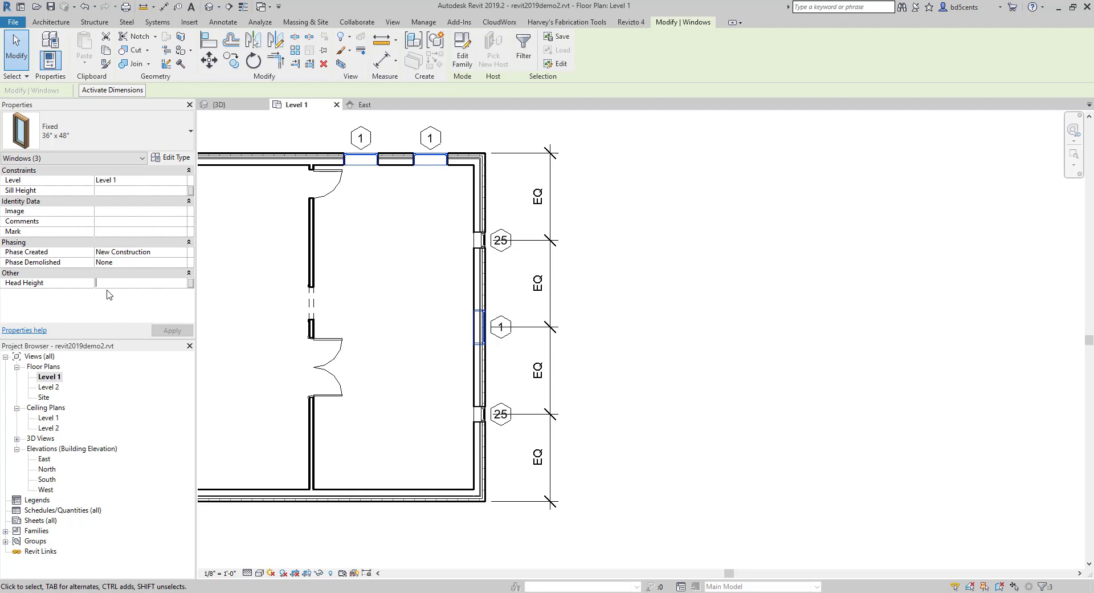
{"action": "type", "text": "6"}
{"action": "key", "text": "Return"}
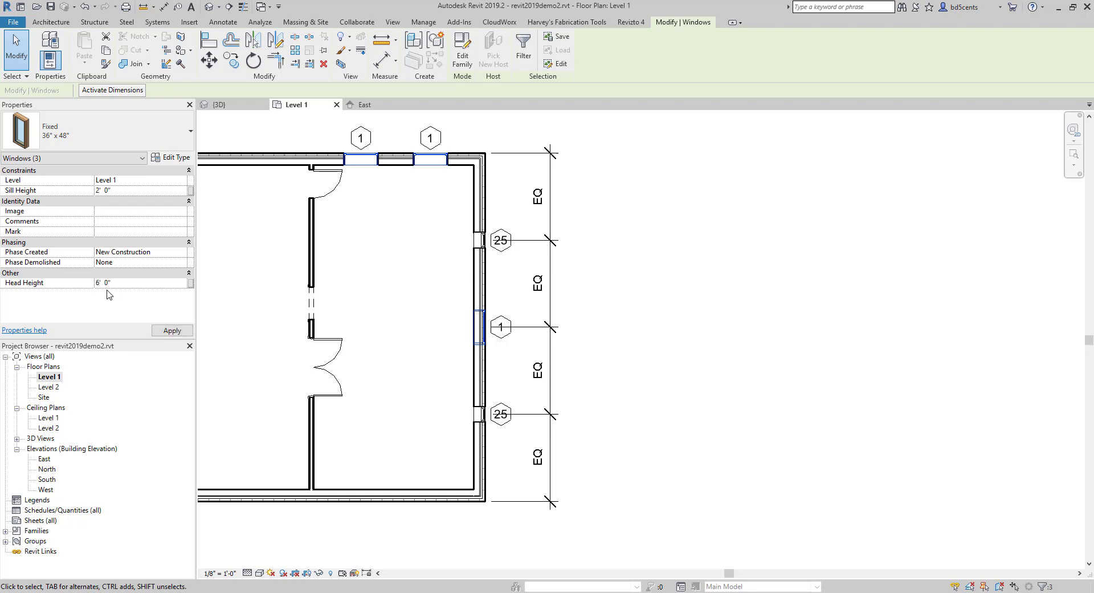
{"action": "key", "text": "Escape"}
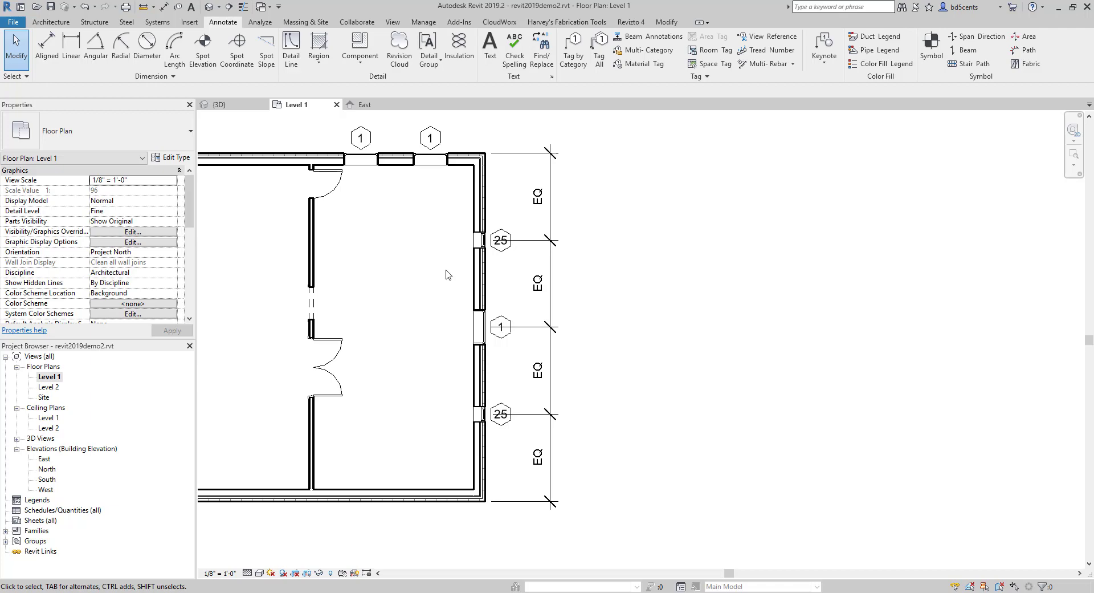
Open the type properties of the middle east window
{"action": "left_click", "coordinate": [480, 338]}
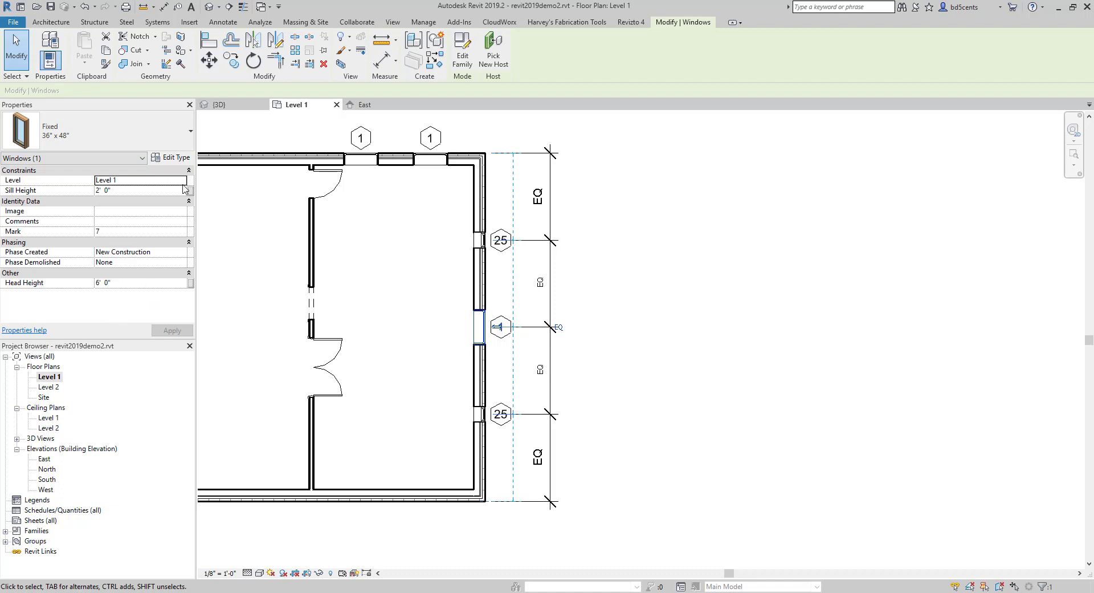
{"action": "left_click", "coordinate": [172, 159]}
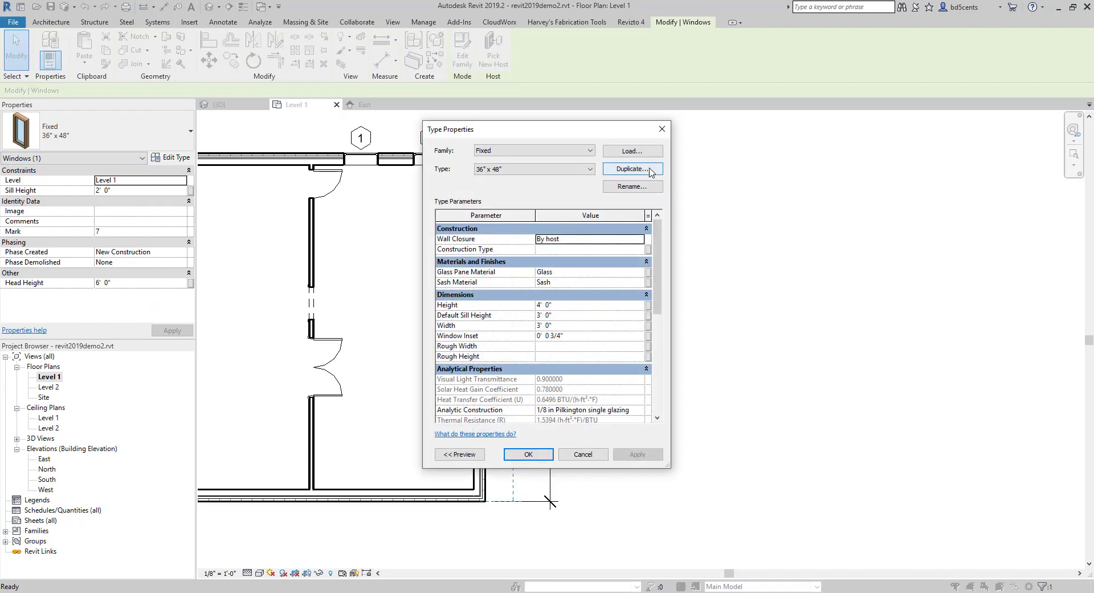
{"action": "left_click", "coordinate": [633, 169]}
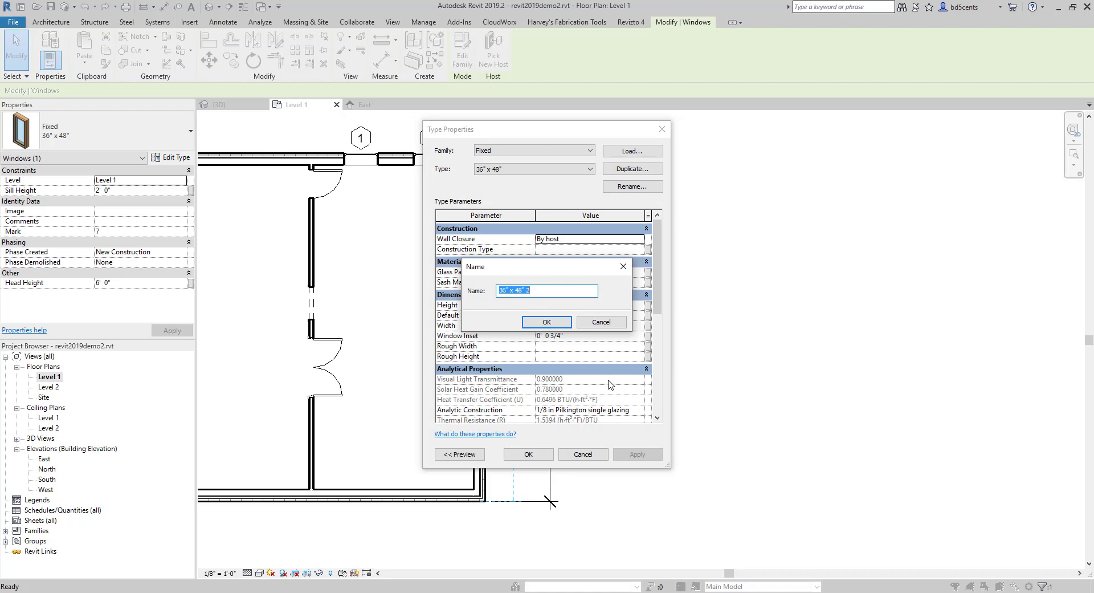
{"action": "left_click", "coordinate": [603, 322]}
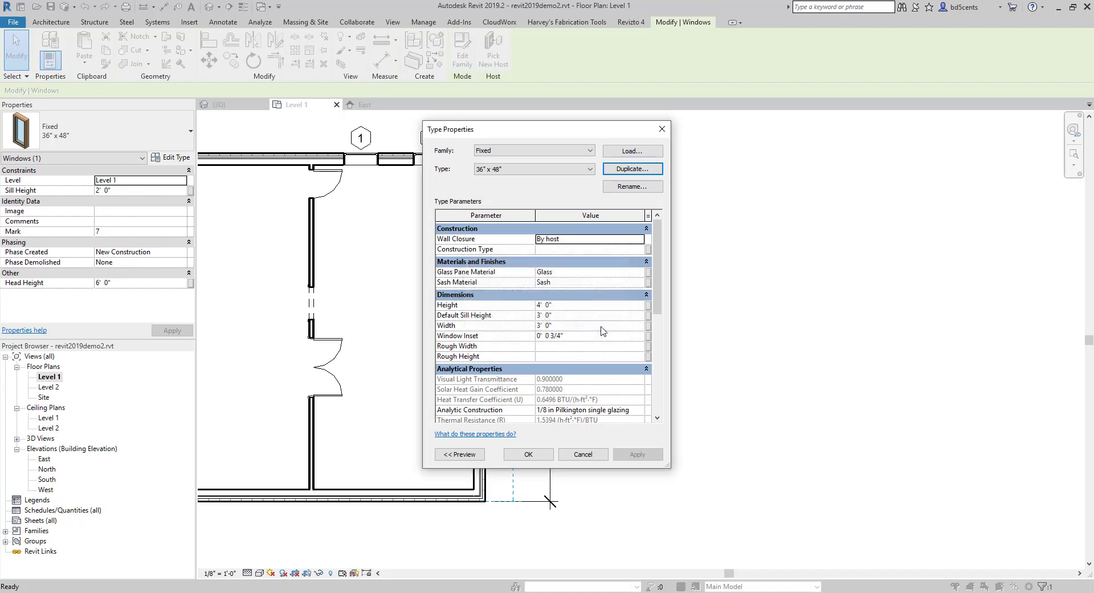
Set the 36" x 48" window type's height to 5' 6" and its width to 42", and apply the change
{"action": "left_click", "coordinate": [559, 306]}
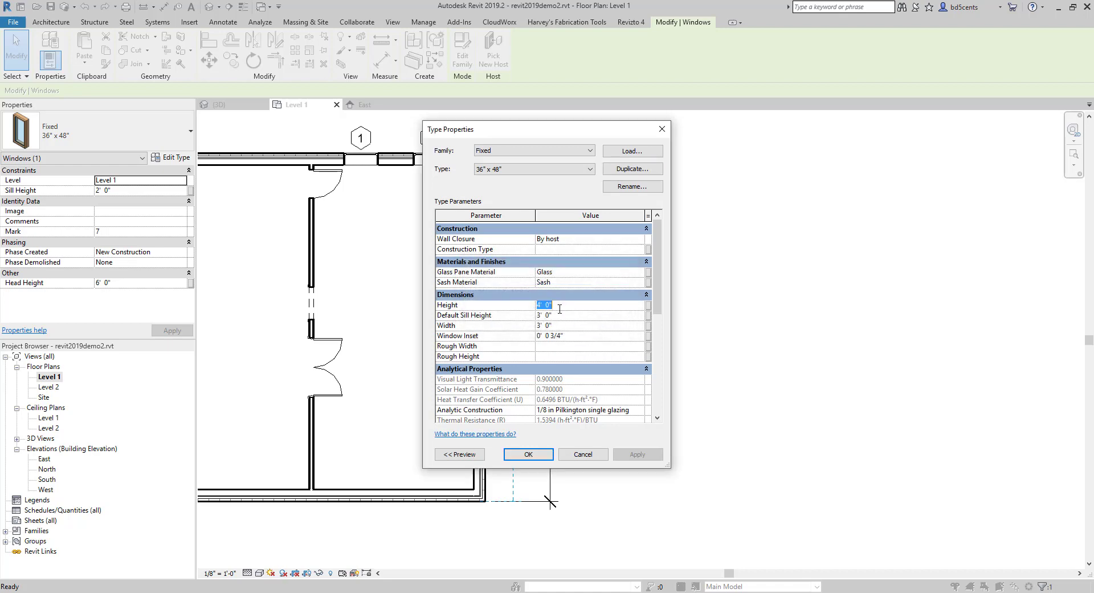
{"action": "type", "text": "6\""}
{"action": "left_click", "coordinate": [548, 326]}
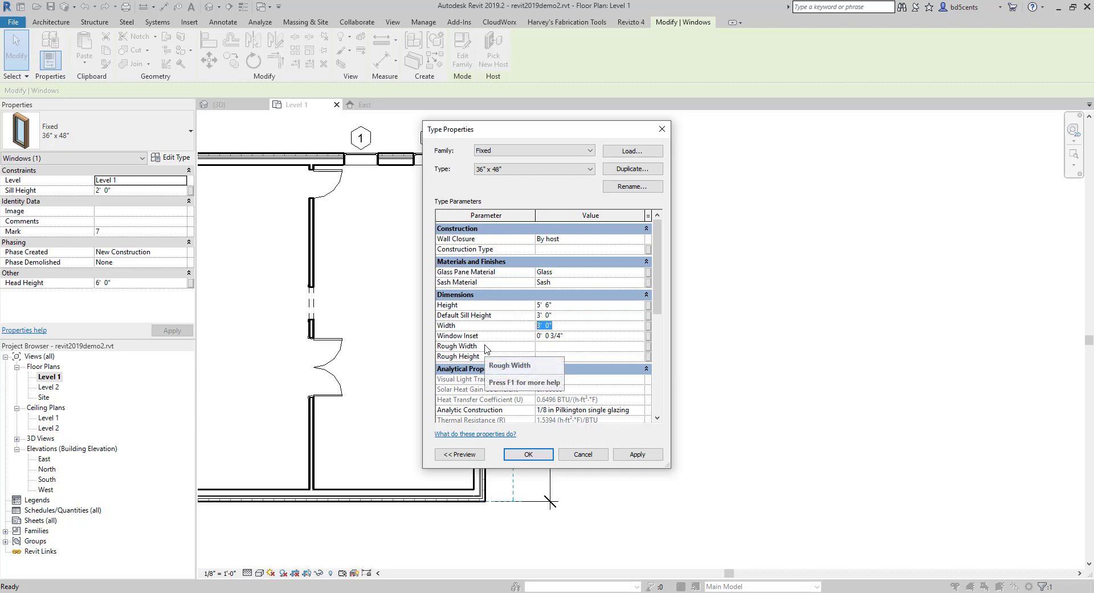
{"action": "type", "text": "42"}
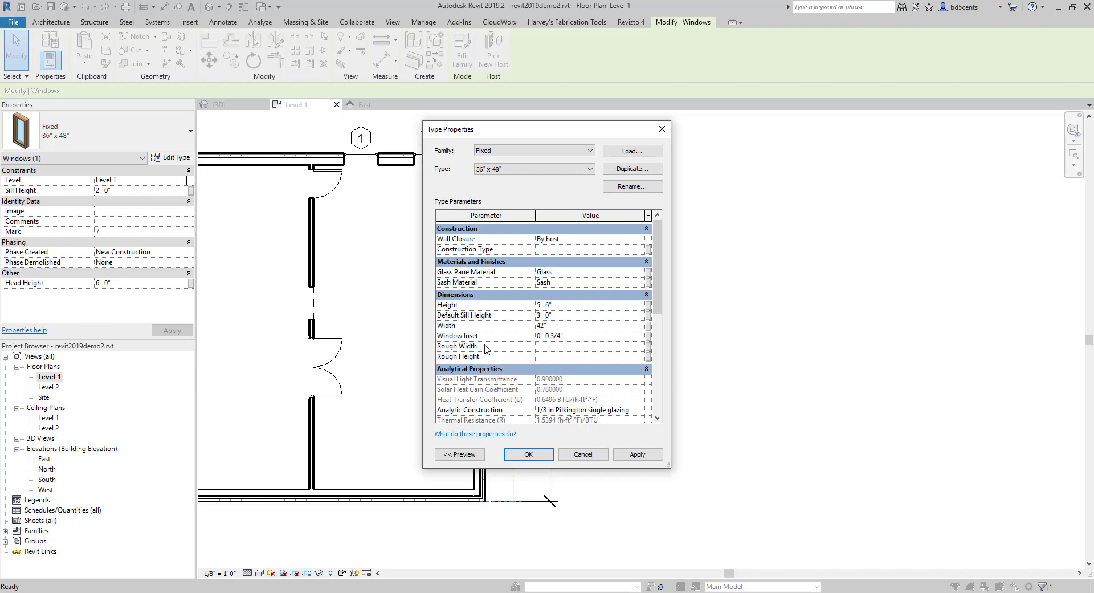
{"action": "left_click", "coordinate": [636, 456]}
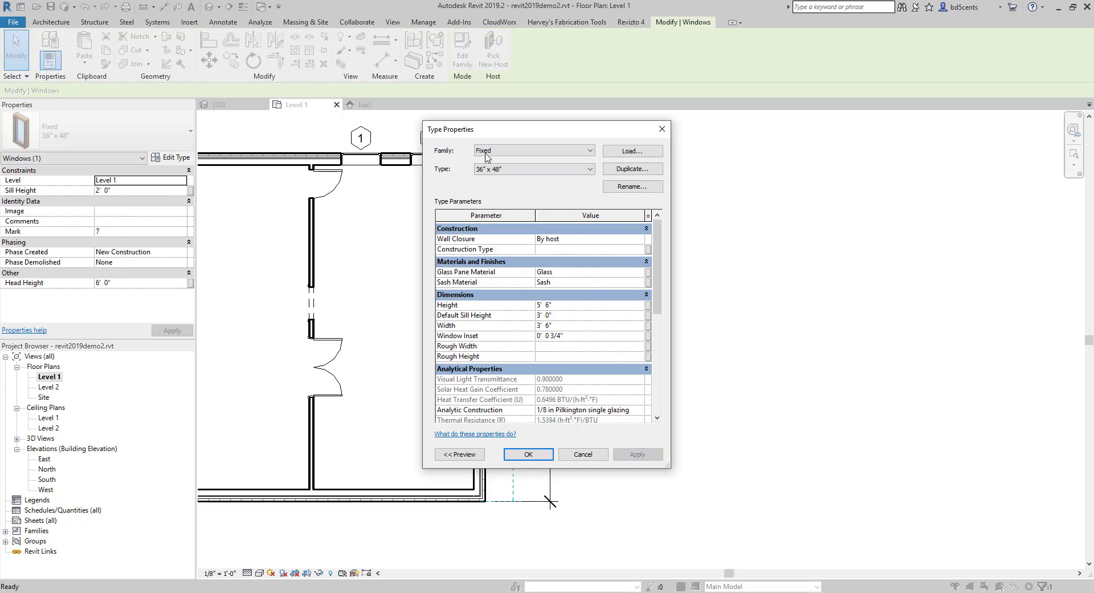
Set the window type's height back to 48" and its width back to 3', and apply the change
{"action": "left_click_drag", "start_coordinate": [500, 130], "coordinate": [761, 161]}
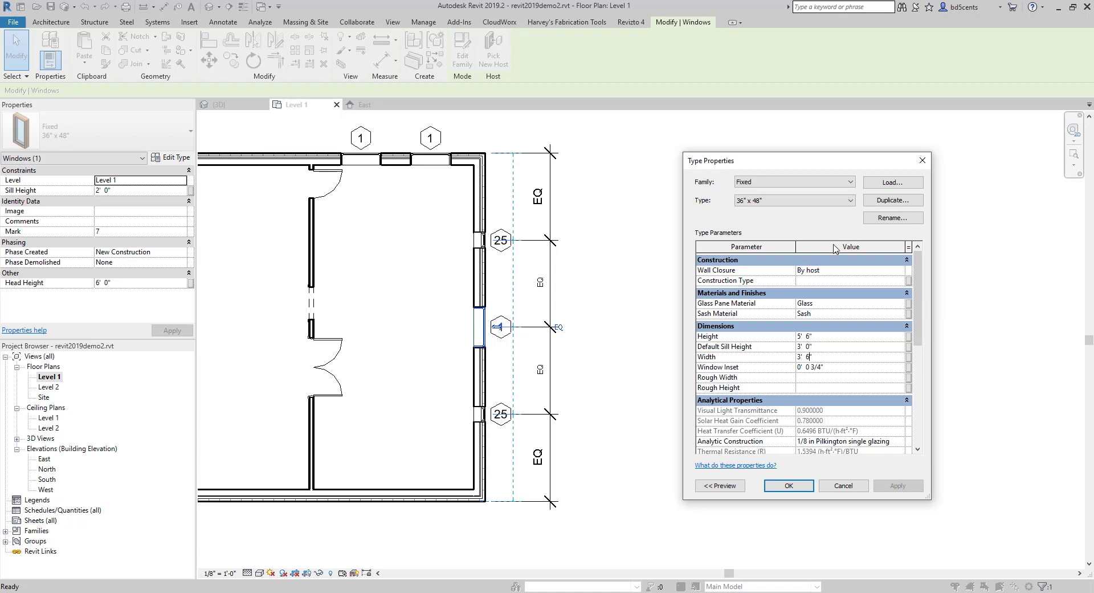
{"action": "left_click", "coordinate": [825, 336]}
{"action": "type", "text": "48"}
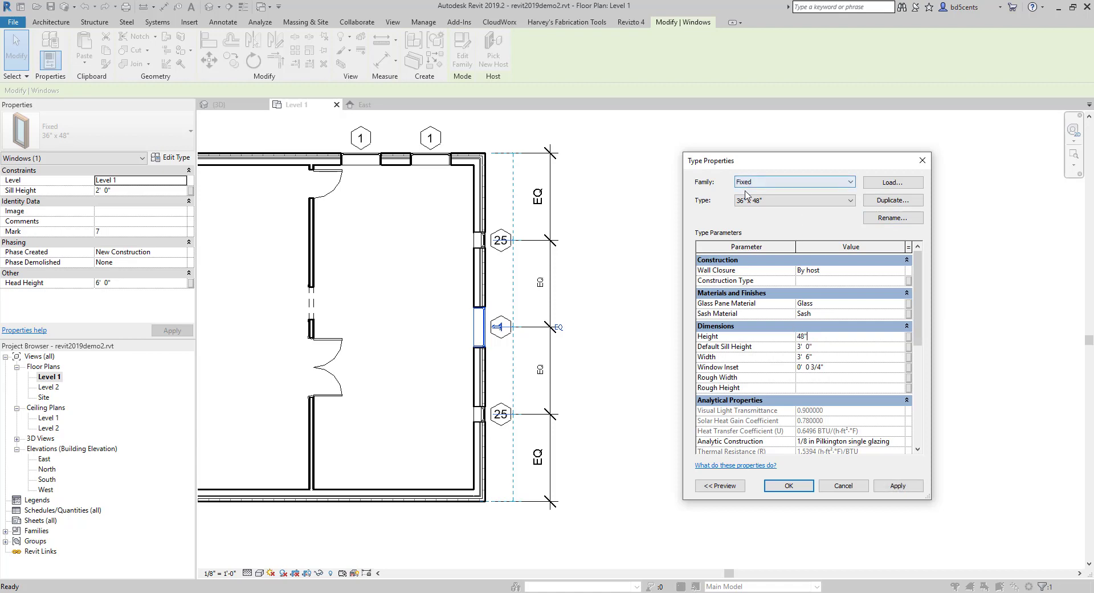
{"action": "left_click", "coordinate": [832, 358]}
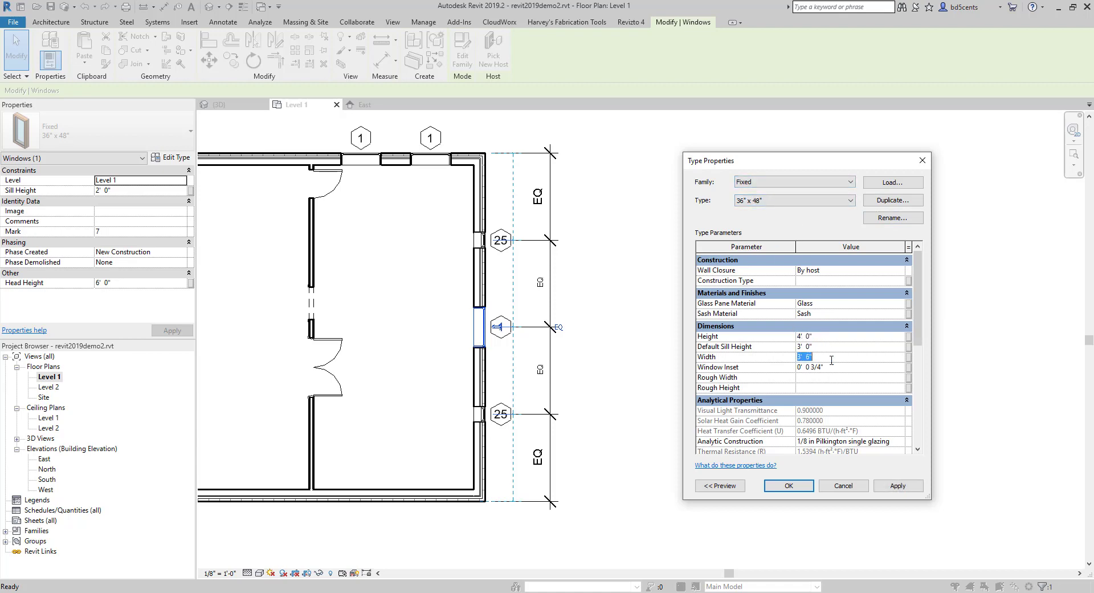
{"action": "key", "text": "BackSpace"}
{"action": "left_click", "coordinate": [898, 485]}
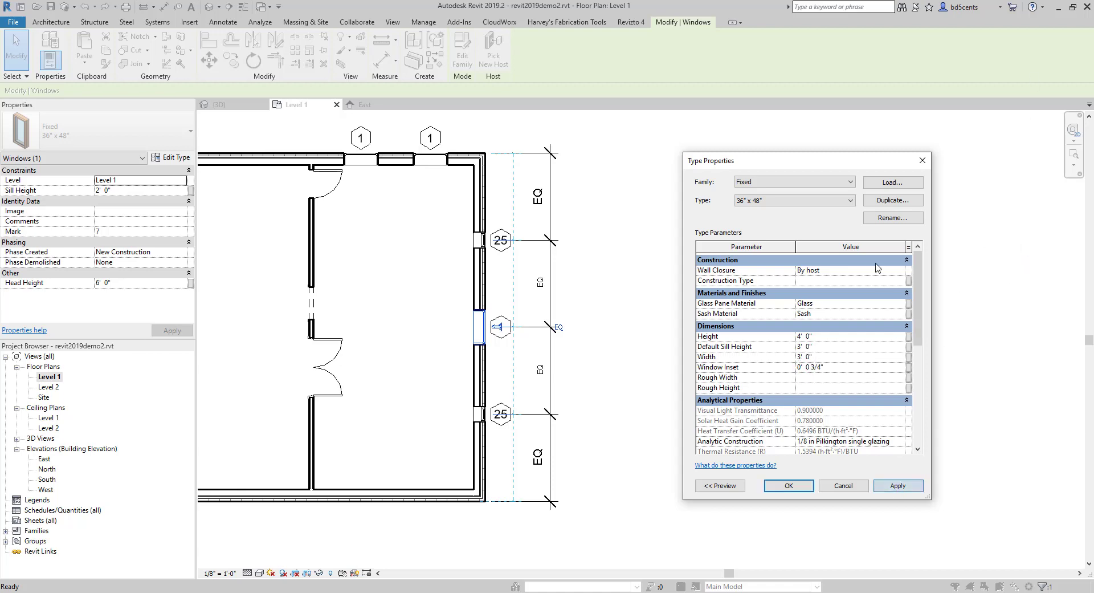
Duplicate the Fixed 36" x 48" window type under the name 66" x 42"
{"action": "left_click", "coordinate": [891, 201]}
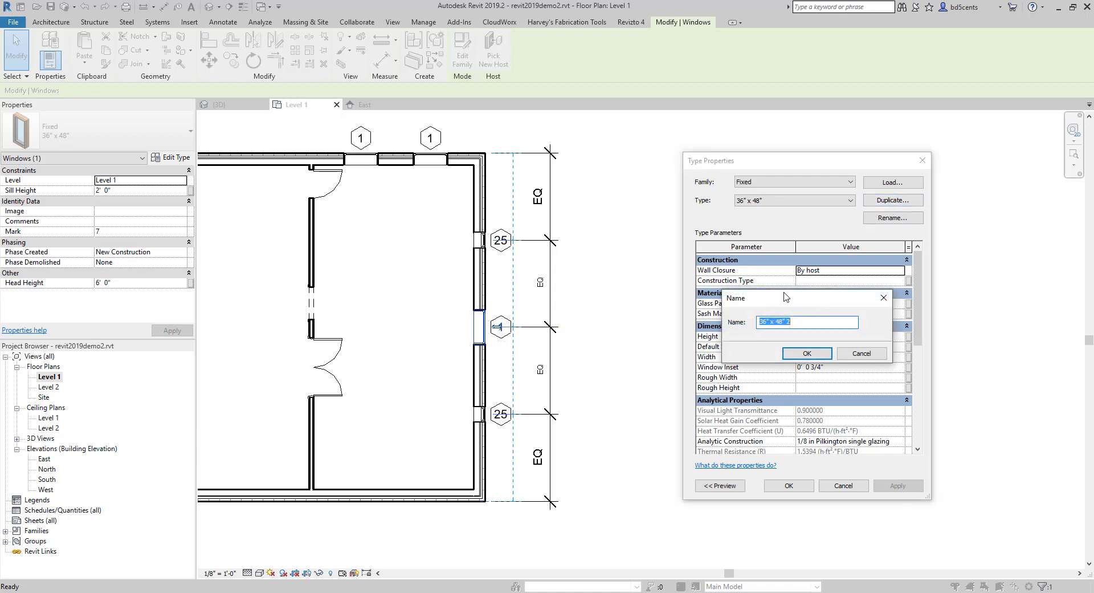
{"action": "type", "text": "66"}
{"action": "left_click", "coordinate": [815, 353]}
Set the 66" x 42" window type's height to 66" and width to 42", and accept the type properties
{"action": "left_click", "coordinate": [815, 336]}
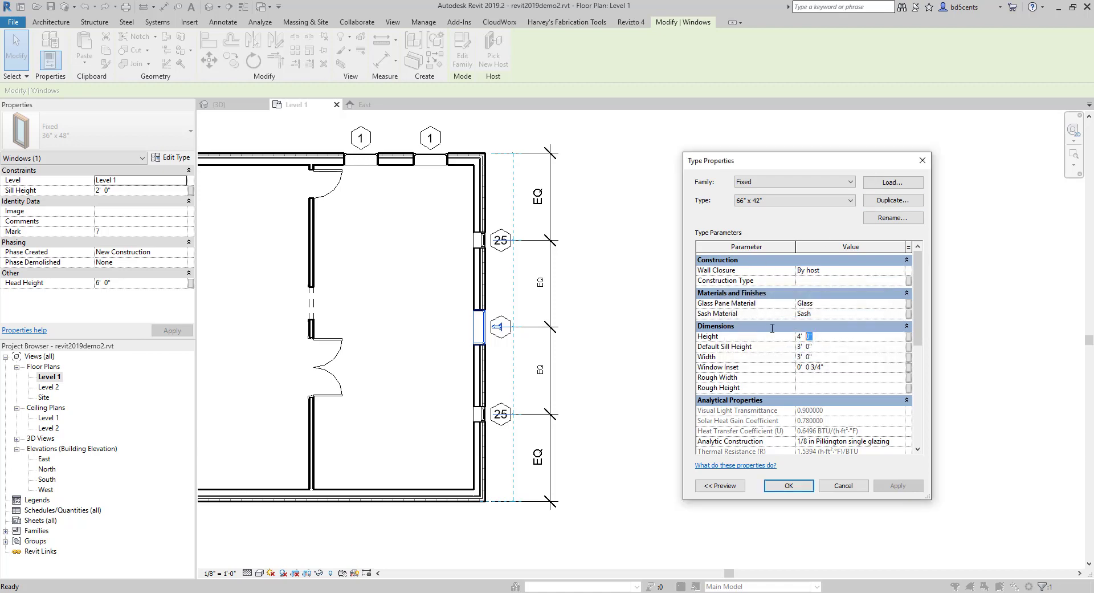
{"action": "type", "text": "66"}
{"action": "left_click", "coordinate": [810, 356]}
{"action": "type", "text": "42"}
{"action": "left_click", "coordinate": [789, 484]}
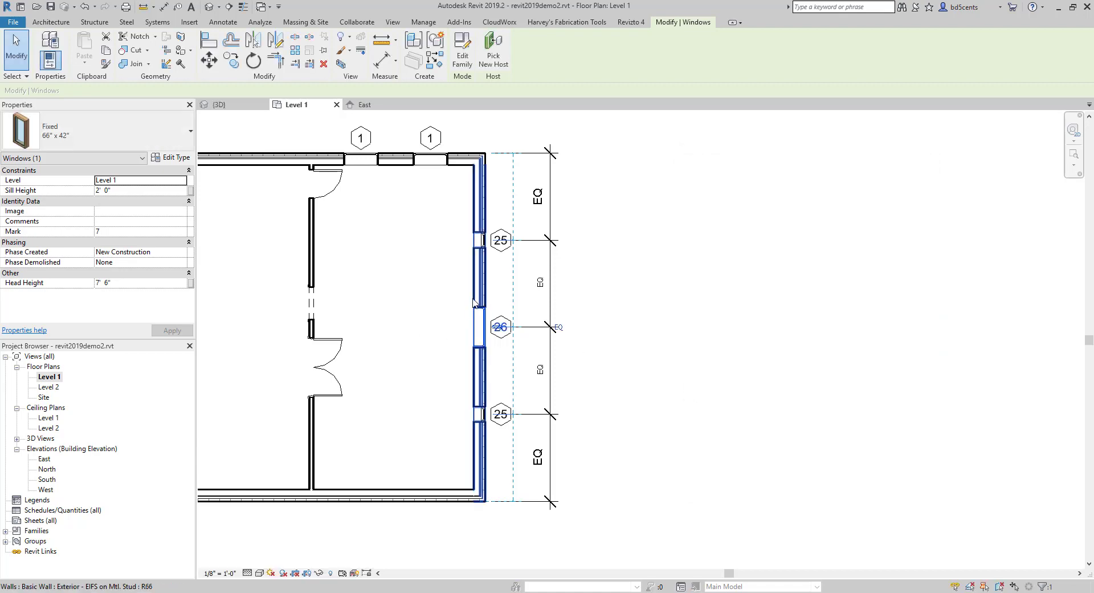
Examine the middle east window and its tag in plan, and review its type dimensions and the sizes available in the Fixed family
{"action": "scroll", "coordinate": [501, 327], "scroll_direction": "up", "scroll_amount": 1}
{"action": "scroll", "coordinate": [500, 329], "scroll_direction": "up", "scroll_amount": 3}
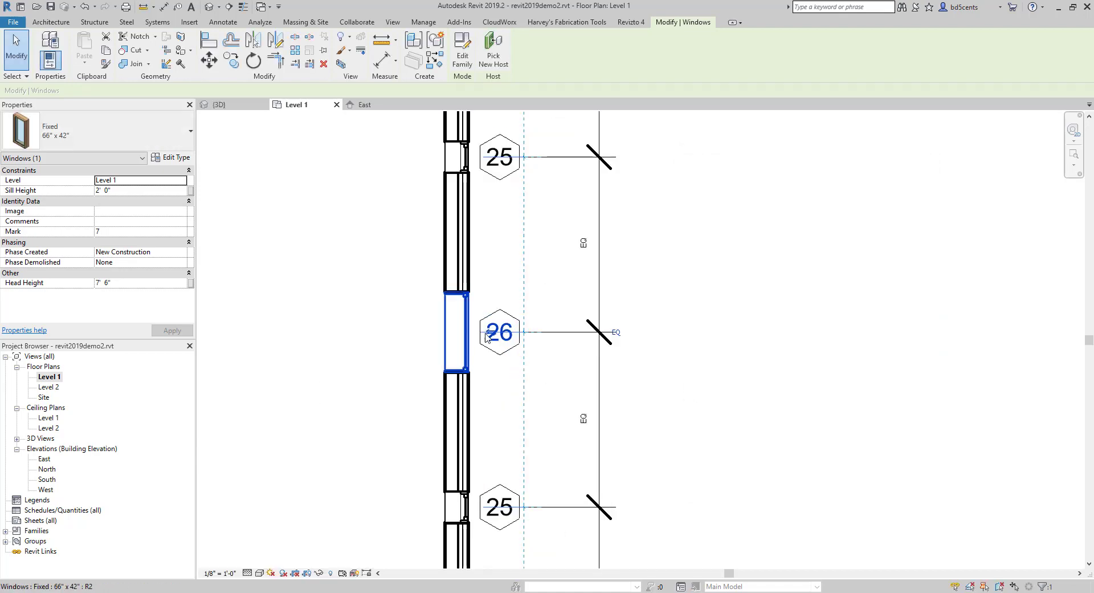
{"action": "scroll", "coordinate": [496, 337], "scroll_direction": "down", "scroll_amount": 7}
{"action": "scroll", "coordinate": [493, 346], "scroll_direction": "up", "scroll_amount": 6}
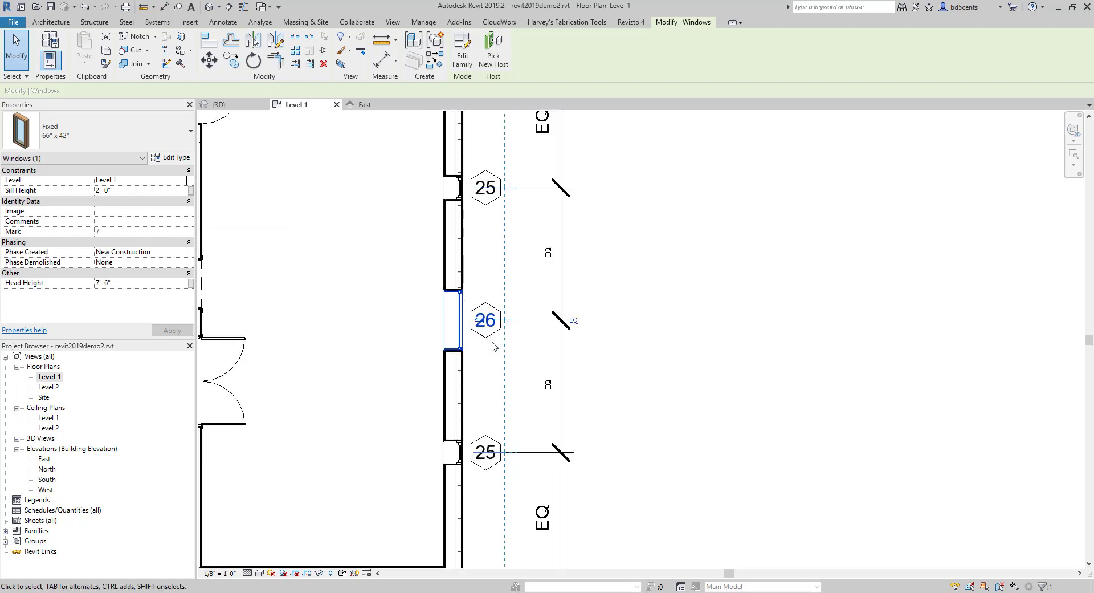
{"action": "scroll", "coordinate": [491, 342], "scroll_direction": "down", "scroll_amount": 5}
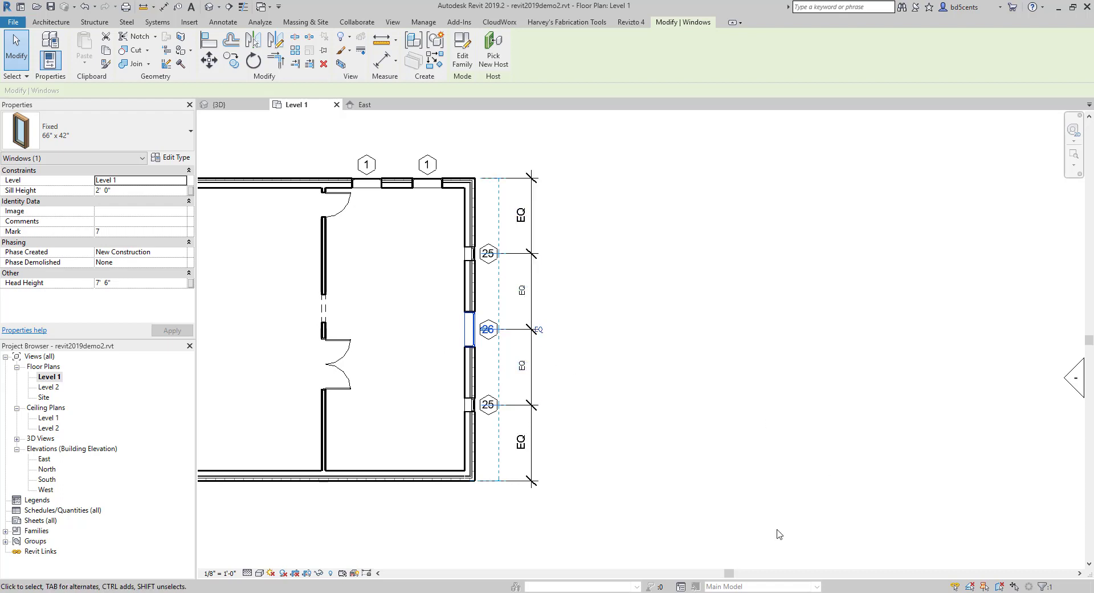
{"action": "scroll", "coordinate": [365, 291], "scroll_direction": "up", "scroll_amount": 2}
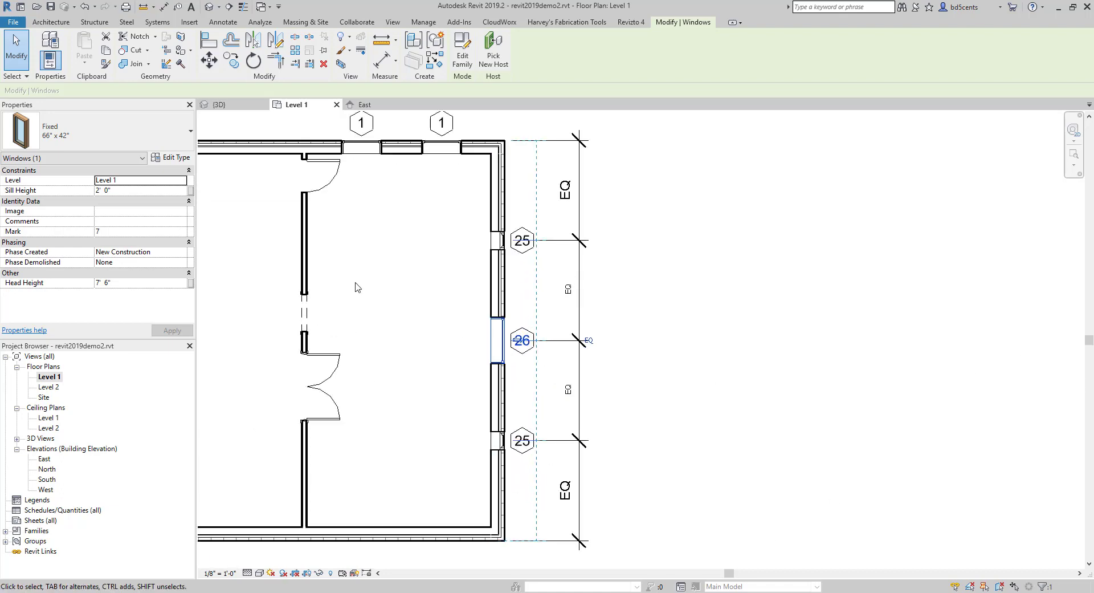
{"action": "left_click", "coordinate": [176, 158]}
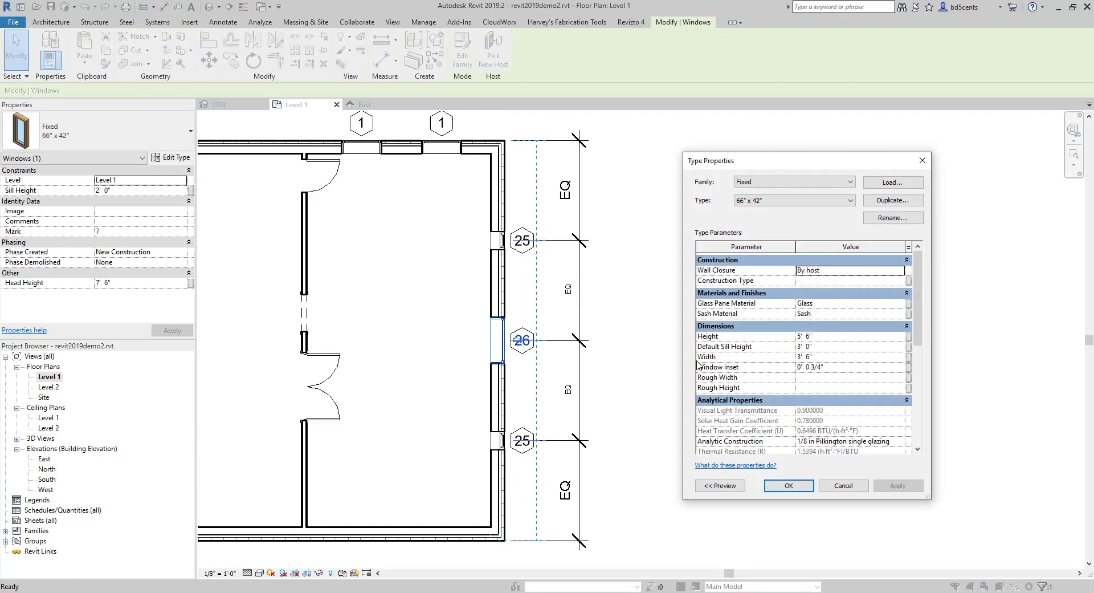
{"action": "left_click", "coordinate": [778, 205]}
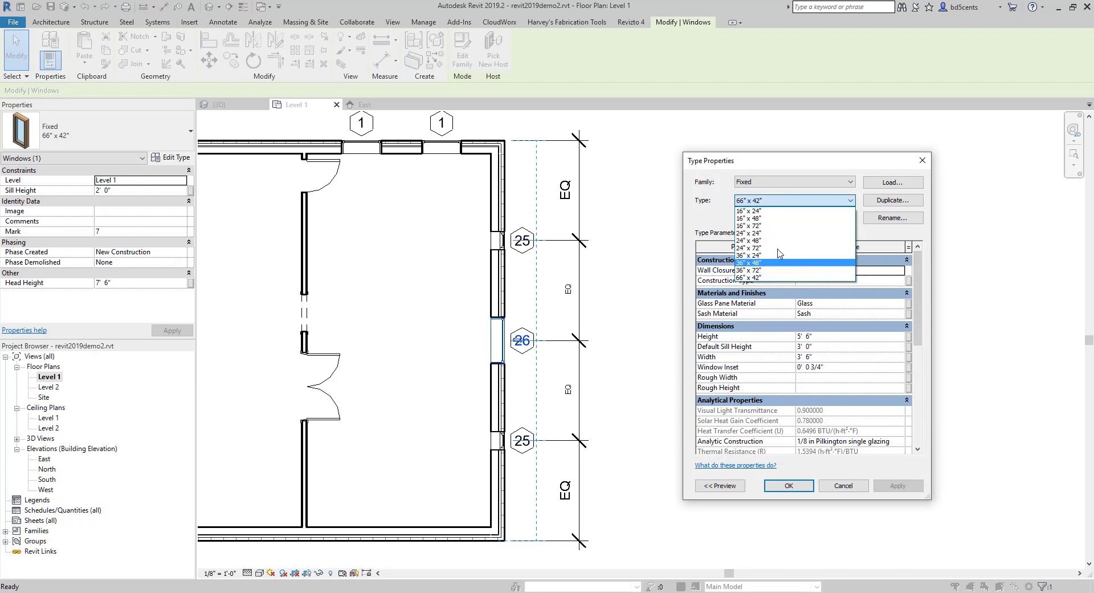
{"action": "left_click", "coordinate": [788, 200]}
{"action": "key", "text": "Return"}
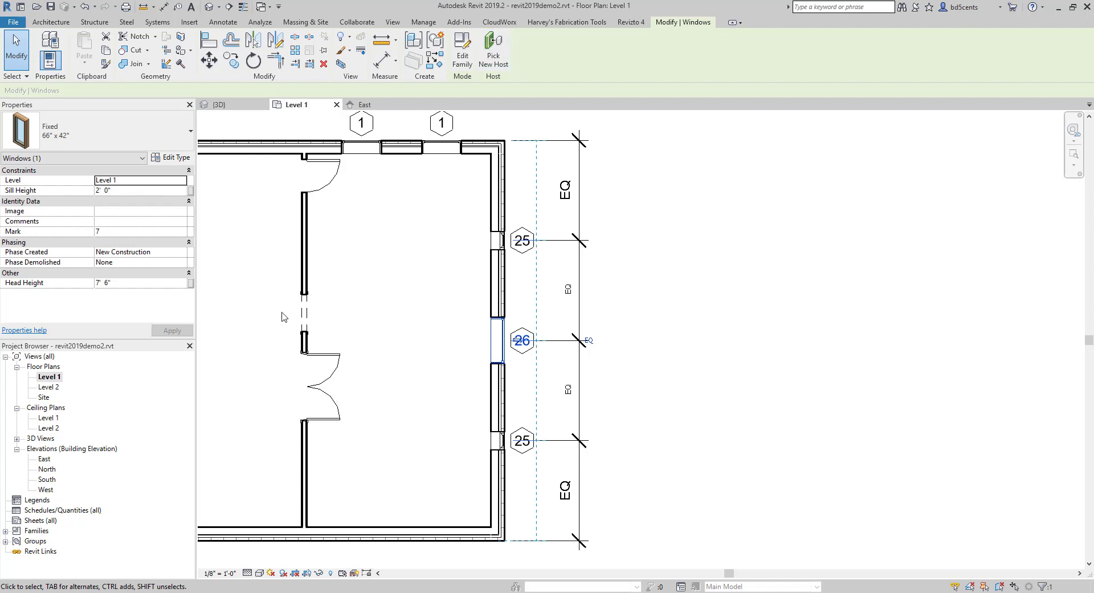
Look at the south wall in the South elevation and return to the Level 1 floor plan
{"action": "scroll", "coordinate": [460, 303], "scroll_direction": "down", "scroll_amount": 3}
{"action": "middle_click_drag", "start_coordinate": [460, 302], "coordinate": [524, 285]}
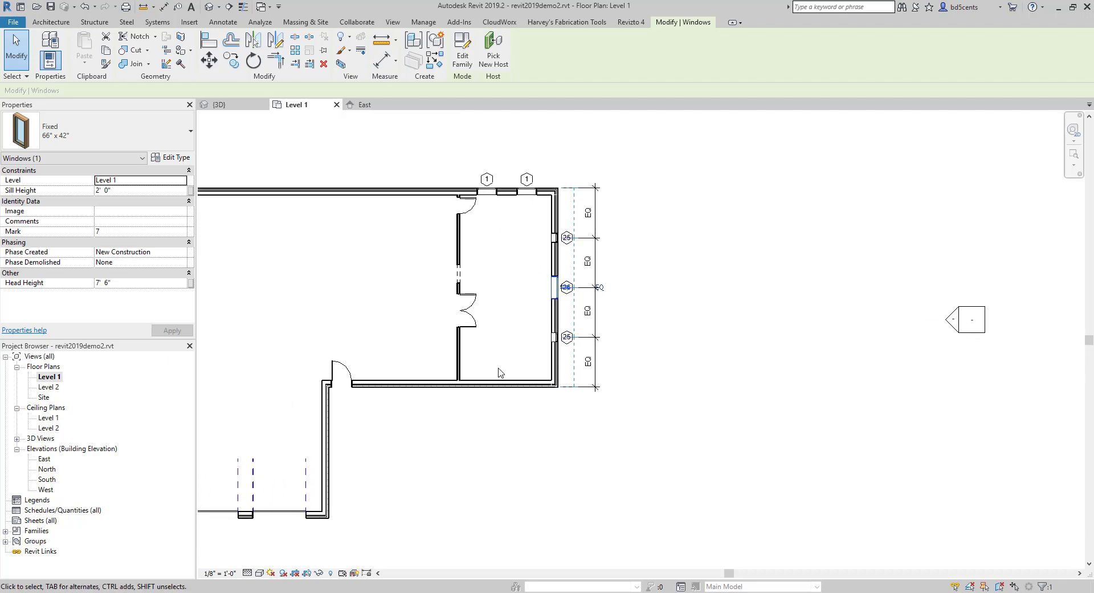
{"action": "scroll", "coordinate": [499, 372], "scroll_direction": "up", "scroll_amount": 1}
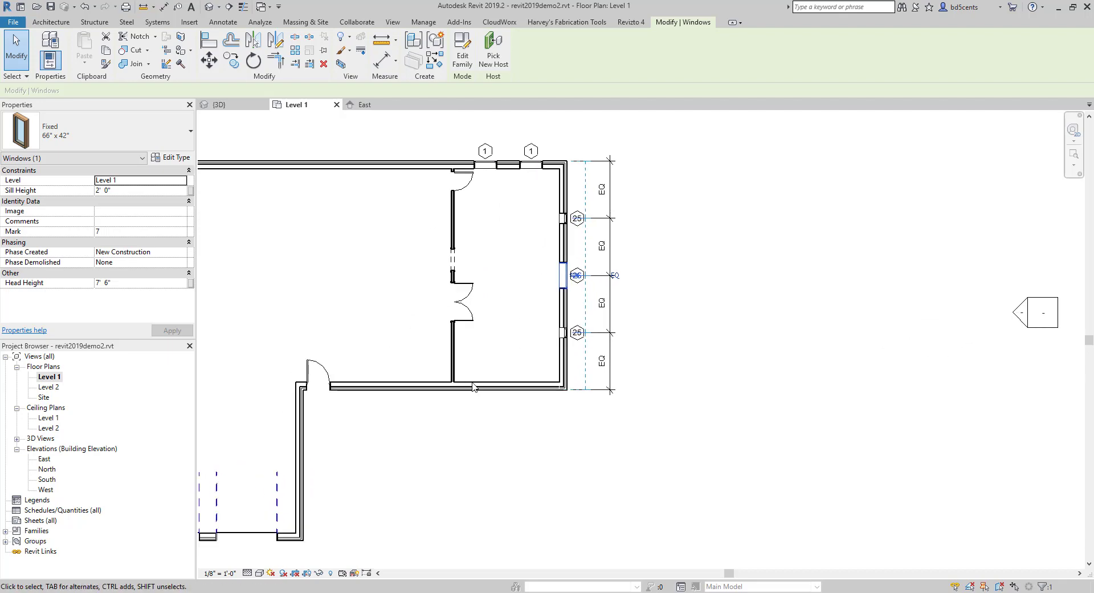
{"action": "double_click", "coordinate": [47, 479]}
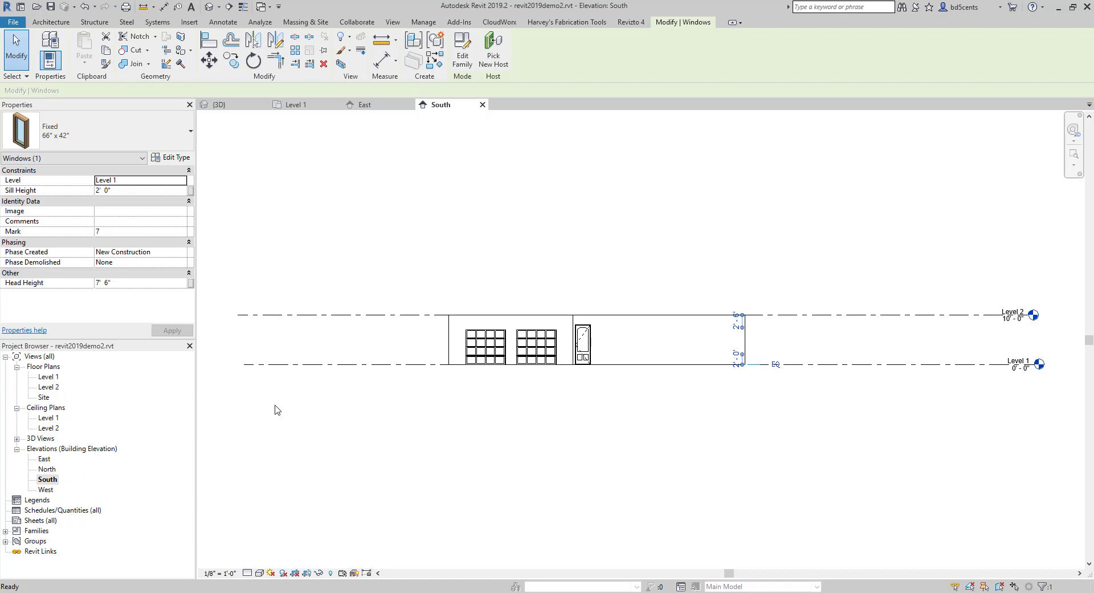
{"action": "scroll", "coordinate": [547, 383], "scroll_direction": "up", "scroll_amount": 1}
{"action": "left_click", "coordinate": [296, 405]}
{"action": "left_click", "coordinate": [45, 367]}
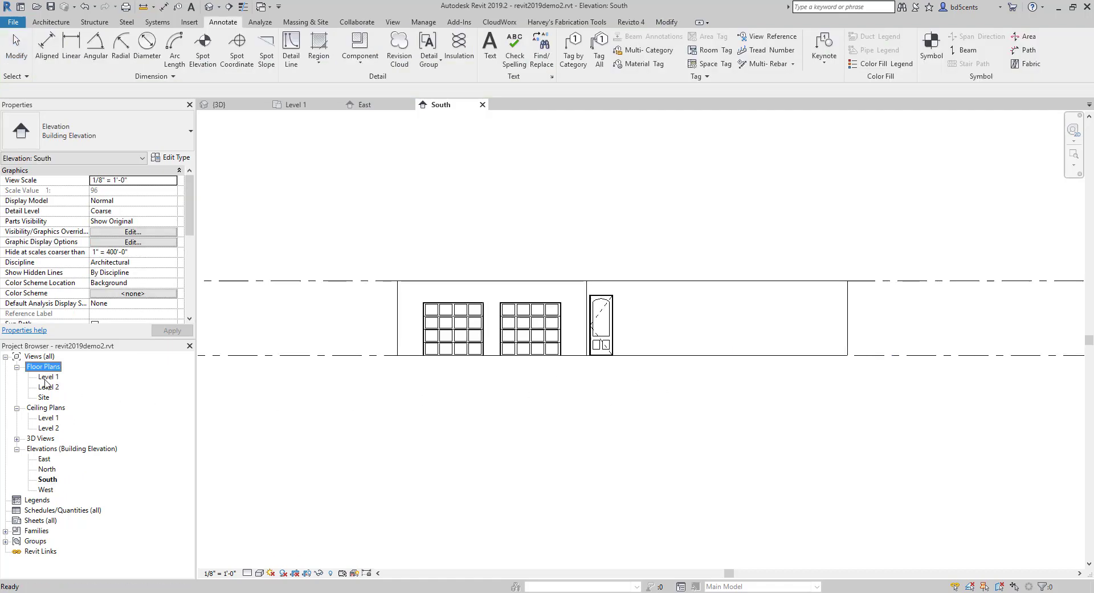
{"action": "double_click", "coordinate": [45, 378]}
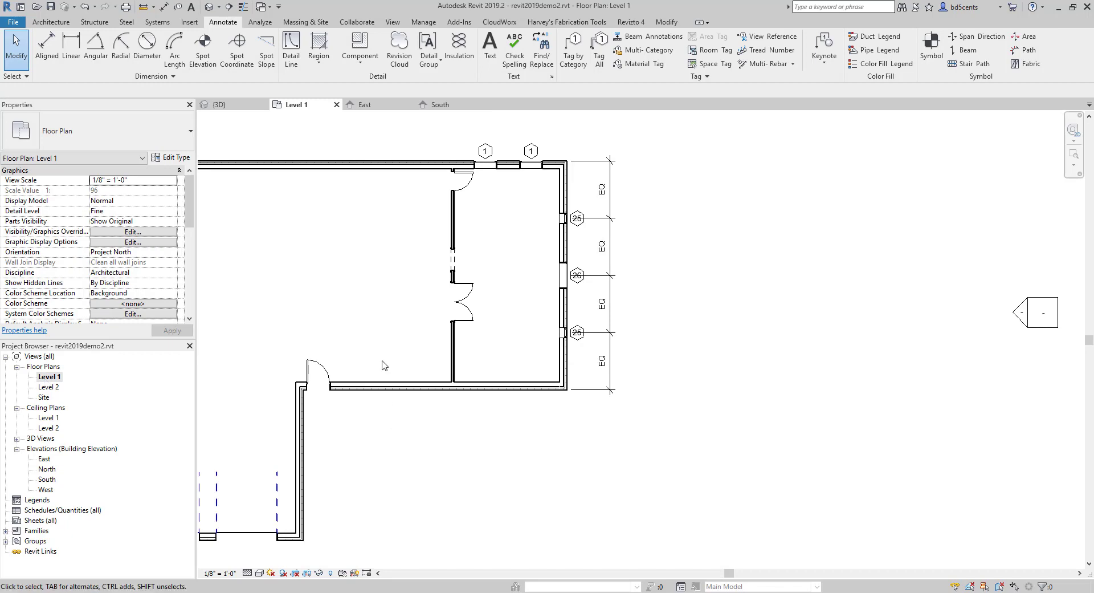
Start placing a window with tagging on placement turned off, using the Window-Fixed-Arch-Top 48" x 54" type
{"action": "middle_click_drag", "start_coordinate": [384, 361], "coordinate": [603, 324]}
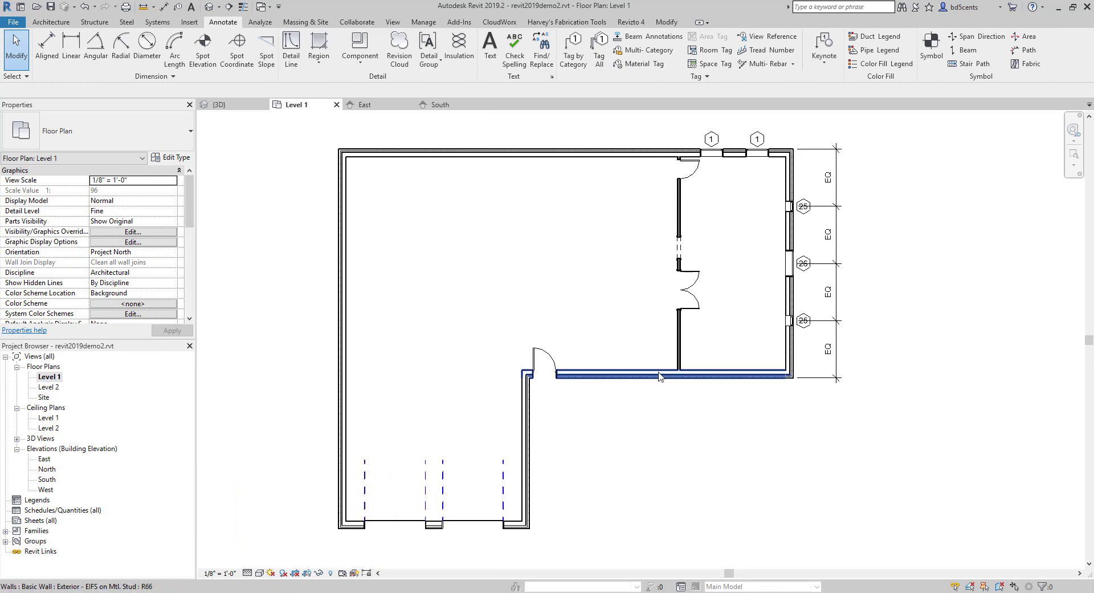
{"action": "left_click", "coordinate": [51, 22]}
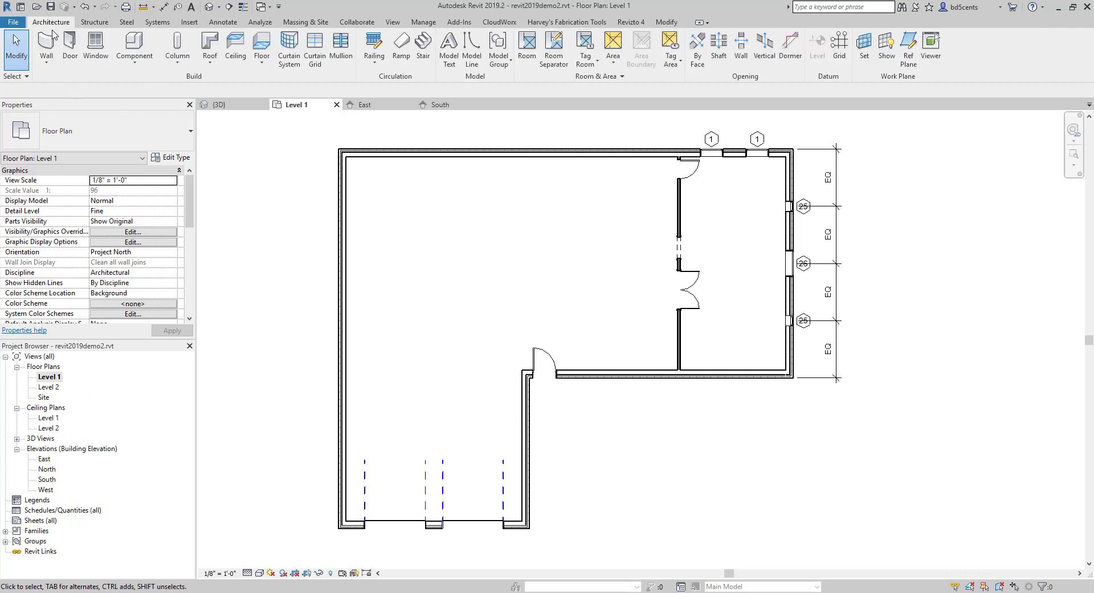
{"action": "left_click", "coordinate": [95, 46]}
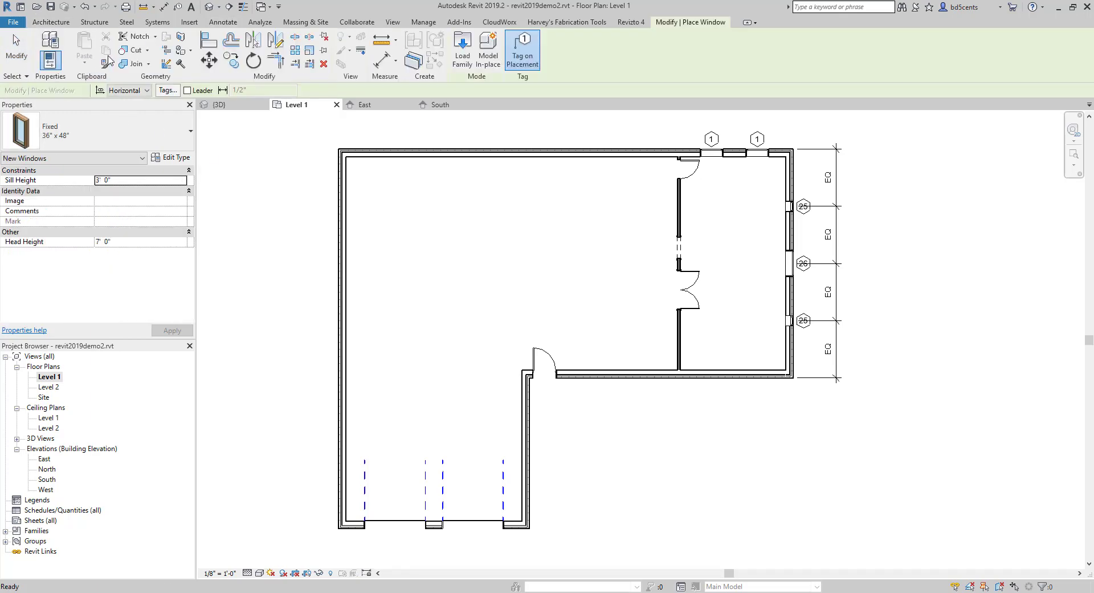
{"action": "left_click", "coordinate": [522, 54]}
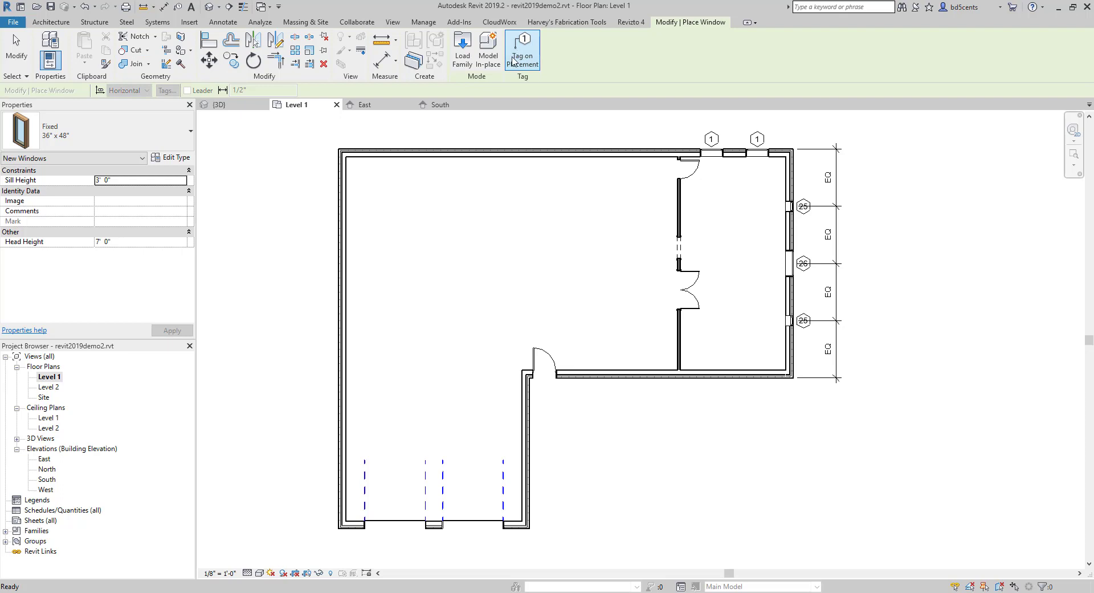
{"action": "left_click", "coordinate": [180, 134]}
{"action": "scroll", "coordinate": [105, 275], "scroll_direction": "down", "scroll_amount": 3}
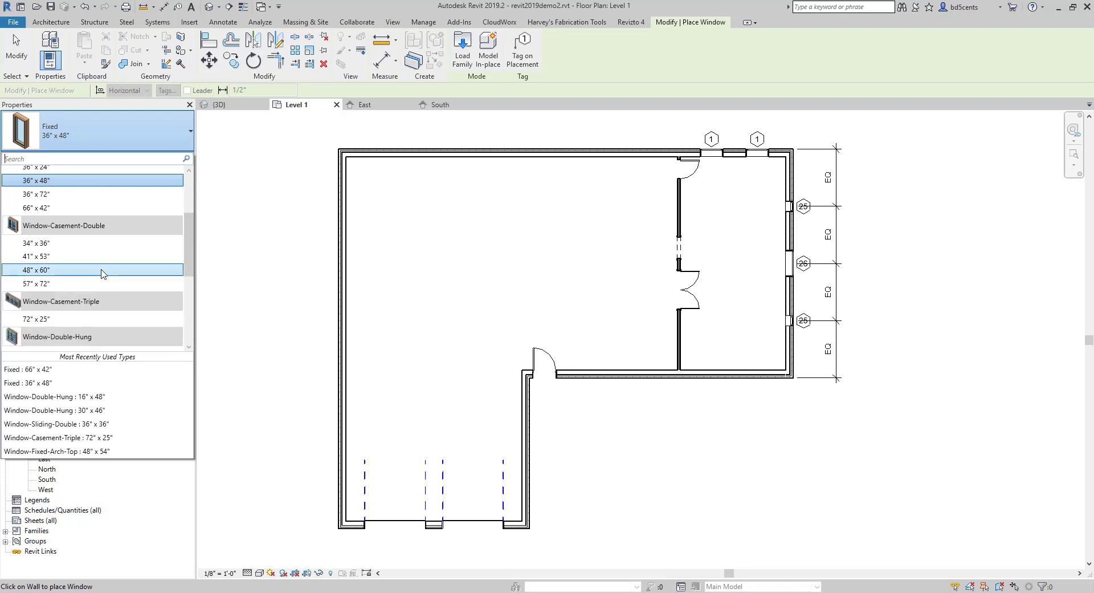
{"action": "scroll", "coordinate": [103, 274], "scroll_direction": "down", "scroll_amount": 3}
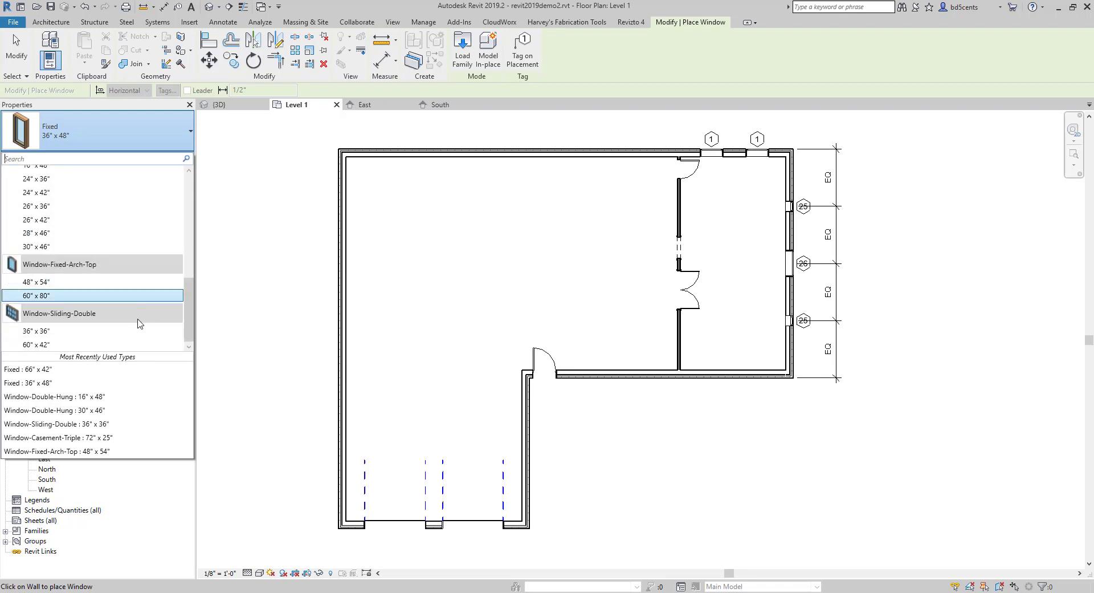
{"action": "left_click", "coordinate": [124, 283]}
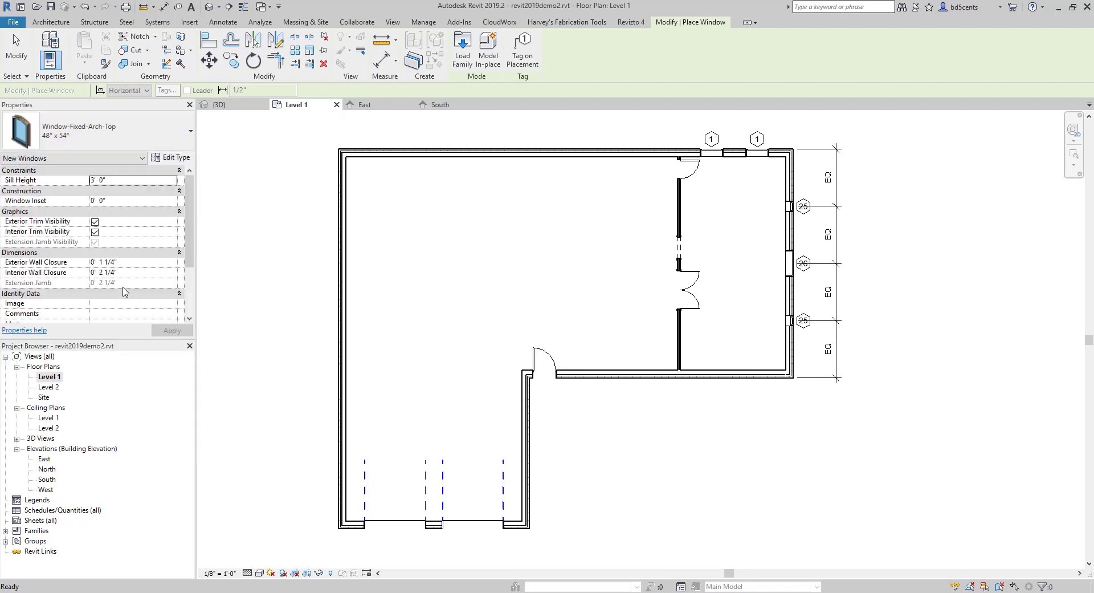
Duplicate the Window-Fixed-Arch-Top 48" x 54" type under the name 30" x 60"
{"action": "left_click", "coordinate": [183, 160]}
{"action": "left_click", "coordinate": [892, 201]}
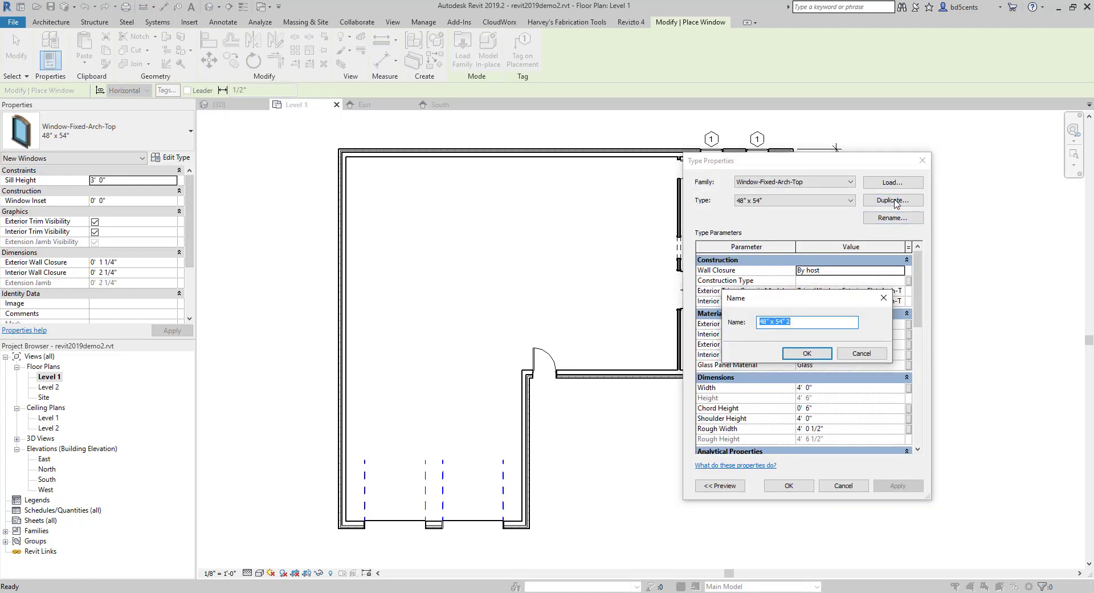
{"action": "type", "text": "30\" x 60"}
{"action": "left_click", "coordinate": [807, 353]}
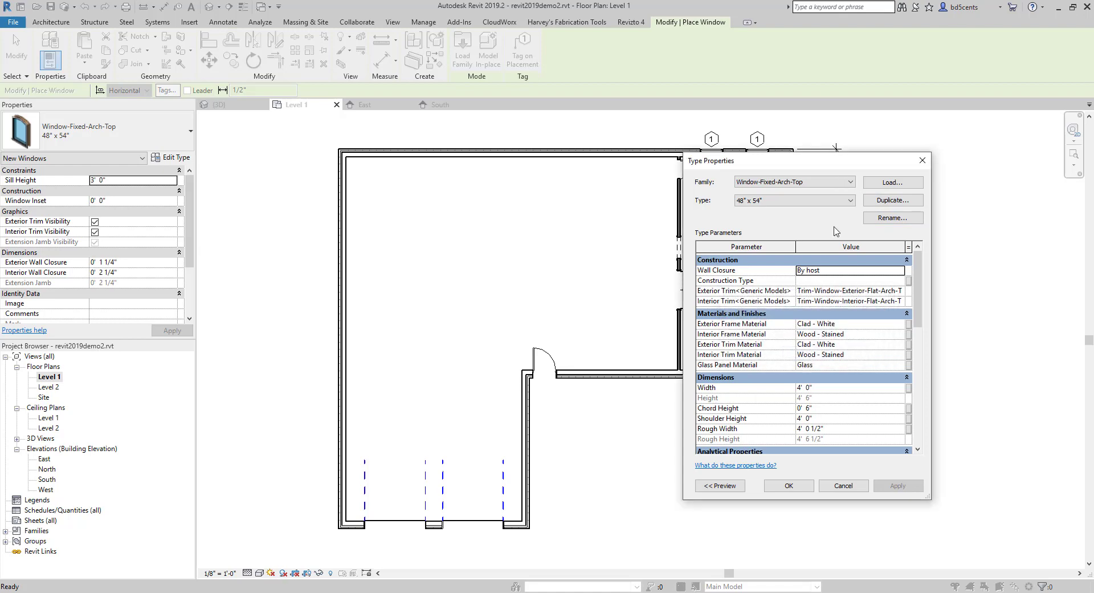
Set the 30" x 60" arch-top window type's width to 30" and accept the type properties
{"action": "left_click", "coordinate": [849, 386]}
{"action": "type", "text": "30"}
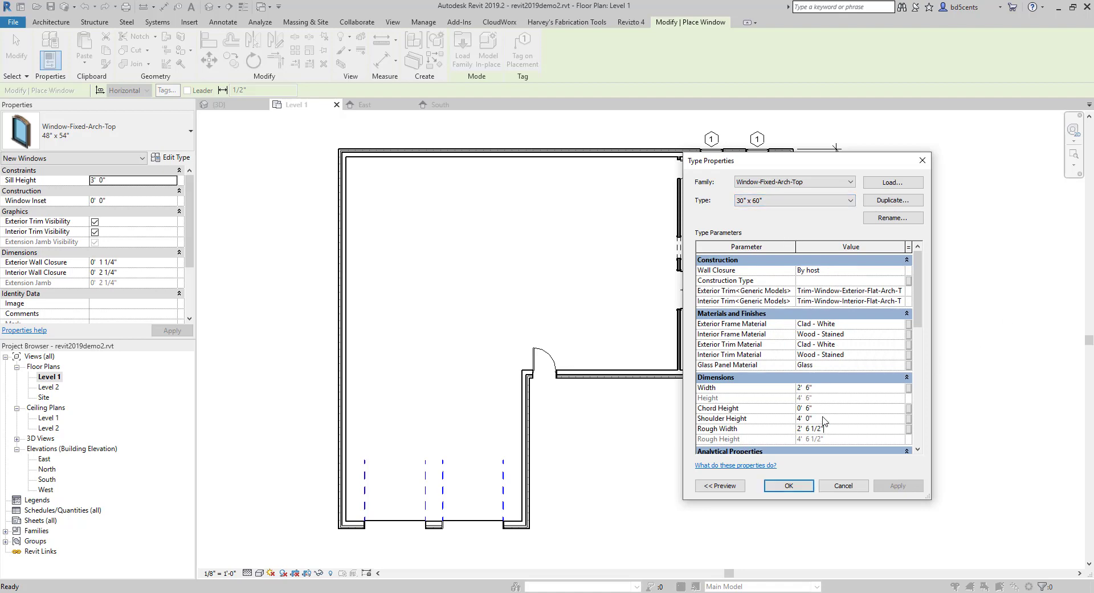
{"action": "left_click", "coordinate": [821, 420]}
{"action": "left_click", "coordinate": [825, 429]}
{"action": "scroll", "coordinate": [826, 425], "scroll_direction": "down", "scroll_amount": 5}
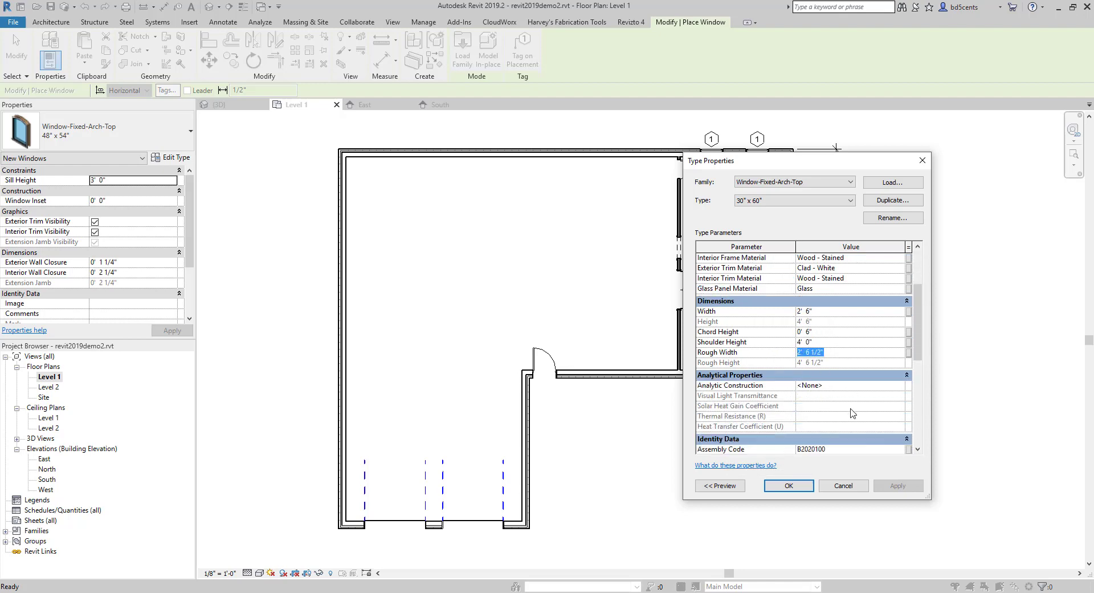
{"action": "scroll", "coordinate": [849, 378], "scroll_direction": "up", "scroll_amount": 2}
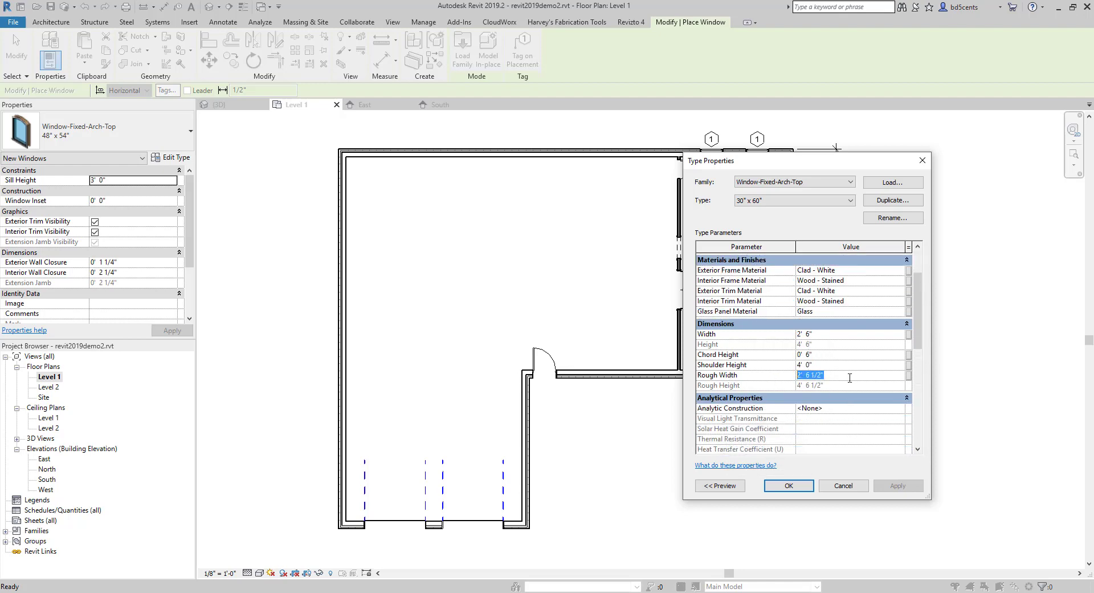
{"action": "left_click", "coordinate": [813, 364]}
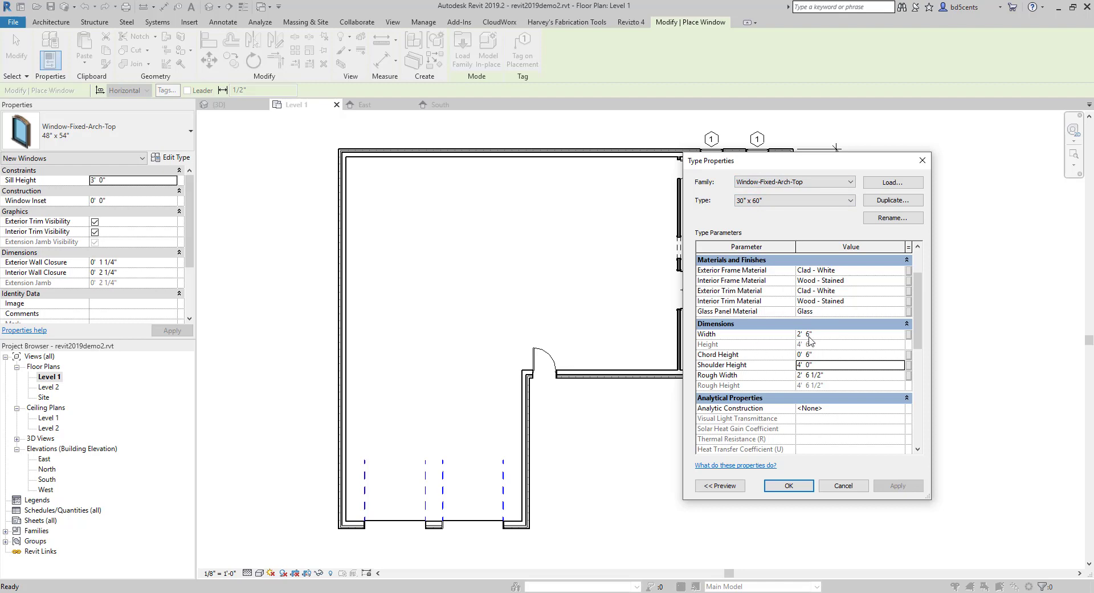
{"action": "left_click", "coordinate": [787, 486]}
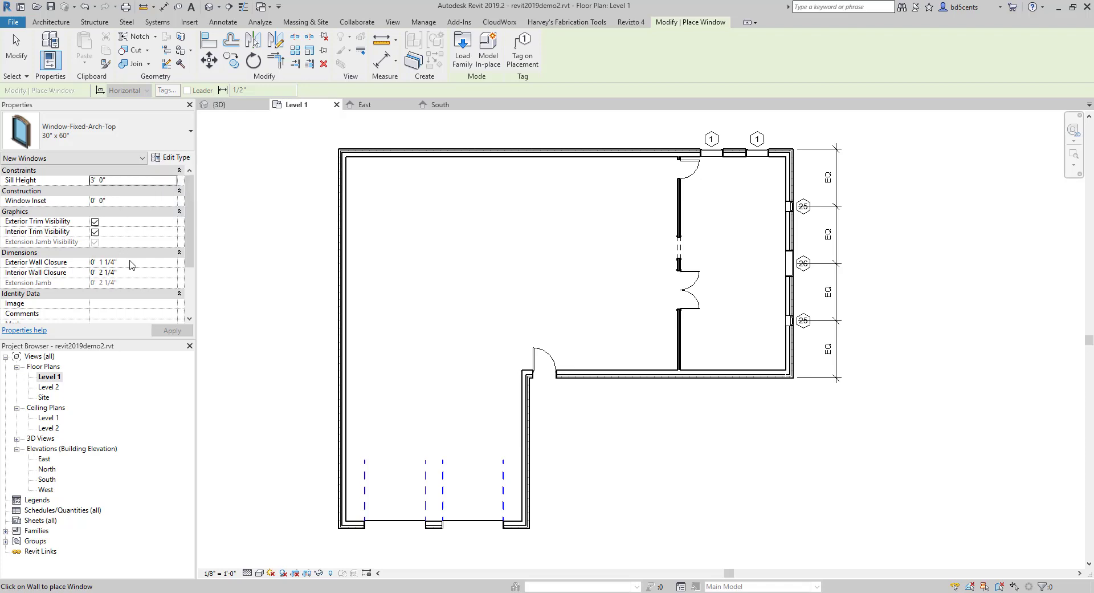
Reopen the type properties of the 30" x 60" arch-top window and review its dimensions
{"action": "scroll", "coordinate": [134, 271], "scroll_direction": "down", "scroll_amount": 2}
{"action": "scroll", "coordinate": [121, 311], "scroll_direction": "up", "scroll_amount": 2}
{"action": "left_click", "coordinate": [178, 158]}
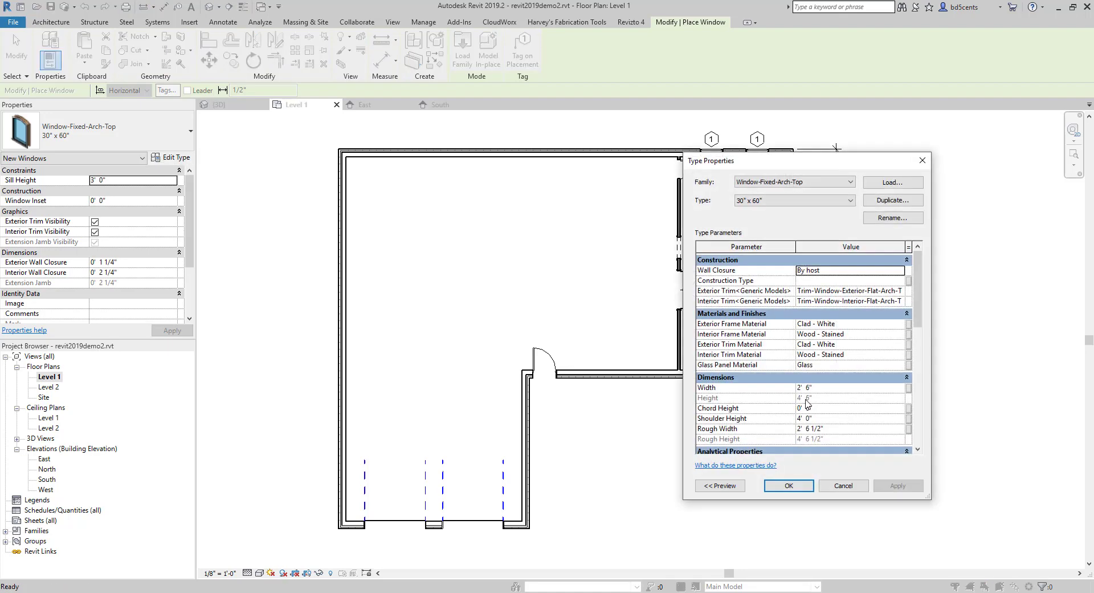
{"action": "scroll", "coordinate": [816, 392], "scroll_direction": "down", "scroll_amount": 2}
{"action": "scroll", "coordinate": [818, 381], "scroll_direction": "up", "scroll_amount": 1}
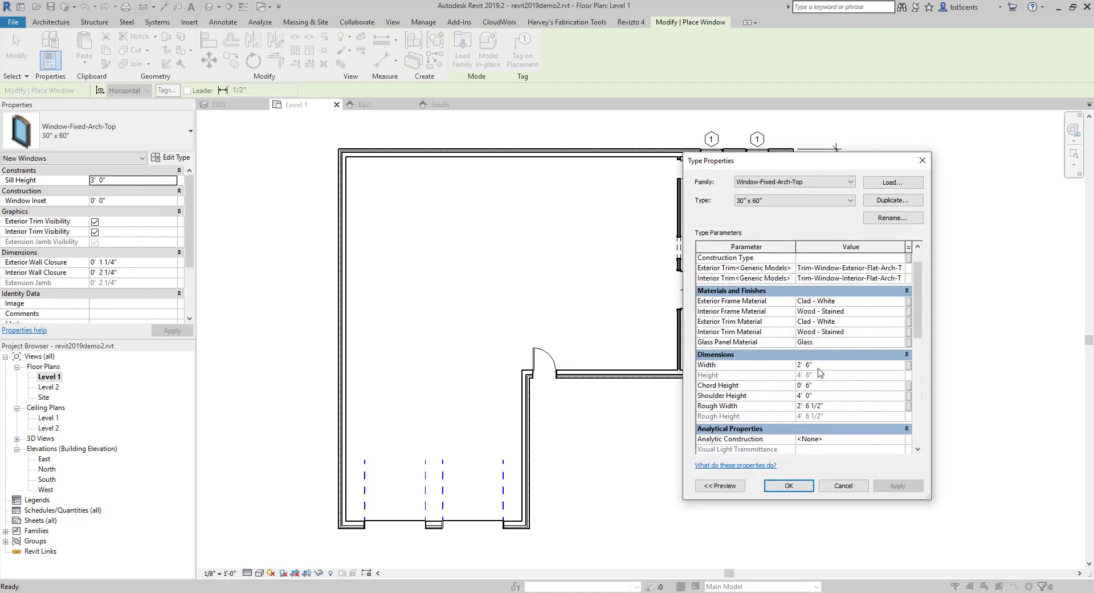
{"action": "left_click", "coordinate": [902, 205]}
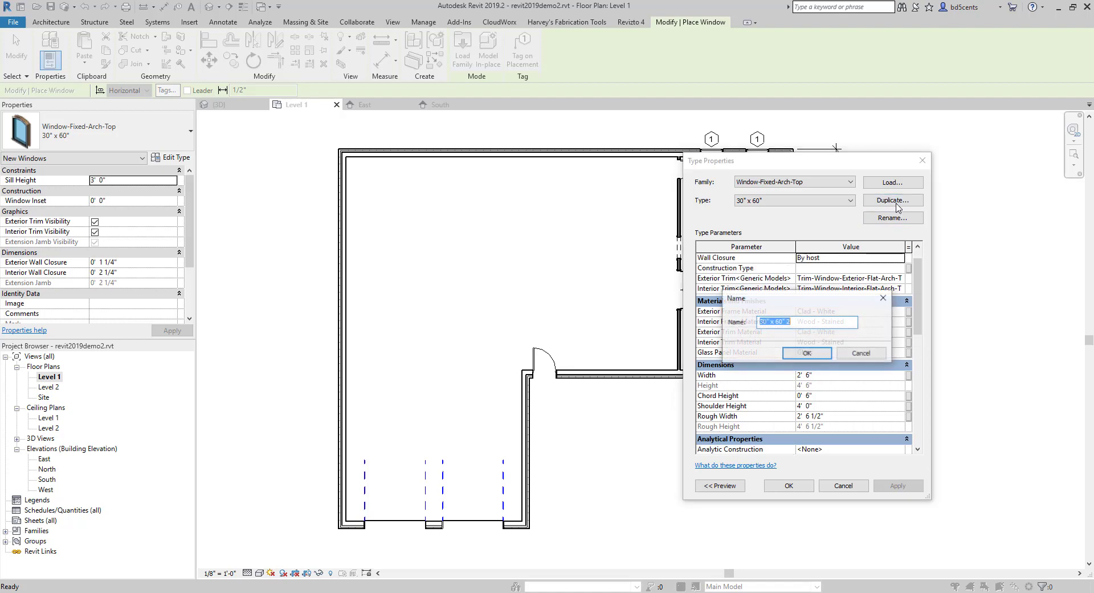
{"action": "left_click", "coordinate": [865, 354]}
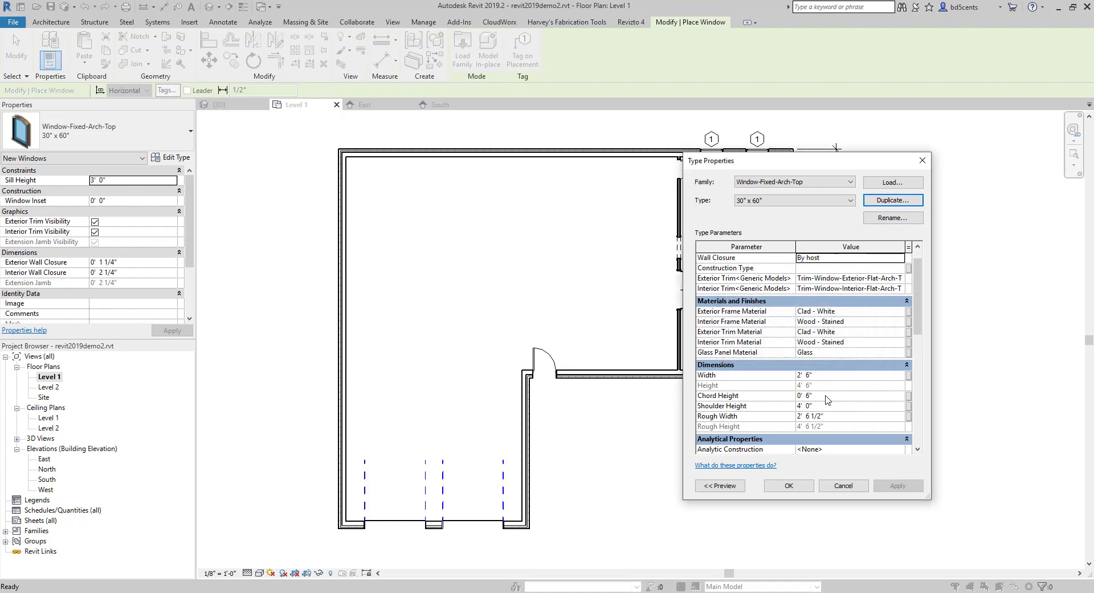
Set the shoulder height of the 30" x 60" arch-top window type to 5'
{"action": "left_click", "coordinate": [814, 406]}
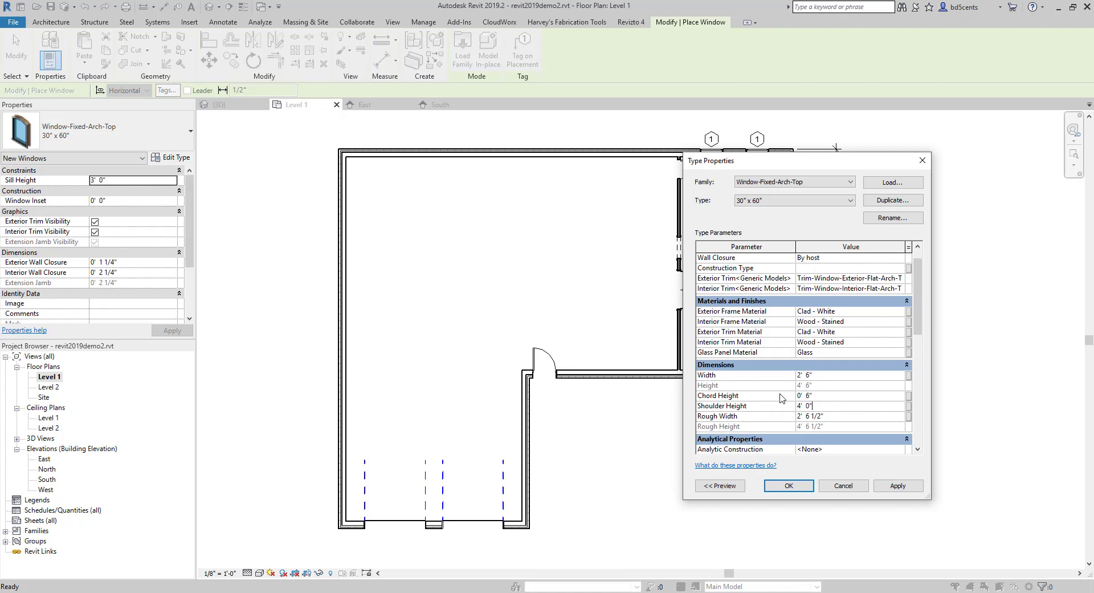
{"action": "left_click", "coordinate": [835, 395]}
{"action": "left_click", "coordinate": [824, 405]}
{"action": "left_click", "coordinate": [825, 395]}
{"action": "left_click", "coordinate": [794, 407]}
{"action": "left_click", "coordinate": [803, 407]}
{"action": "left_click", "coordinate": [811, 404]}
{"action": "double_click", "coordinate": [812, 405]}
{"action": "type", "text": "1"}
{"action": "left_click", "coordinate": [811, 406]}
{"action": "double_click", "coordinate": [812, 405]}
{"action": "type", "text": "5"}
{"action": "key", "text": "Return"}
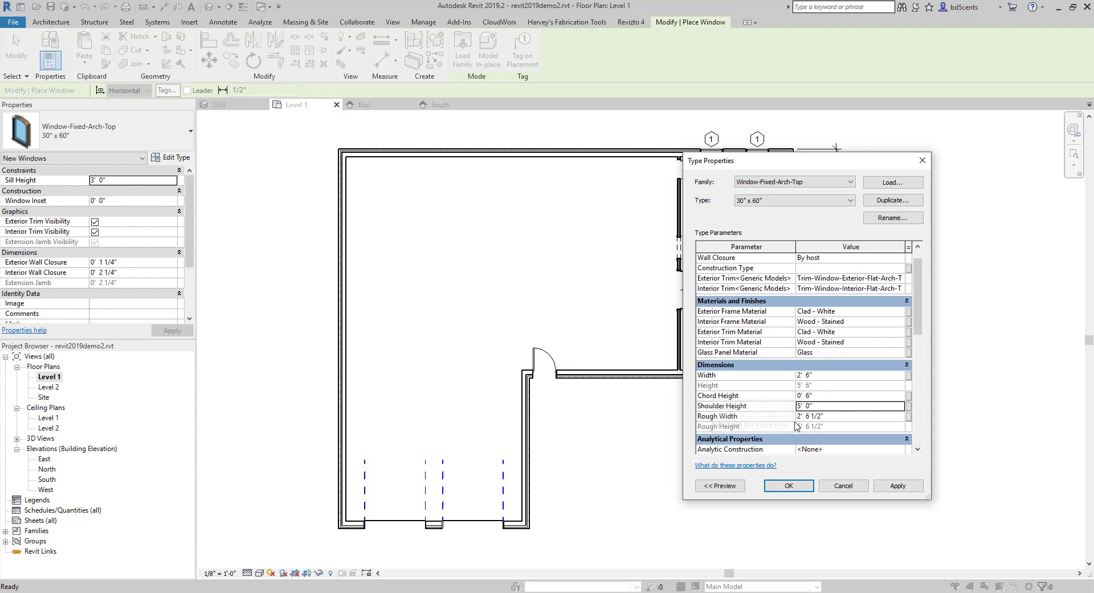
Set the shoulder height of the 30" x 60" arch-top window type to 4'6" and accept the type properties
{"action": "left_click", "coordinate": [820, 406]}
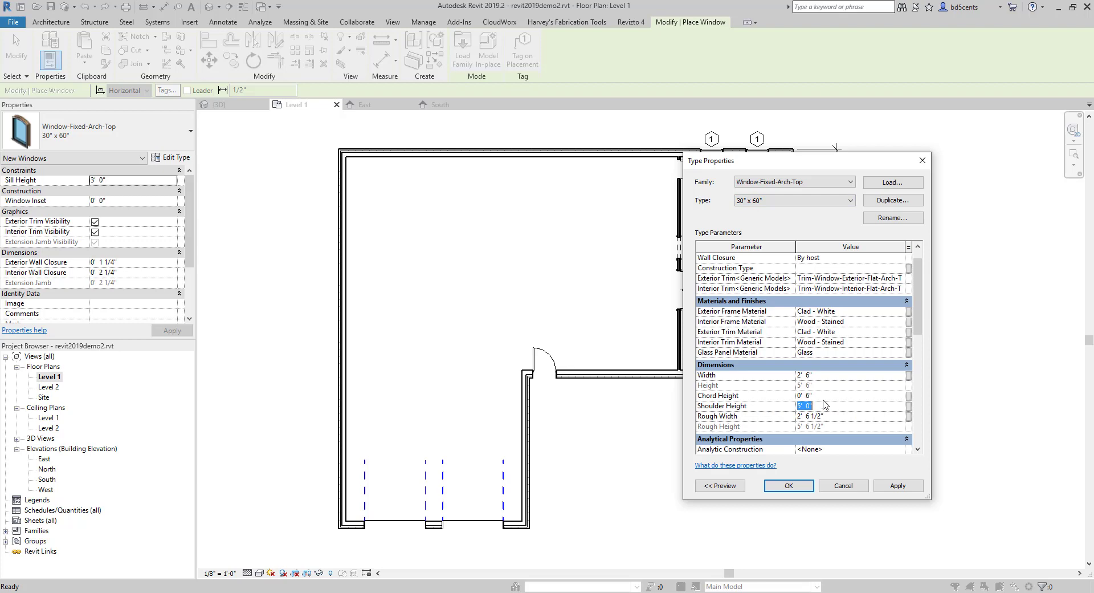
{"action": "type", "text": "6"}
{"action": "left_click", "coordinate": [897, 485]}
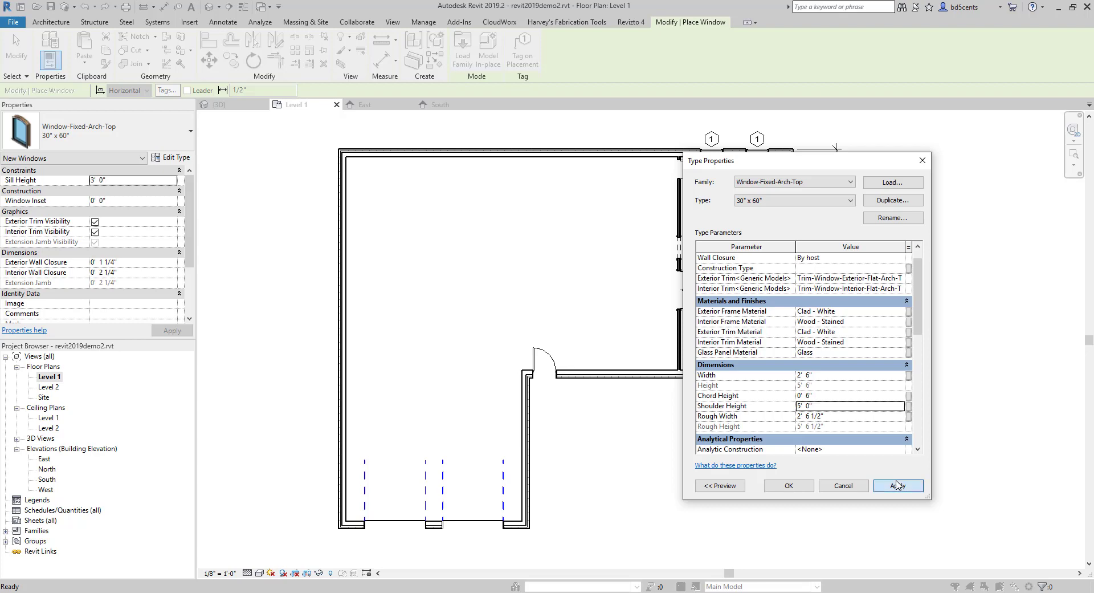
{"action": "left_click", "coordinate": [817, 404]}
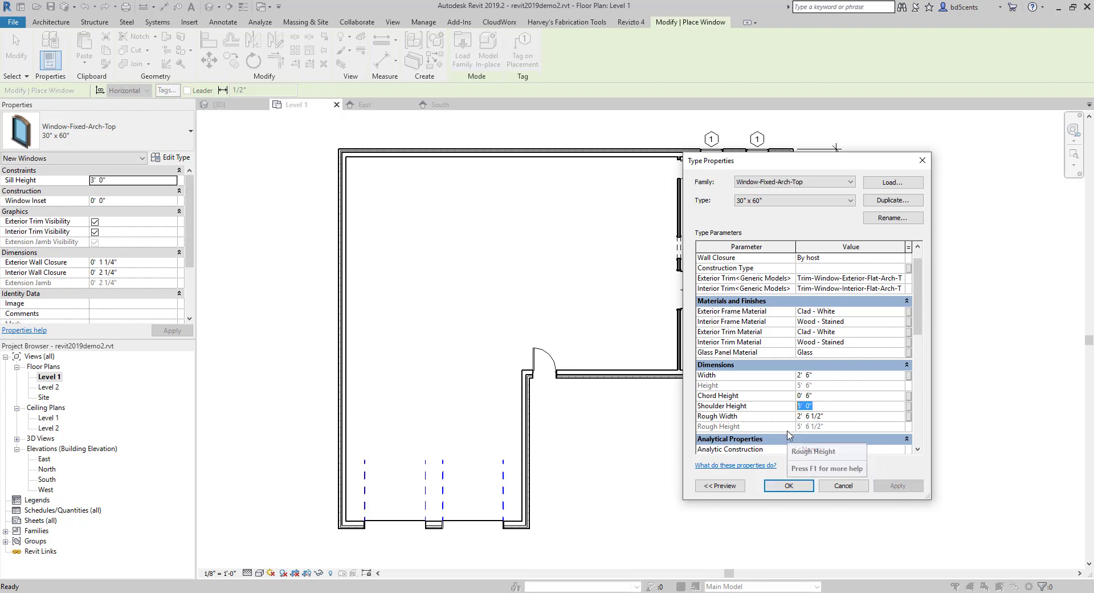
{"action": "type", "text": "4'6"}
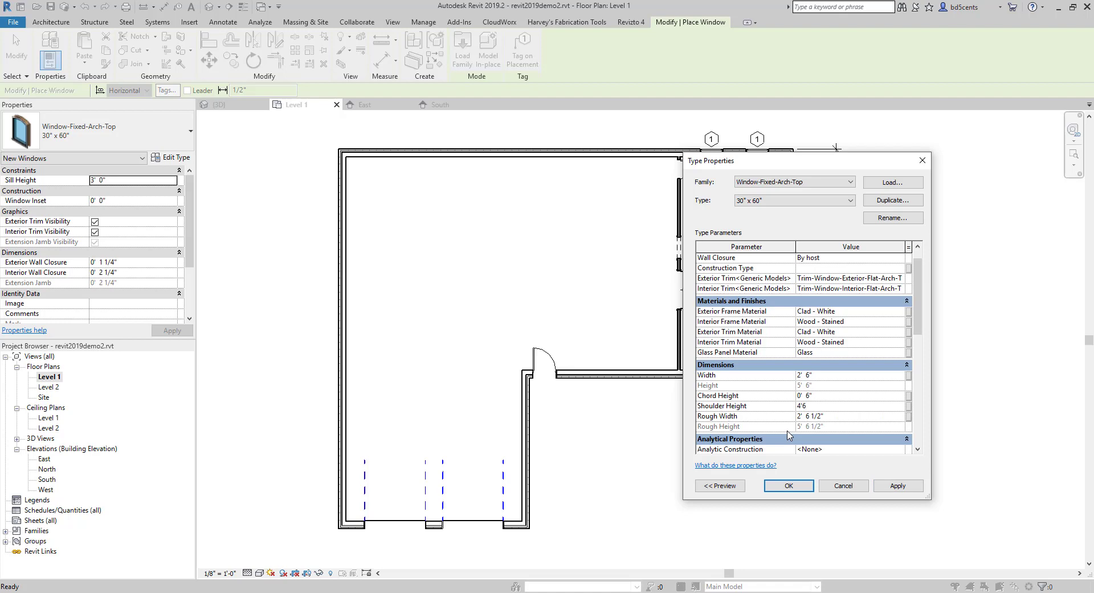
{"action": "key", "text": "Return"}
{"action": "left_click", "coordinate": [898, 485]}
{"action": "left_click", "coordinate": [790, 486]}
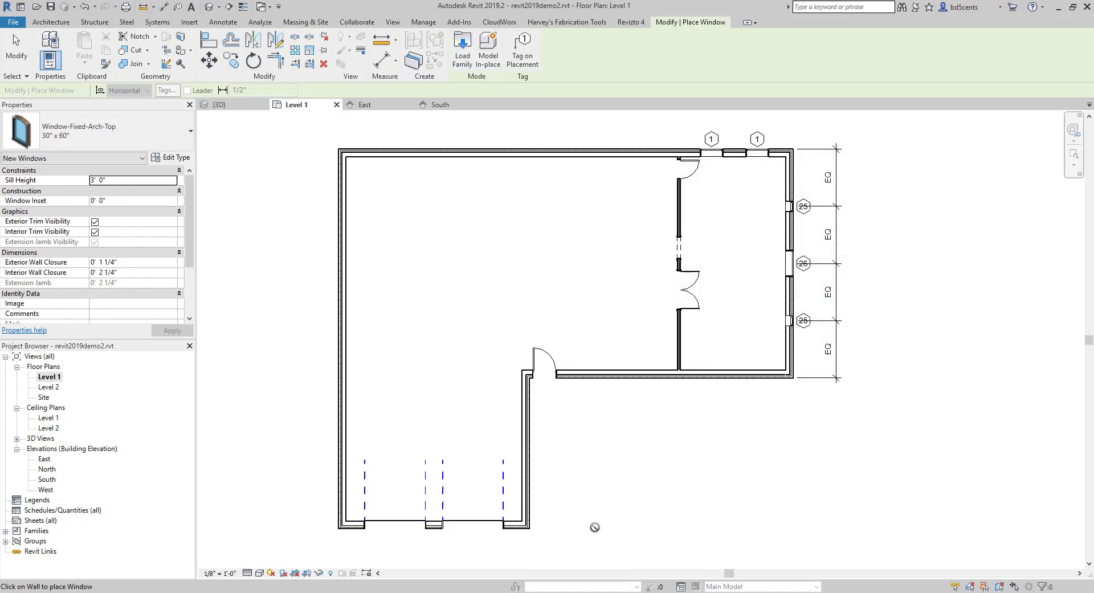
Place a 30" x 60" arch-top window in the south wall of the east room, about 5'-6" from the east wall
{"action": "scroll", "coordinate": [694, 544], "scroll_direction": "up", "scroll_amount": 2}
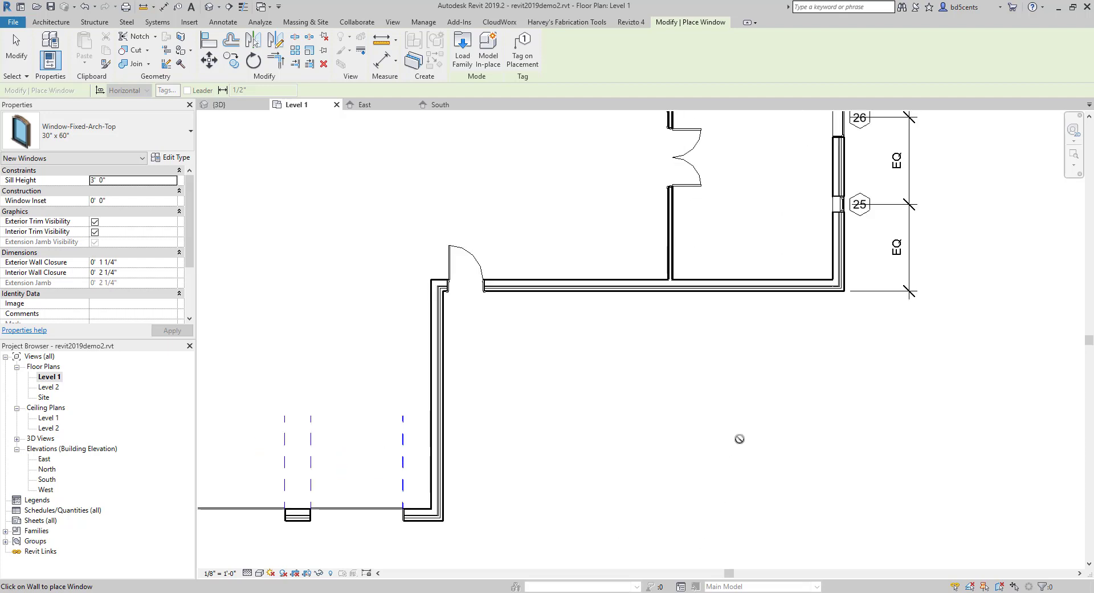
{"action": "left_click", "coordinate": [774, 290]}
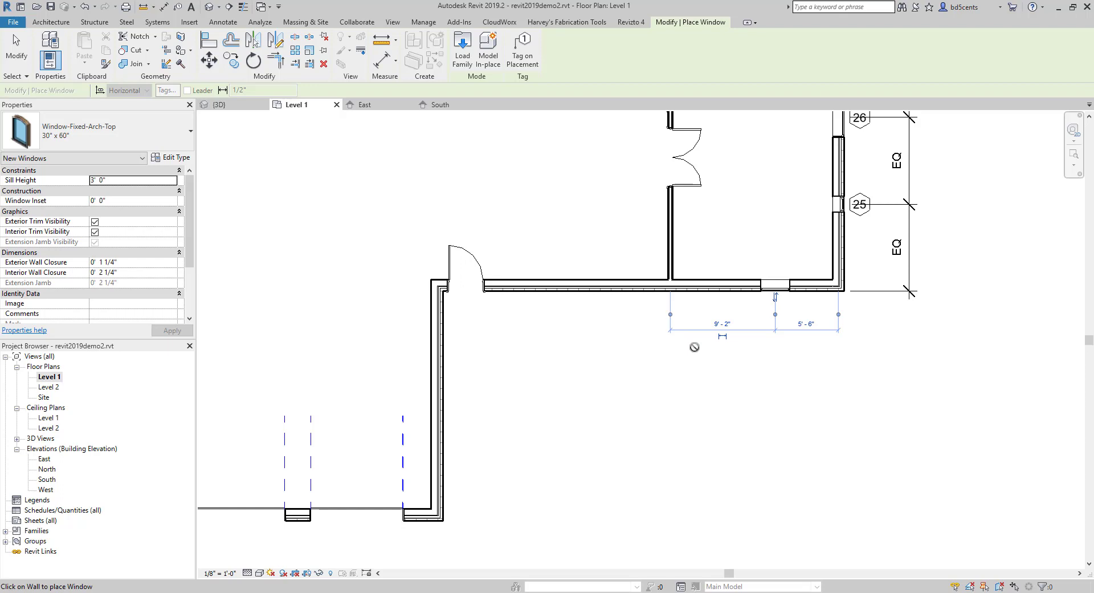
{"action": "middle_click_drag", "start_coordinate": [785, 274], "coordinate": [771, 342]}
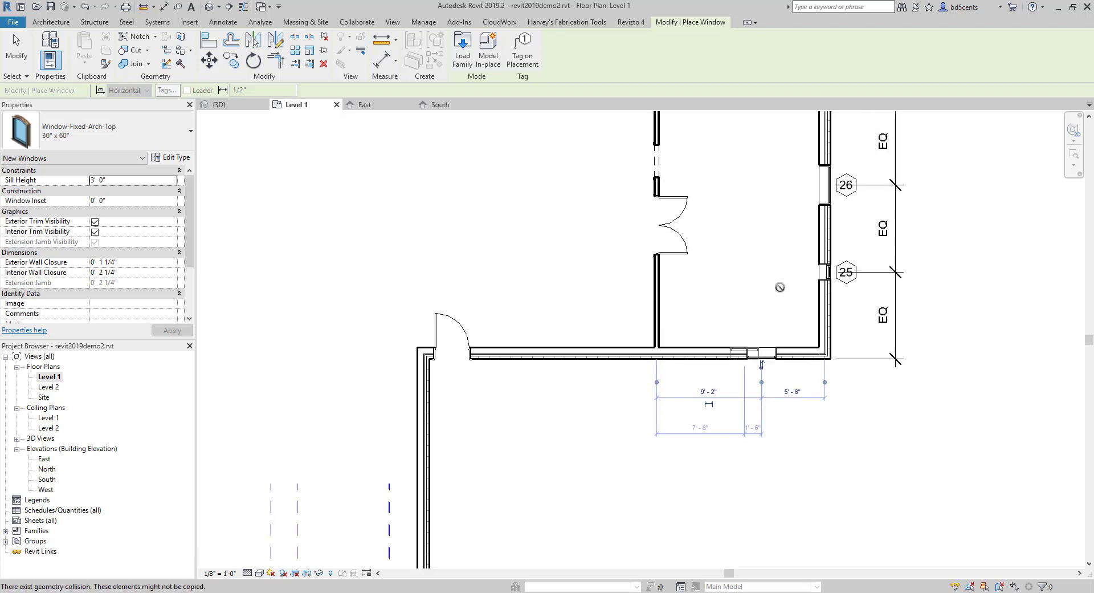
Open the South elevation and tag the arch-top window by category without a leader
{"action": "double_click", "coordinate": [53, 479]}
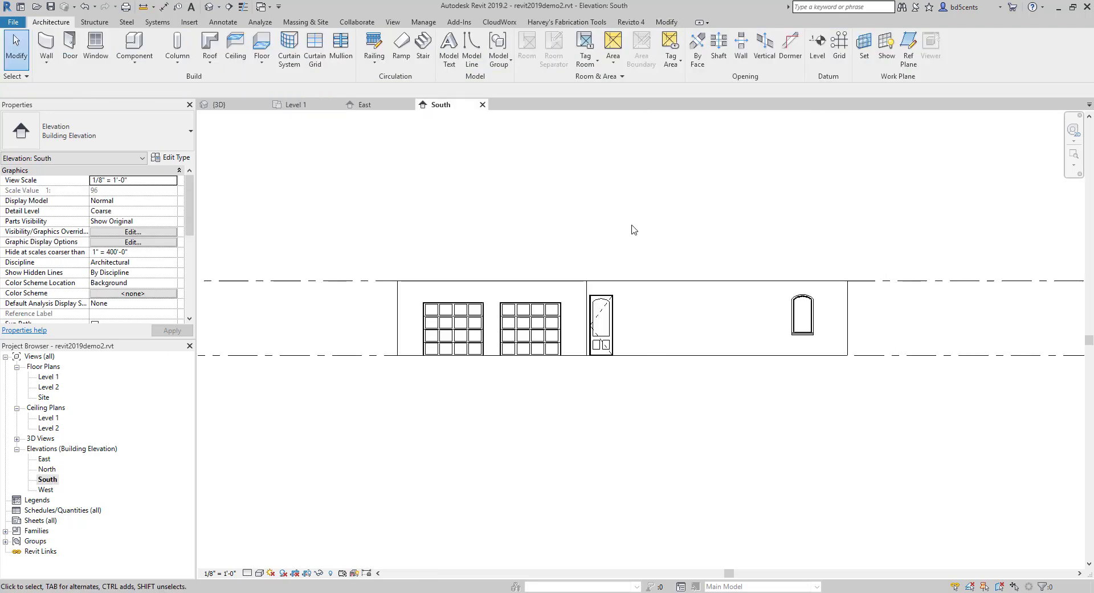
{"action": "left_click", "coordinate": [223, 21]}
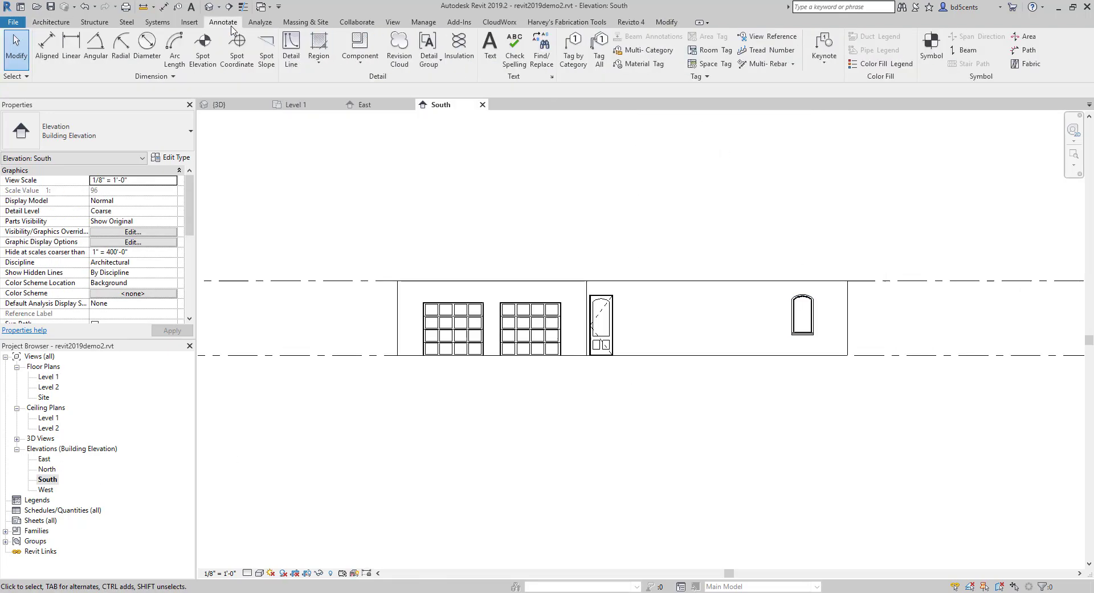
{"action": "left_click", "coordinate": [573, 52]}
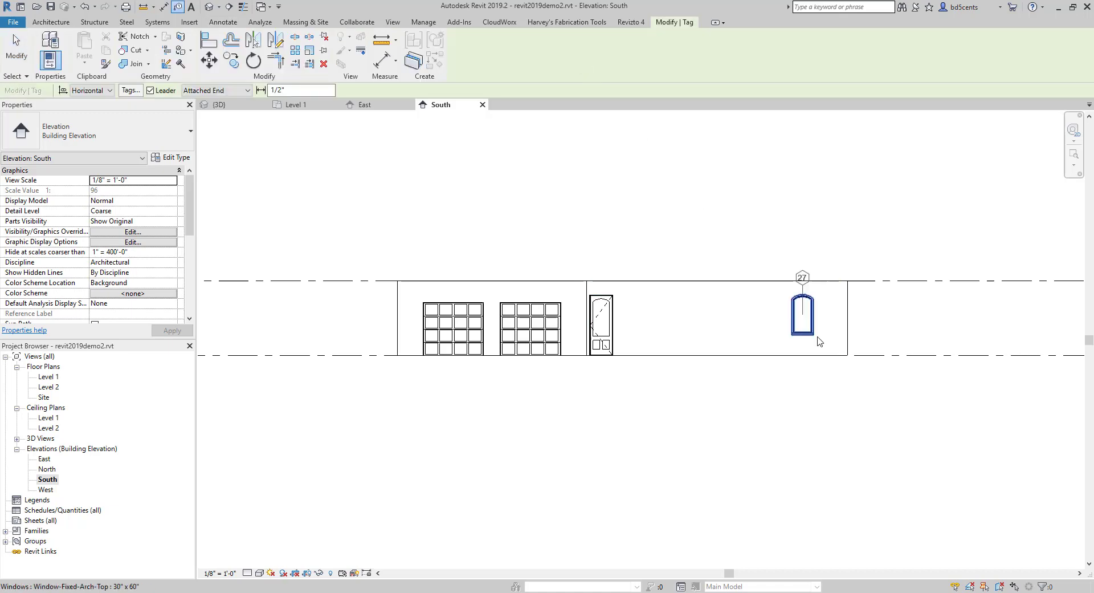
{"action": "scroll", "coordinate": [817, 339], "scroll_direction": "up", "scroll_amount": 2}
{"action": "left_click", "coordinate": [162, 90]}
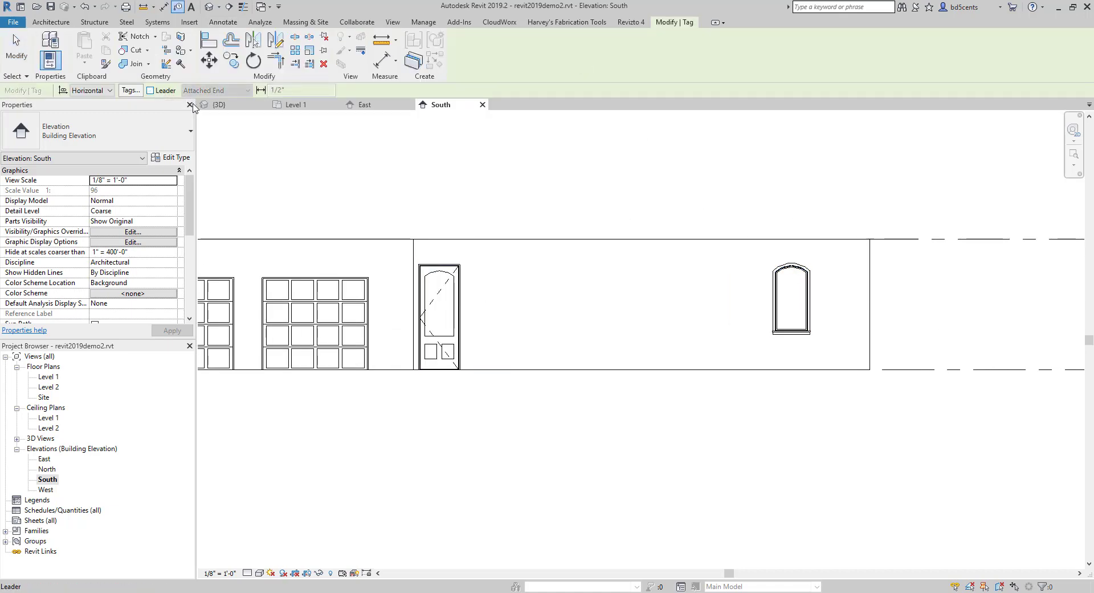
{"action": "scroll", "coordinate": [792, 299], "scroll_direction": "up", "scroll_amount": 2}
{"action": "left_click", "coordinate": [789, 307]}
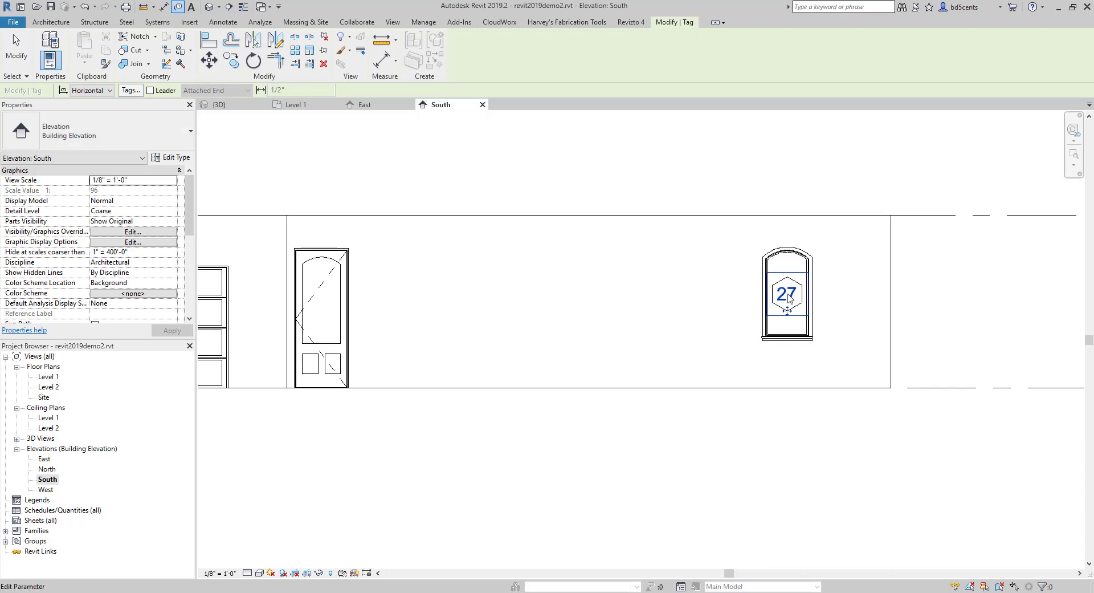
{"action": "scroll", "coordinate": [509, 335], "scroll_direction": "down", "scroll_amount": 3}
Return to the Level 1 floor plan and tag the arch-top window in the south wall by category, without a leader
{"action": "double_click", "coordinate": [48, 376]}
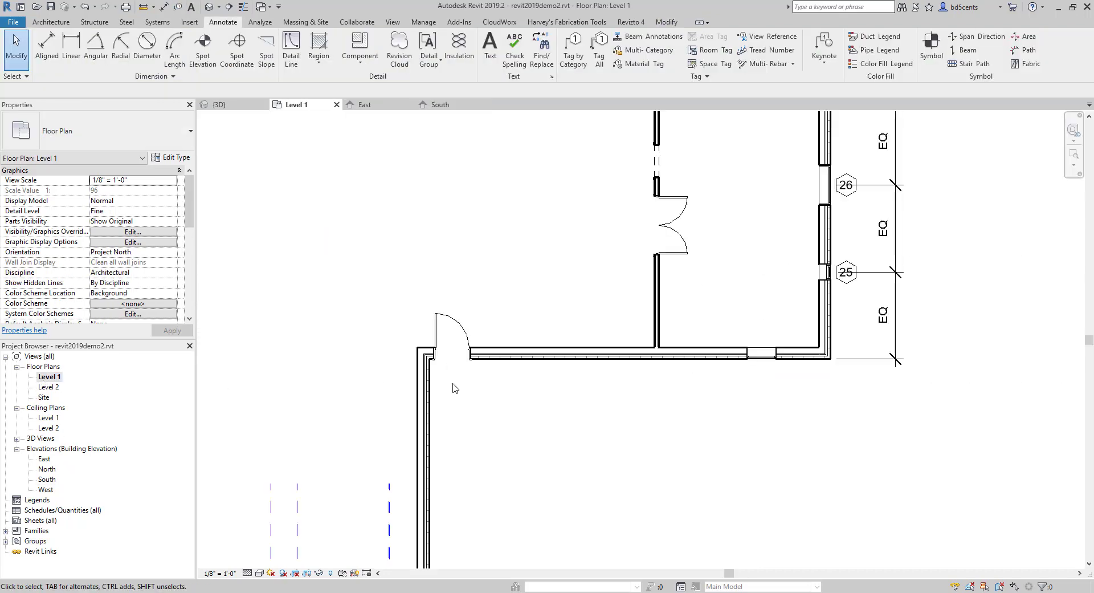
{"action": "scroll", "coordinate": [765, 361], "scroll_direction": "up", "scroll_amount": 2}
{"action": "left_click", "coordinate": [765, 363]}
{"action": "left_click", "coordinate": [691, 305]}
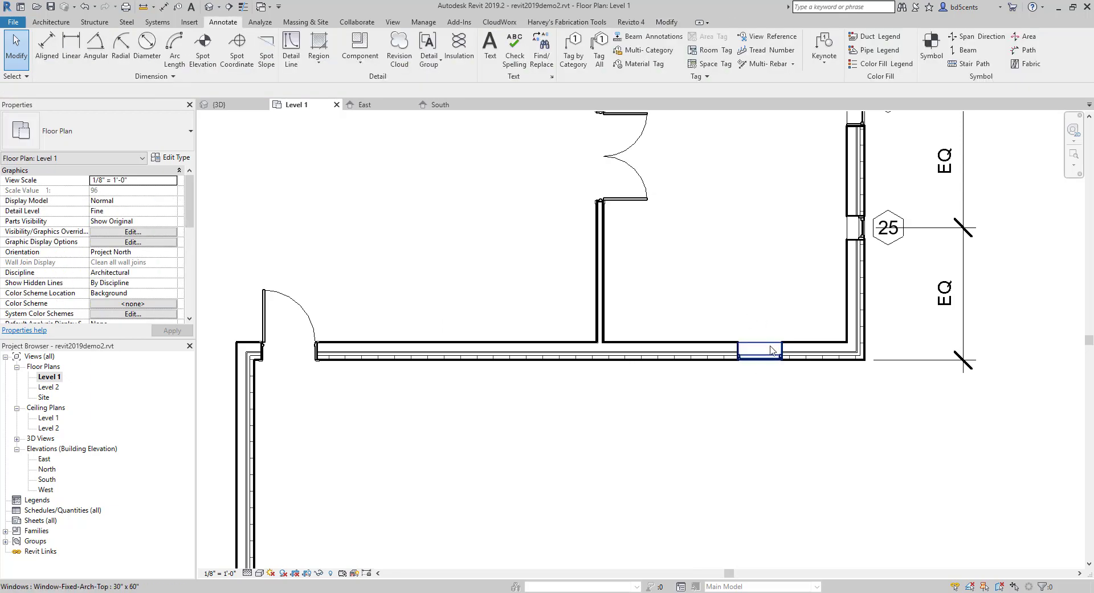
{"action": "left_click", "coordinate": [573, 51]}
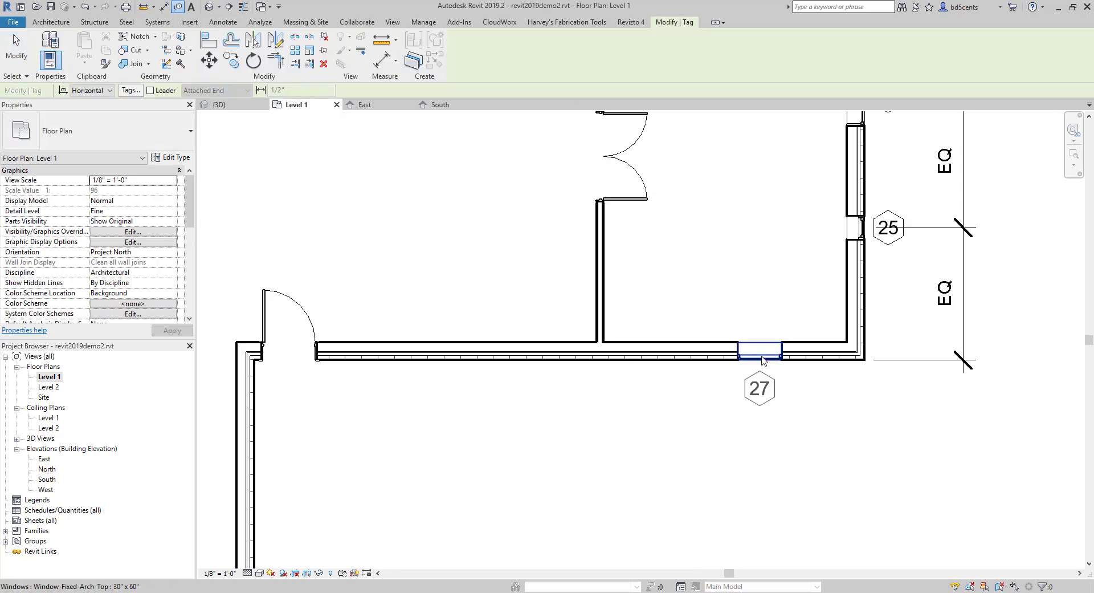
{"action": "left_click", "coordinate": [765, 360]}
{"action": "mouse_move", "coordinate": [761, 408]}
{"action": "left_mouse_down"}
{"action": "mouse_move", "coordinate": [763, 344]}
{"action": "mouse_move", "coordinate": [763, 407]}
{"action": "left_mouse_up"}
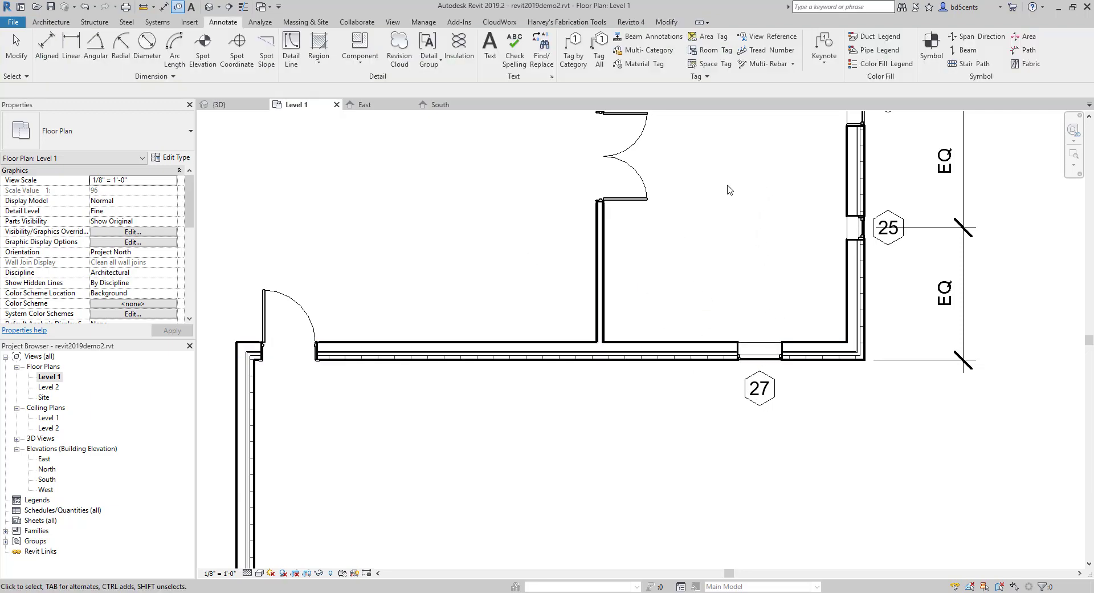
{"action": "key", "text": "Escape"}
{"action": "left_click", "coordinate": [761, 394]}
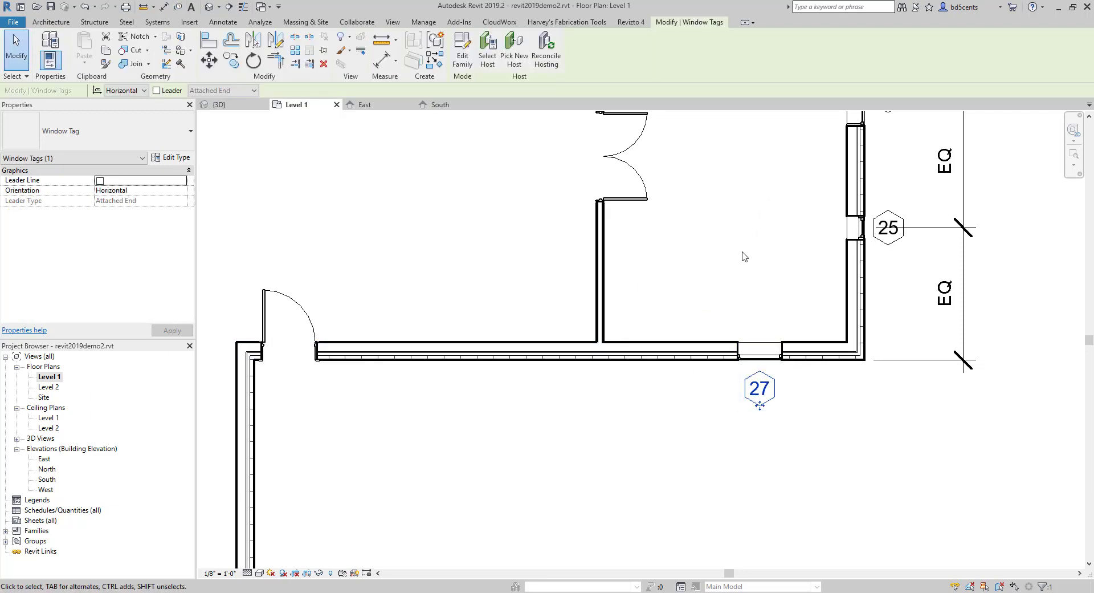
{"action": "left_click", "coordinate": [742, 254]}
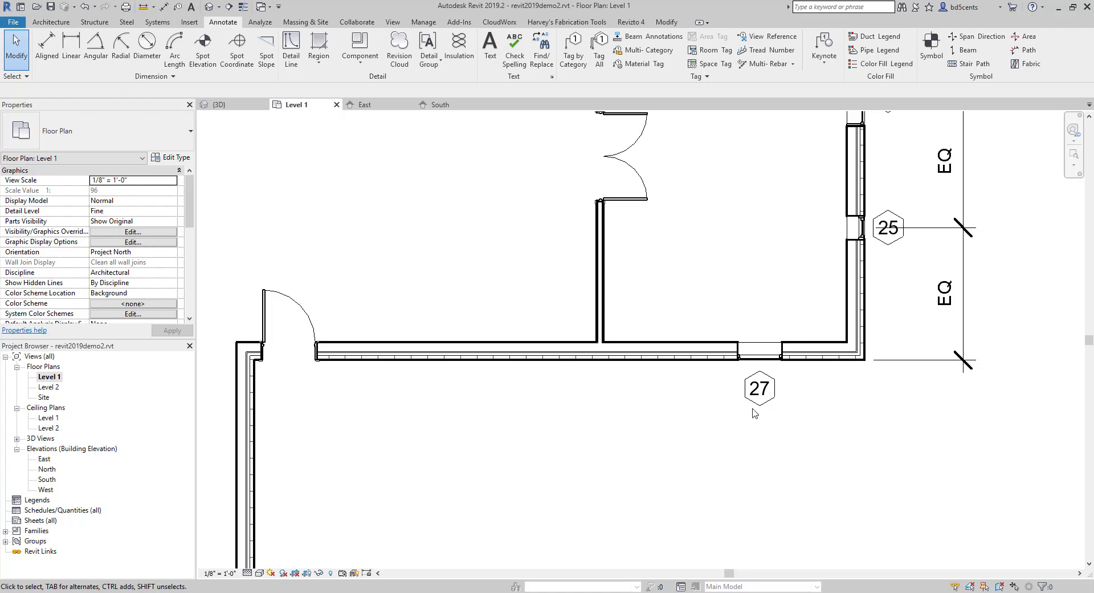
Place a Fixed 16" x 24" window with Tag on Placement in the south wall, about 4'-5" east of the single door
{"action": "middle_click_drag", "start_coordinate": [460, 283], "coordinate": [400, 240]}
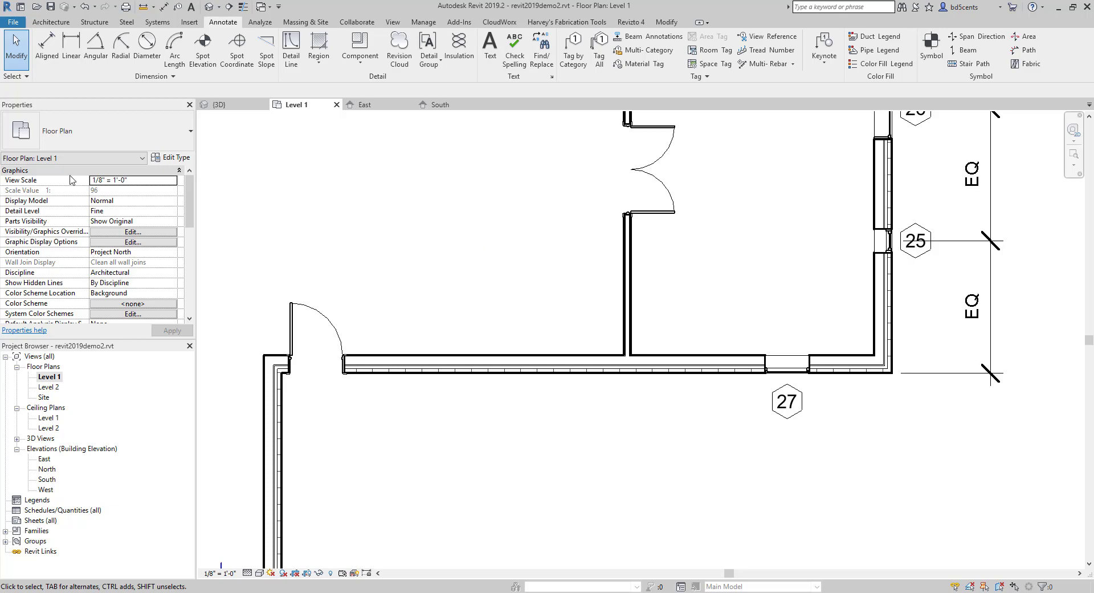
{"action": "left_click", "coordinate": [51, 22]}
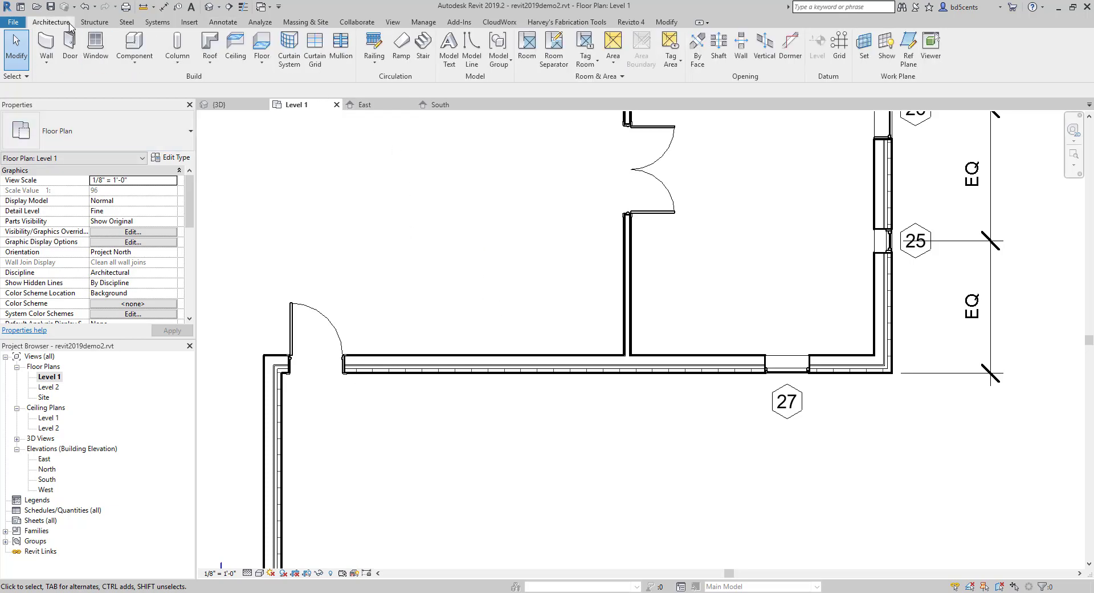
{"action": "left_click", "coordinate": [95, 45]}
{"action": "left_click", "coordinate": [97, 130]}
{"action": "scroll", "coordinate": [95, 238], "scroll_direction": "up", "scroll_amount": 3}
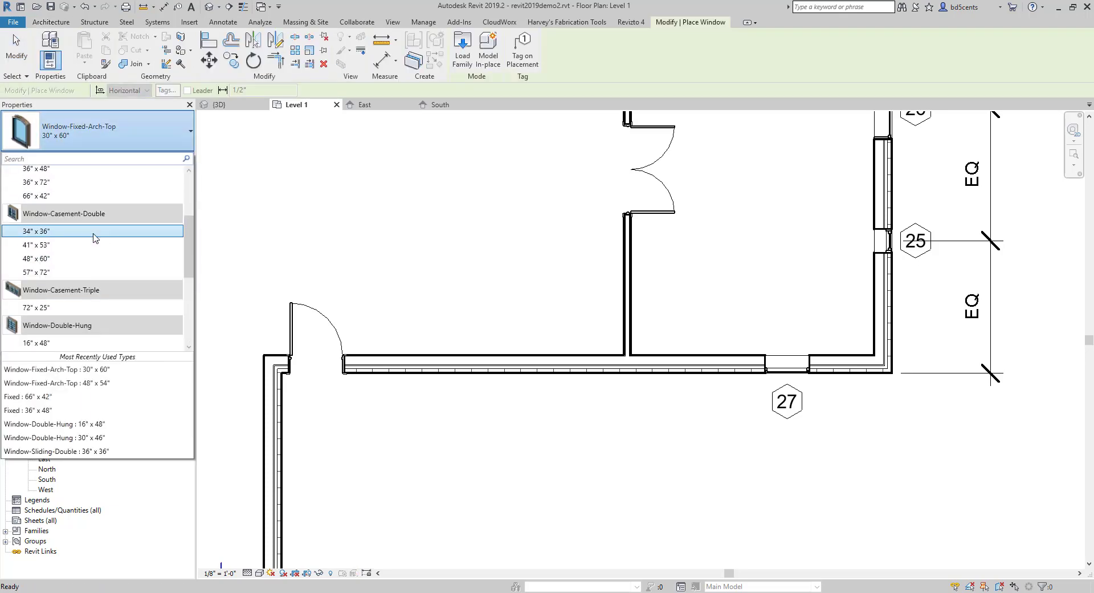
{"action": "scroll", "coordinate": [93, 237], "scroll_direction": "up", "scroll_amount": 3}
{"action": "left_click", "coordinate": [71, 191]}
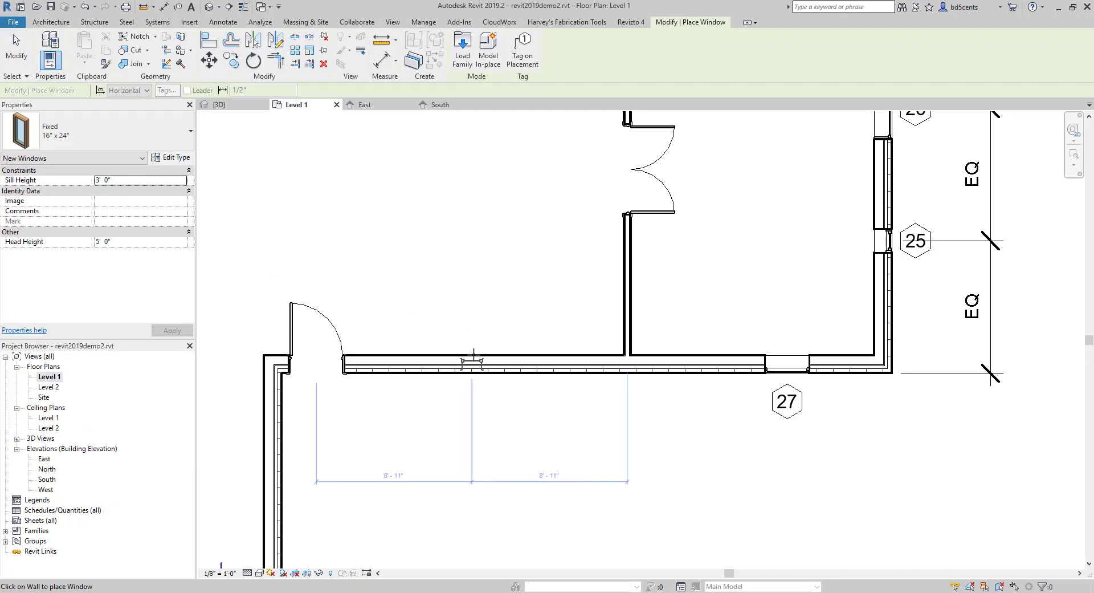
{"action": "scroll", "coordinate": [473, 360], "scroll_direction": "up", "scroll_amount": 2}
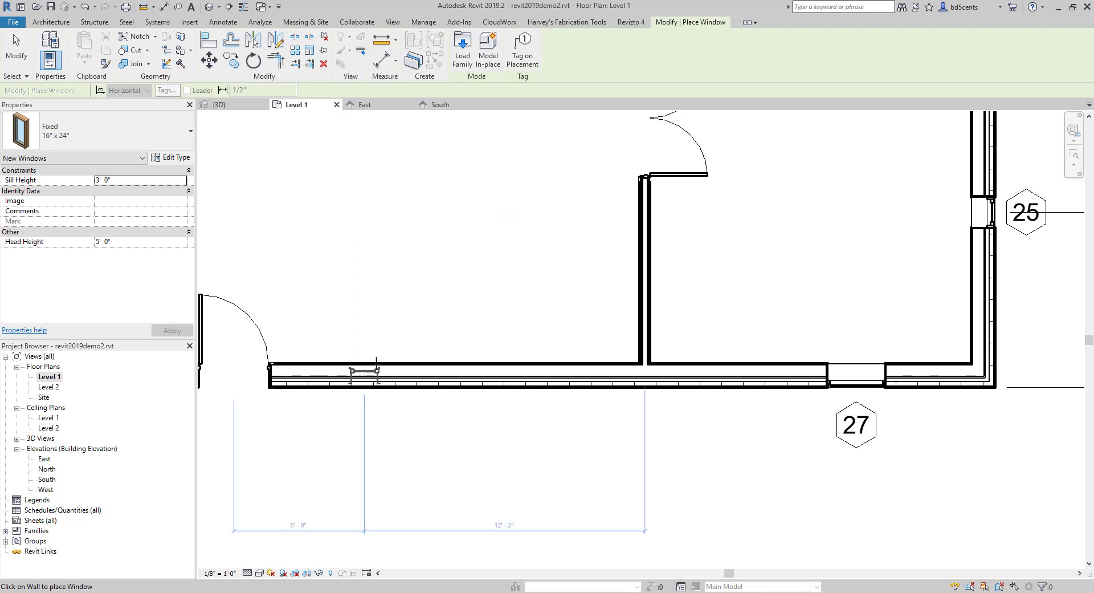
{"action": "left_click", "coordinate": [535, 66]}
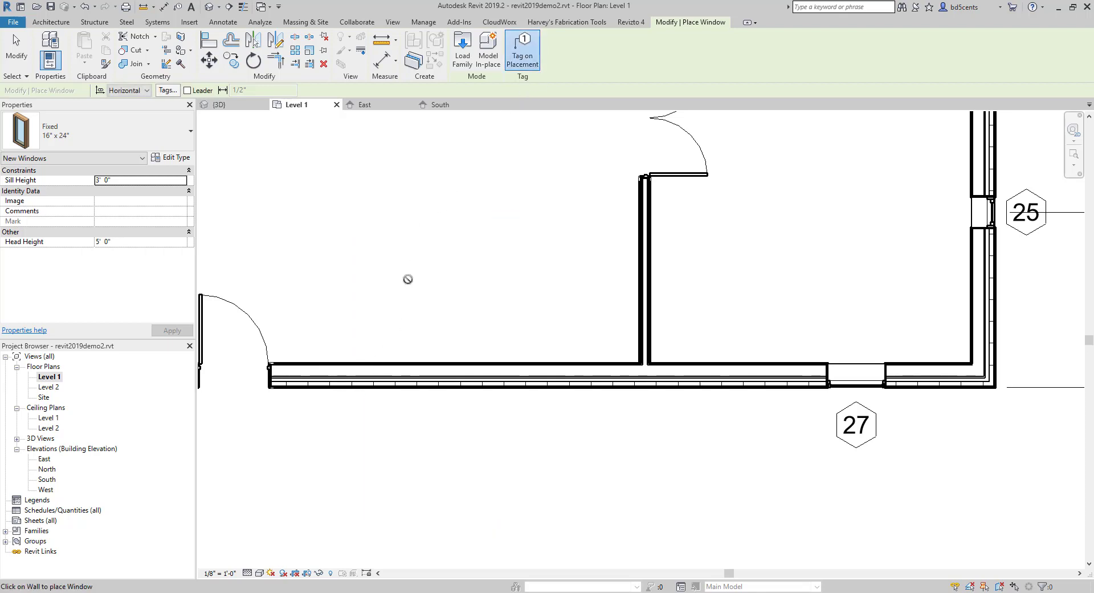
{"action": "left_click", "coordinate": [339, 390]}
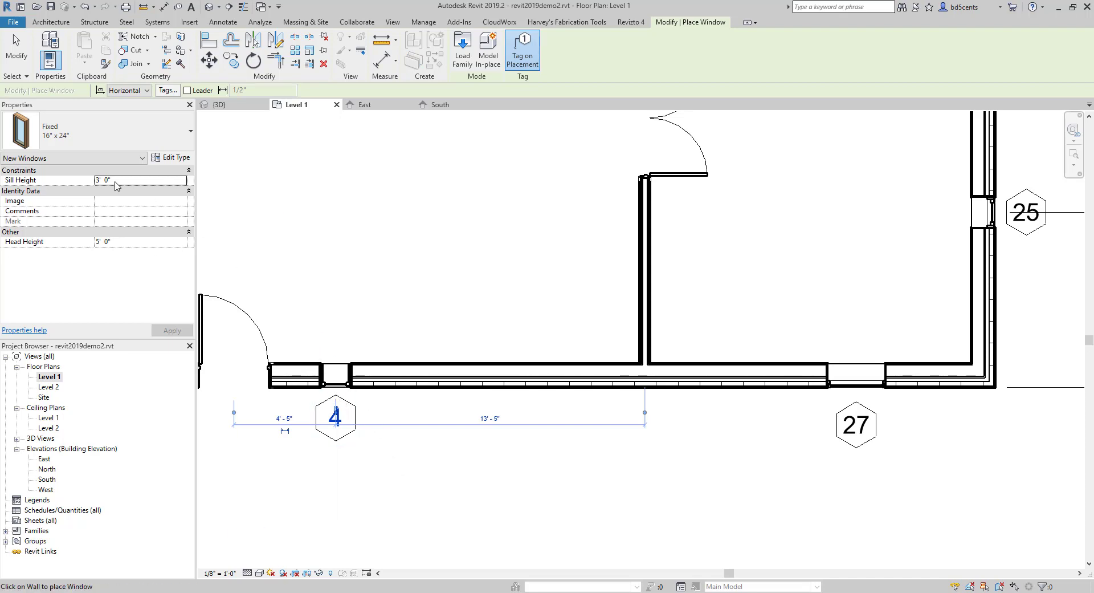
Try to set the sill height to 7' while window placement is still active, and leave the command
{"action": "left_click", "coordinate": [142, 243]}
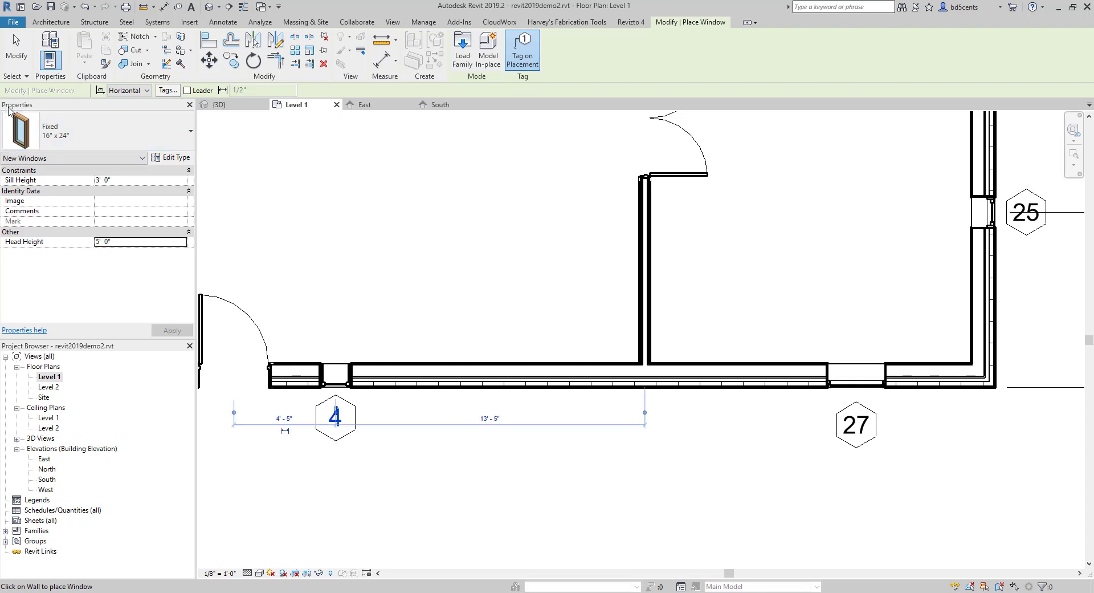
{"action": "left_click", "coordinate": [122, 181]}
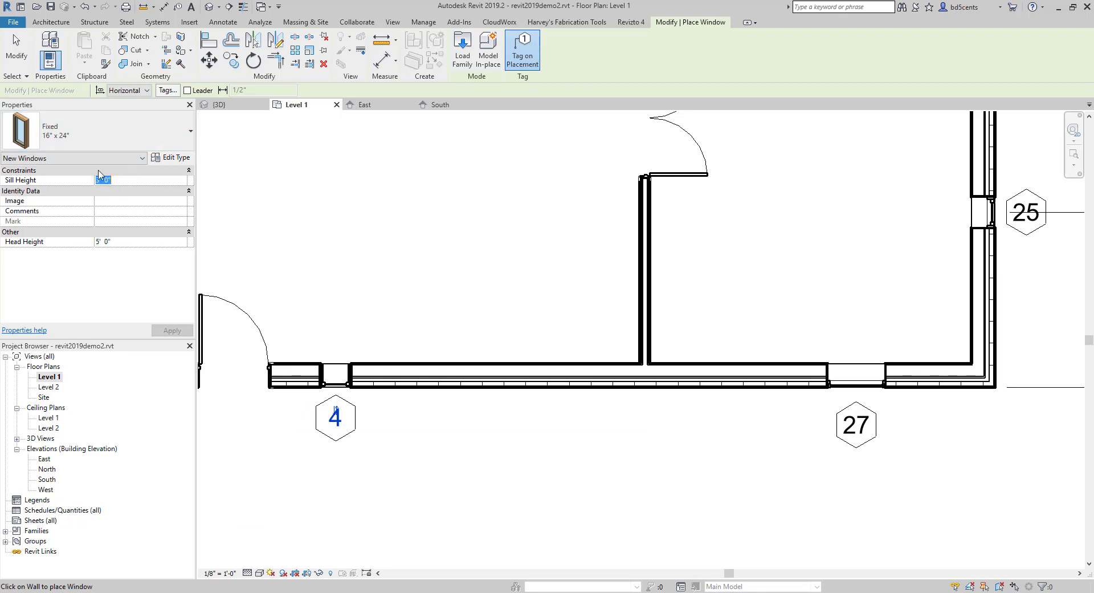
{"action": "type", "text": "2"}
{"action": "key", "text": "Return"}
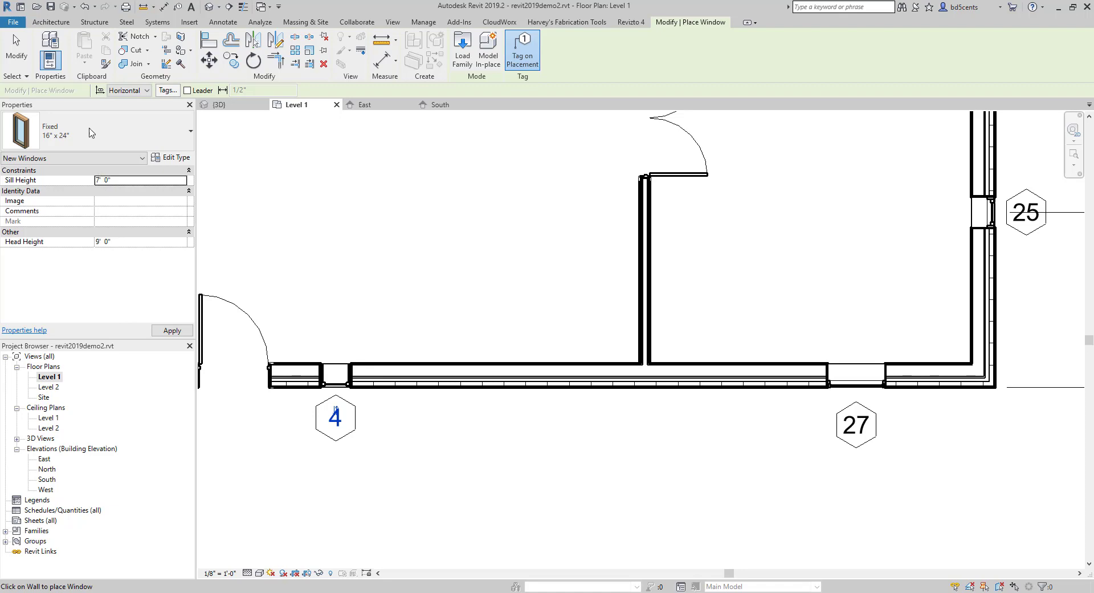
{"action": "scroll", "coordinate": [396, 347], "scroll_direction": "down", "scroll_amount": 1}
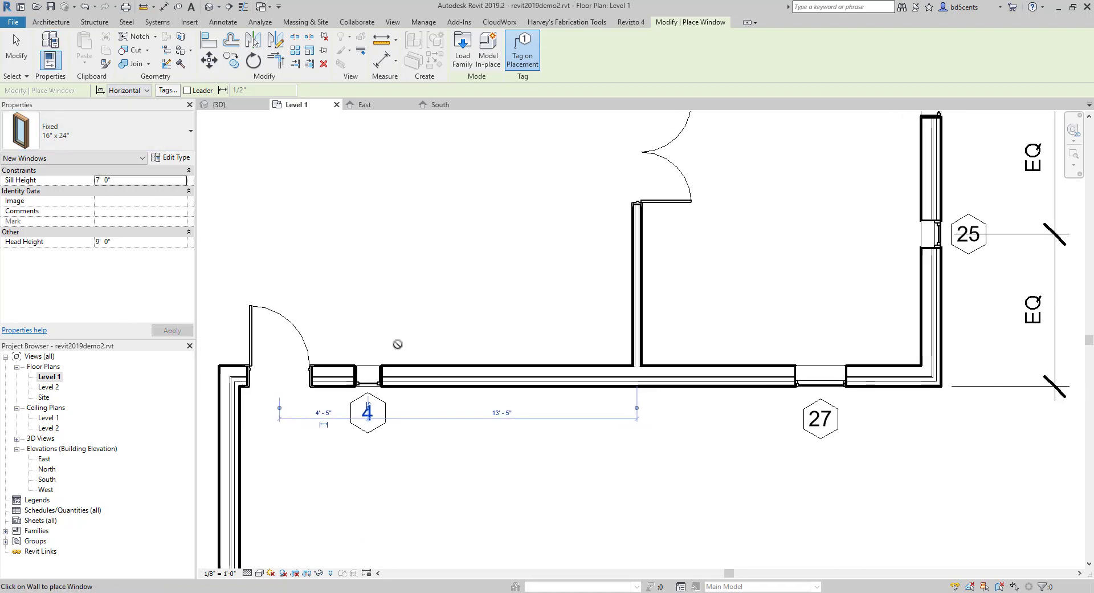
{"action": "key", "text": "Escape"}
{"action": "key", "text": "Escape"}
Set the sill height of the Fixed 16" x 24" window beside the single door to 7'
{"action": "left_click", "coordinate": [367, 376]}
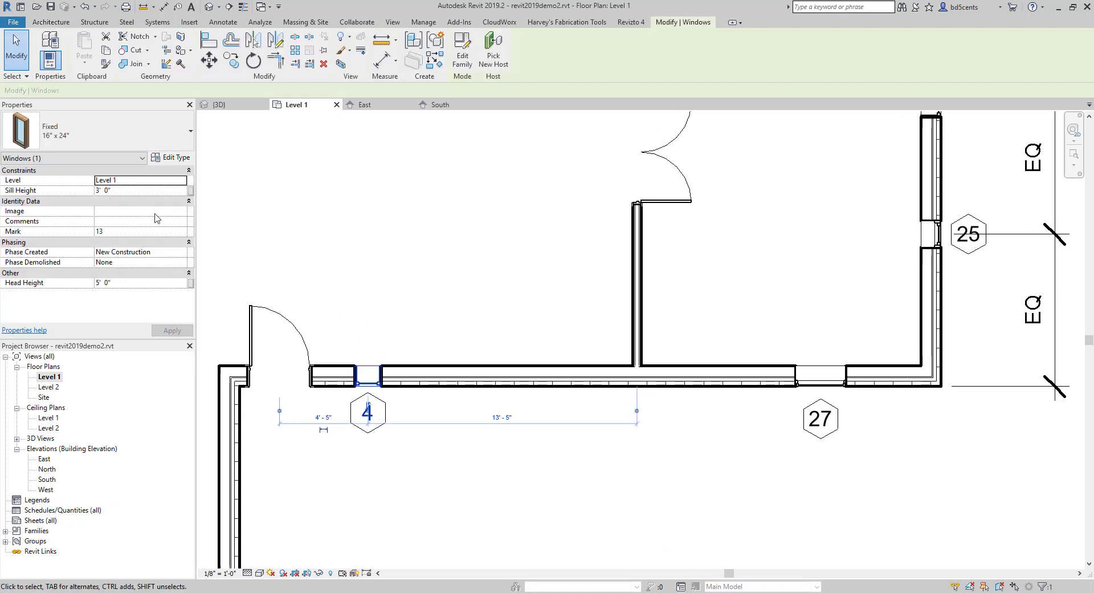
{"action": "middle_click_drag", "start_coordinate": [416, 244], "coordinate": [432, 245]}
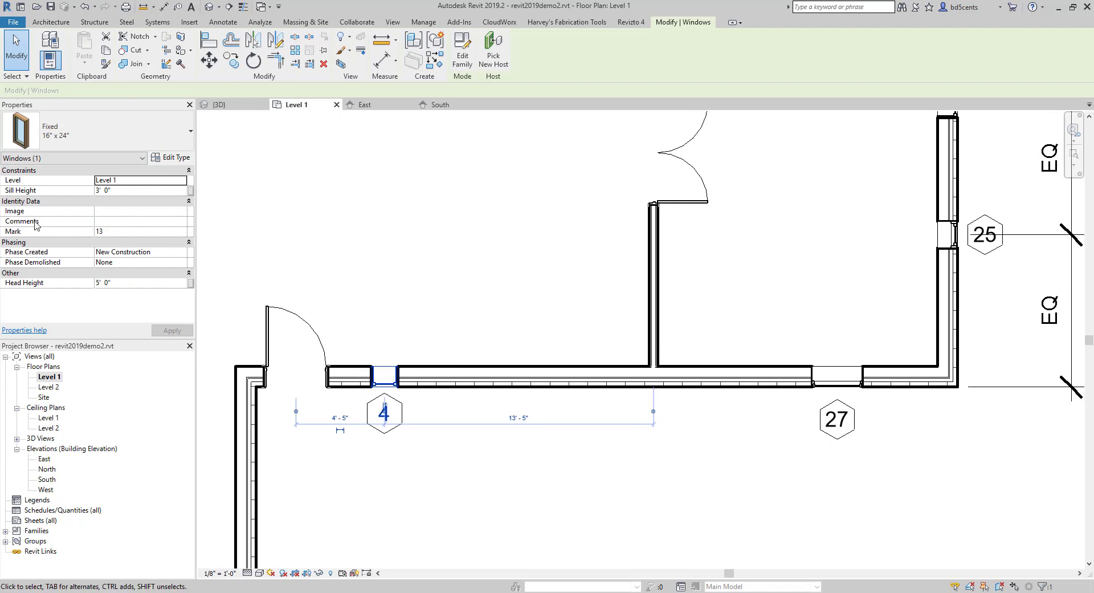
{"action": "left_click", "coordinate": [138, 190]}
{"action": "type", "text": "7"}
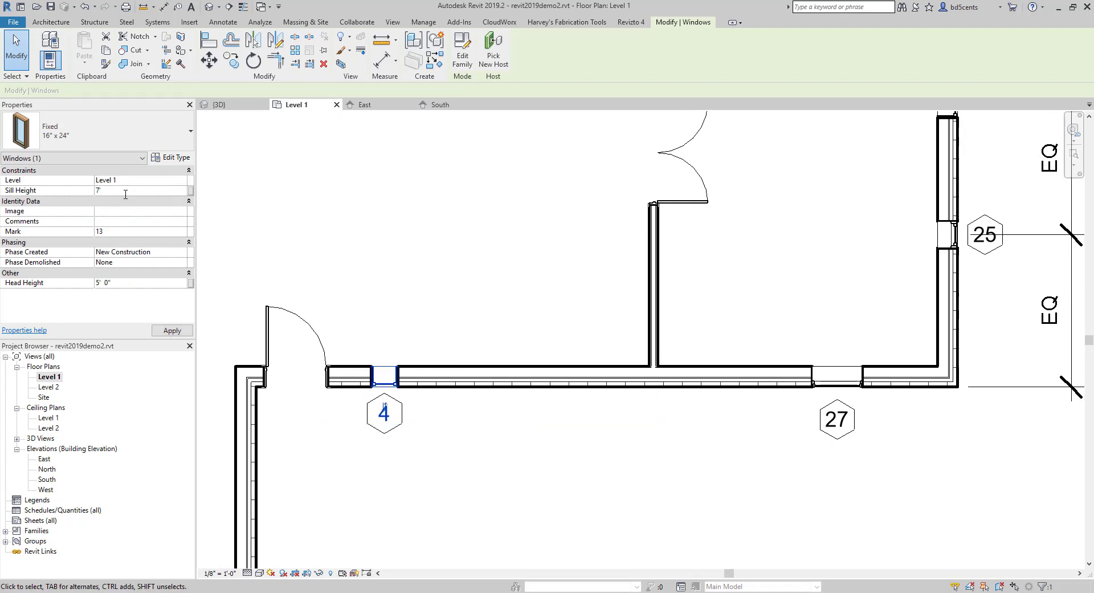
{"action": "key", "text": "Return"}
{"action": "scroll", "coordinate": [428, 335], "scroll_direction": "down", "scroll_amount": 3}
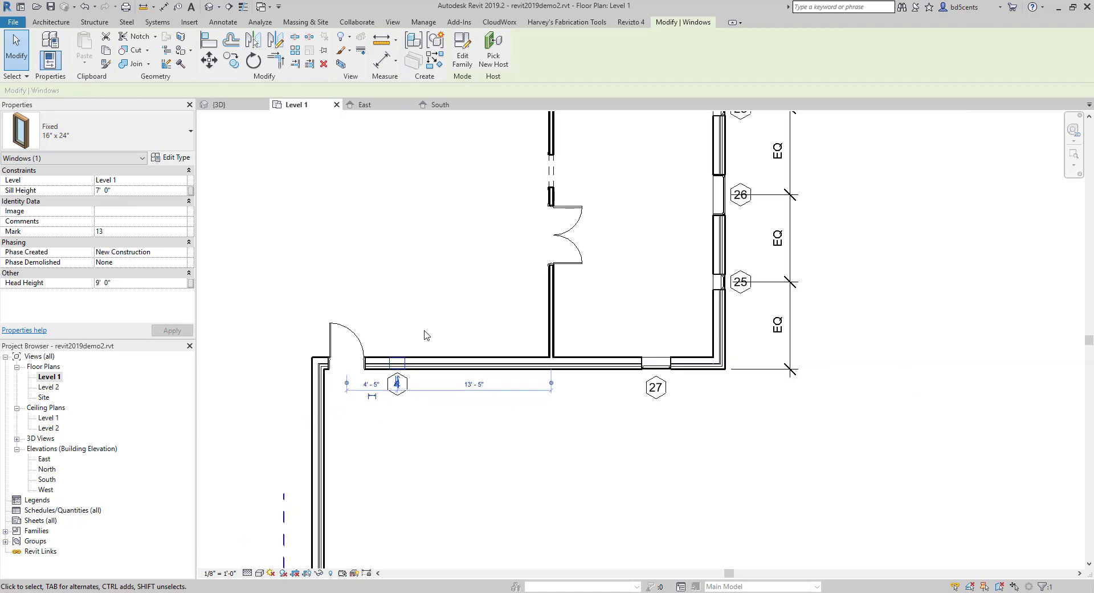
{"action": "middle_click_drag", "start_coordinate": [428, 334], "coordinate": [493, 347]}
{"action": "scroll", "coordinate": [512, 418], "scroll_direction": "up", "scroll_amount": 2}
{"action": "scroll", "coordinate": [501, 426], "scroll_direction": "up", "scroll_amount": 2}
{"action": "key", "text": "Escape"}
{"action": "scroll", "coordinate": [493, 347], "scroll_direction": "up", "scroll_amount": 1}
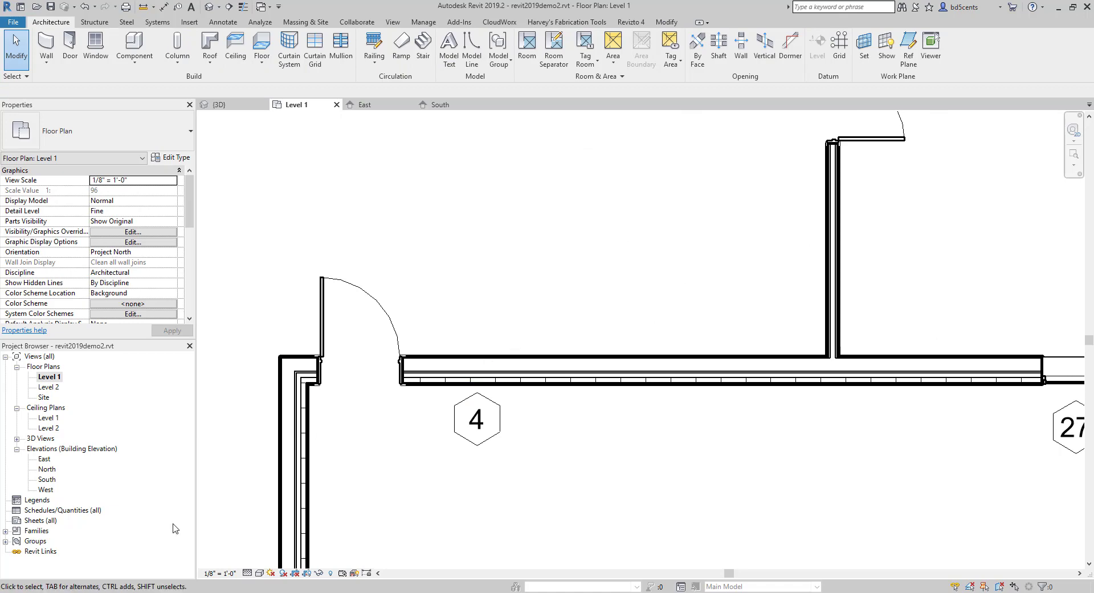
Open the South building elevation view
{"action": "left_click", "coordinate": [41, 479]}
{"action": "left_click", "coordinate": [49, 479]}
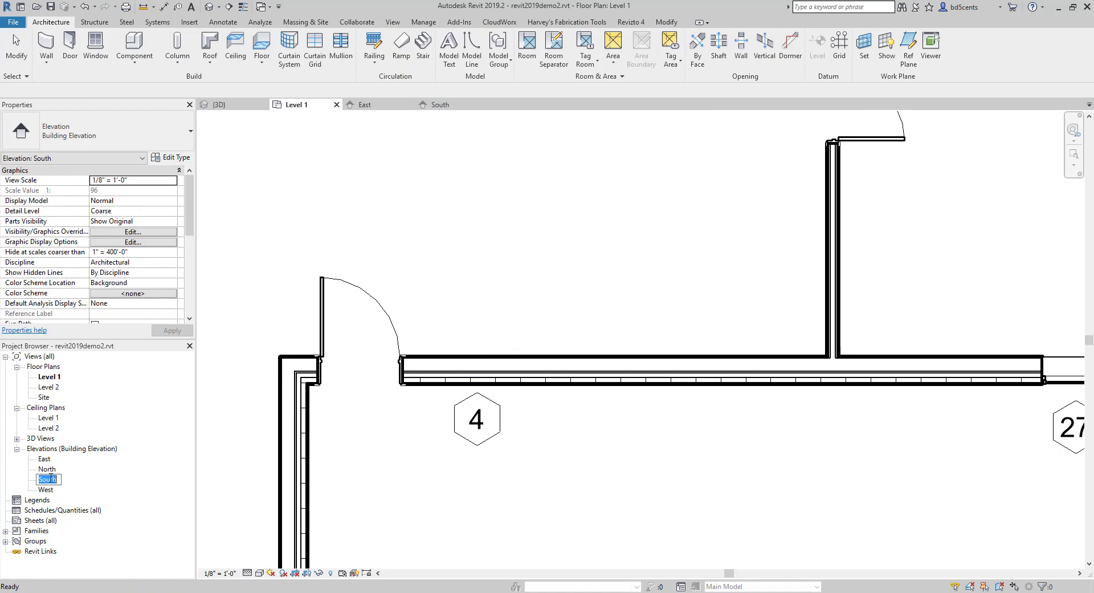
{"action": "key", "text": "Escape"}
{"action": "double_click", "coordinate": [48, 480]}
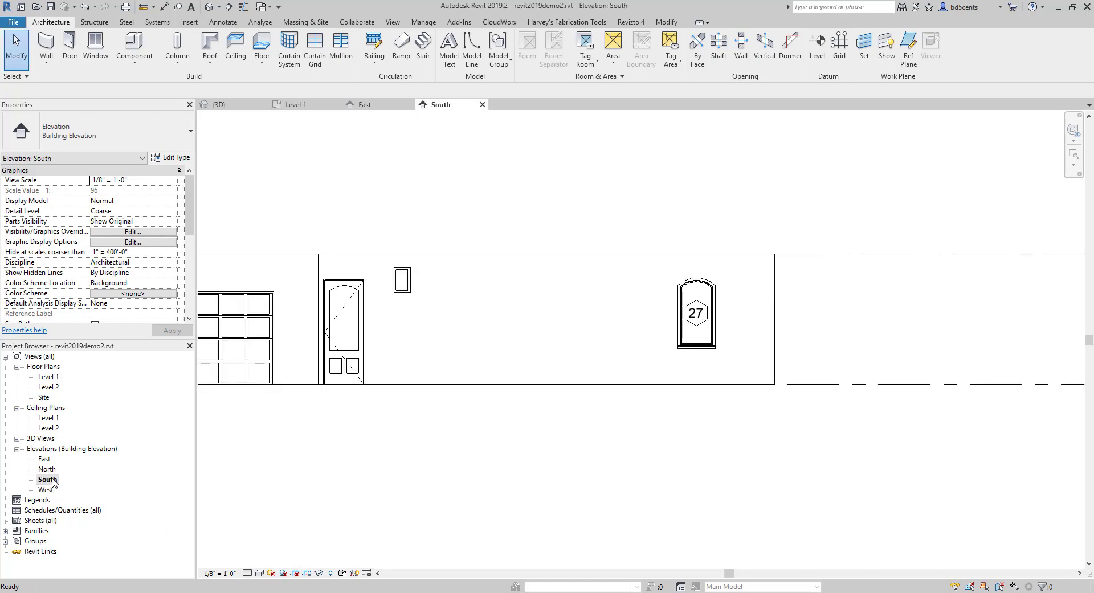
{"action": "left_click", "coordinate": [48, 480]}
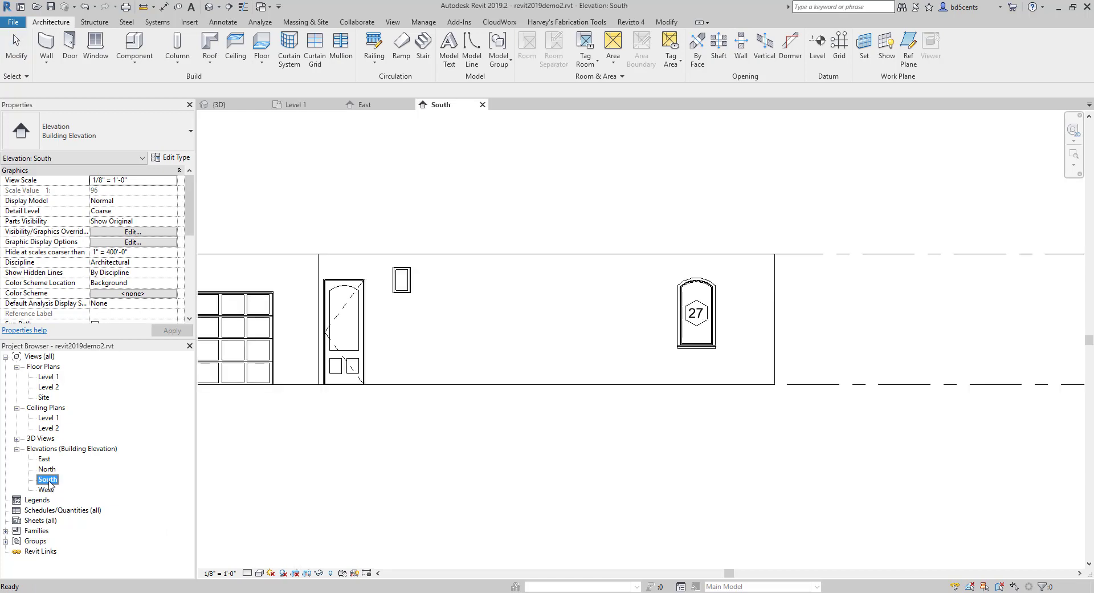
{"action": "left_click", "coordinate": [44, 480]}
{"action": "left_click", "coordinate": [49, 490]}
{"action": "left_click", "coordinate": [49, 490]}
{"action": "left_click", "coordinate": [49, 490]}
{"action": "left_click", "coordinate": [49, 483]}
{"action": "double_click", "coordinate": [49, 483]}
{"action": "double_click", "coordinate": [49, 483]}
{"action": "left_click", "coordinate": [49, 482]}
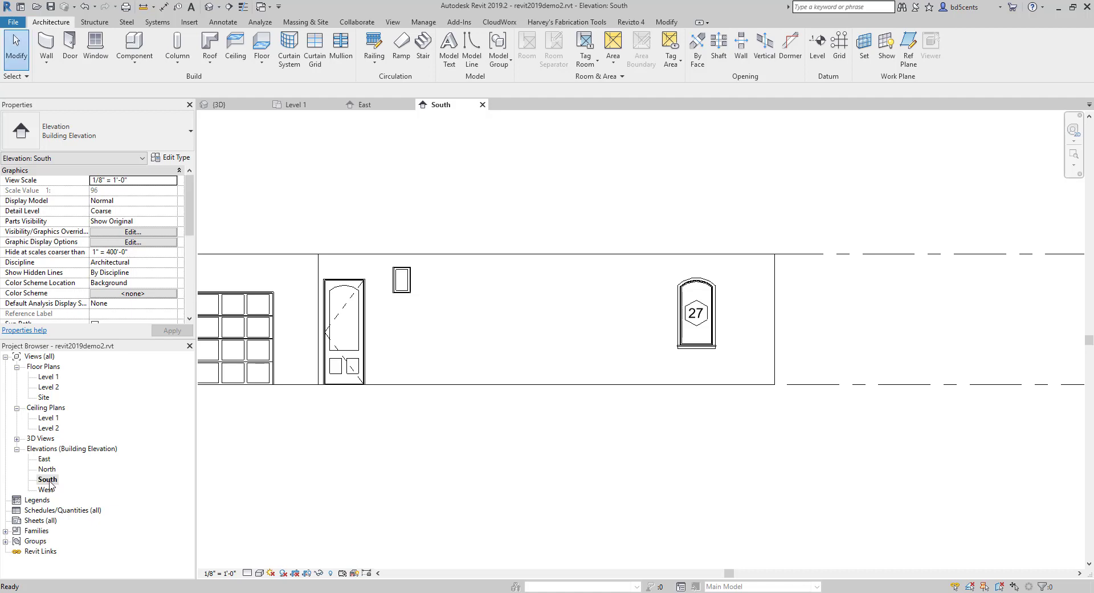
Inspect the sill height and position of the small Fixed window beside the single door in the South elevation
{"action": "scroll", "coordinate": [459, 365], "scroll_direction": "up", "scroll_amount": 4}
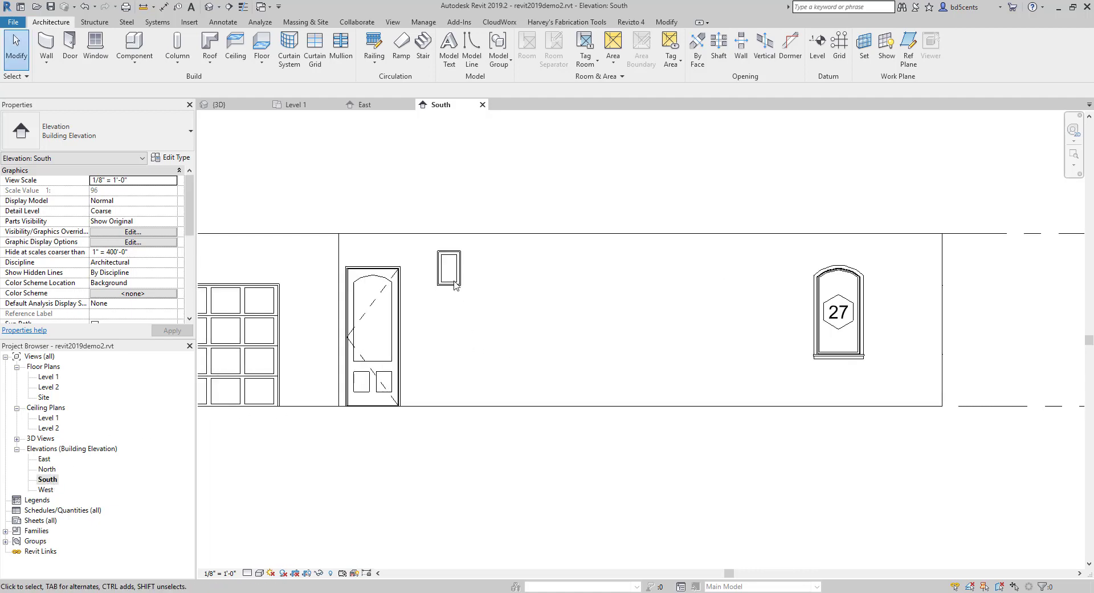
{"action": "left_click", "coordinate": [450, 271]}
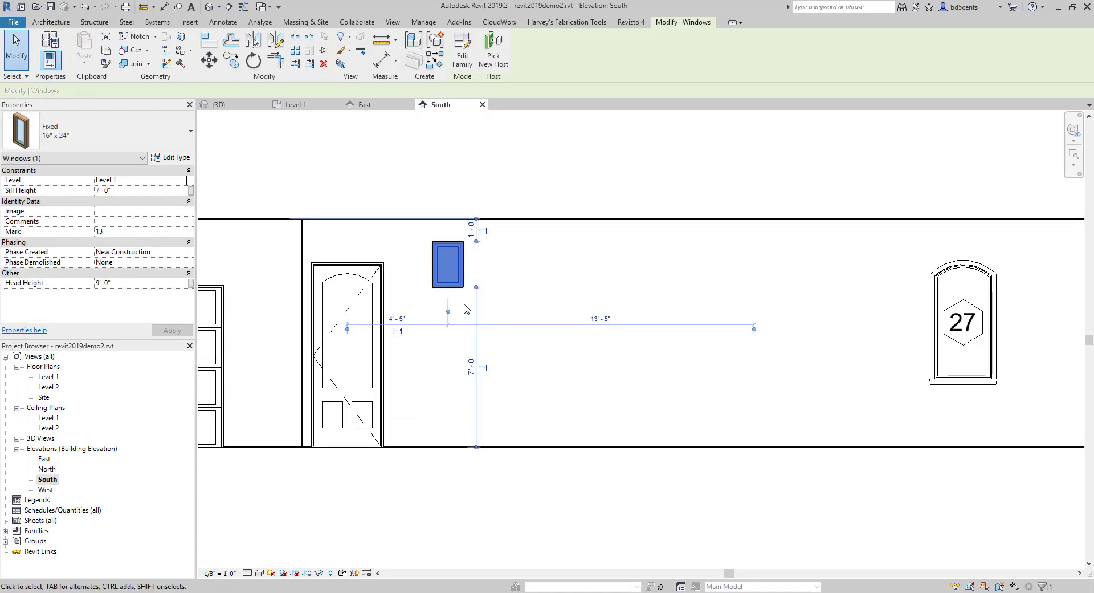
{"action": "left_click", "coordinate": [470, 187]}
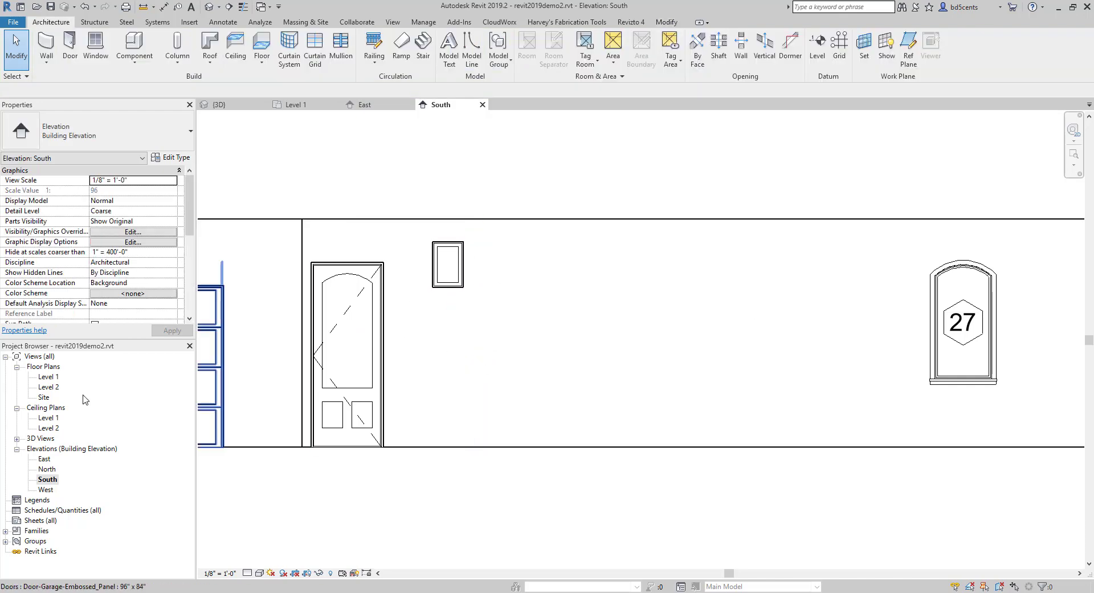
Return to the Level 1 floor plan and open its View Range settings with the sample diagram shown
{"action": "double_click", "coordinate": [48, 376]}
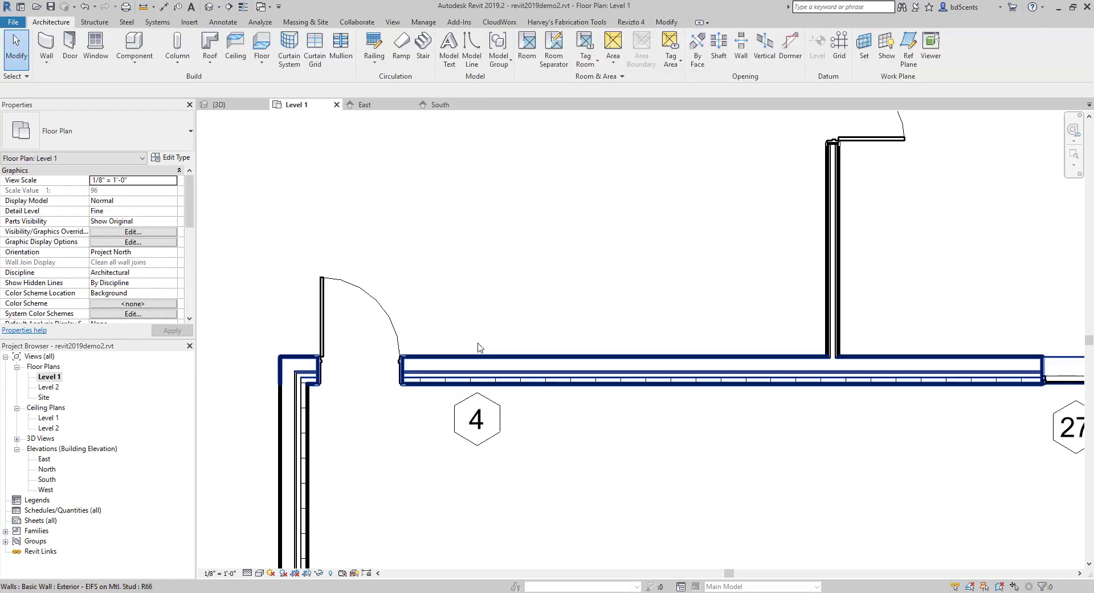
{"action": "scroll", "coordinate": [104, 269], "scroll_direction": "down", "scroll_amount": 4}
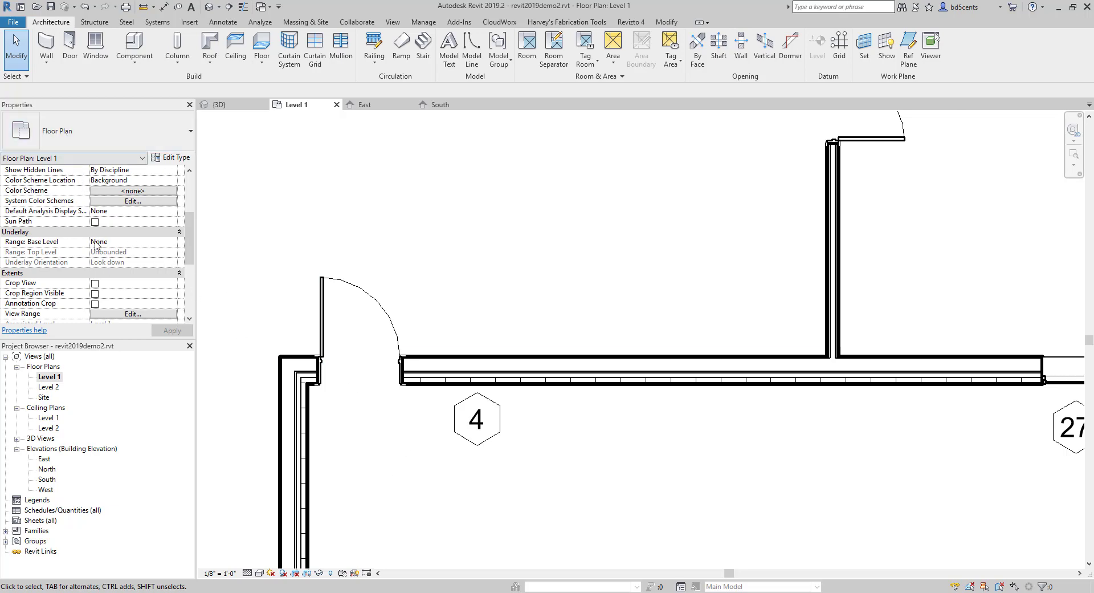
{"action": "scroll", "coordinate": [103, 238], "scroll_direction": "down", "scroll_amount": 1}
{"action": "left_click", "coordinate": [121, 284]}
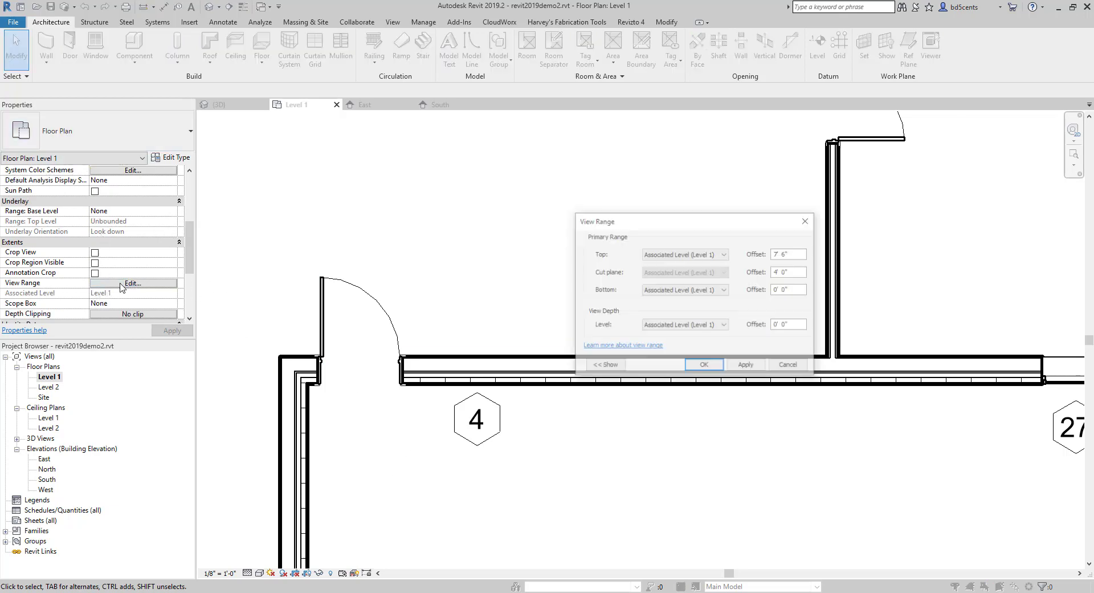
{"action": "left_click", "coordinate": [602, 368]}
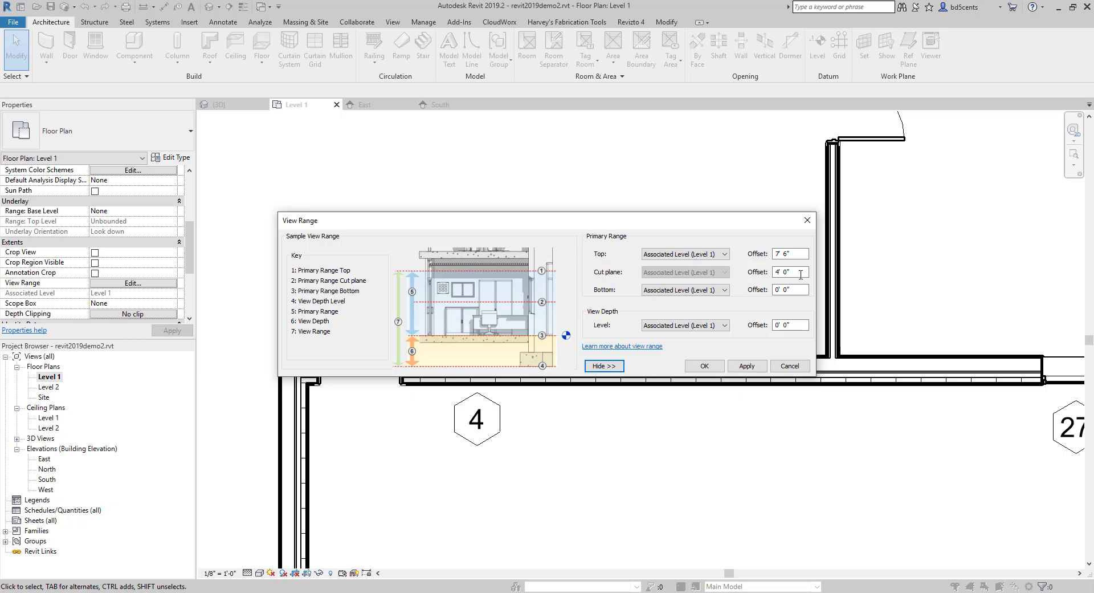
Set the Level 1 view range to a cut plane offset of 8' and a top offset of 9', and apply it
{"action": "left_click", "coordinate": [801, 273]}
{"action": "left_click_drag", "start_coordinate": [801, 273], "coordinate": [647, 271]}
{"action": "type", "text": "8"}
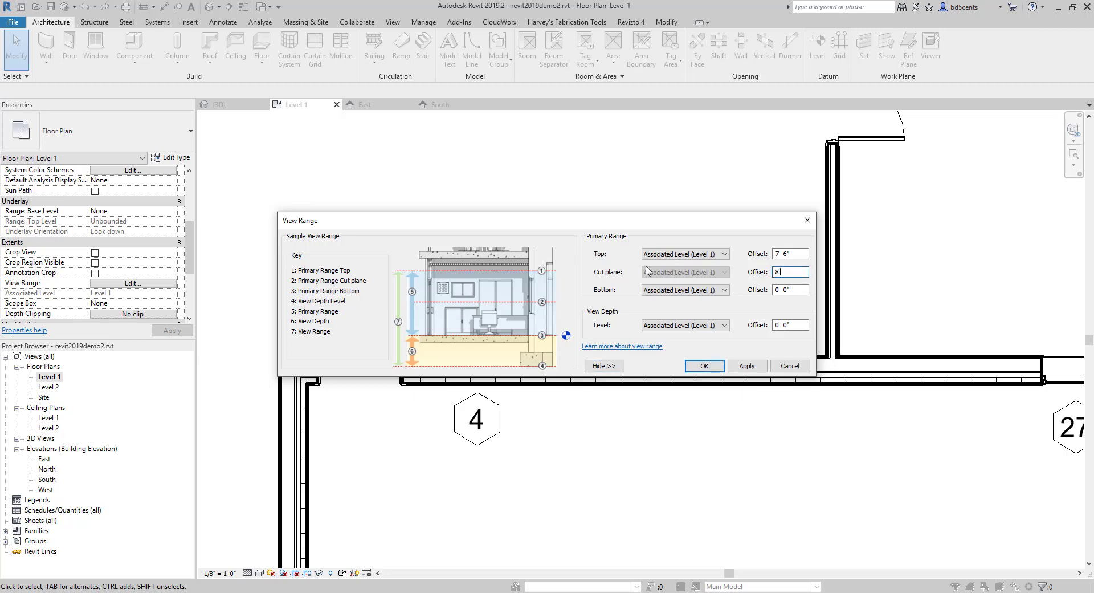
{"action": "key", "text": "Return"}
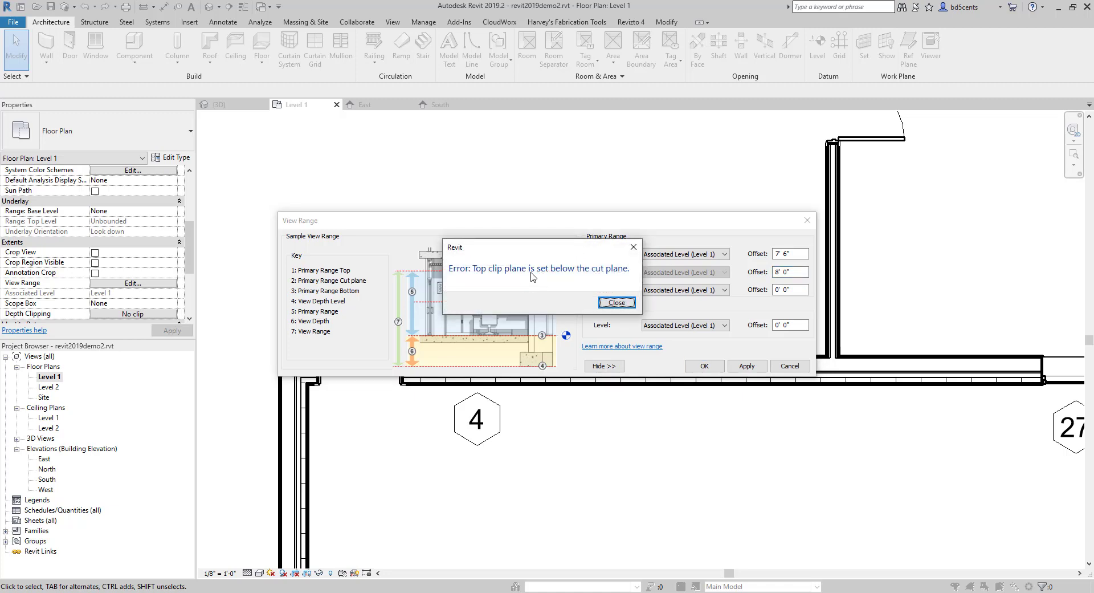
{"action": "left_click", "coordinate": [616, 302]}
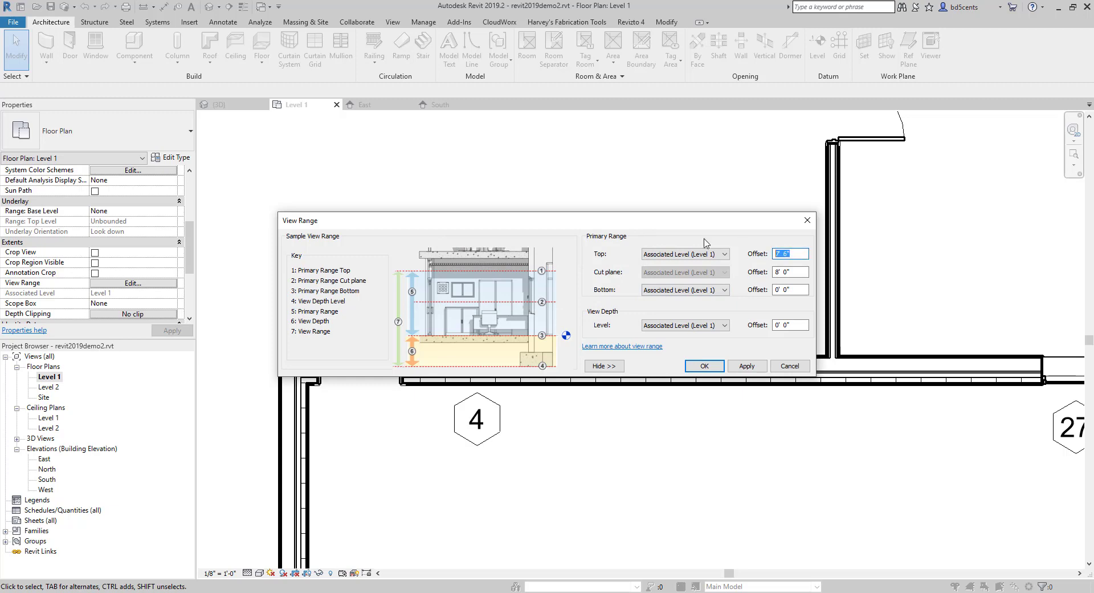
{"action": "type", "text": "9"}
{"action": "left_click", "coordinate": [747, 366]}
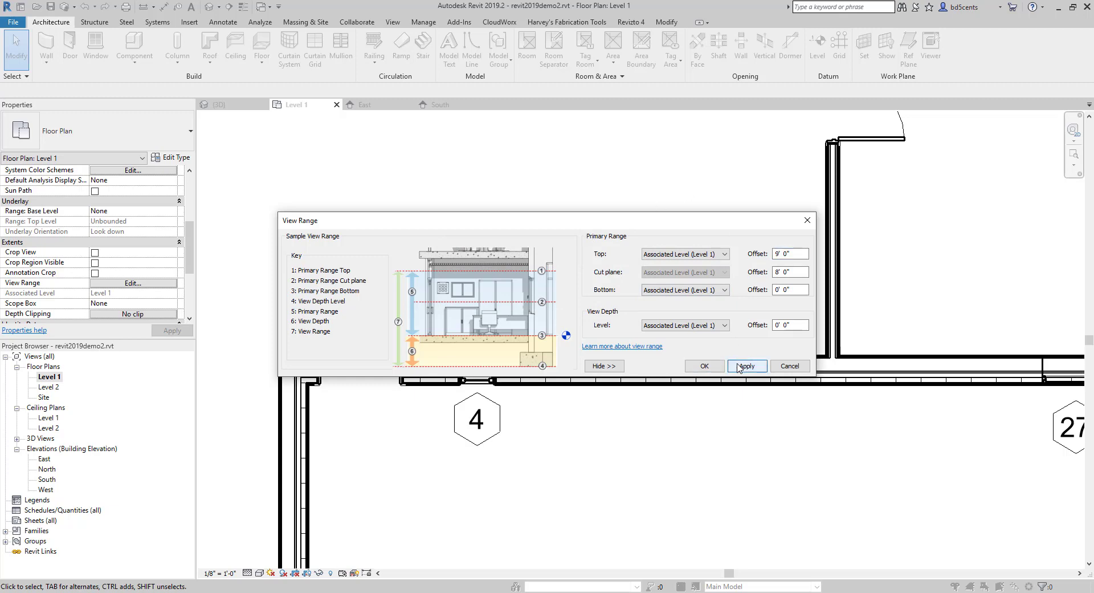
{"action": "left_click", "coordinate": [704, 365]}
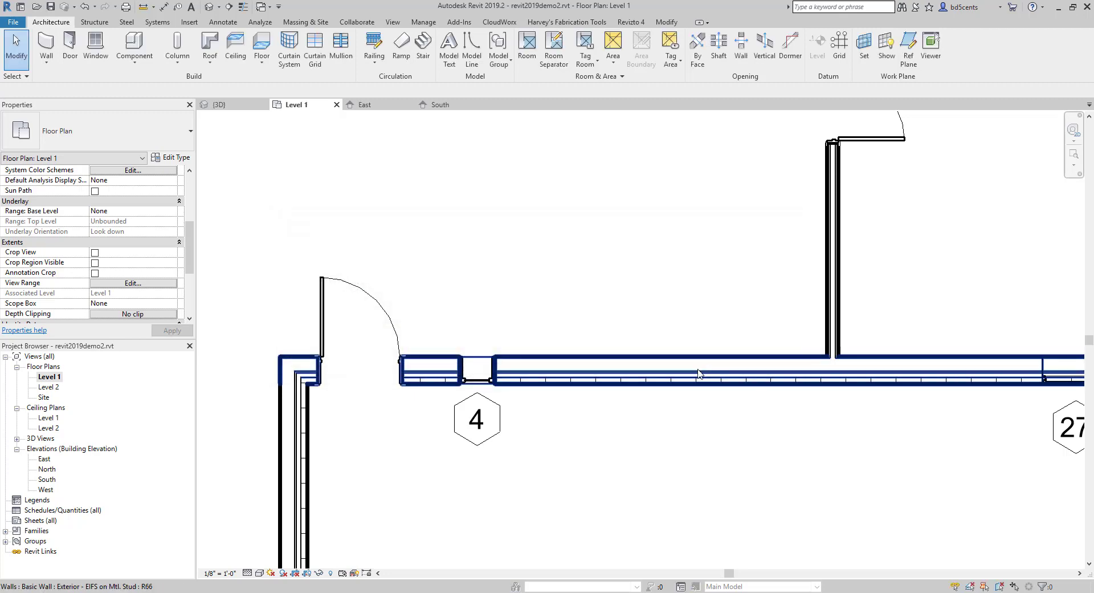
Examine the windows along the south and east walls in plan, and undo the Level 1 view range change
{"action": "scroll", "coordinate": [467, 310], "scroll_direction": "down", "scroll_amount": 3}
{"action": "middle_click_drag", "start_coordinate": [523, 323], "coordinate": [353, 315]}
{"action": "scroll", "coordinate": [716, 344], "scroll_direction": "up", "scroll_amount": 3}
{"action": "middle_click_drag", "start_coordinate": [713, 285], "coordinate": [574, 494]}
{"action": "scroll", "coordinate": [574, 494], "scroll_direction": "down", "scroll_amount": 4}
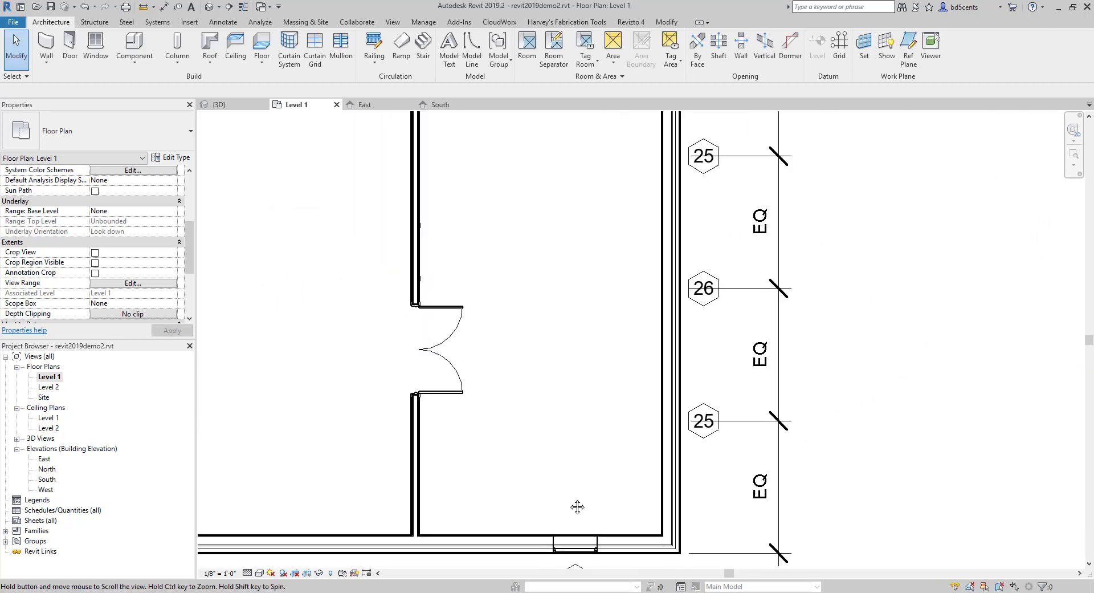
{"action": "middle_click_drag", "start_coordinate": [572, 383], "coordinate": [460, 415]}
{"action": "scroll", "coordinate": [567, 338], "scroll_direction": "up", "scroll_amount": 2}
{"action": "middle_click_drag", "start_coordinate": [651, 368], "coordinate": [699, 389]}
{"action": "key", "text": "ctrl+z"}
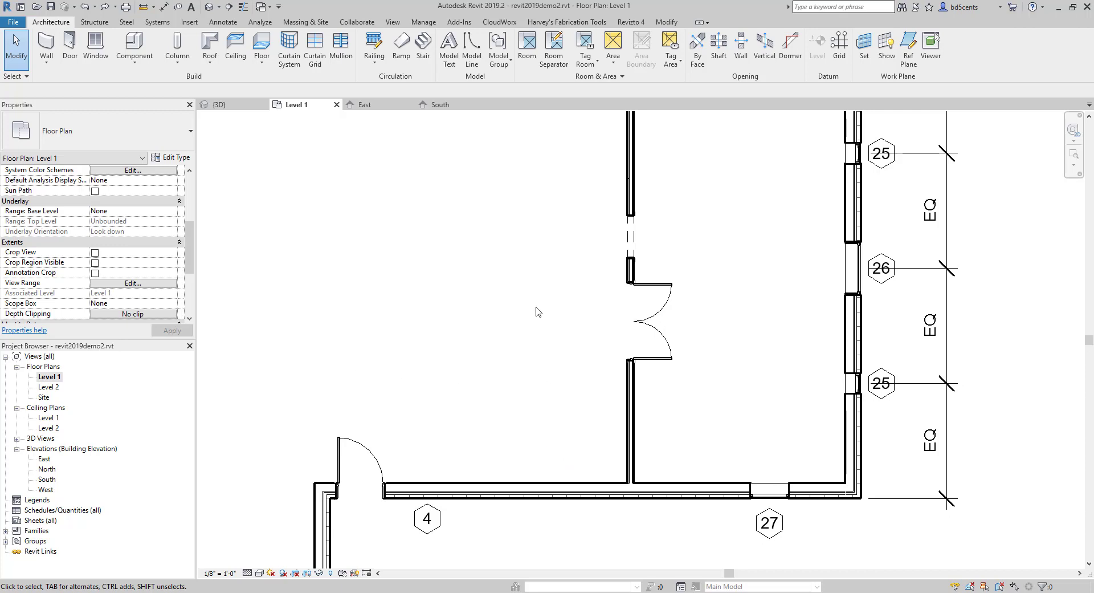
Start a plan region and sketch a rectangular boundary about 4'-0" wide across the south wall around the window tagged 4
{"action": "scroll", "coordinate": [545, 298], "scroll_direction": "down", "scroll_amount": 3}
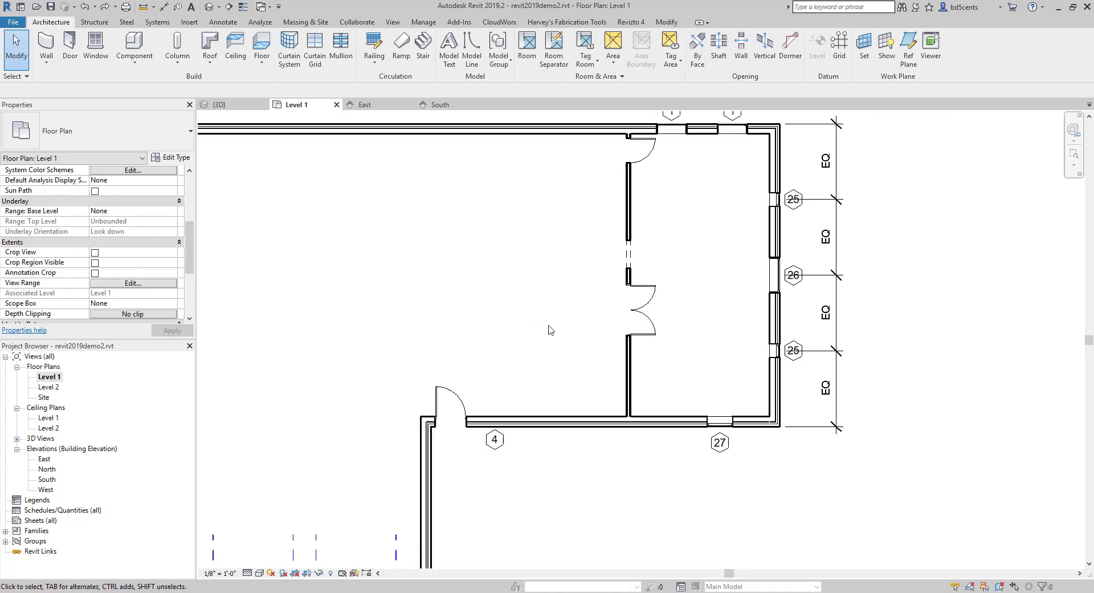
{"action": "scroll", "coordinate": [507, 370], "scroll_direction": "up", "scroll_amount": 2}
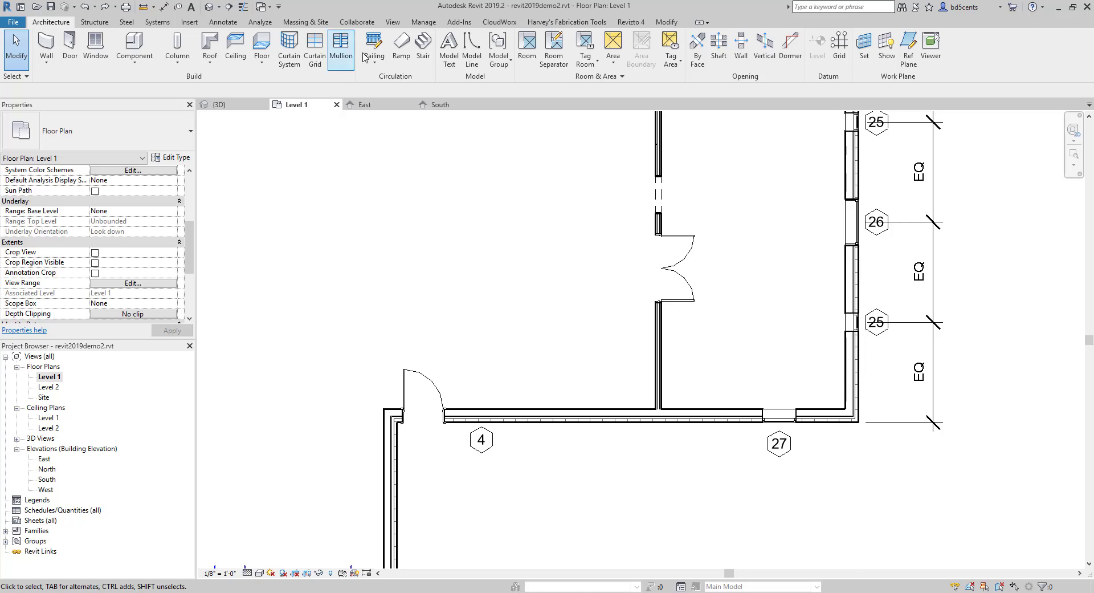
{"action": "left_click", "coordinate": [399, 24]}
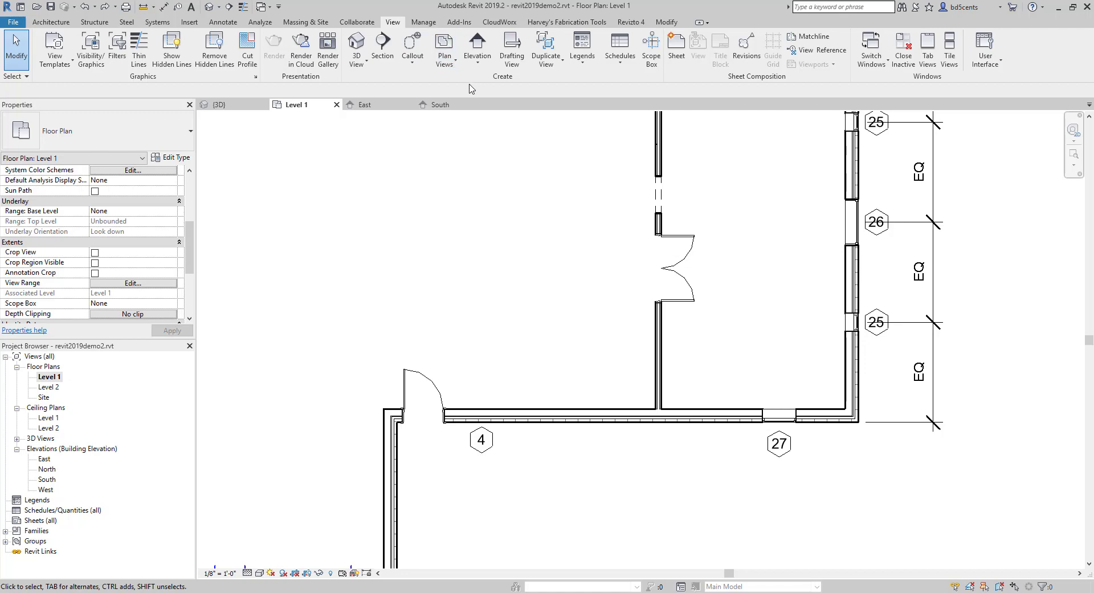
{"action": "left_click", "coordinate": [450, 66]}
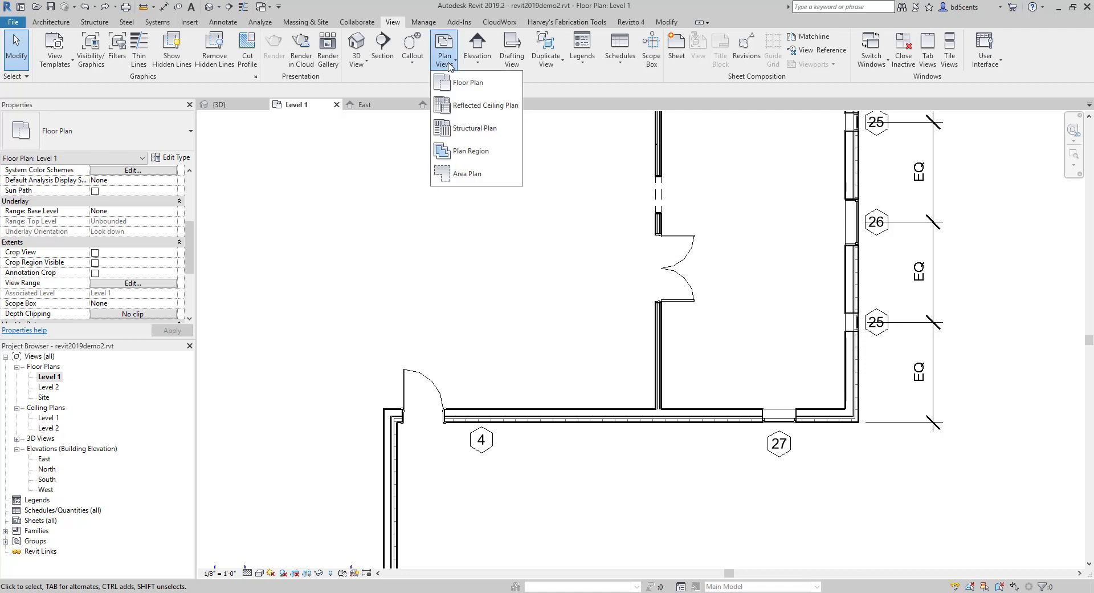
{"action": "left_click", "coordinate": [470, 150]}
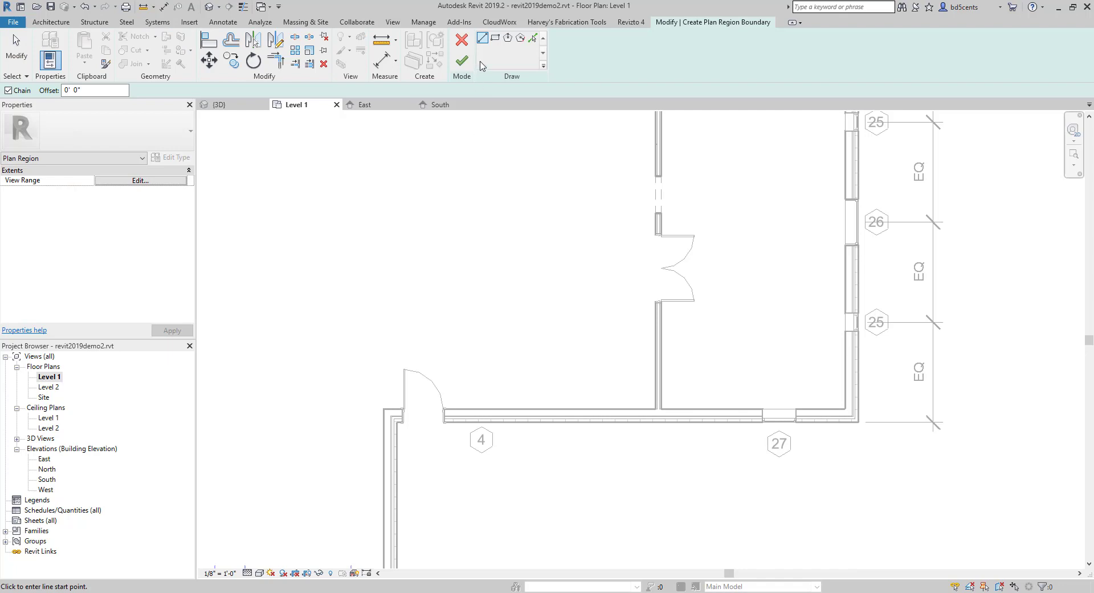
{"action": "left_click", "coordinate": [493, 40]}
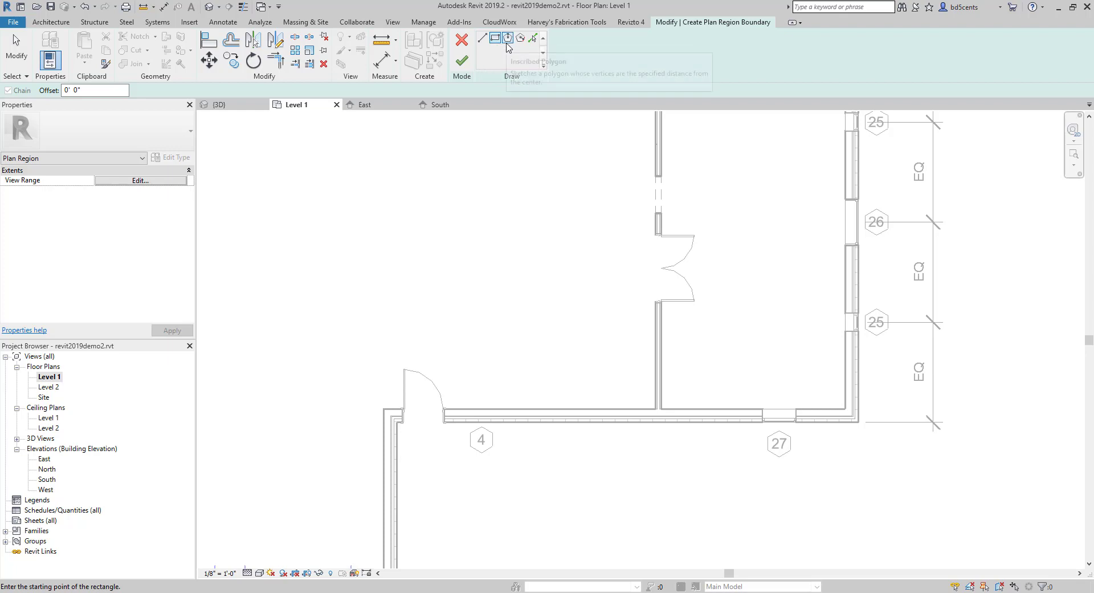
{"action": "left_click", "coordinate": [456, 392]}
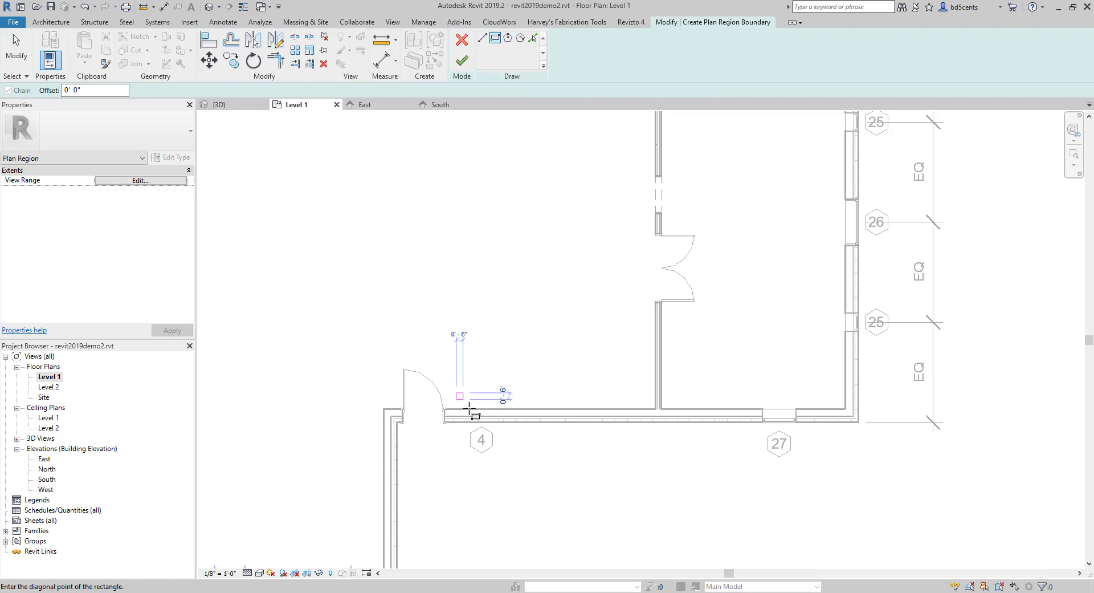
{"action": "left_click", "coordinate": [511, 436]}
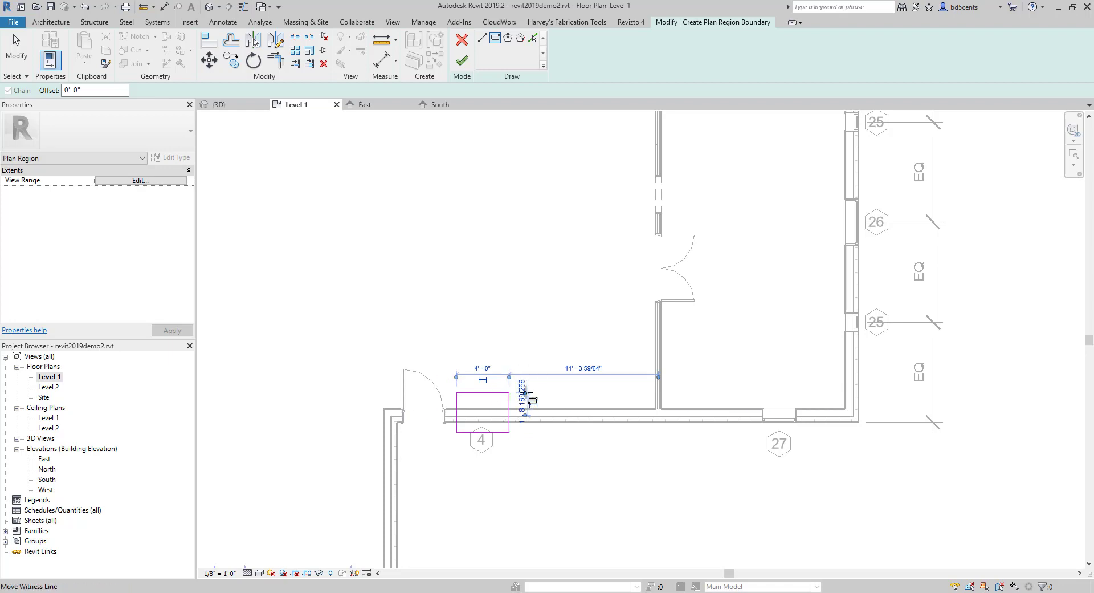
Set the plan region's cut plane offset to 8' with a higher top offset, and finish the region
{"action": "left_click", "coordinate": [160, 182]}
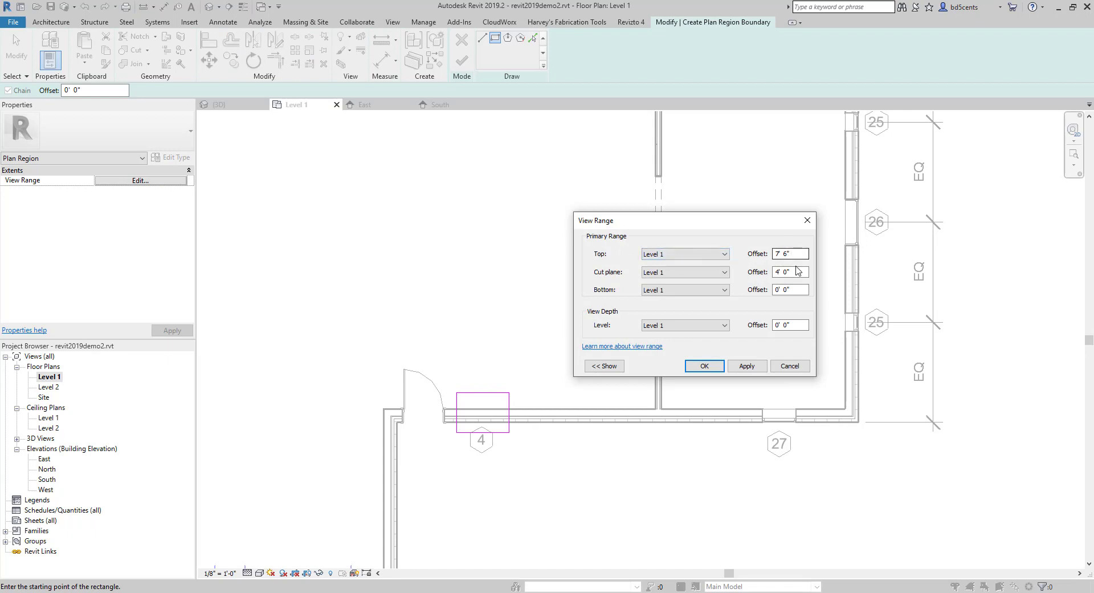
{"action": "left_click", "coordinate": [796, 271]}
{"action": "type", "text": "8'"}
{"action": "left_click", "coordinate": [790, 254]}
{"action": "left_click", "coordinate": [746, 366]}
{"action": "left_click", "coordinate": [705, 366]}
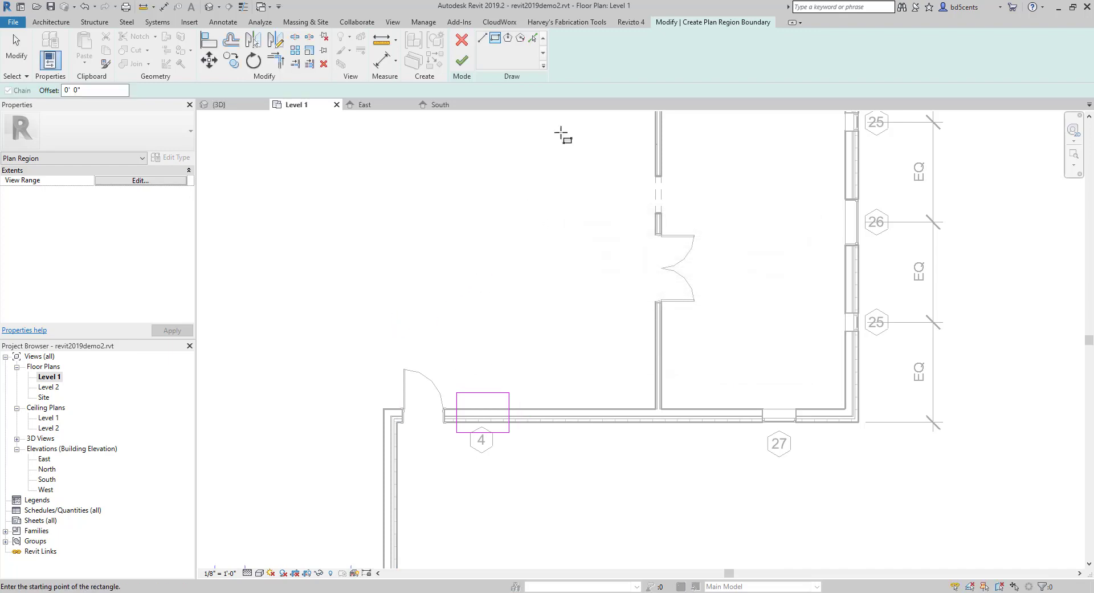
{"action": "left_click", "coordinate": [466, 63]}
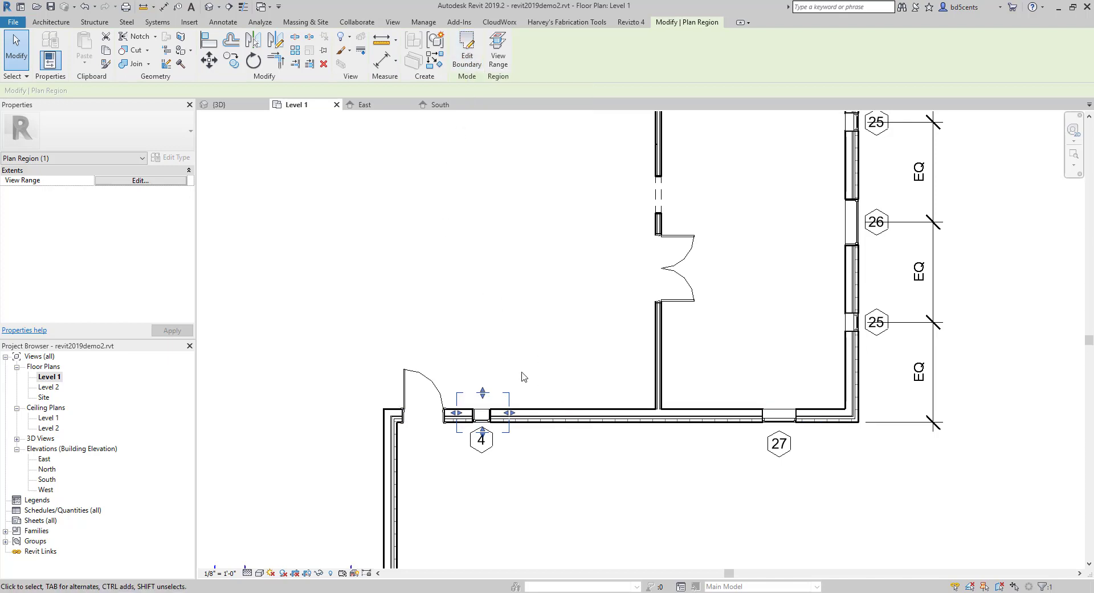
{"action": "scroll", "coordinate": [501, 365], "scroll_direction": "up", "scroll_amount": 3}
{"action": "left_click", "coordinate": [499, 351]}
{"action": "scroll", "coordinate": [495, 347], "scroll_direction": "down", "scroll_amount": 3}
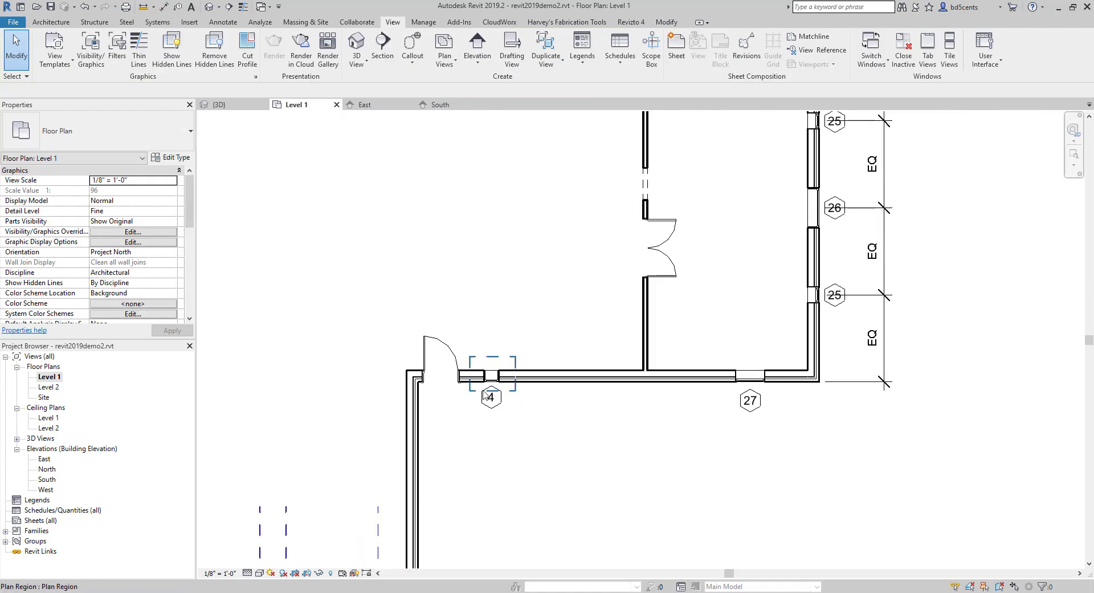
Shrink the plan region on all four sides so that it fits closely around the window tagged 4
{"action": "middle_click_drag", "start_coordinate": [762, 389], "coordinate": [741, 502]}
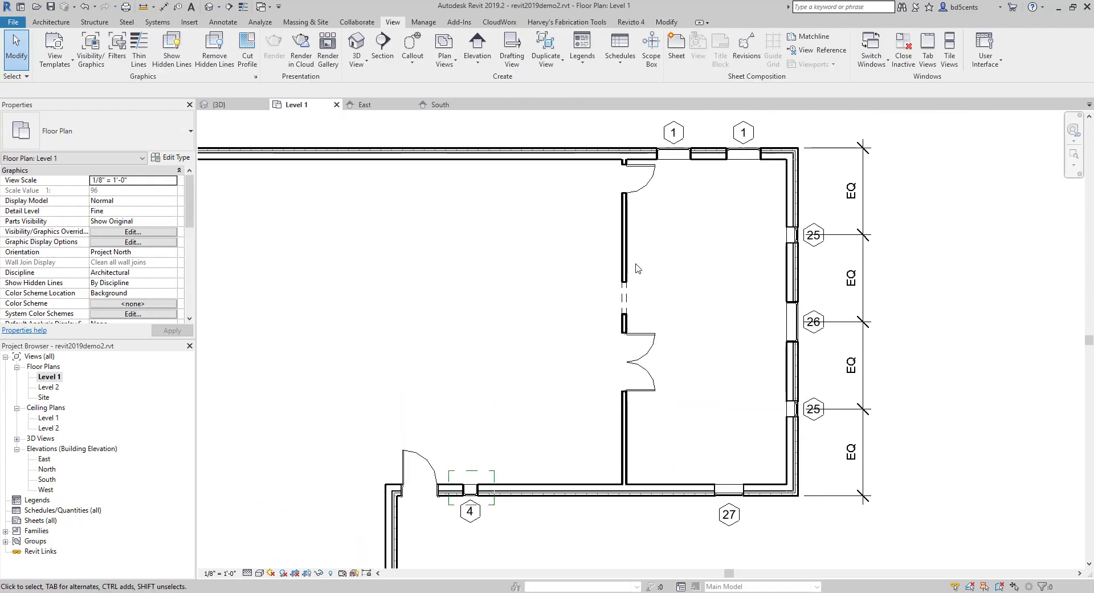
{"action": "scroll", "coordinate": [565, 420], "scroll_direction": "up", "scroll_amount": 1}
{"action": "middle_click_drag", "start_coordinate": [527, 450], "coordinate": [542, 361]}
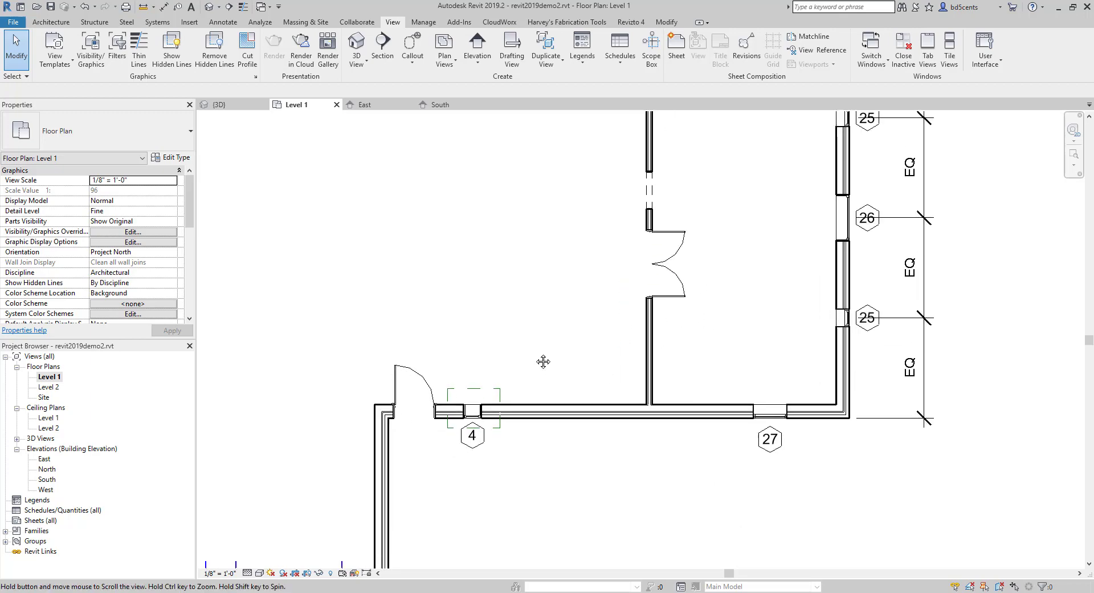
{"action": "scroll", "coordinate": [518, 392], "scroll_direction": "up", "scroll_amount": 2}
{"action": "left_click", "coordinate": [494, 393]}
{"action": "scroll", "coordinate": [494, 394], "scroll_direction": "up", "scroll_amount": 3}
{"action": "left_click_drag", "start_coordinate": [496, 422], "coordinate": [475, 423]}
{"action": "left_click_drag", "start_coordinate": [393, 421], "coordinate": [410, 422]}
{"action": "left_click_drag", "start_coordinate": [442, 466], "coordinate": [442, 448]}
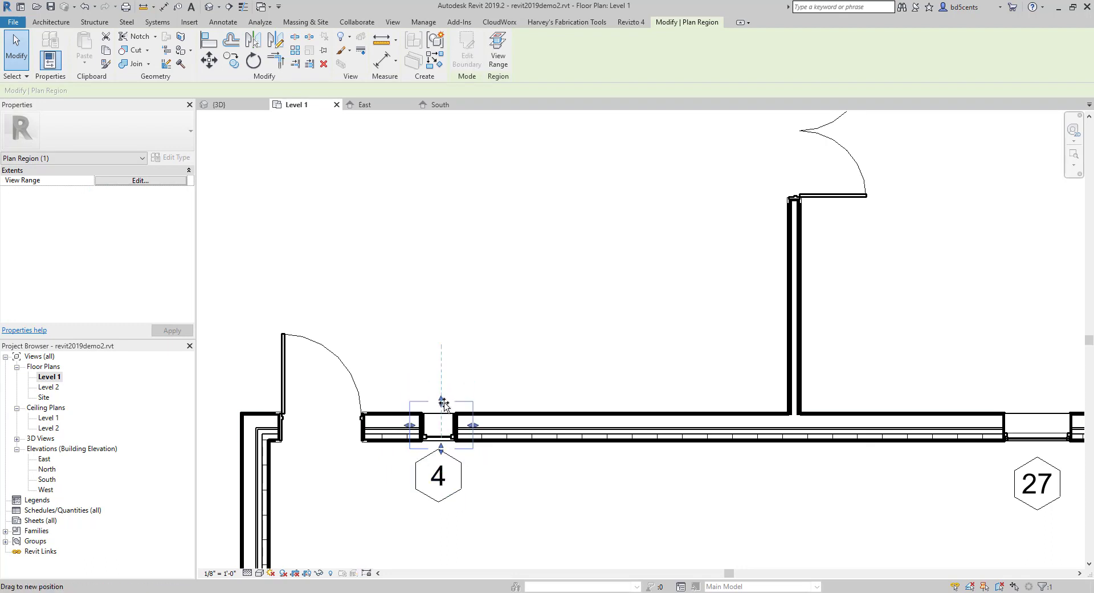
{"action": "left_click", "coordinate": [442, 402]}
{"action": "scroll", "coordinate": [446, 376], "scroll_direction": "down", "scroll_amount": 3}
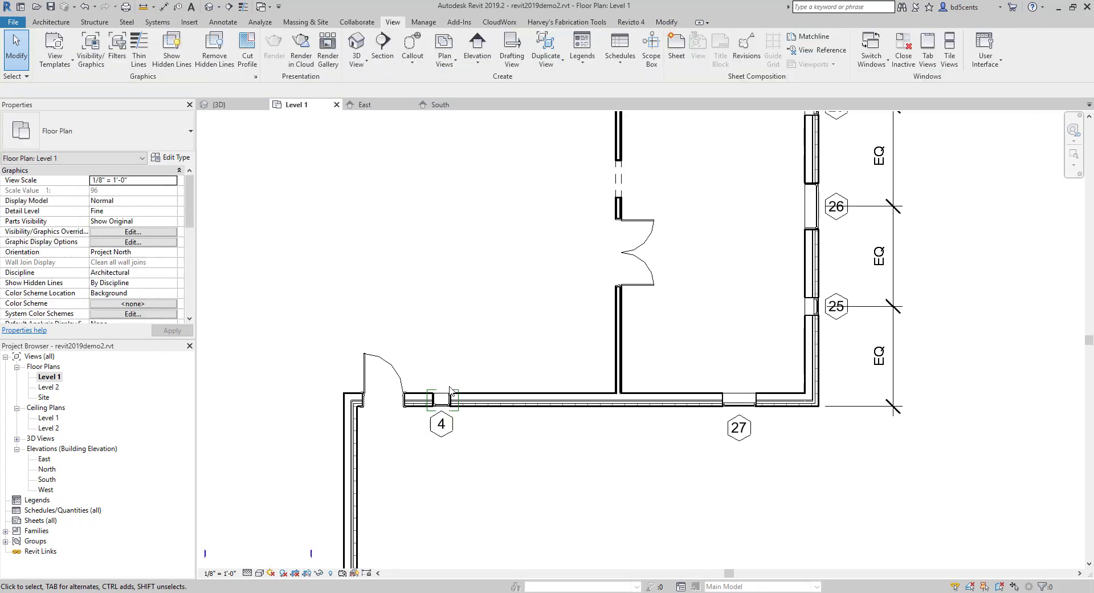
{"action": "scroll", "coordinate": [451, 391], "scroll_direction": "up", "scroll_amount": 3}
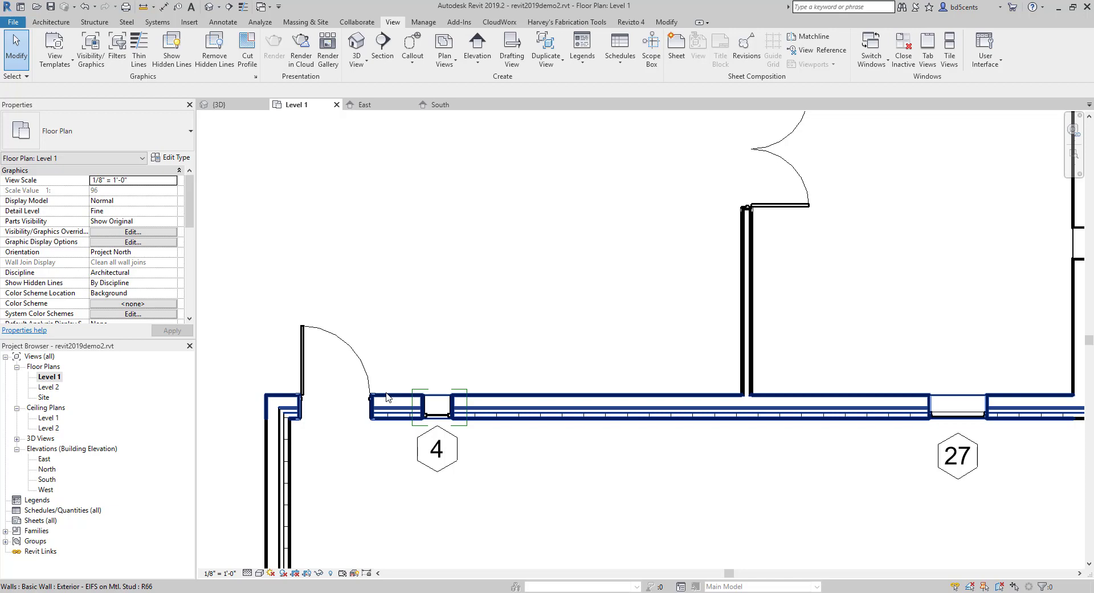
Save a copy of the project to the Desktop as a Revit project file named revit2019demo3.rvt
{"action": "scroll", "coordinate": [425, 313], "scroll_direction": "down", "scroll_amount": 3}
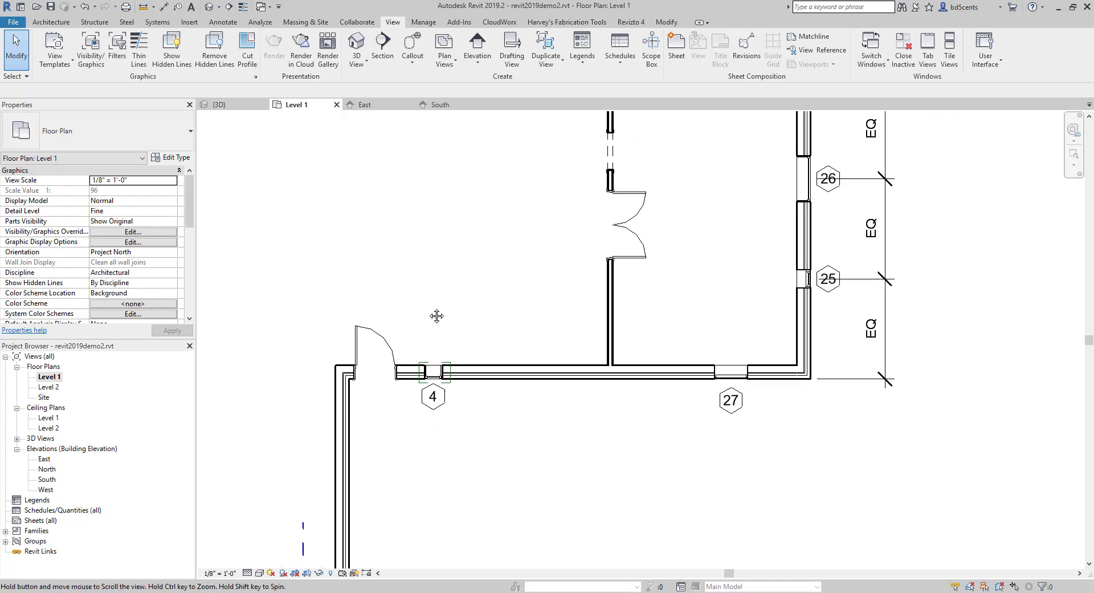
{"action": "scroll", "coordinate": [436, 316], "scroll_direction": "down", "scroll_amount": 3}
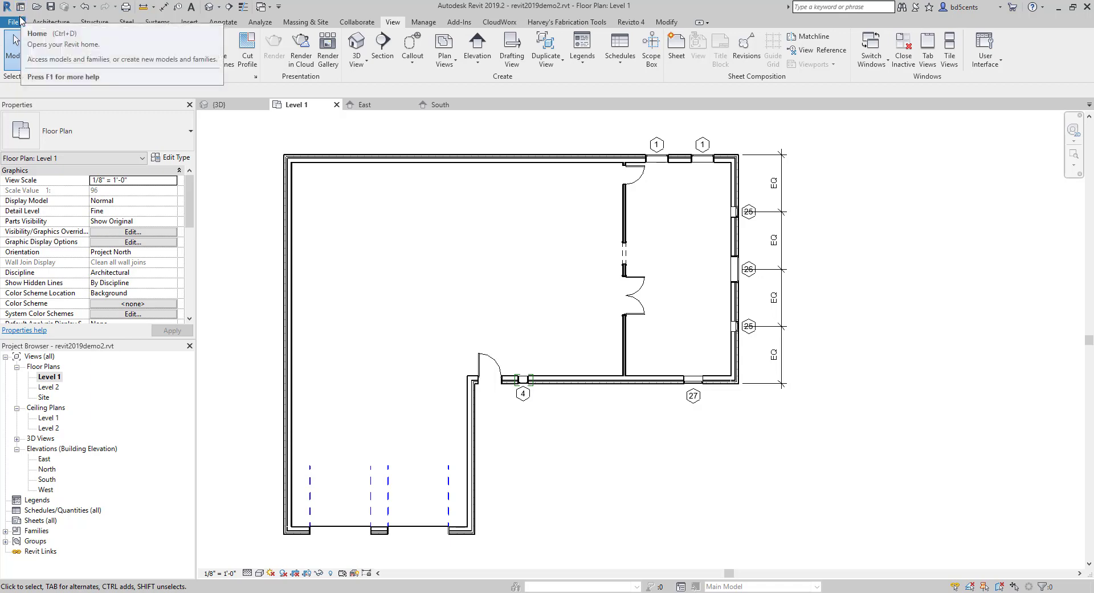
{"action": "left_click", "coordinate": [20, 21]}
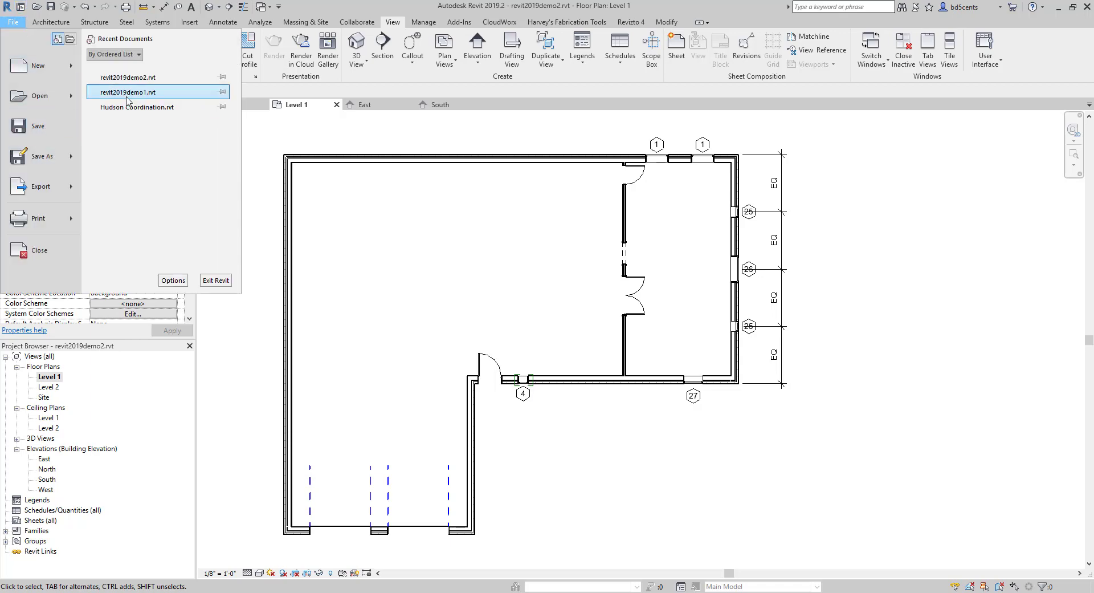
{"action": "mouse_move", "coordinate": [47, 161]}
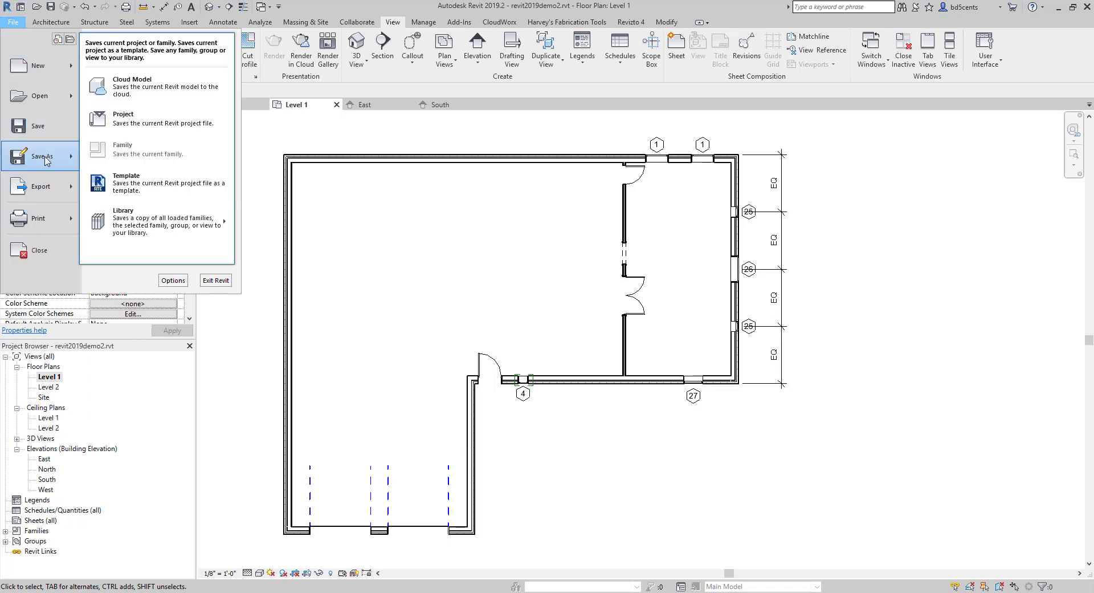
{"action": "left_click", "coordinate": [123, 118]}
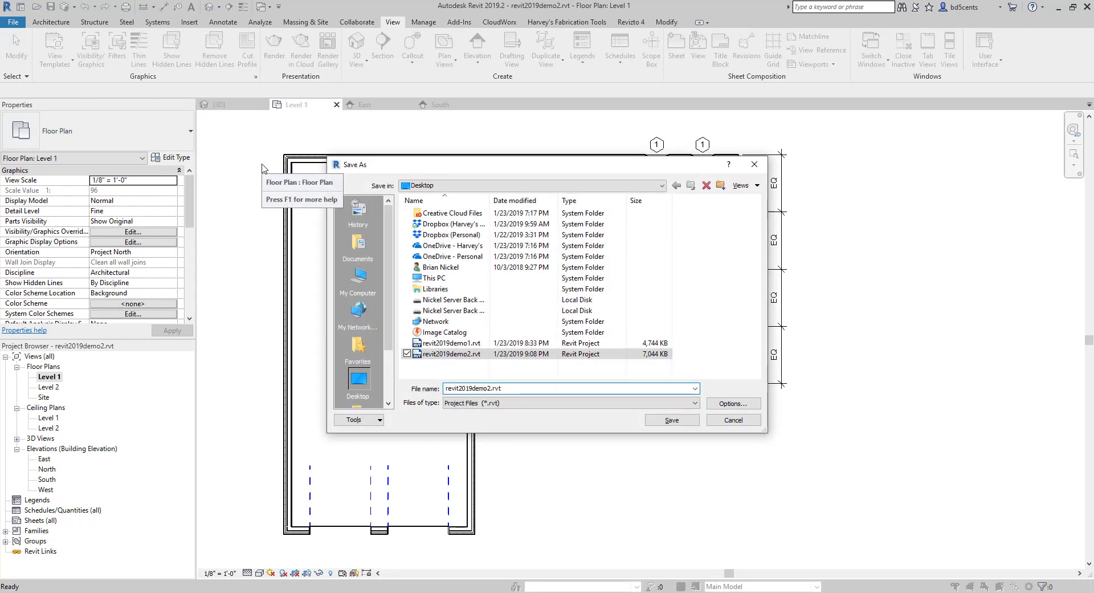
{"action": "key", "text": "BackSpace"}
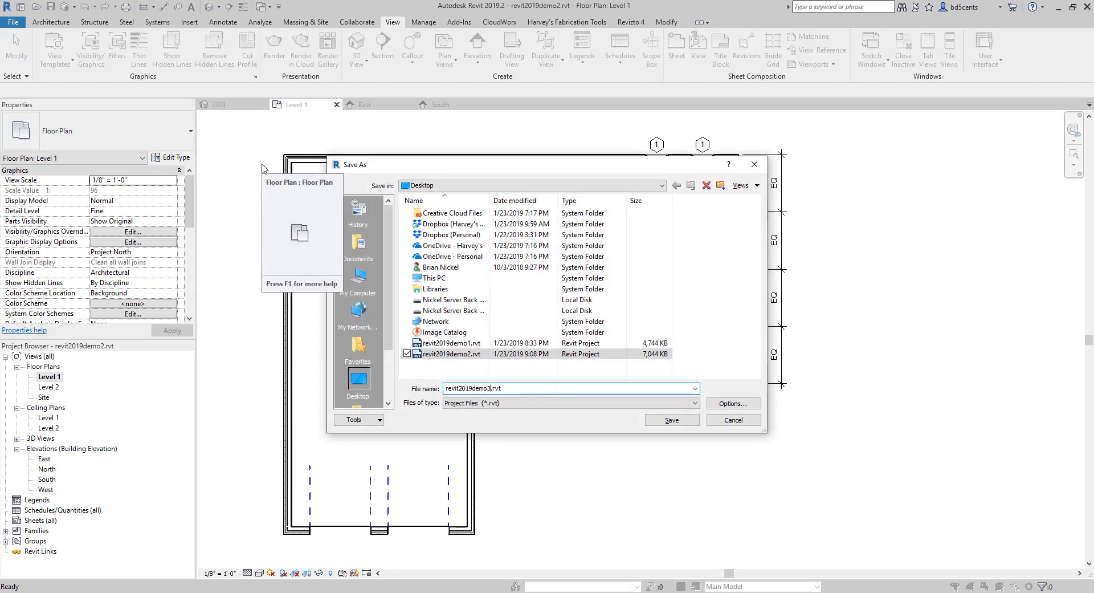
{"action": "left_click", "coordinate": [678, 421]}
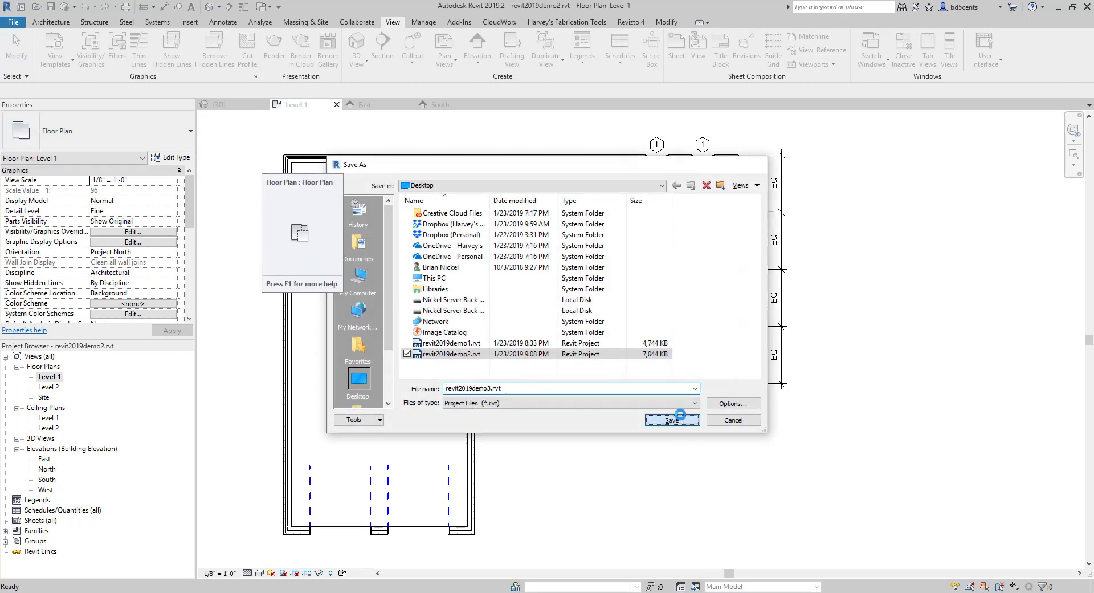